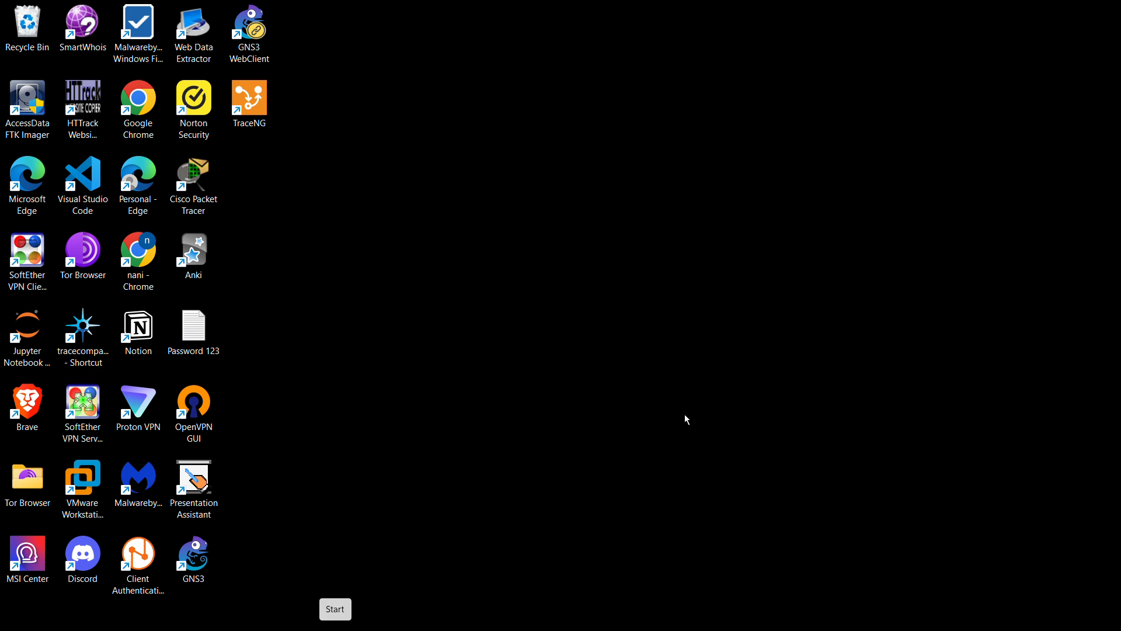
Step: Switch to Cisco Packet Tracer and place three 2911 routers in a row across the logical workspace
{"action": "mouse_move", "coordinate": [727, 627]}
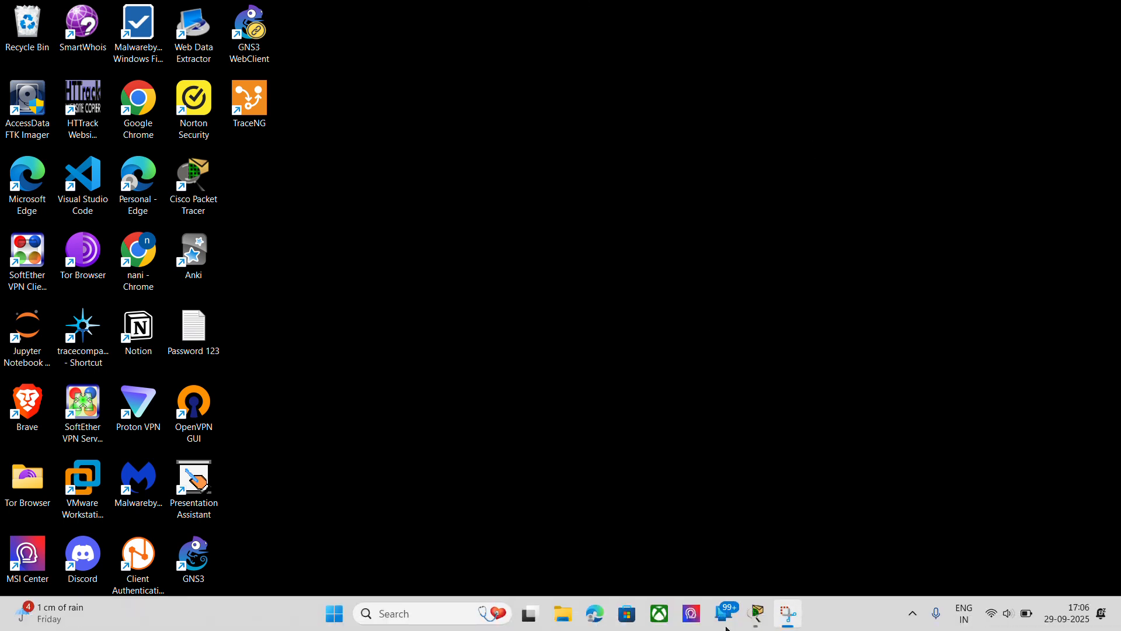
{"action": "left_click", "coordinate": [756, 613]}
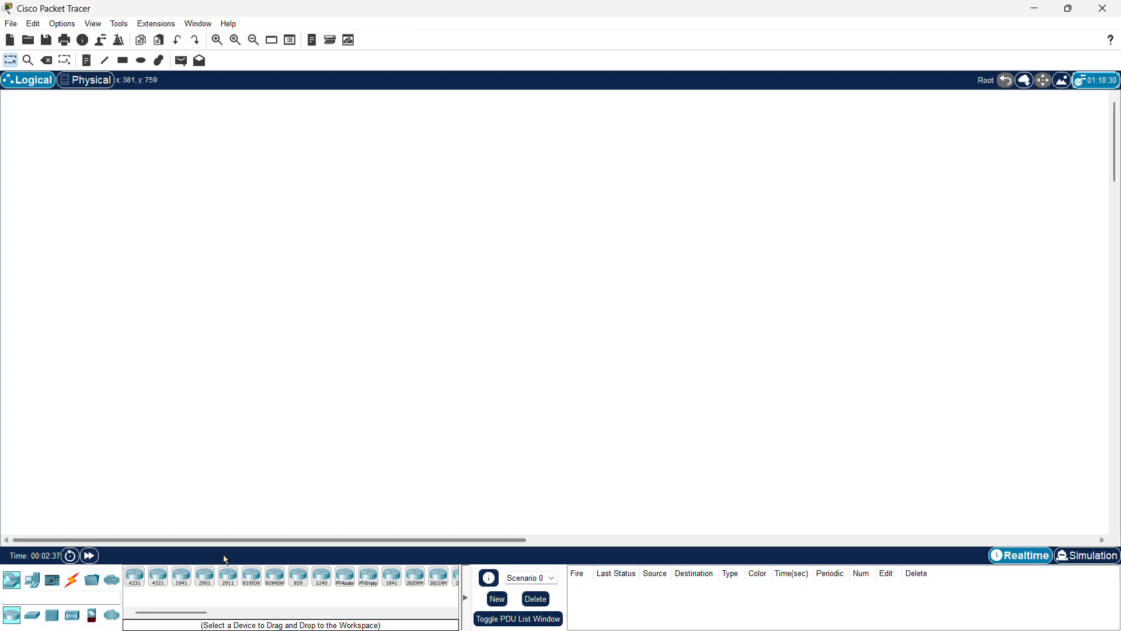
{"action": "left_click_drag", "start_coordinate": [234, 578], "coordinate": [347, 181]}
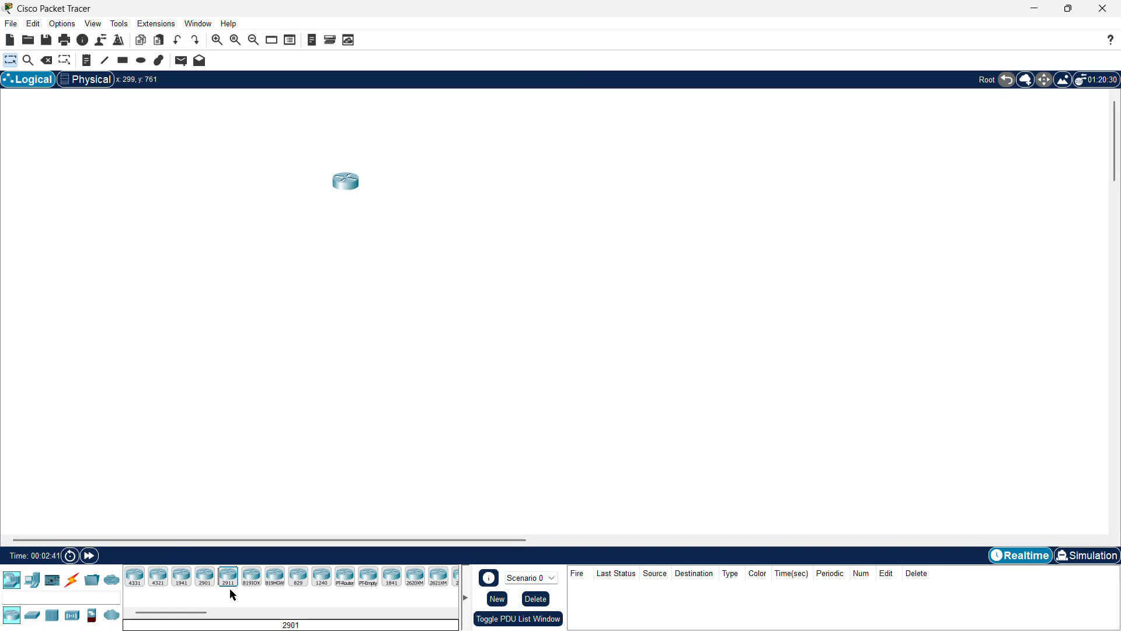
{"action": "left_click_drag", "start_coordinate": [230, 581], "coordinate": [501, 190]}
{"action": "left_click_drag", "start_coordinate": [228, 577], "coordinate": [678, 145]}
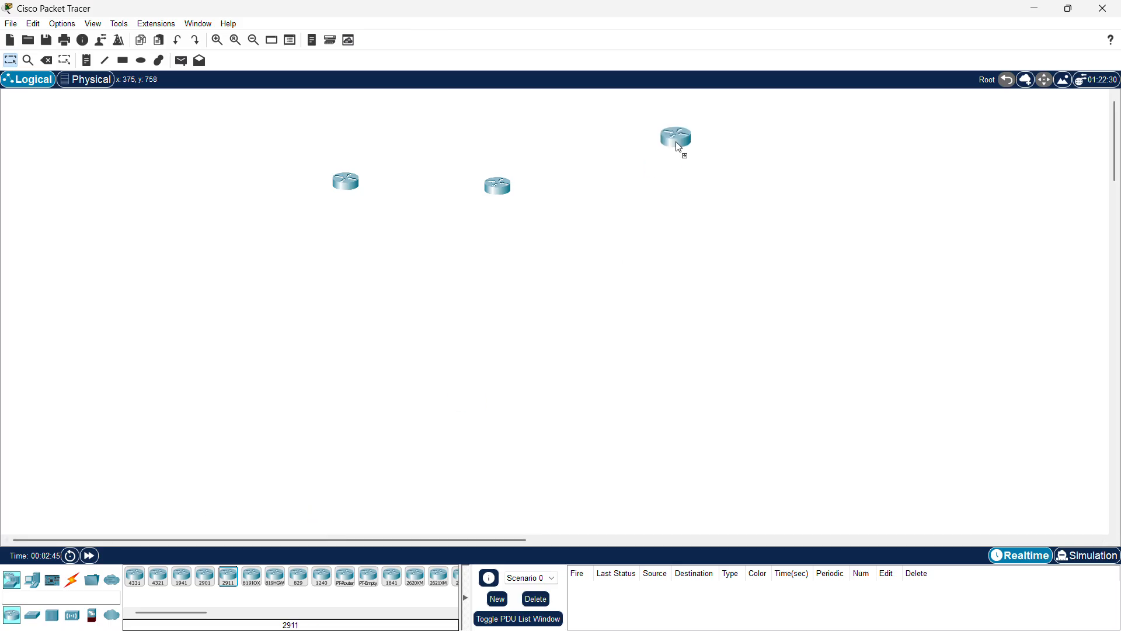
{"action": "left_click_drag", "start_coordinate": [668, 193], "coordinate": [669, 193]}
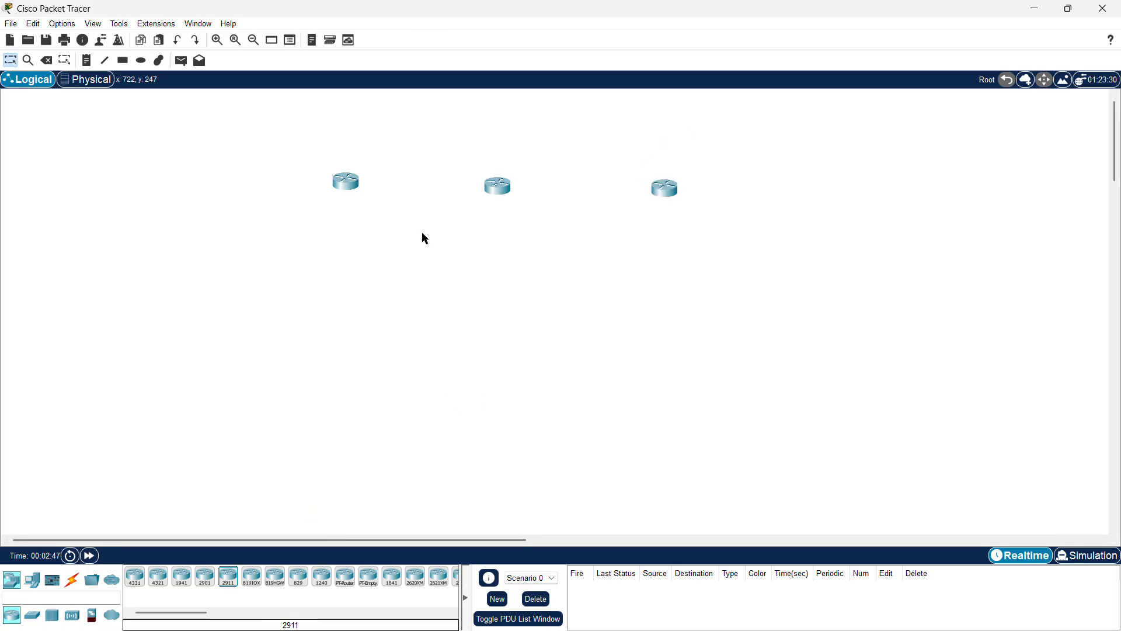
Step: Place a fourth 2911 router to the right of the other three
{"action": "scroll", "coordinate": [412, 326], "scroll_direction": "right", "scroll_amount": 5}
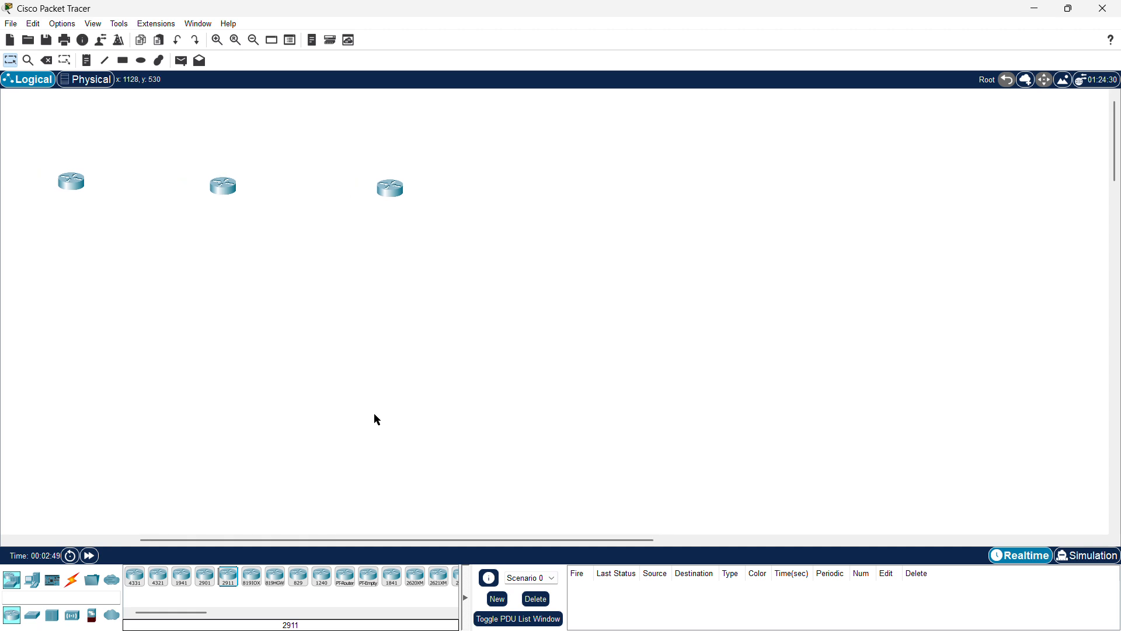
{"action": "left_click_drag", "start_coordinate": [228, 577], "coordinate": [324, 517]}
{"action": "left_click_drag", "start_coordinate": [563, 190], "coordinate": [563, 191]}
{"action": "scroll", "coordinate": [200, 341], "scroll_direction": "left", "scroll_amount": 5}
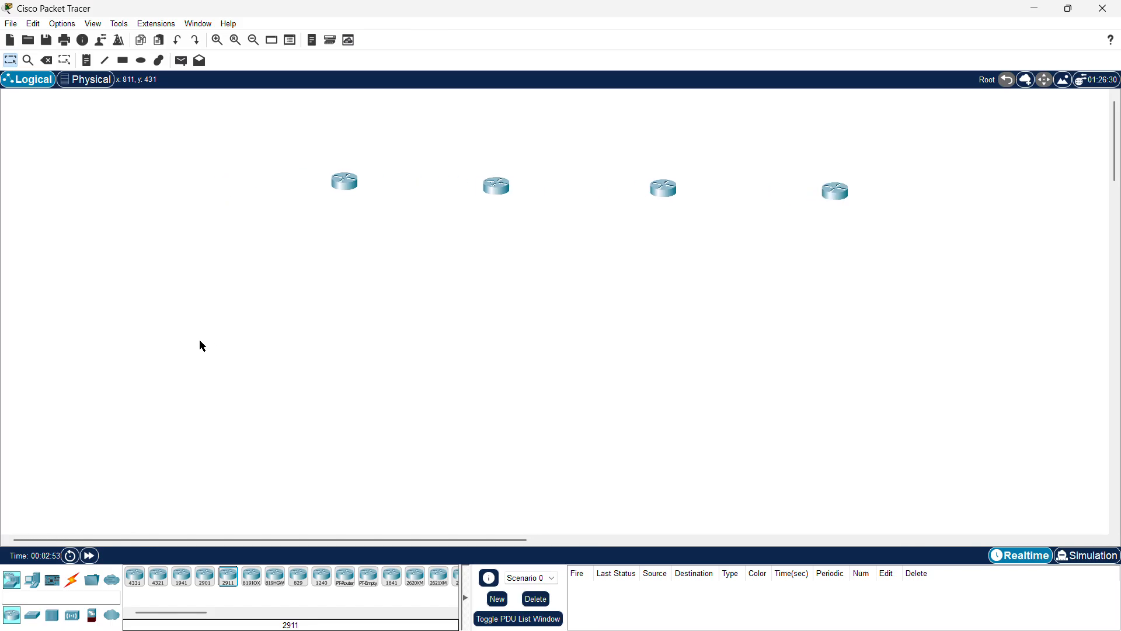
Step: Reposition the four routers so they line up horizontally
{"action": "left_click_drag", "start_coordinate": [468, 190], "coordinate": [461, 191]}
{"action": "left_click_drag", "start_coordinate": [636, 195], "coordinate": [616, 187]}
{"action": "left_click_drag", "start_coordinate": [804, 195], "coordinate": [798, 185]}
{"action": "left_click_drag", "start_coordinate": [451, 191], "coordinate": [447, 186]}
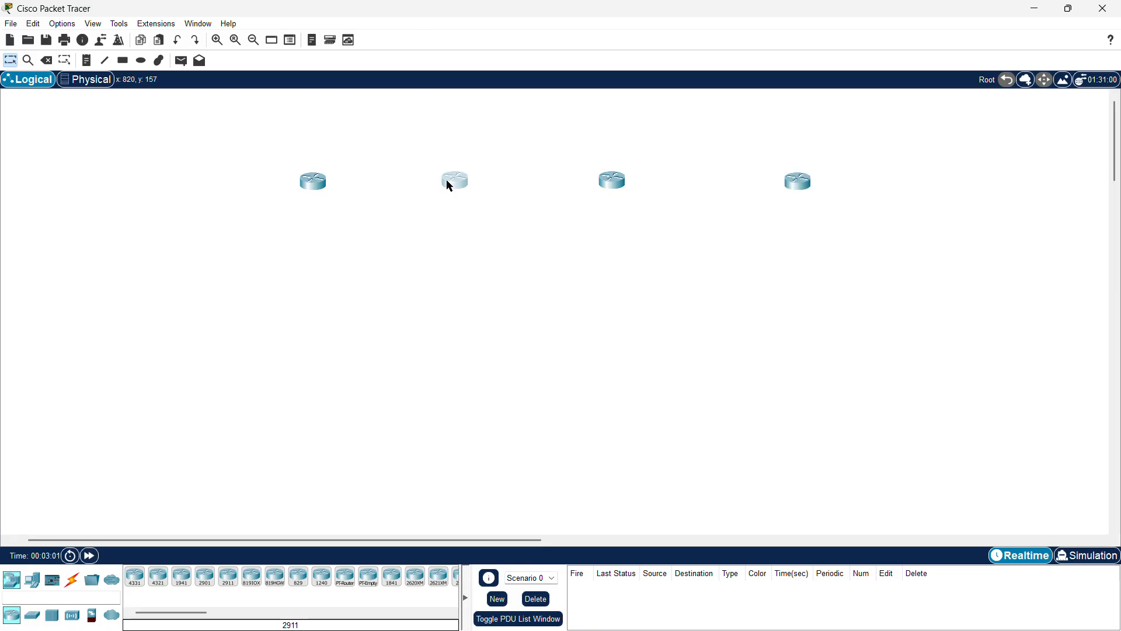
{"action": "left_click", "coordinate": [306, 189]}
{"action": "left_click_drag", "start_coordinate": [307, 189], "coordinate": [302, 187]}
Step: Open the first router's device window and close it again
{"action": "left_click", "coordinate": [305, 180]}
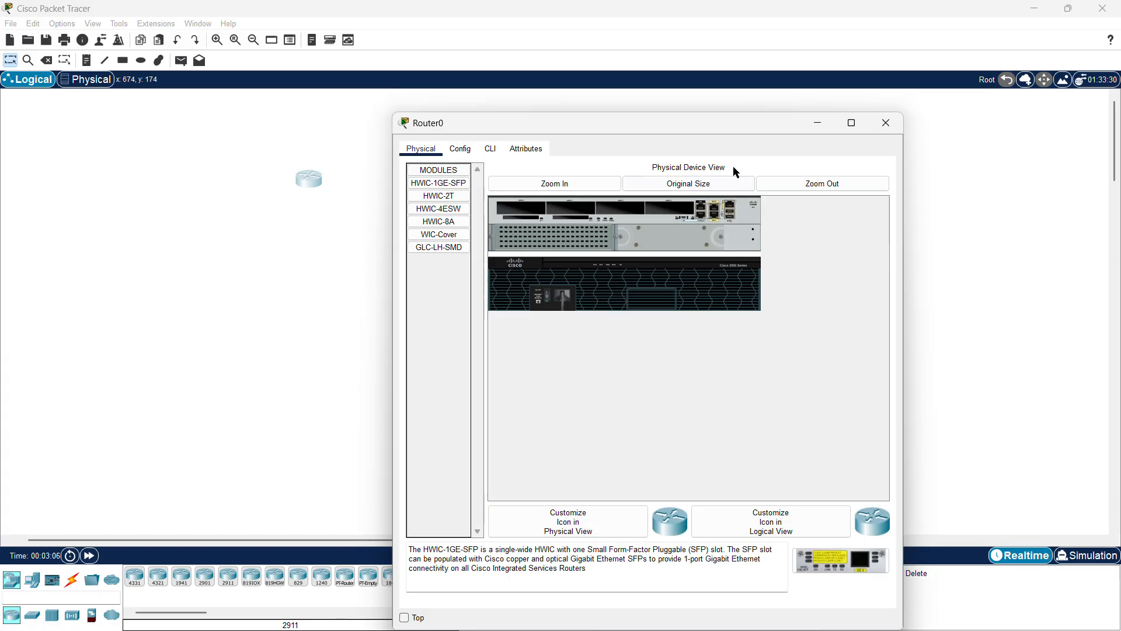
{"action": "left_click", "coordinate": [881, 120]}
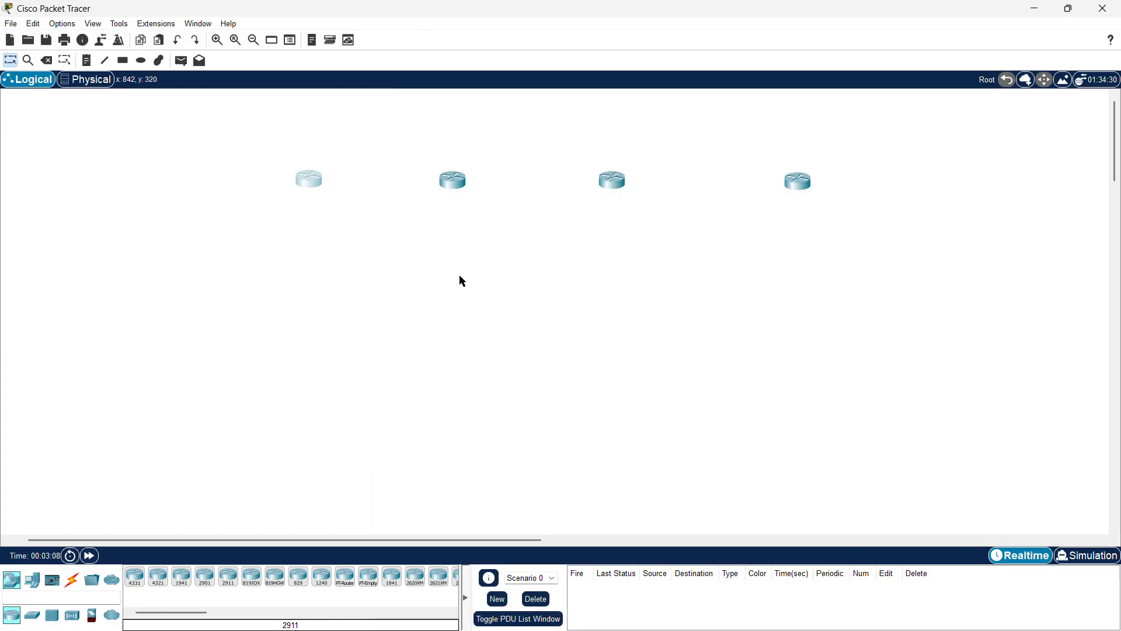
{"action": "left_click", "coordinate": [174, 240]}
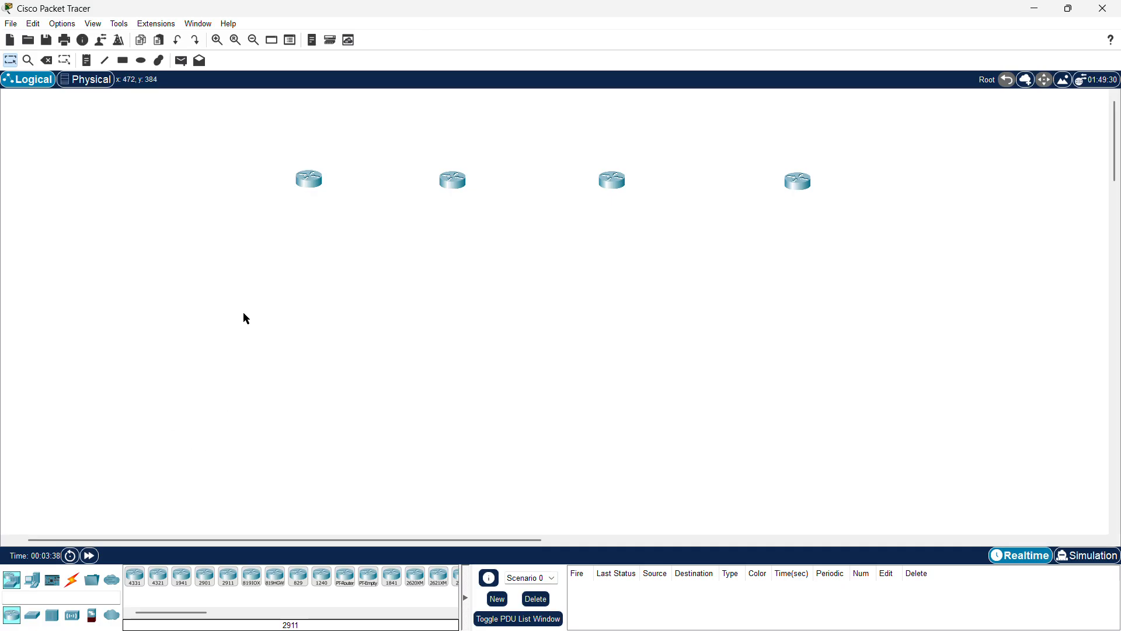
Step: Draw three rectangles enclosing the first router, the middle two routers, and the fourth router
{"action": "left_click", "coordinate": [123, 61]}
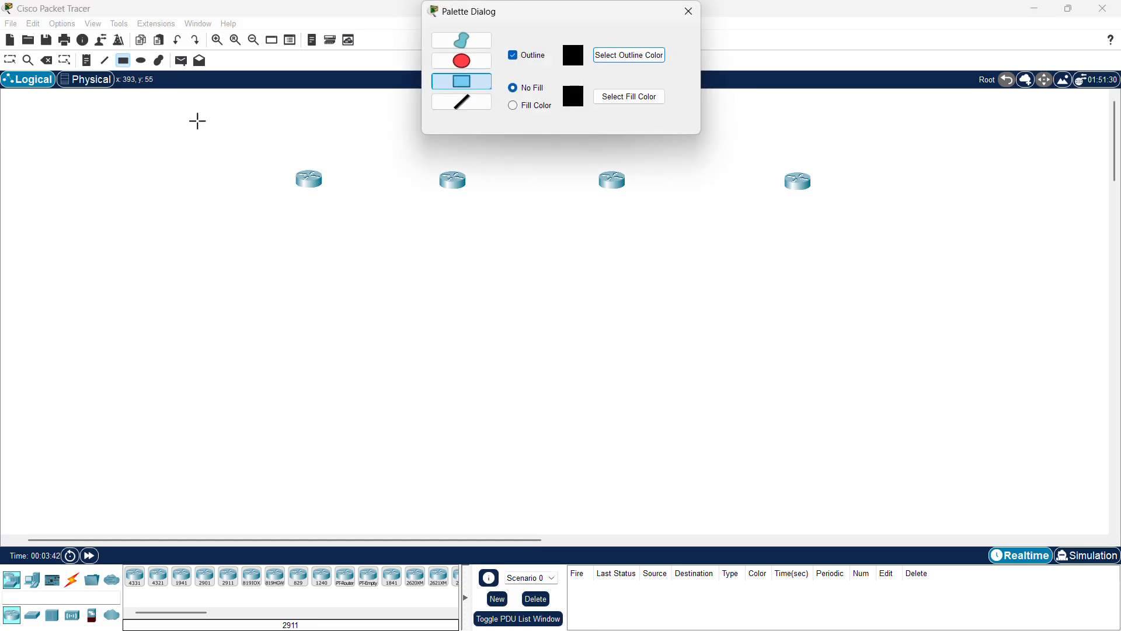
{"action": "left_click_drag", "start_coordinate": [203, 122], "coordinate": [358, 225]}
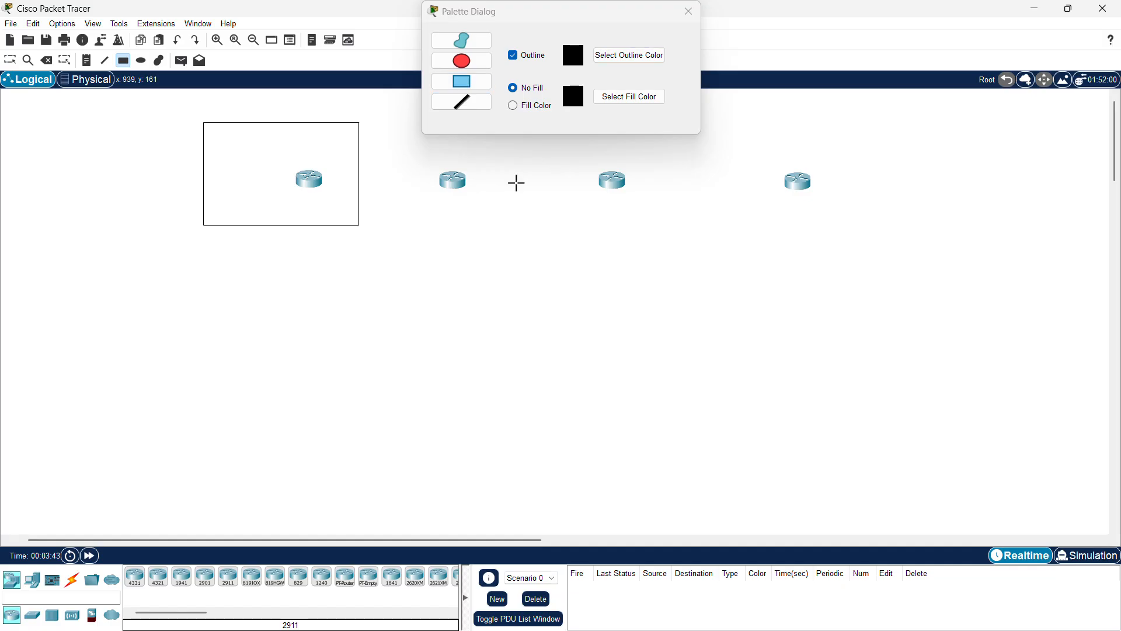
{"action": "left_click", "coordinate": [688, 11]}
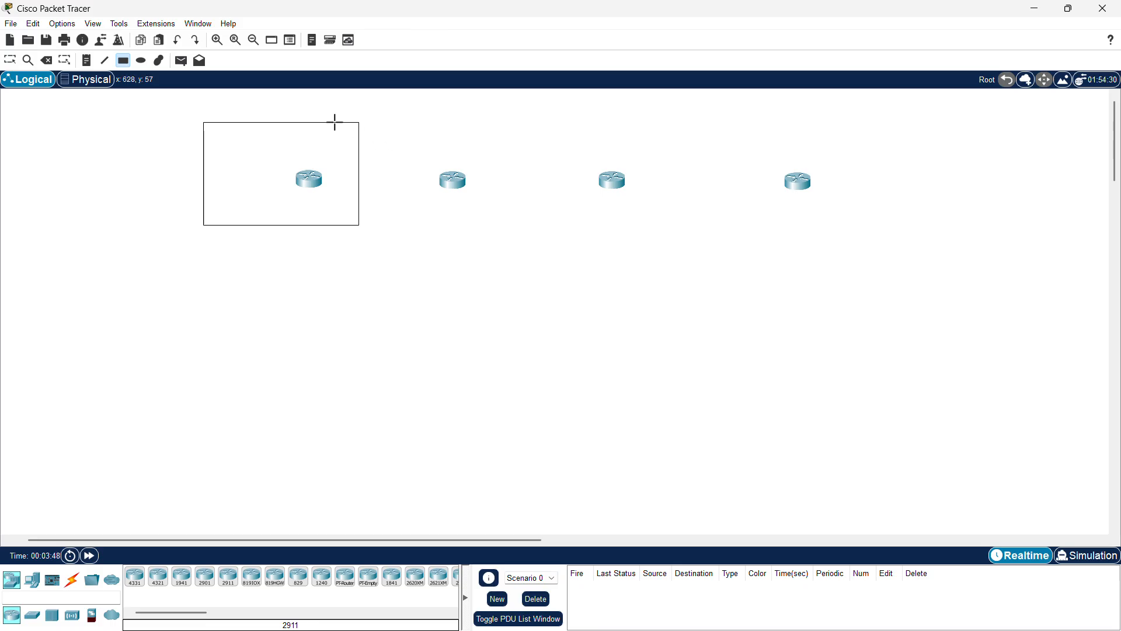
{"action": "mouse_move", "coordinate": [359, 123]}
{"action": "left_mouse_down"}
{"action": "mouse_move", "coordinate": [396, 122]}
{"action": "mouse_move", "coordinate": [706, 228]}
{"action": "mouse_move", "coordinate": [677, 224]}
{"action": "left_mouse_up"}
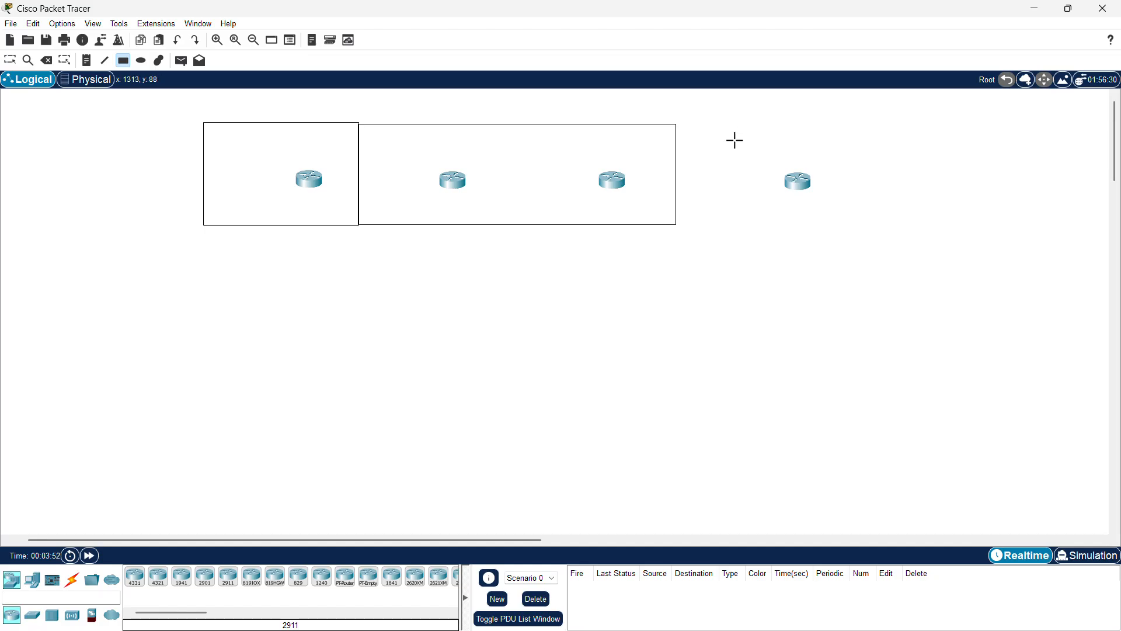
{"action": "left_click_drag", "start_coordinate": [688, 122], "coordinate": [863, 225]}
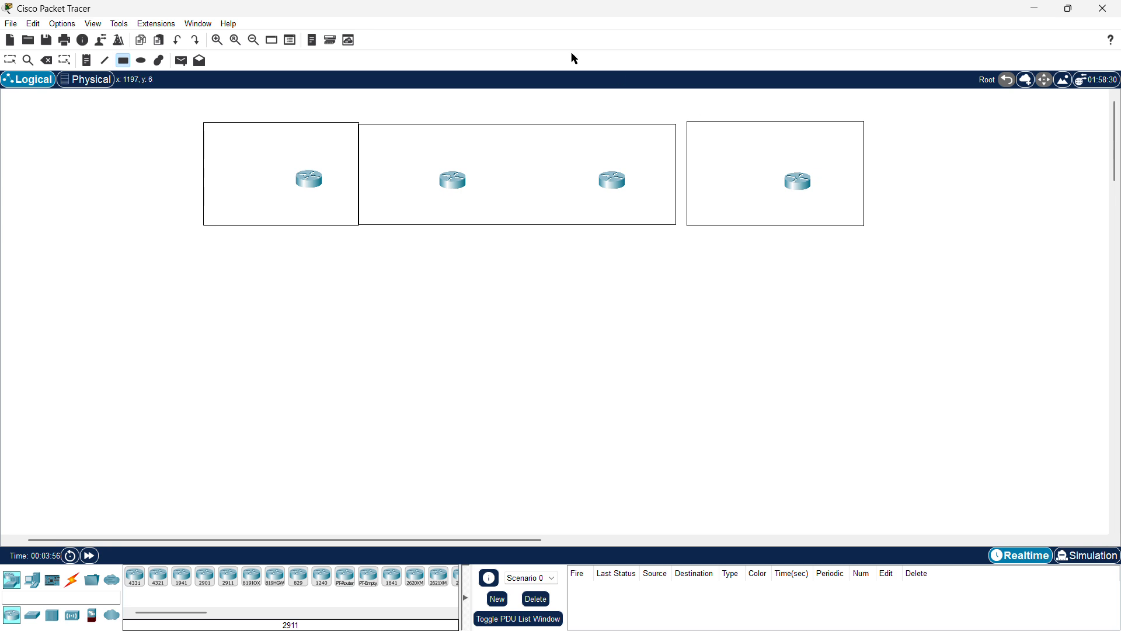
Step: Add the note 'central metro' in the first rectangle and move it to the rectangle's top
{"action": "left_click", "coordinate": [10, 59]}
{"action": "left_click", "coordinate": [238, 203]}
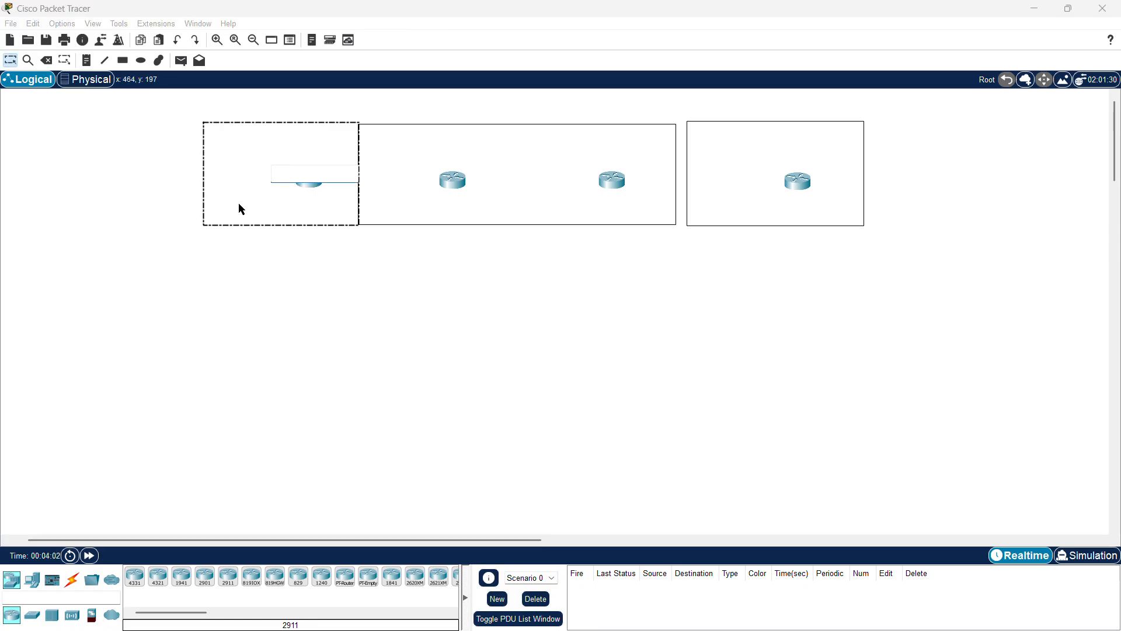
{"action": "type", "text": "central metro"}
{"action": "left_click", "coordinate": [350, 288]}
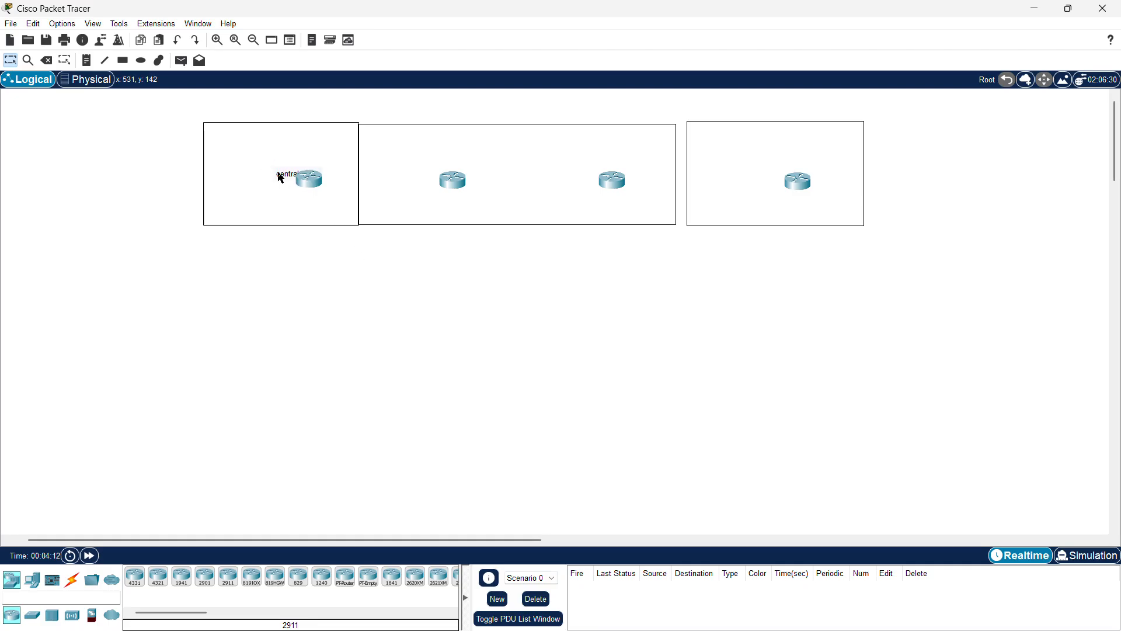
{"action": "left_click_drag", "start_coordinate": [280, 175], "coordinate": [251, 134]}
Step: Add the note 'city metro' inside the middle rectangle
{"action": "double_click", "coordinate": [486, 141]}
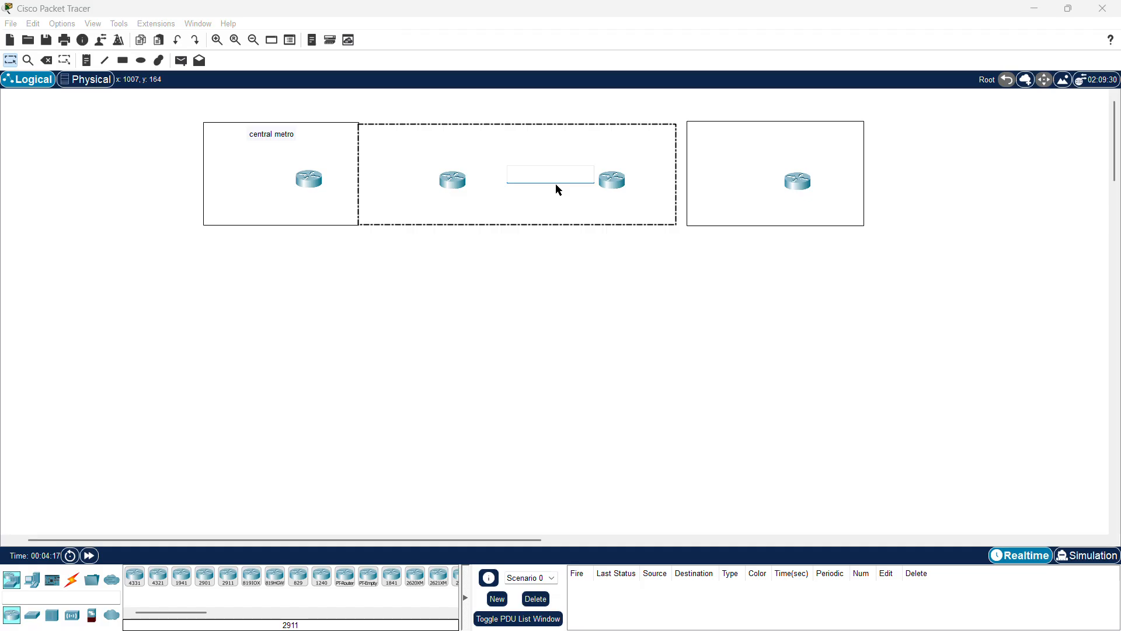
{"action": "type", "text": "city m"}
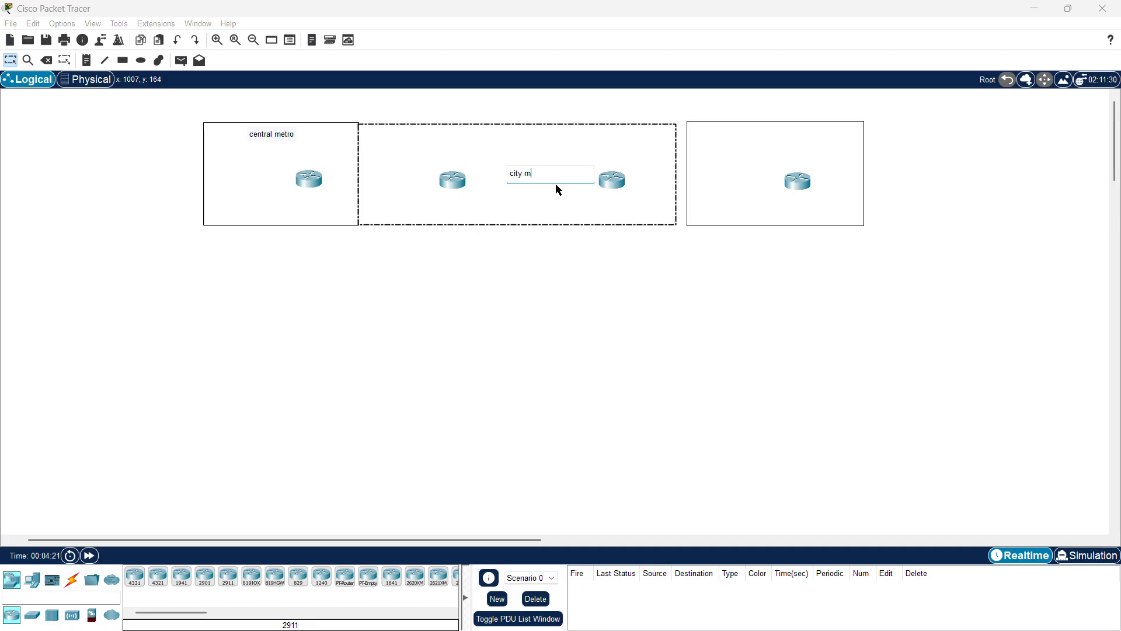
{"action": "type", "text": "etro"}
Step: Add the note 'newly built metro station' inside the right rectangle
{"action": "left_click", "coordinate": [724, 153]}
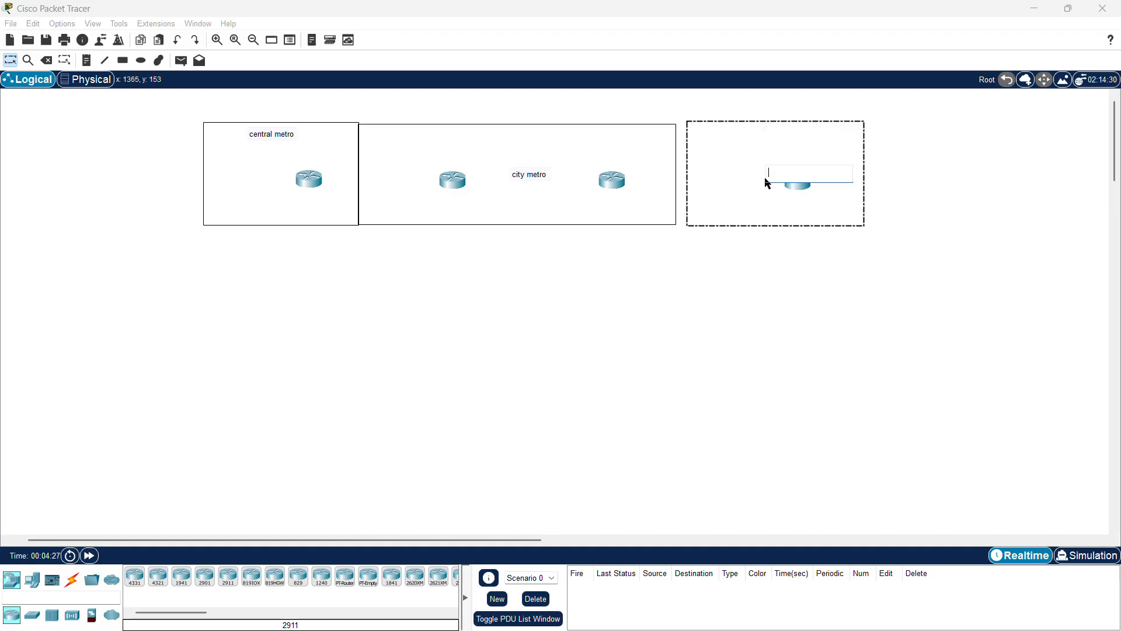
{"action": "type", "text": "newly b"}
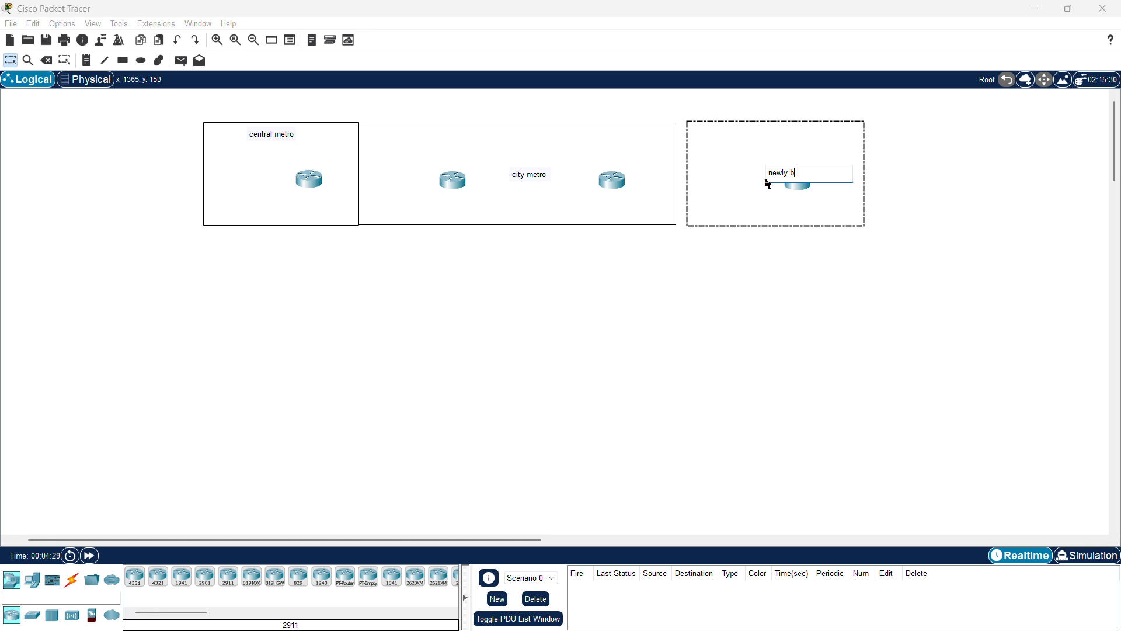
{"action": "type", "text": "u"}
{"action": "type", "text": "ilt metro"}
{"action": "type", "text": " st"}
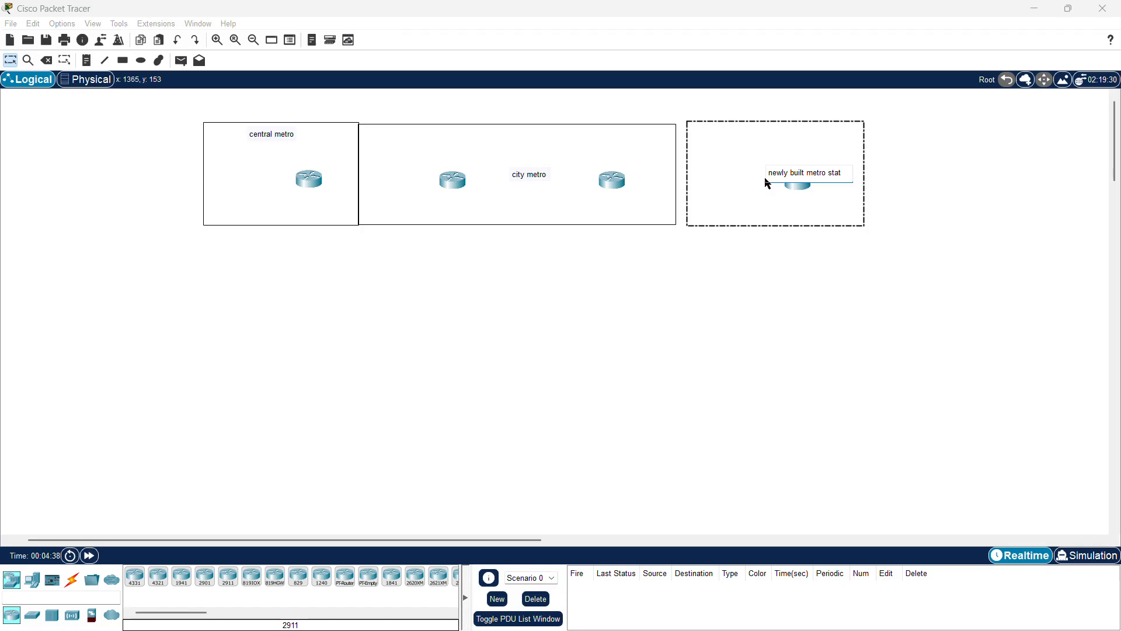
{"action": "type", "text": "arion"}
{"action": "left_click", "coordinate": [711, 289]}
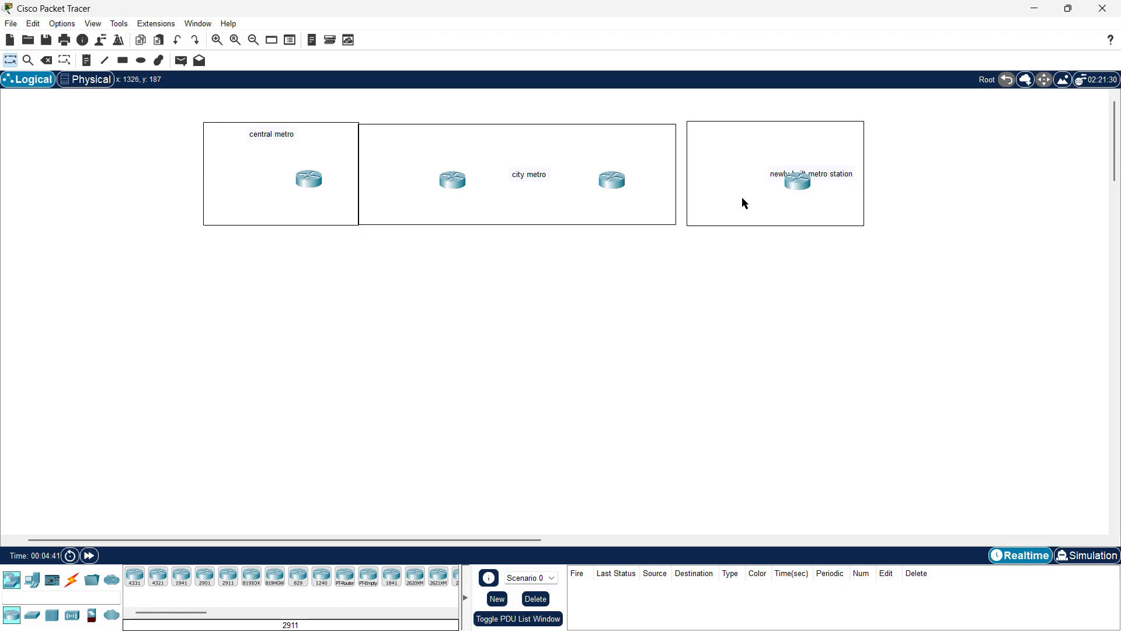
Step: Move the 'newly built metro station' and 'city metro' notes to the top of their rectangles
{"action": "left_click_drag", "start_coordinate": [773, 178], "coordinate": [743, 140]}
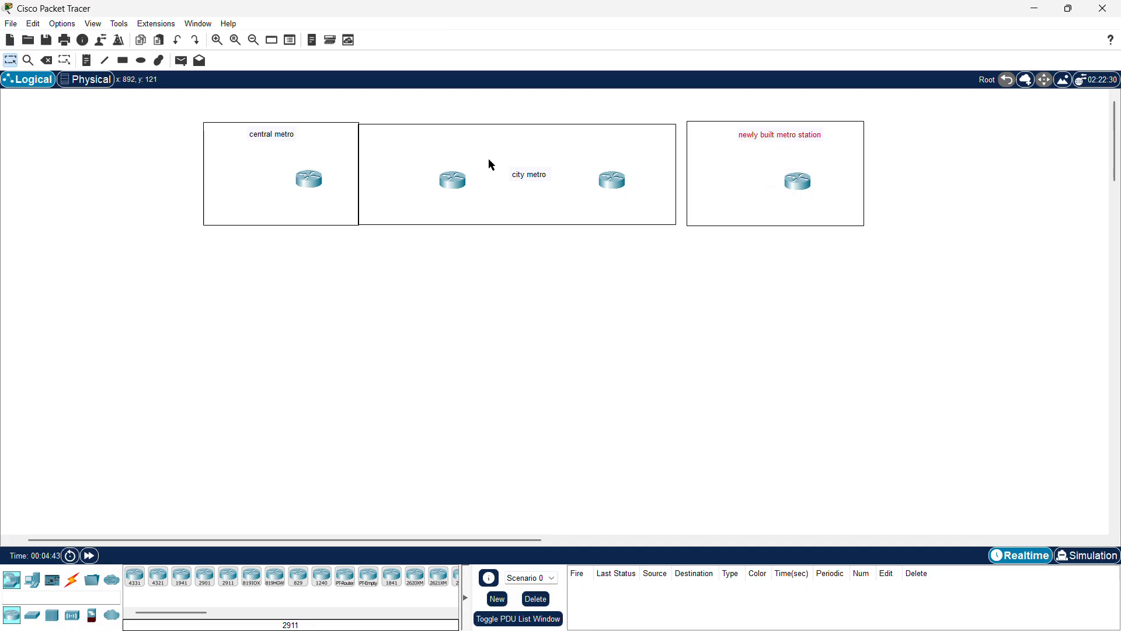
{"action": "left_click_drag", "start_coordinate": [518, 175], "coordinate": [488, 137]}
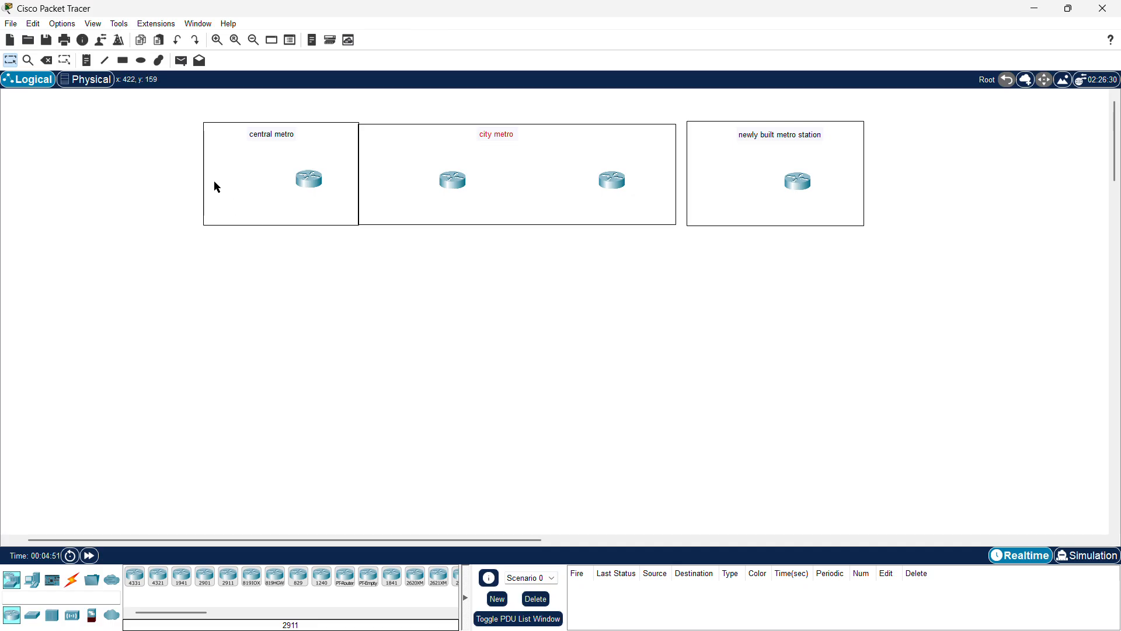
{"action": "left_click_drag", "start_coordinate": [150, 105], "coordinate": [331, 263]}
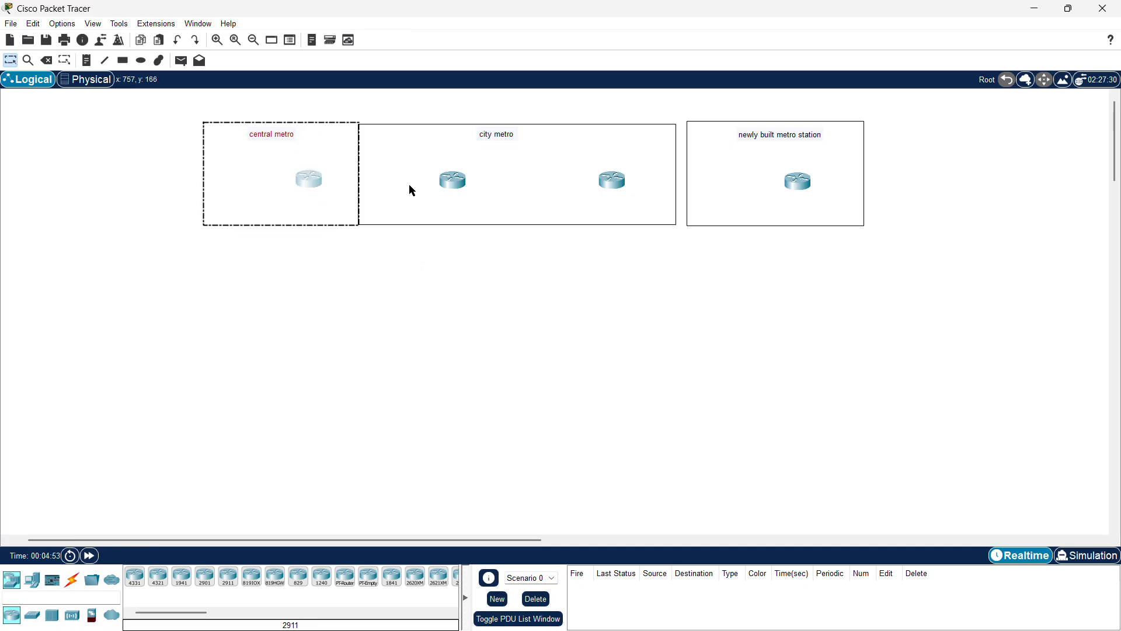
{"action": "left_click_drag", "start_coordinate": [367, 103], "coordinate": [507, 270]}
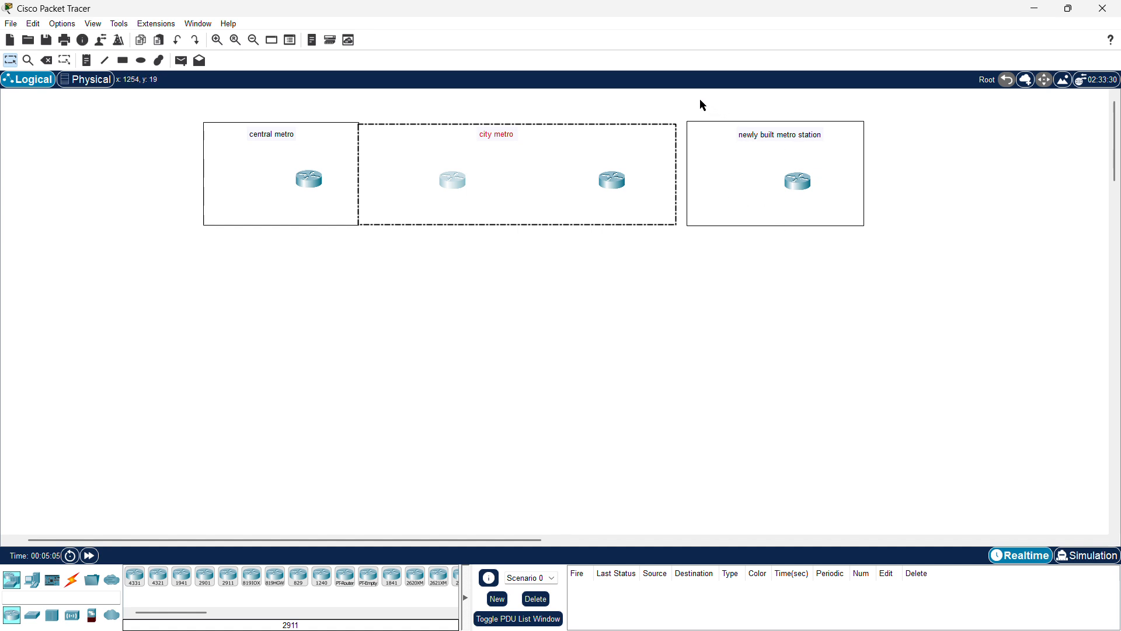
{"action": "left_click_drag", "start_coordinate": [693, 97], "coordinate": [853, 245]}
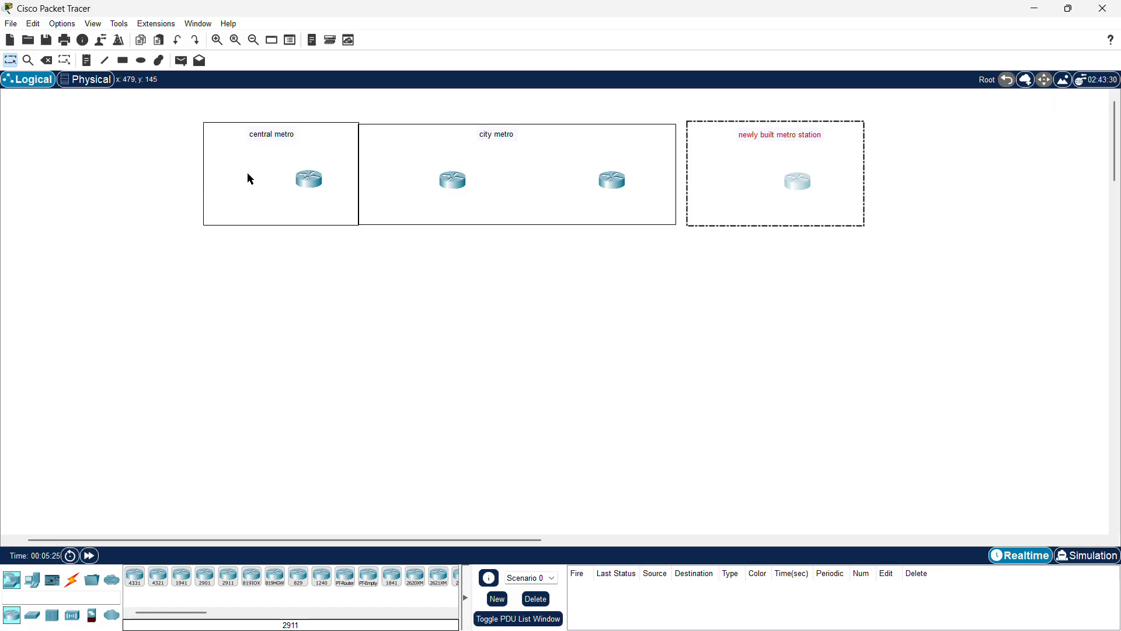
Step: Add the note 'area 0 or backbone area' at the bottom of the central metro rectangle
{"action": "key", "text": "n"}
{"action": "left_click", "coordinate": [240, 210]}
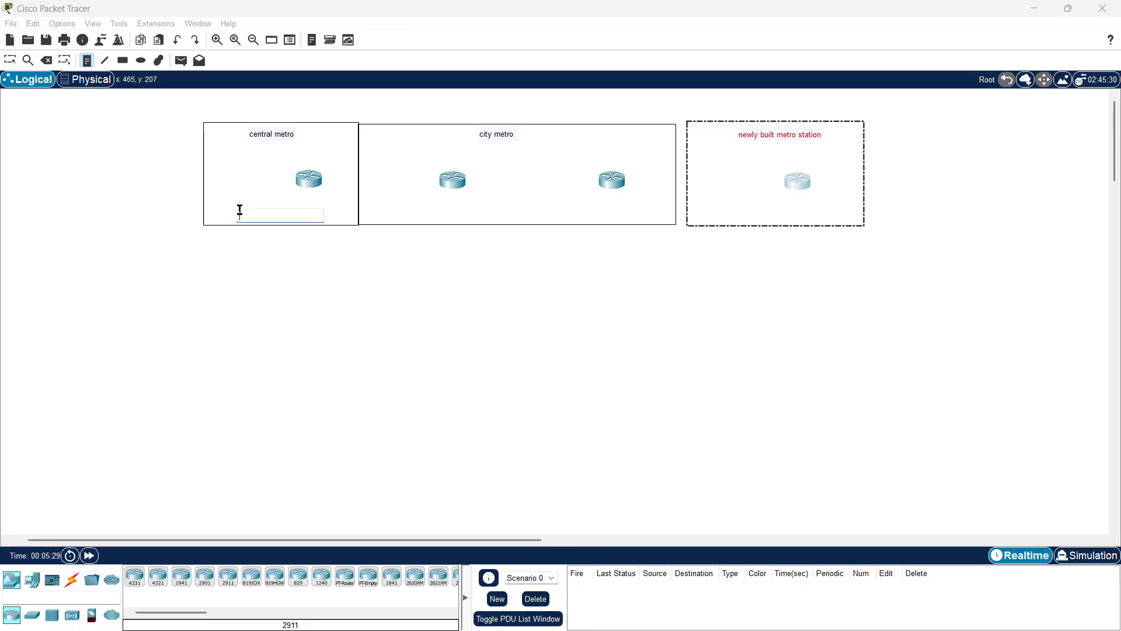
{"action": "type", "text": "area 0 or"}
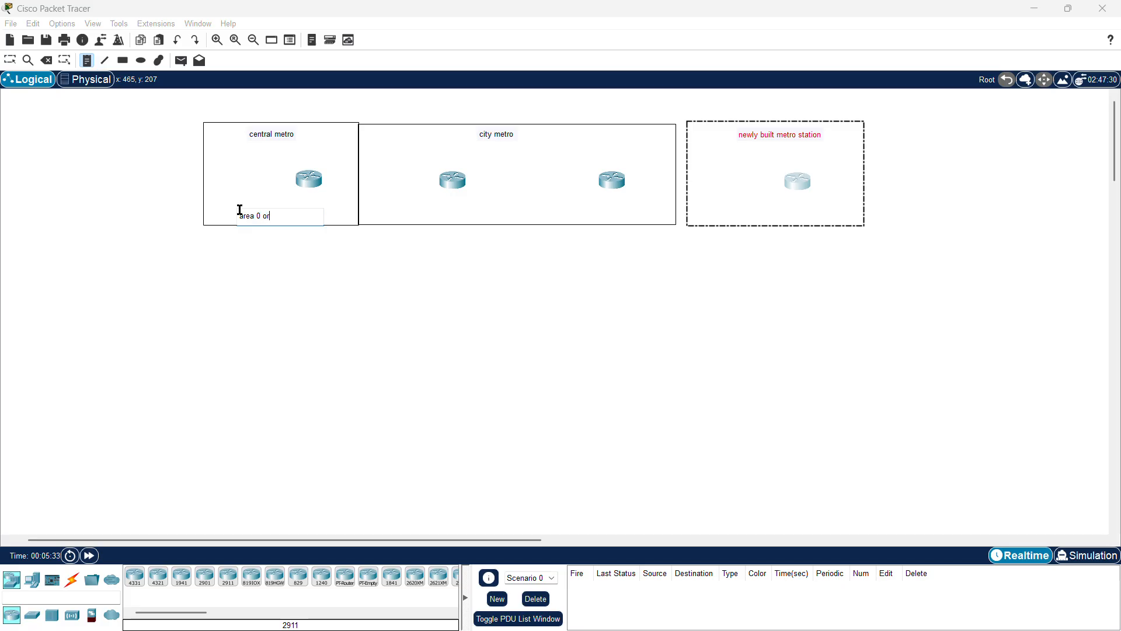
{"action": "type", "text": " backbone area"}
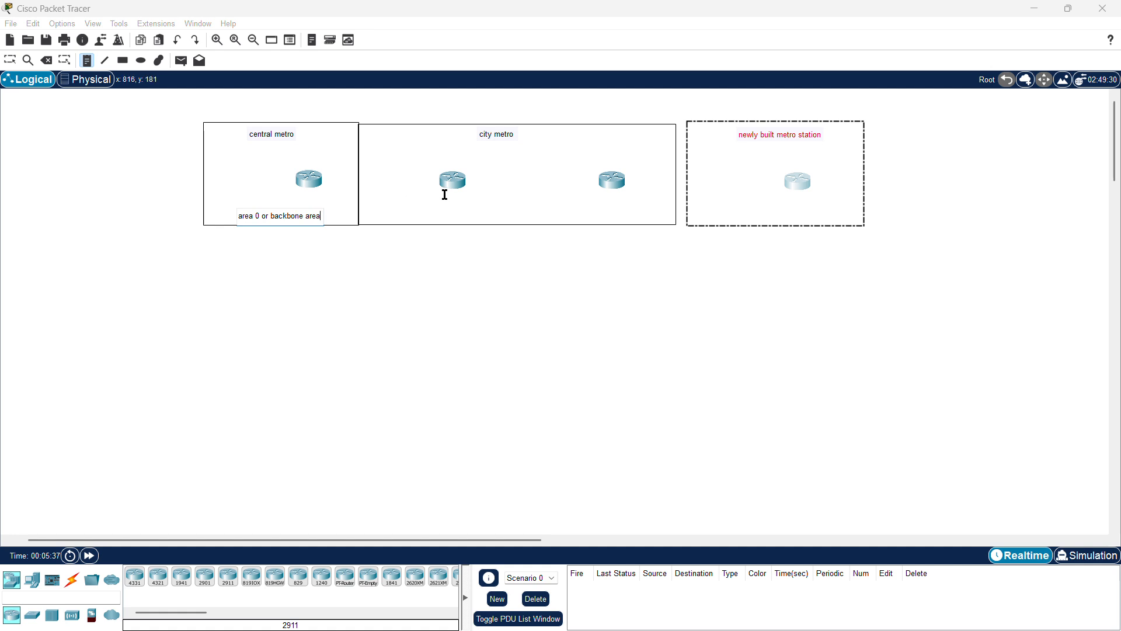
Step: Add the note 'area1 or directly/indirectly connected' at the bottom of the city metro rectangle
{"action": "left_click", "coordinate": [501, 206]}
{"action": "type", "text": "area1"}
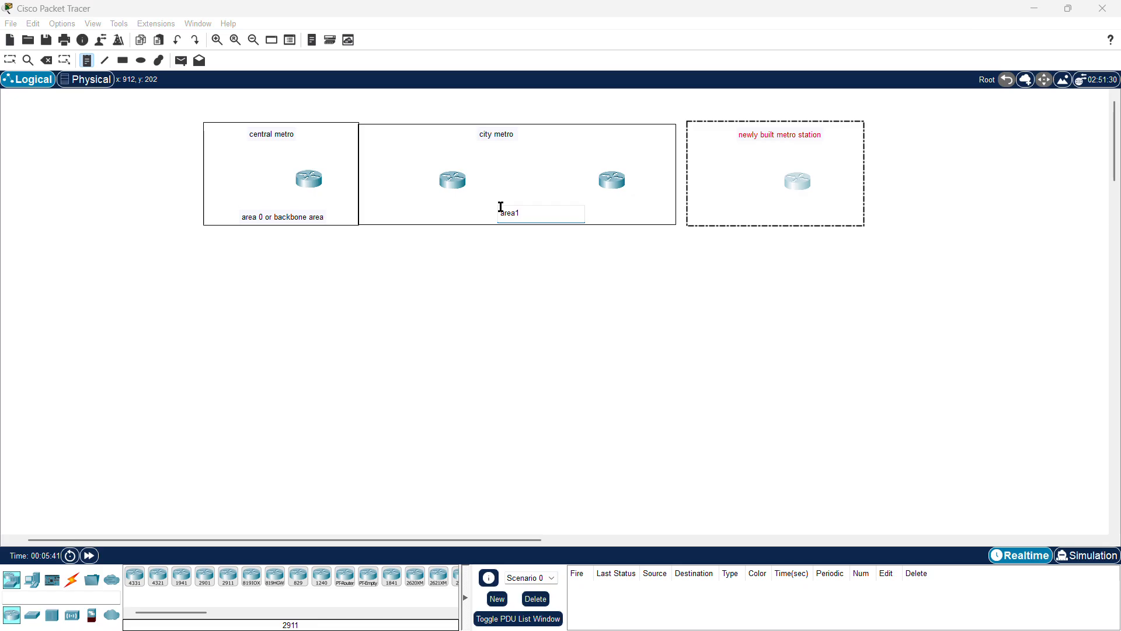
{"action": "type", "text": " o"}
{"action": "type", "text": "r ind"}
{"action": "key", "text": "BackSpace"}
{"action": "key", "text": "BackSpace"}
{"action": "key", "text": "BackSpace"}
{"action": "type", "text": "directly/indirectly connected"}
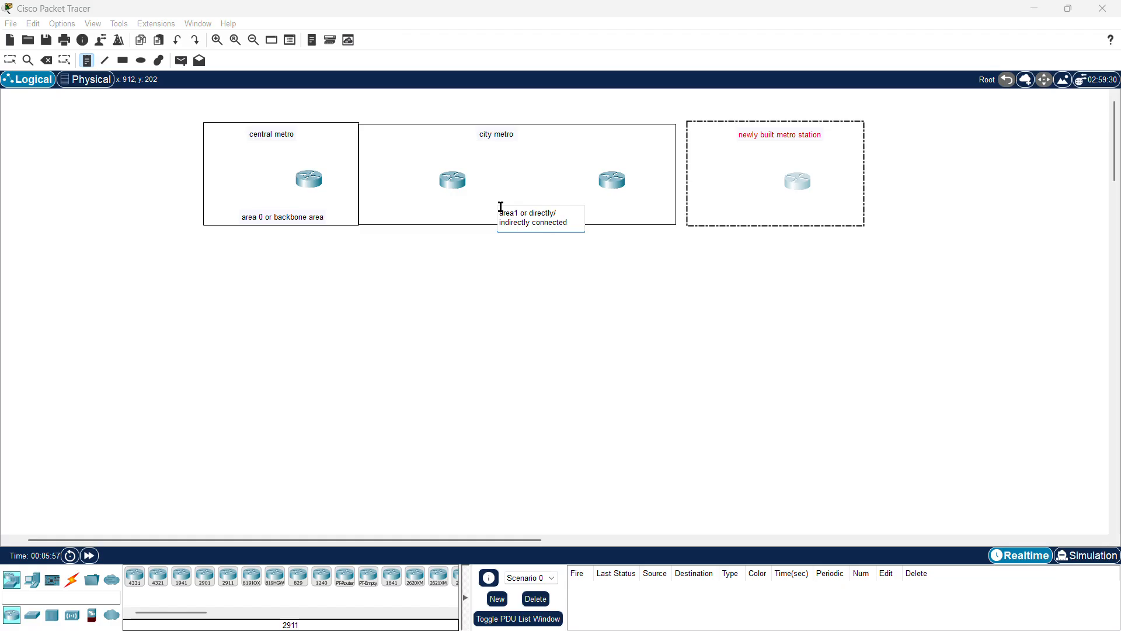
Step: Add the note 'area2 - not connected directly or indirectly' at the bottom of the newly built metro station rectangle
{"action": "left_click", "coordinate": [747, 210]}
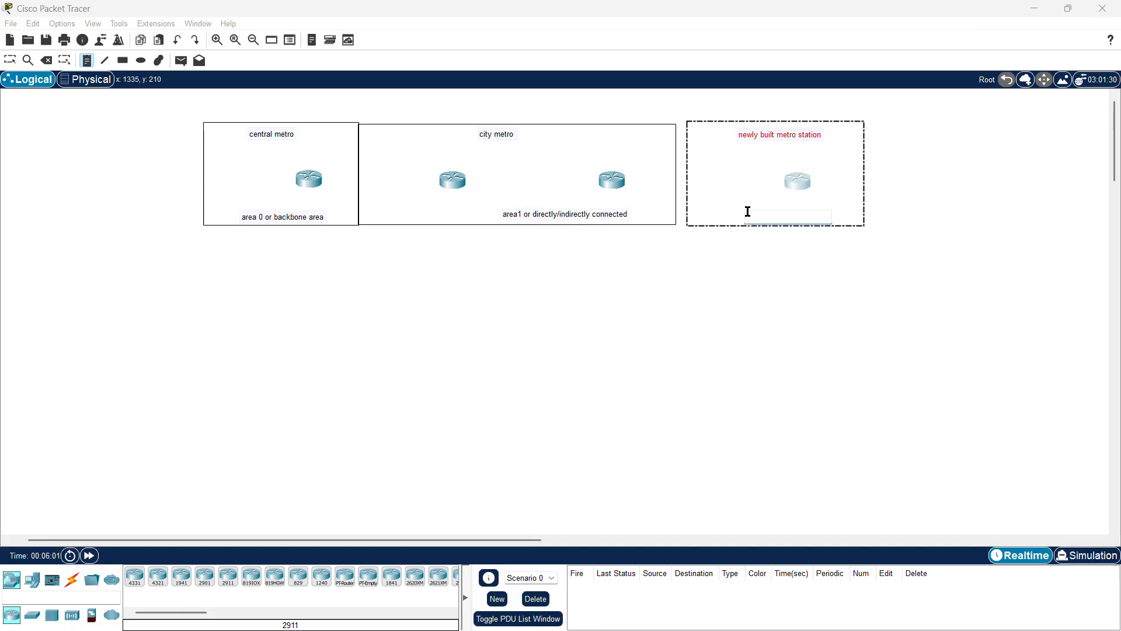
{"action": "type", "text": "area2"}
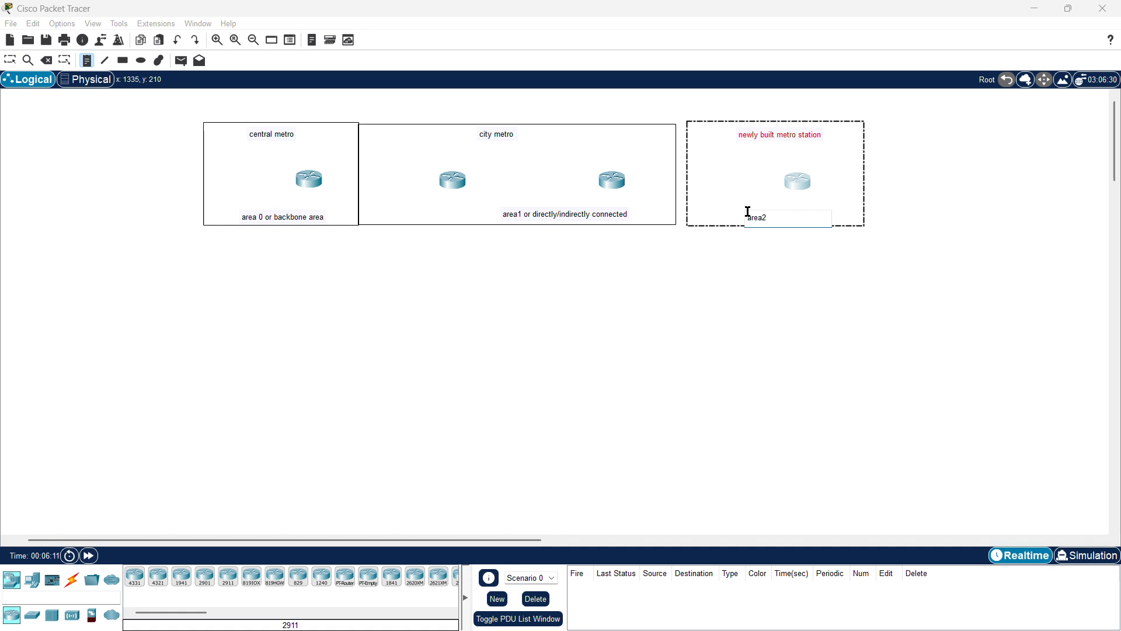
{"action": "type", "text": "- no"}
{"action": "type", "text": "t co"}
{"action": "type", "text": "nnect"}
{"action": "type", "text": "ed"}
{"action": "key", "text": "BackSpace"}
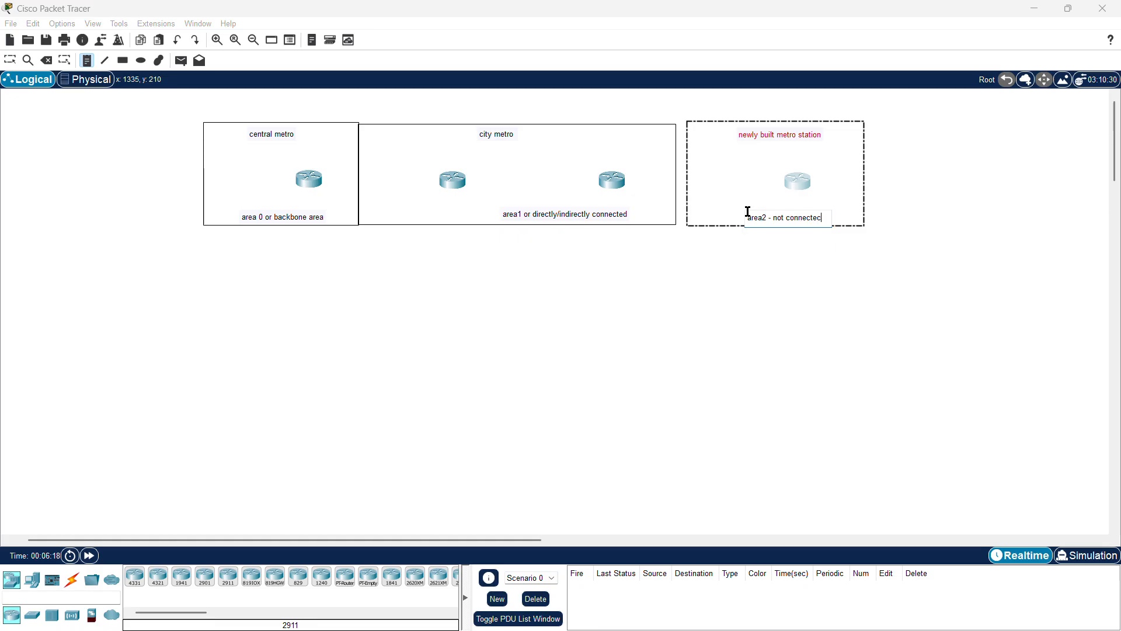
{"action": "type", "text": "d directily or ind"}
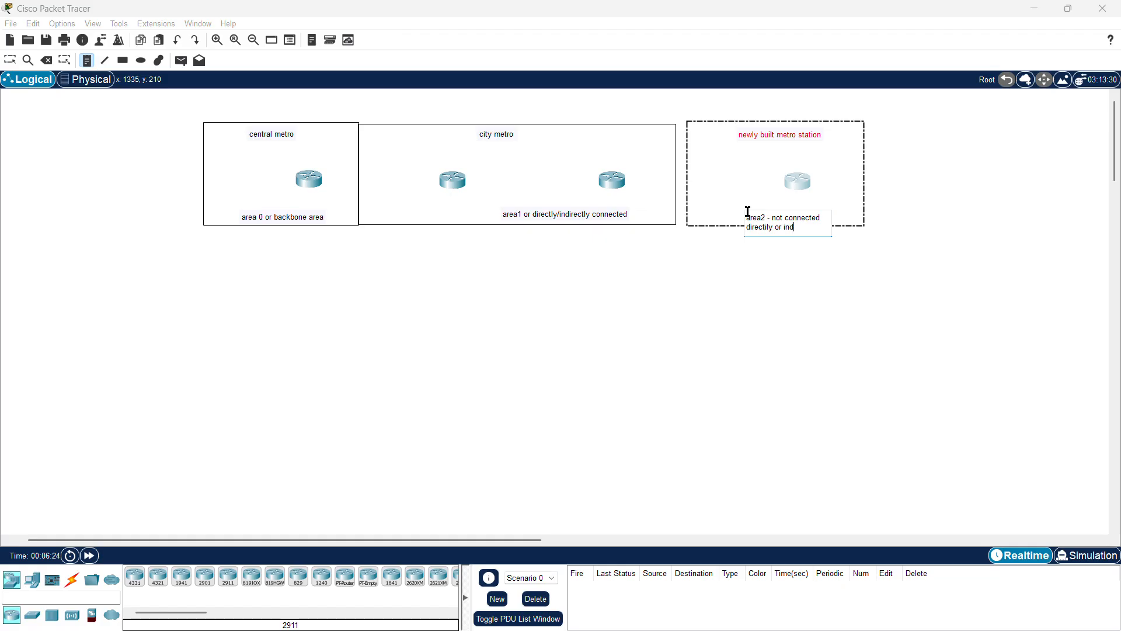
{"action": "type", "text": "irectly"}
{"action": "left_click", "coordinate": [638, 285]}
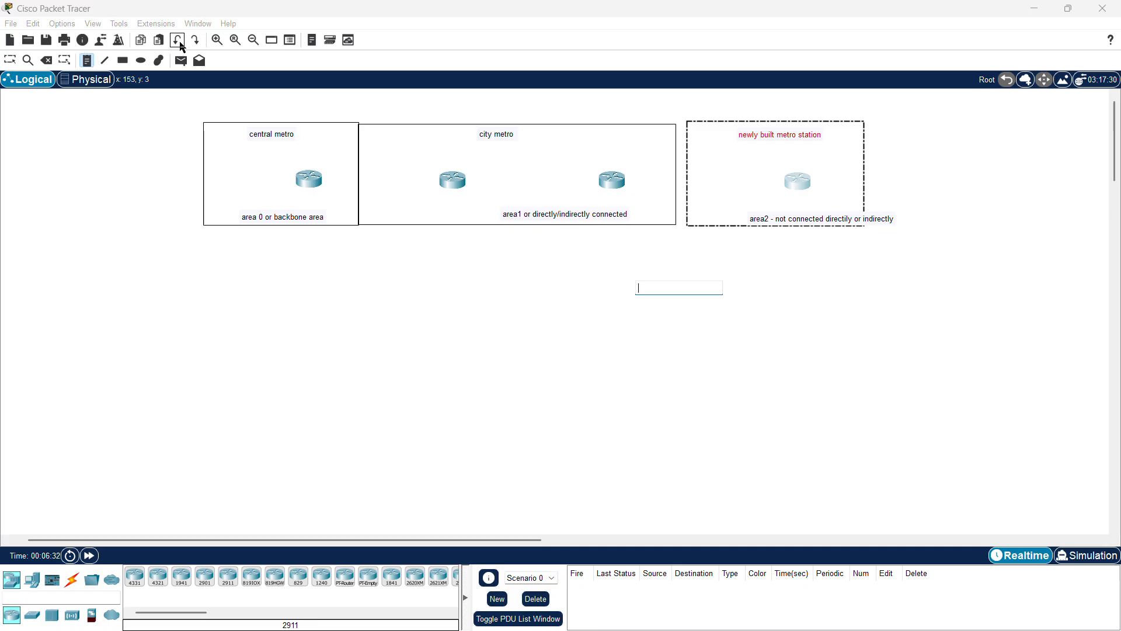
{"action": "left_click", "coordinate": [10, 61]}
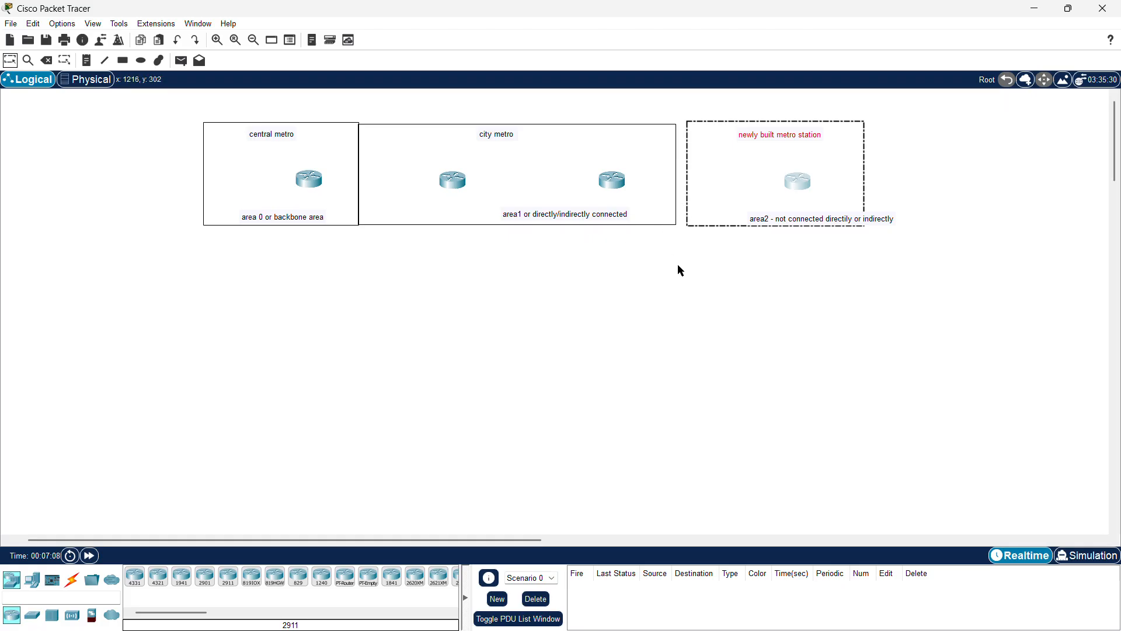
Step: Select the newly built metro station rectangle with its notes and move it left against the city metro rectangle
{"action": "left_click_drag", "start_coordinate": [678, 266], "coordinate": [688, 100]}
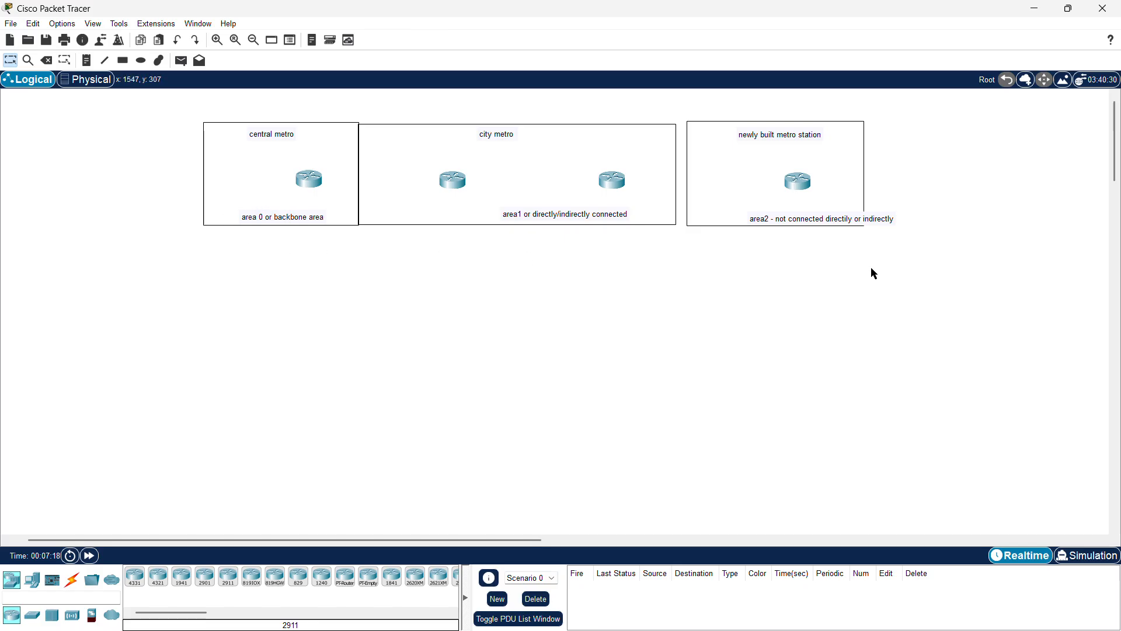
{"action": "left_click_drag", "start_coordinate": [905, 291], "coordinate": [724, 103]}
{"action": "left_click_drag", "start_coordinate": [685, 254], "coordinate": [682, 228]}
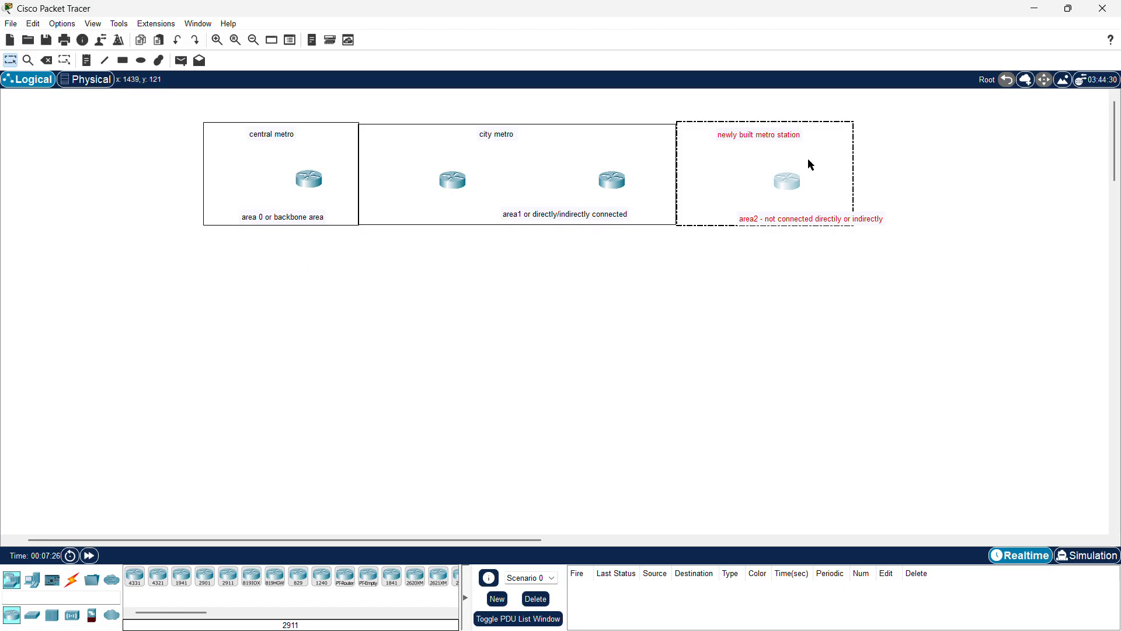
{"action": "left_click", "coordinate": [654, 130]}
{"action": "left_click_drag", "start_coordinate": [653, 129], "coordinate": [654, 128]}
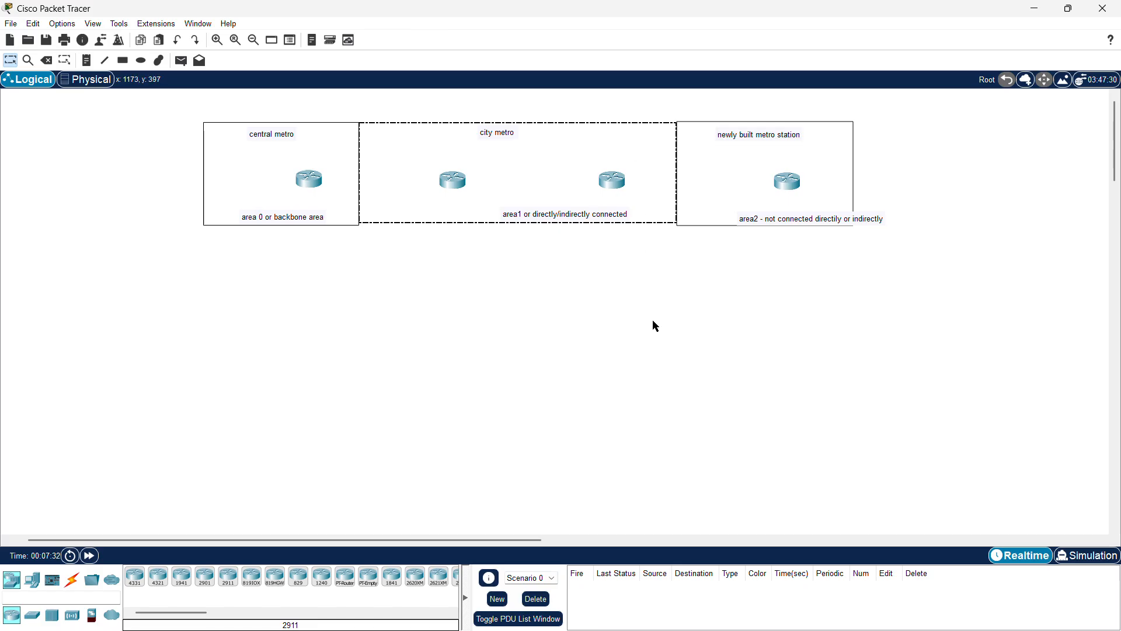
{"action": "left_click_drag", "start_coordinate": [653, 321], "coordinate": [232, 132]}
{"action": "left_click", "coordinate": [381, 299]}
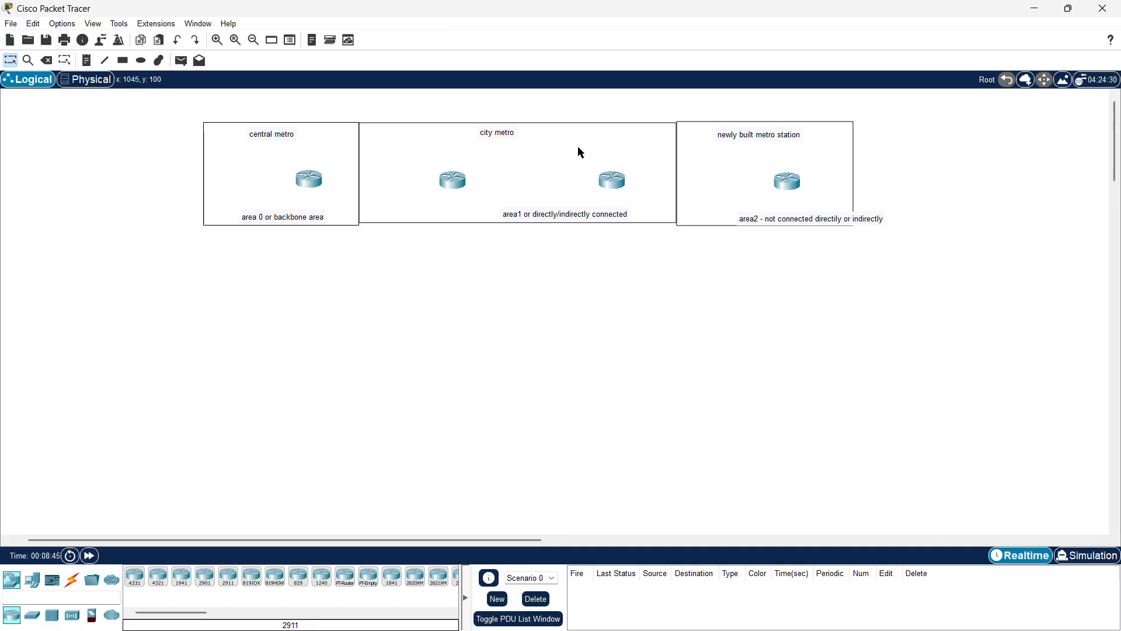
{"action": "left_click_drag", "start_coordinate": [640, 324], "coordinate": [647, 107]}
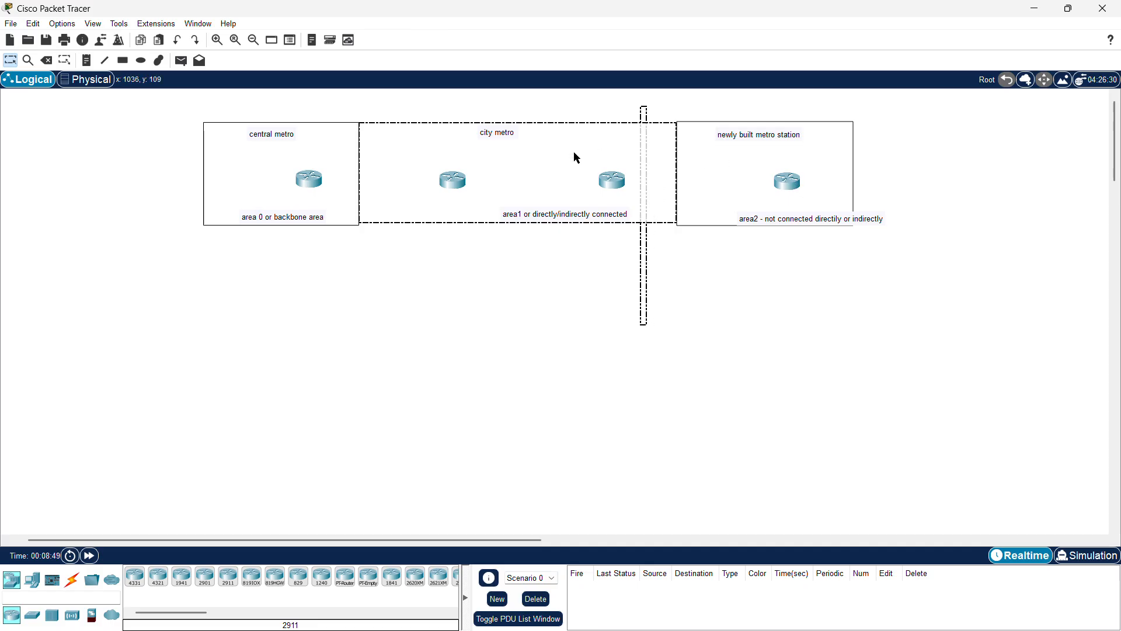
{"action": "left_click", "coordinate": [631, 167]}
{"action": "left_click", "coordinate": [678, 323]}
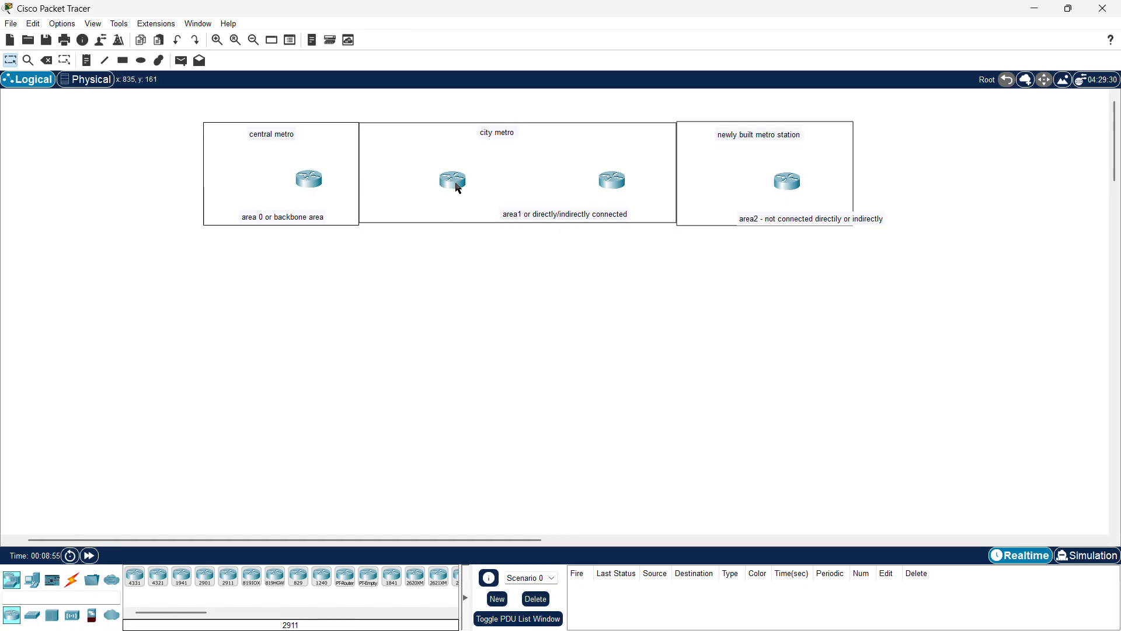
{"action": "left_click_drag", "start_coordinate": [526, 283], "coordinate": [529, 125]}
{"action": "left_click", "coordinate": [245, 300]}
{"action": "left_click_drag", "start_coordinate": [245, 299], "coordinate": [260, 116]}
{"action": "left_click", "coordinate": [681, 355]}
{"action": "left_click_drag", "start_coordinate": [678, 350], "coordinate": [720, 111]}
{"action": "left_click", "coordinate": [660, 322]}
Step: Delete the three metro rectangles together with their titles
{"action": "left_click", "coordinate": [51, 64]}
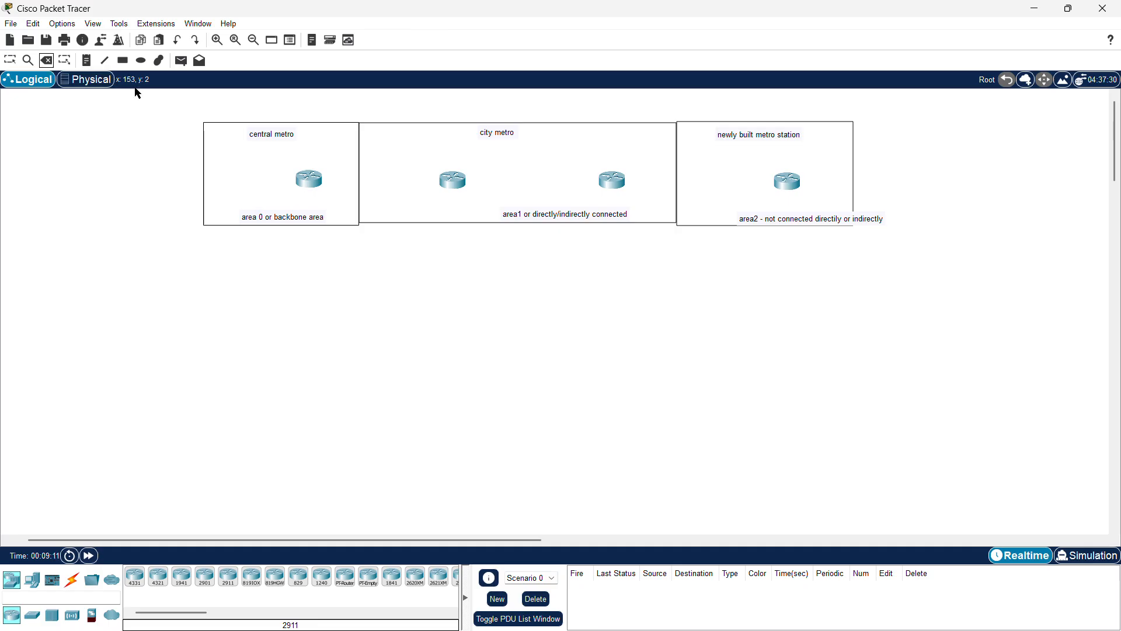
{"action": "left_click", "coordinate": [207, 139]}
{"action": "key", "text": "Return"}
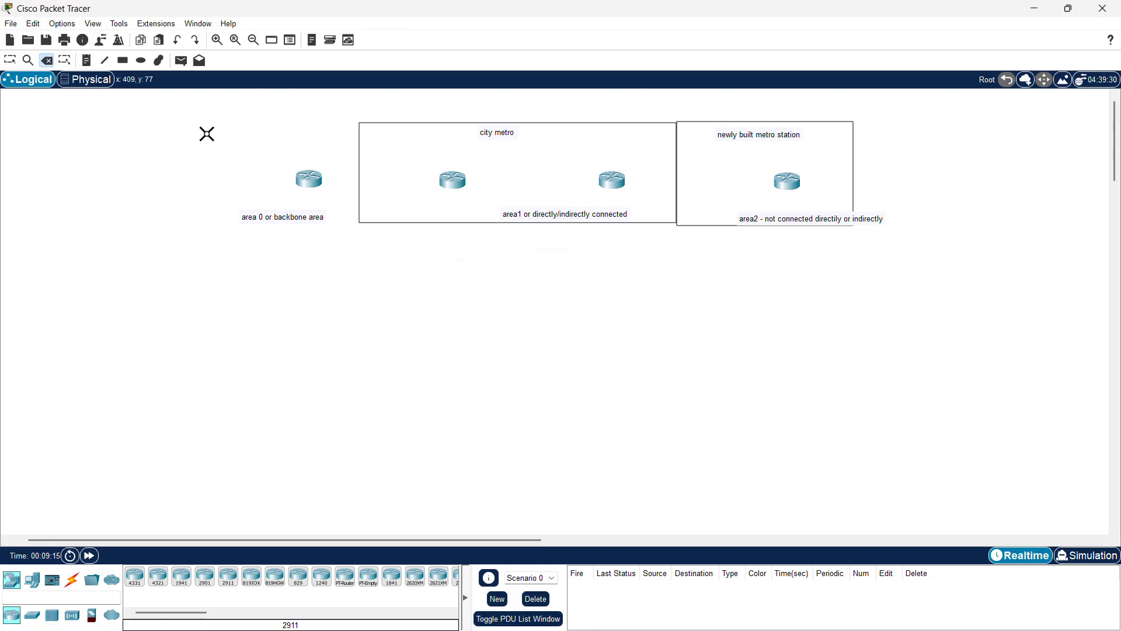
{"action": "left_click", "coordinate": [358, 144]}
{"action": "key", "text": "Return"}
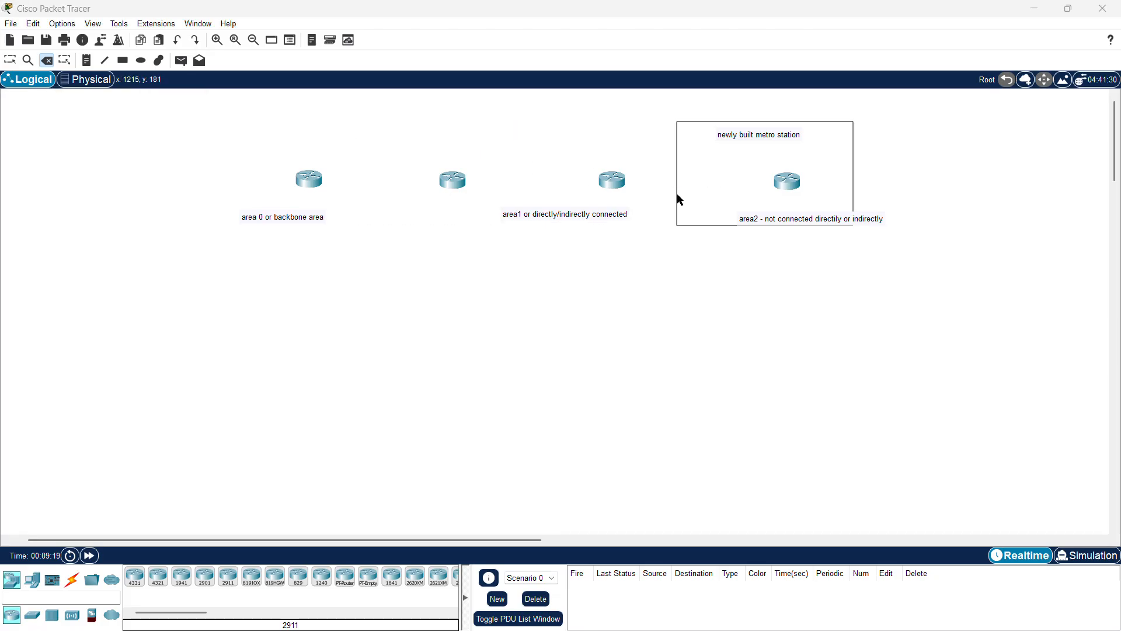
{"action": "left_click", "coordinate": [677, 196]}
{"action": "key", "text": "Return"}
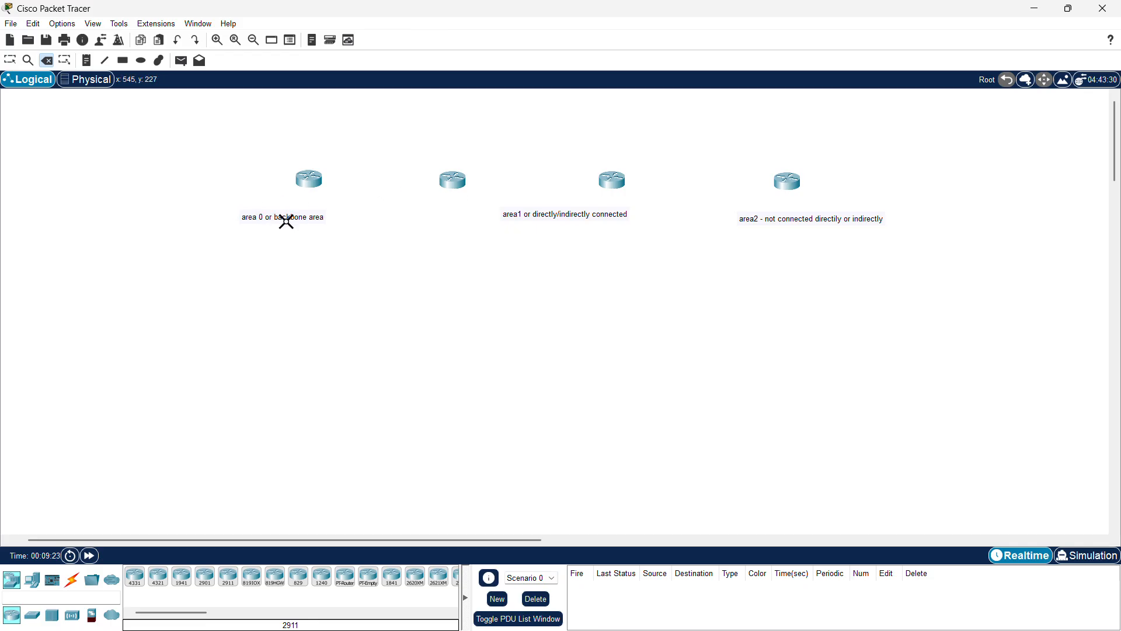
{"action": "key", "text": "ctrl+z"}
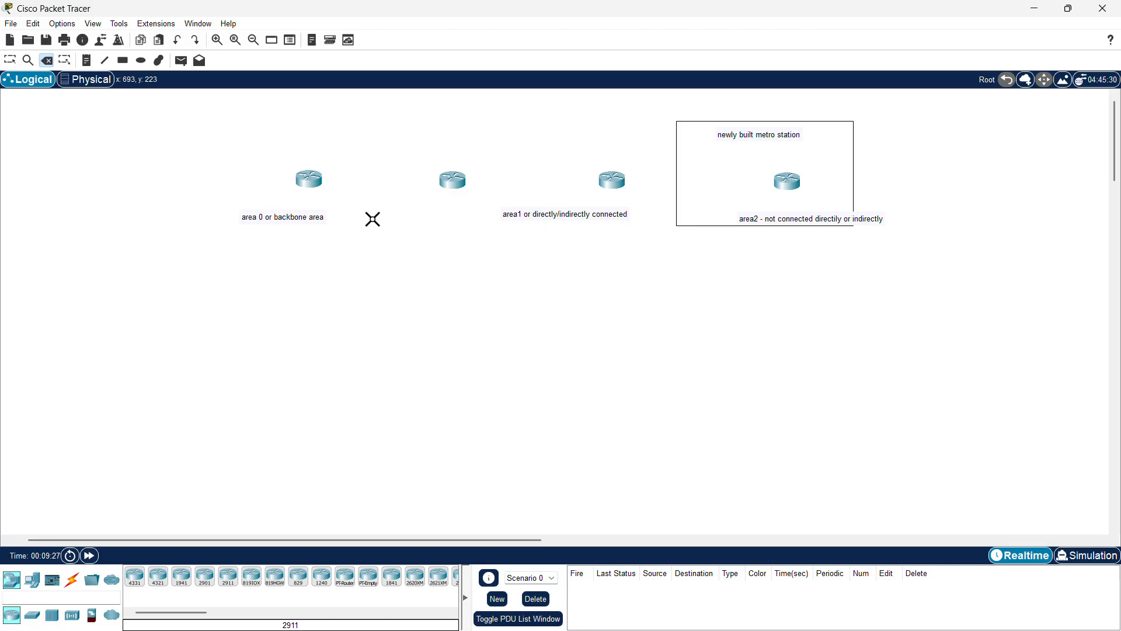
{"action": "left_click", "coordinate": [676, 212]}
{"action": "key", "text": "Return"}
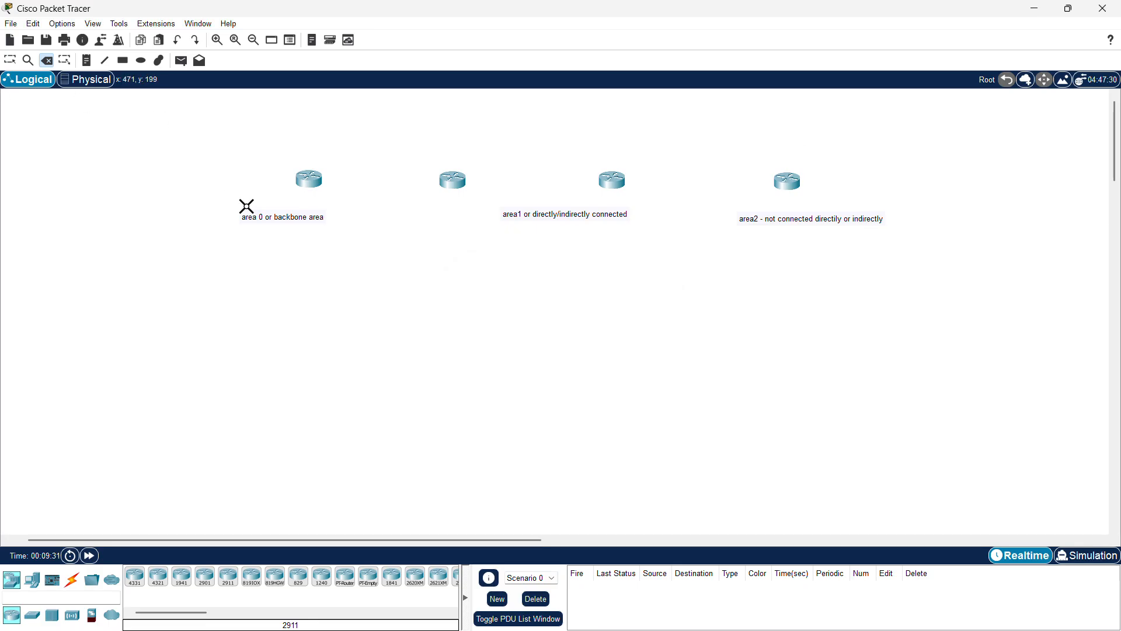
Step: Delete the three area description notes beneath the routers
{"action": "left_click", "coordinate": [282, 221]}
{"action": "key", "text": "Return"}
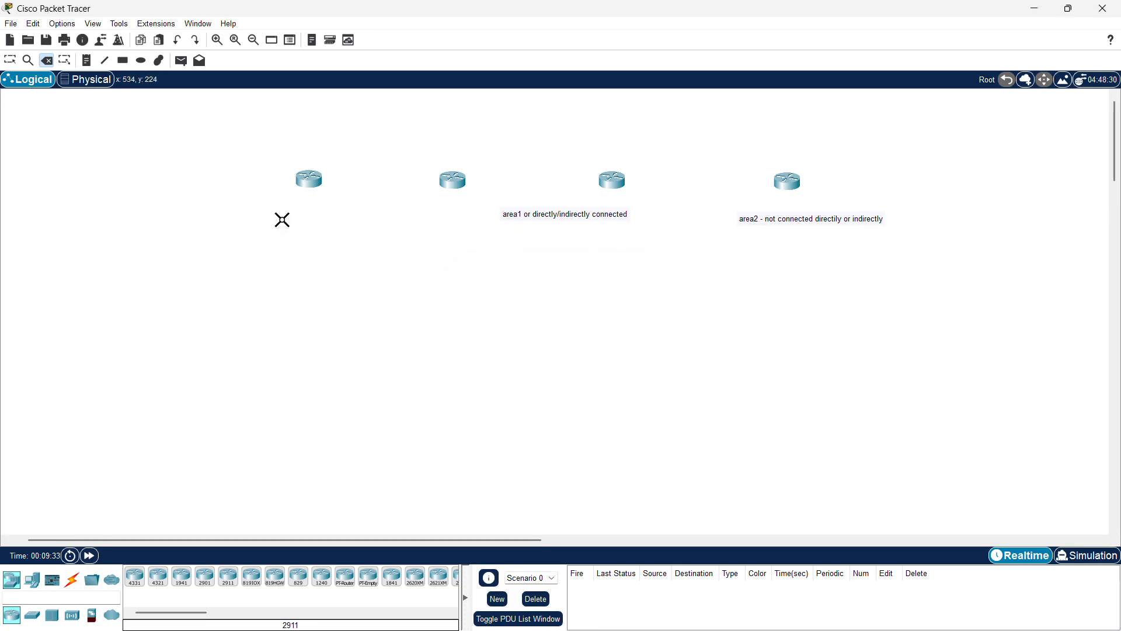
{"action": "left_click", "coordinate": [533, 215]}
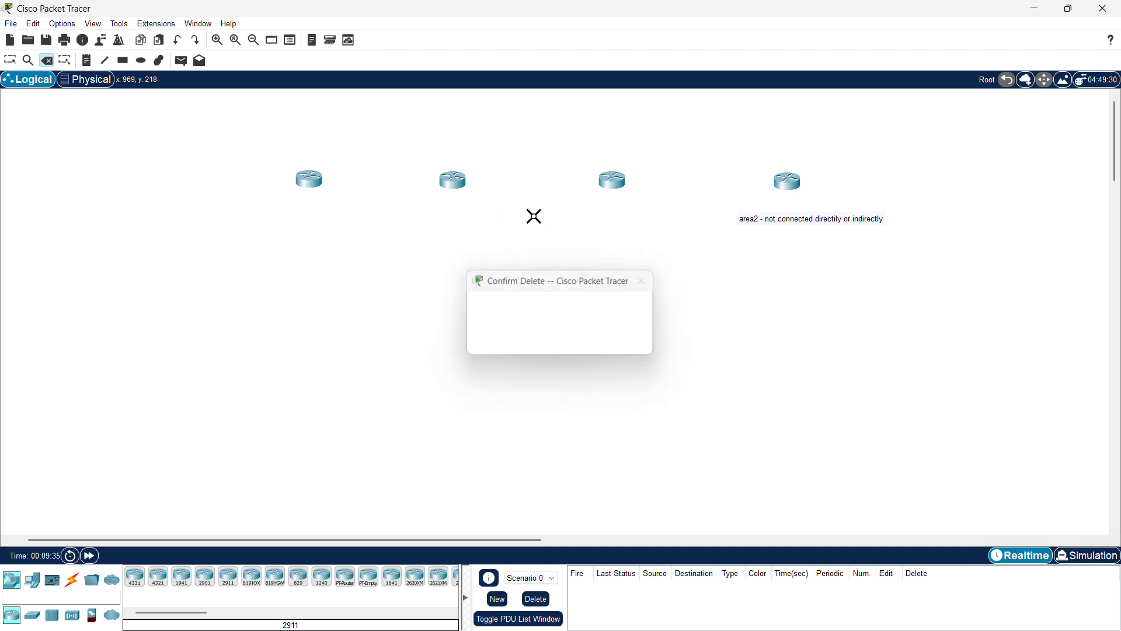
{"action": "key", "text": "Return"}
{"action": "left_click", "coordinate": [797, 220]}
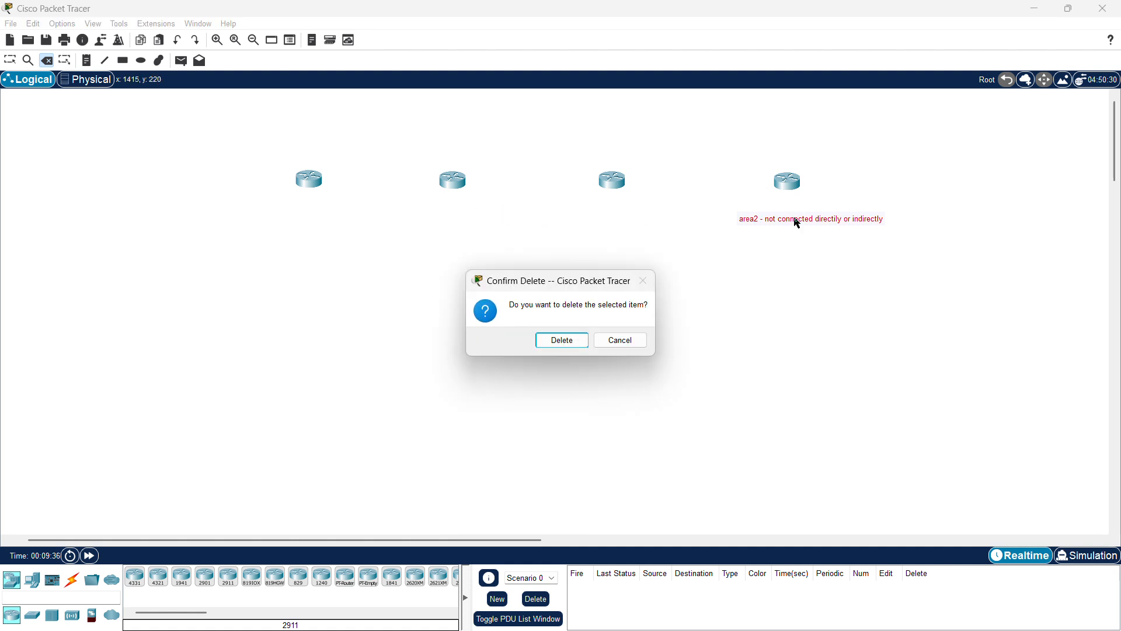
{"action": "key", "text": "Return"}
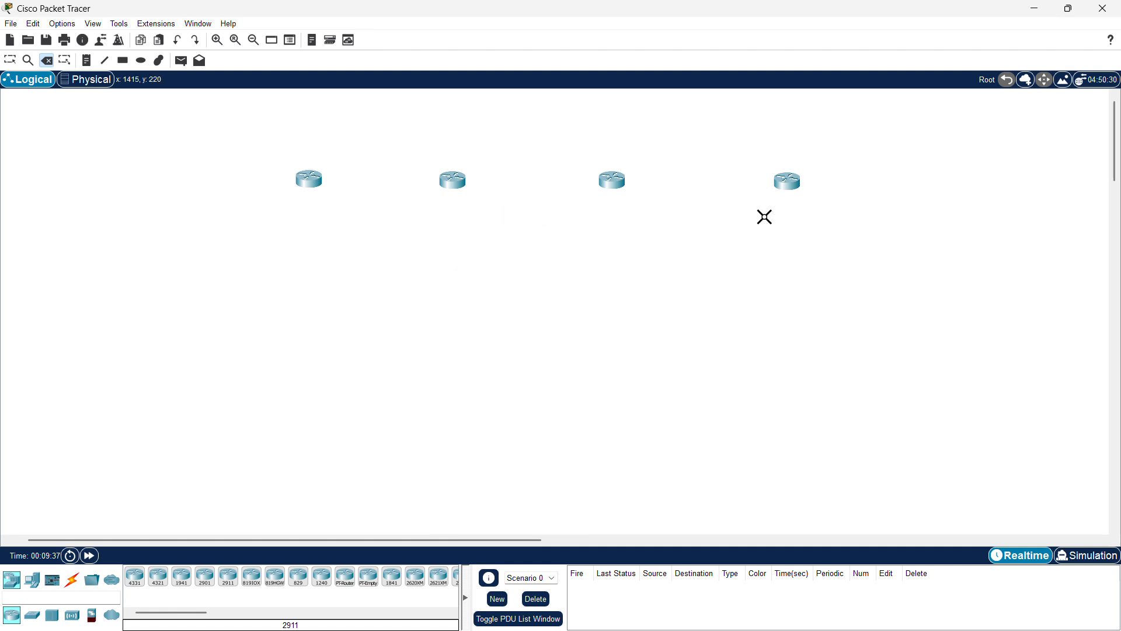
Step: Reposition the four routers slightly so they sit in an evenly spaced row
{"action": "left_click", "coordinate": [10, 61]}
{"action": "left_click_drag", "start_coordinate": [307, 181], "coordinate": [297, 183]}
{"action": "left_click_drag", "start_coordinate": [443, 183], "coordinate": [408, 185]}
{"action": "left_click_drag", "start_coordinate": [602, 176], "coordinate": [652, 185]}
{"action": "left_click_drag", "start_coordinate": [791, 185], "coordinate": [754, 186]}
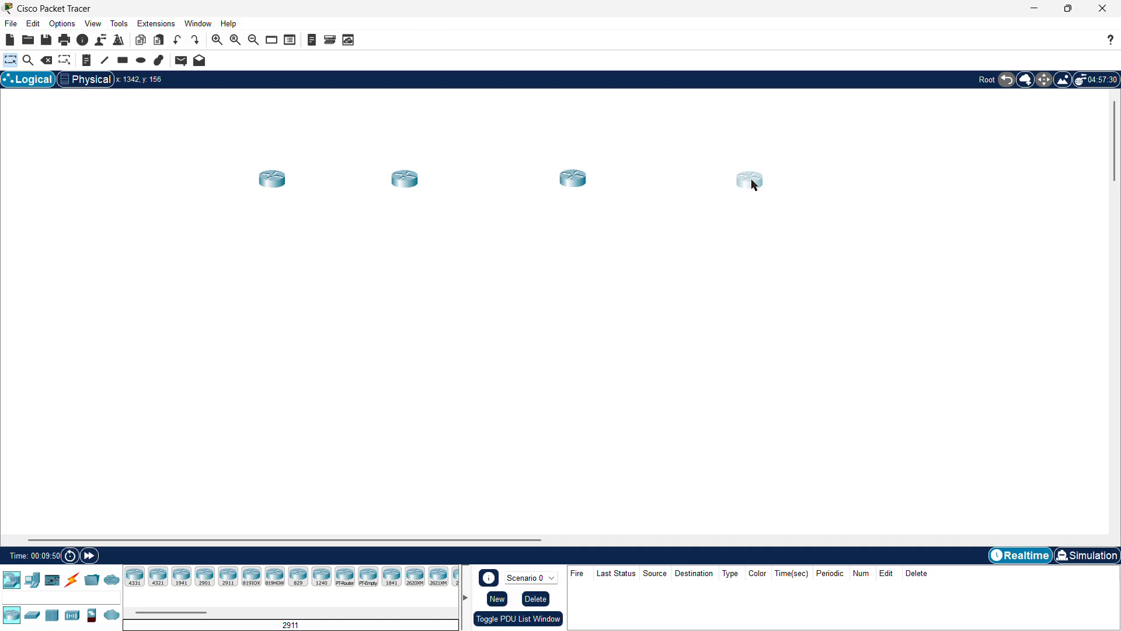
{"action": "left_click_drag", "start_coordinate": [251, 197], "coordinate": [228, 191]}
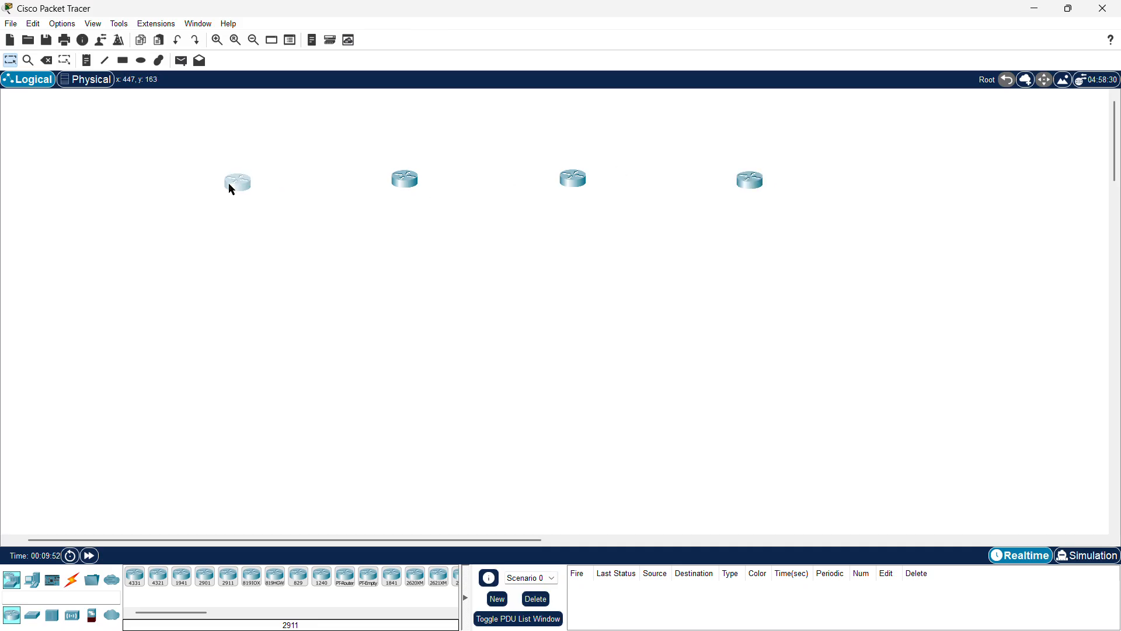
{"action": "left_click_drag", "start_coordinate": [406, 186], "coordinate": [379, 191]}
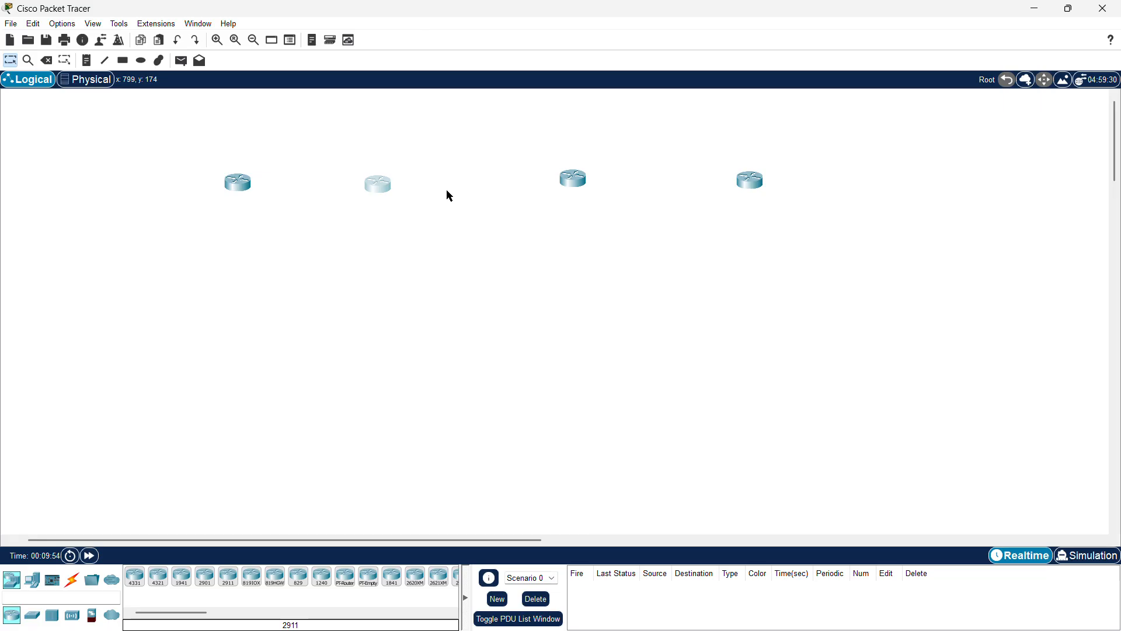
{"action": "left_click_drag", "start_coordinate": [562, 187], "coordinate": [537, 196]}
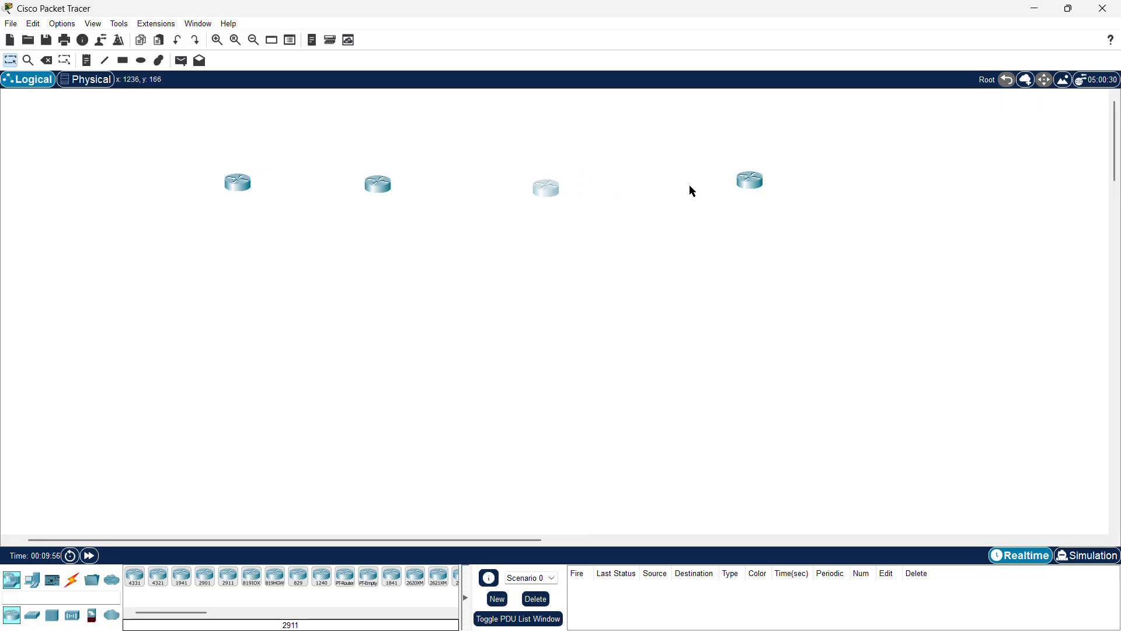
{"action": "left_click_drag", "start_coordinate": [751, 185], "coordinate": [714, 199]}
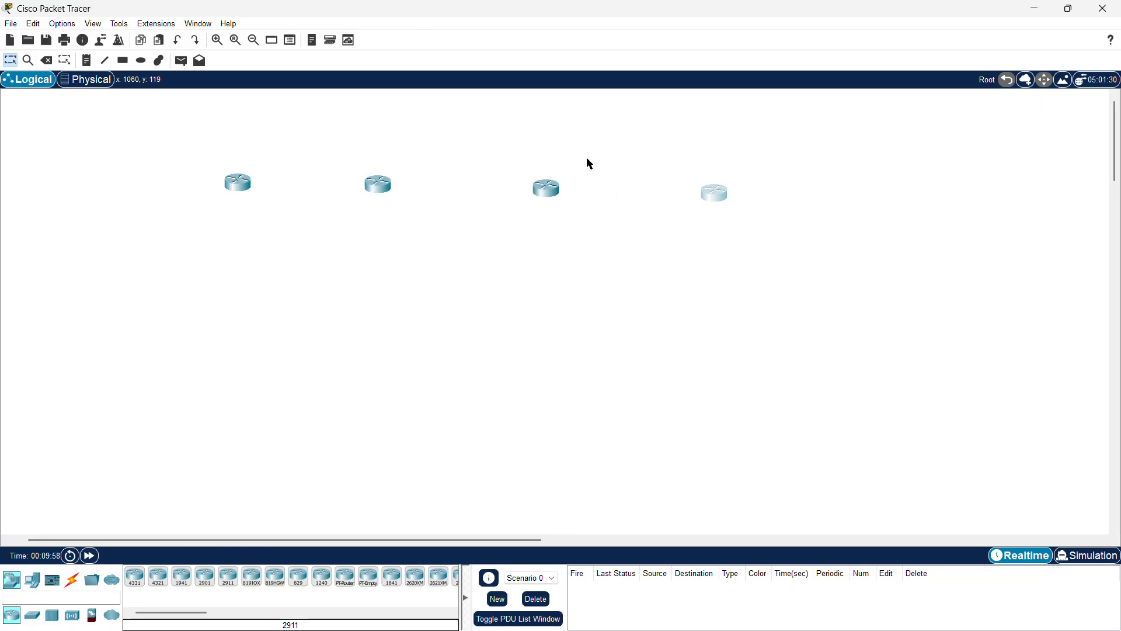
Step: Connect the first router's GigabitEthernet0/0 to the second router's GigabitEthernet0/0 with a Copper Cross-Over cable
{"action": "left_click", "coordinate": [72, 580]}
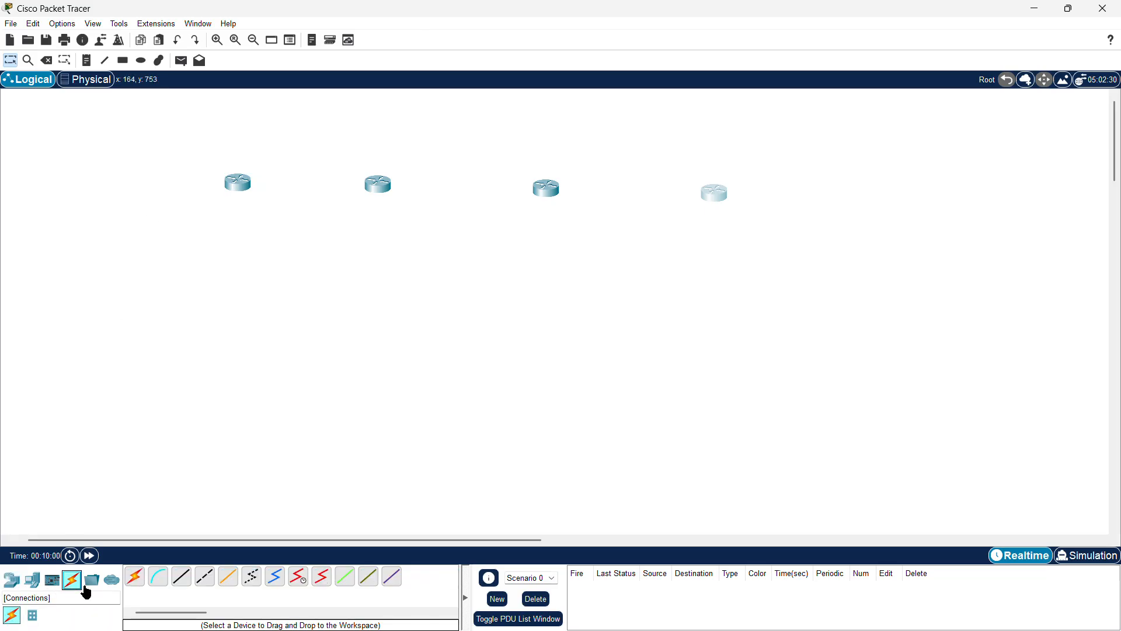
{"action": "left_click", "coordinate": [205, 577]}
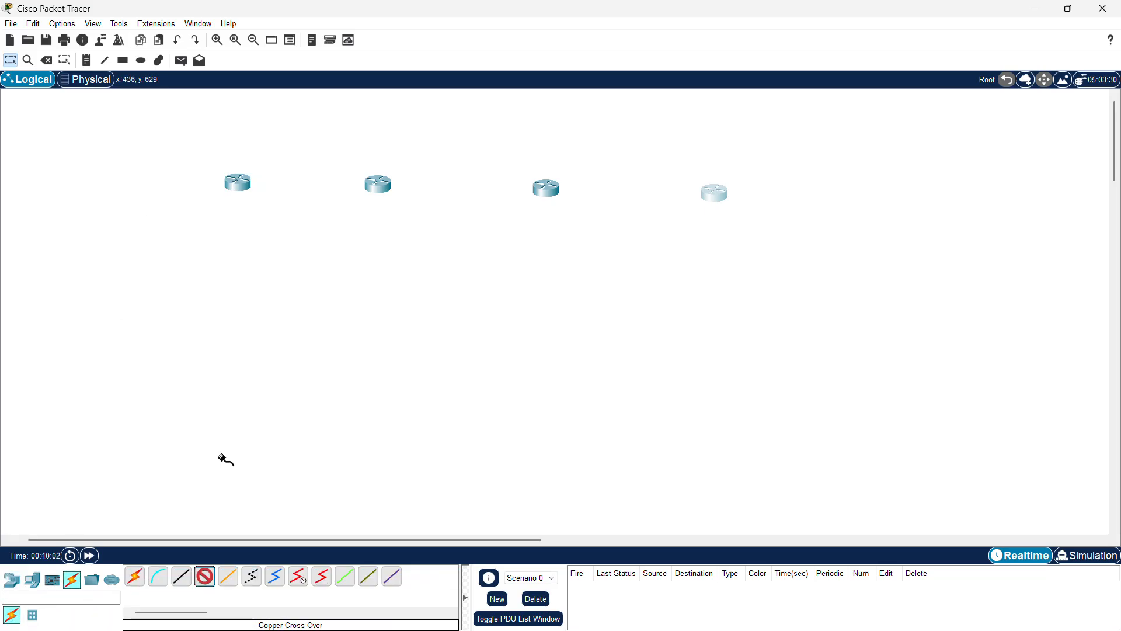
{"action": "left_click", "coordinate": [237, 183]}
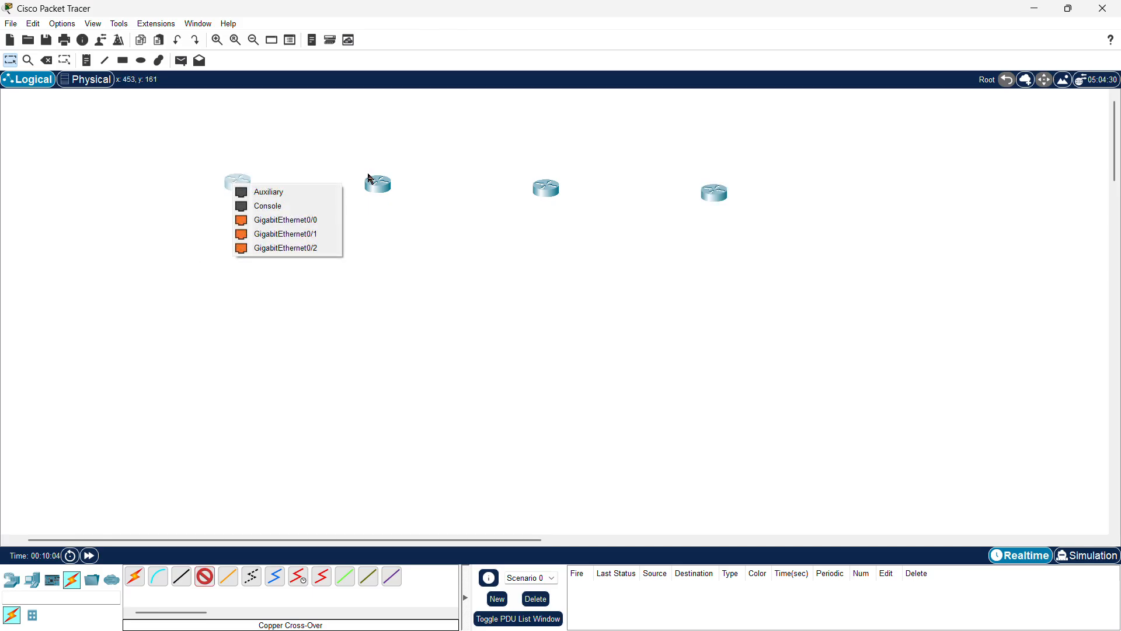
{"action": "left_click", "coordinate": [305, 220]}
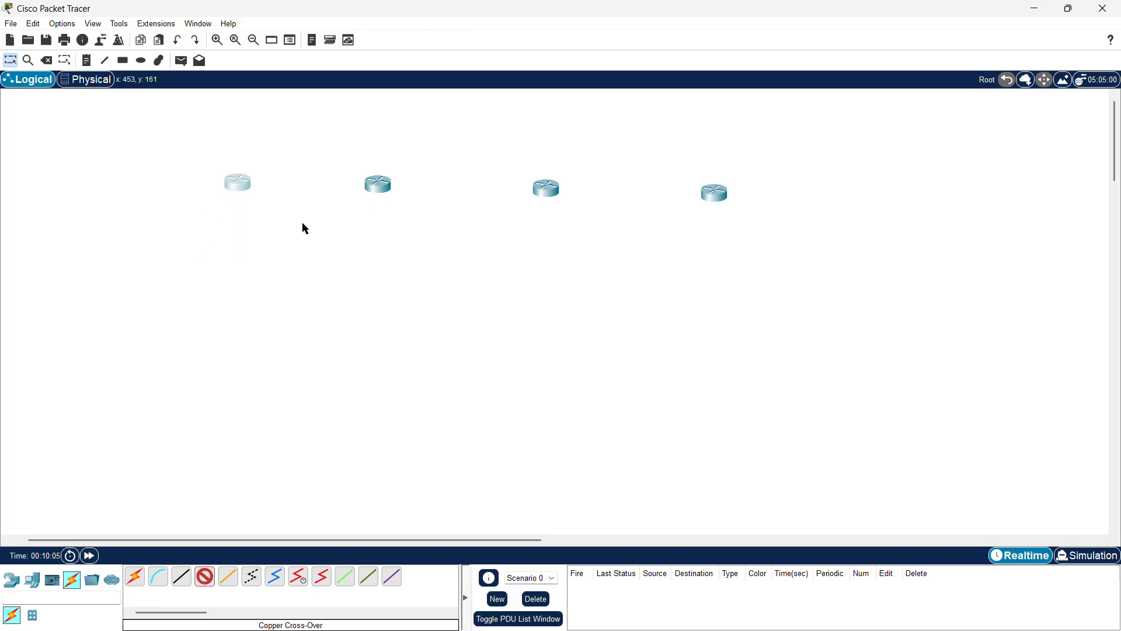
{"action": "left_click", "coordinate": [380, 188]}
{"action": "left_click", "coordinate": [442, 223]}
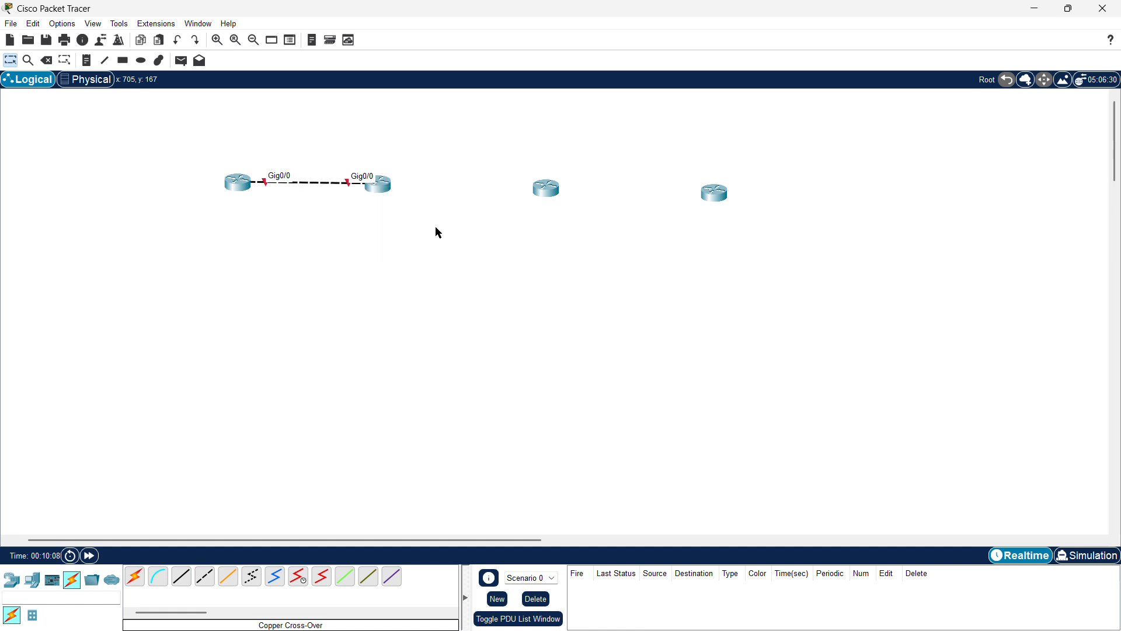
Step: Connect the second router's GigabitEthernet0/1 to the third router's GigabitEthernet0/1 with a Copper Cross-Over cable
{"action": "left_click", "coordinate": [204, 576]}
{"action": "left_click", "coordinate": [377, 183]}
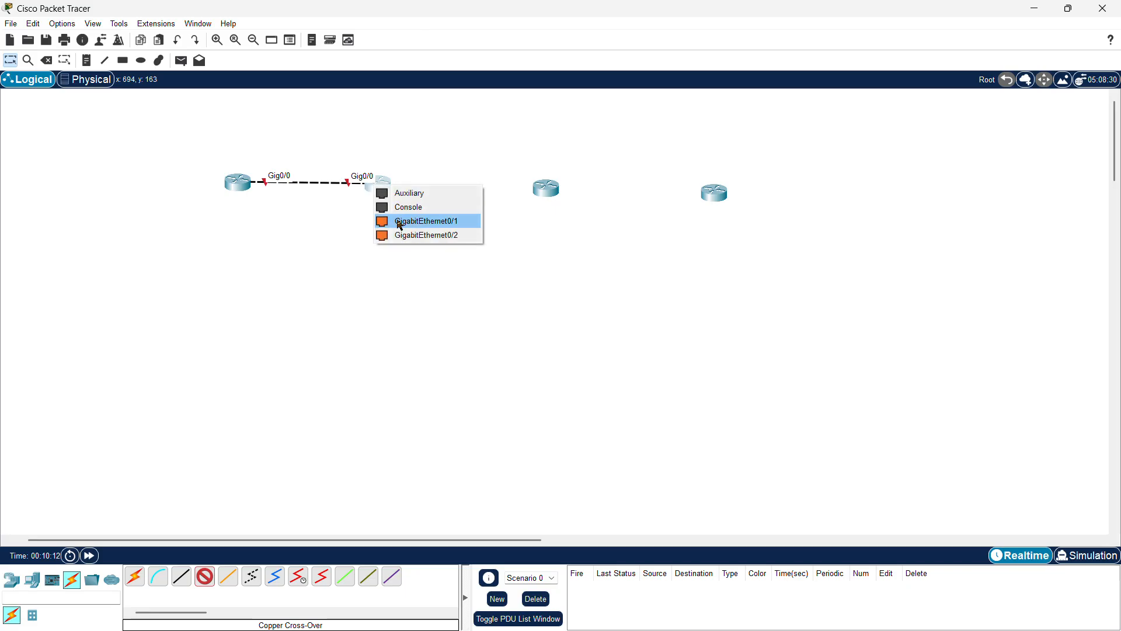
{"action": "left_click", "coordinate": [396, 222]}
{"action": "left_click", "coordinate": [546, 188]}
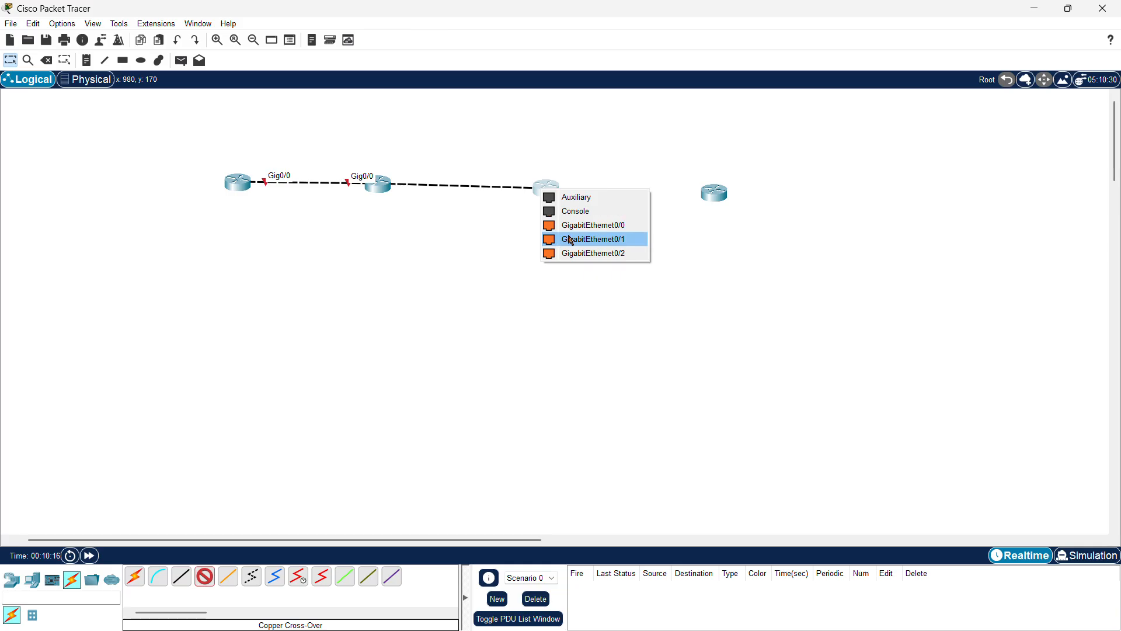
{"action": "left_click", "coordinate": [566, 239]}
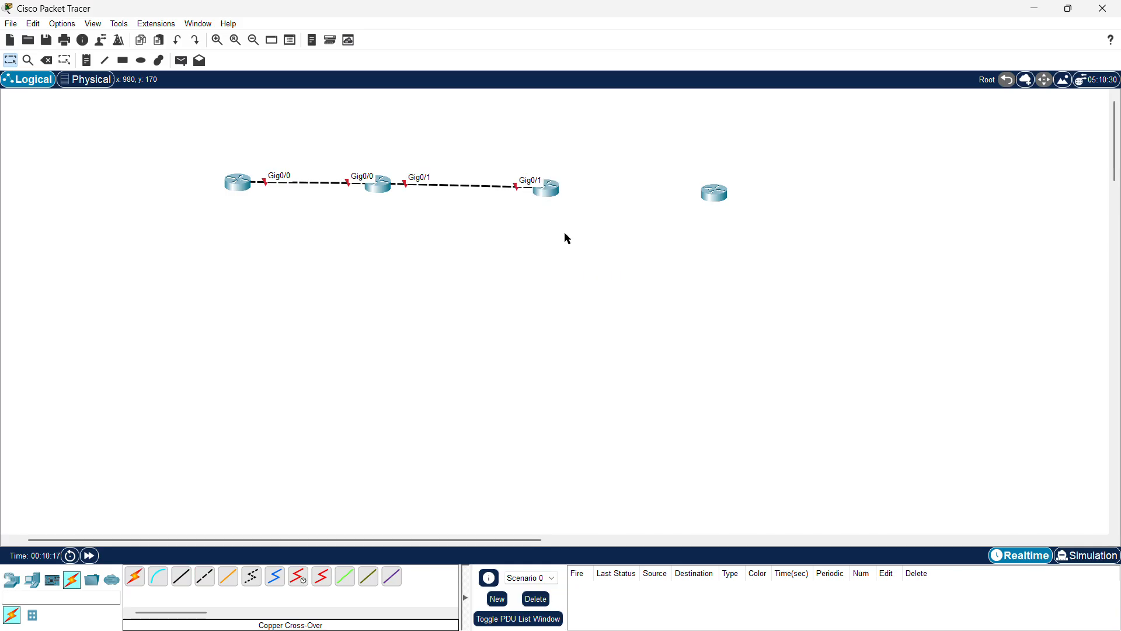
Step: Connect the third router's GigabitEthernet0/0 to the fourth router's GigabitEthernet0/0 with a Copper Cross-Over cable, then raise both routers into line
{"action": "left_click", "coordinate": [205, 577]}
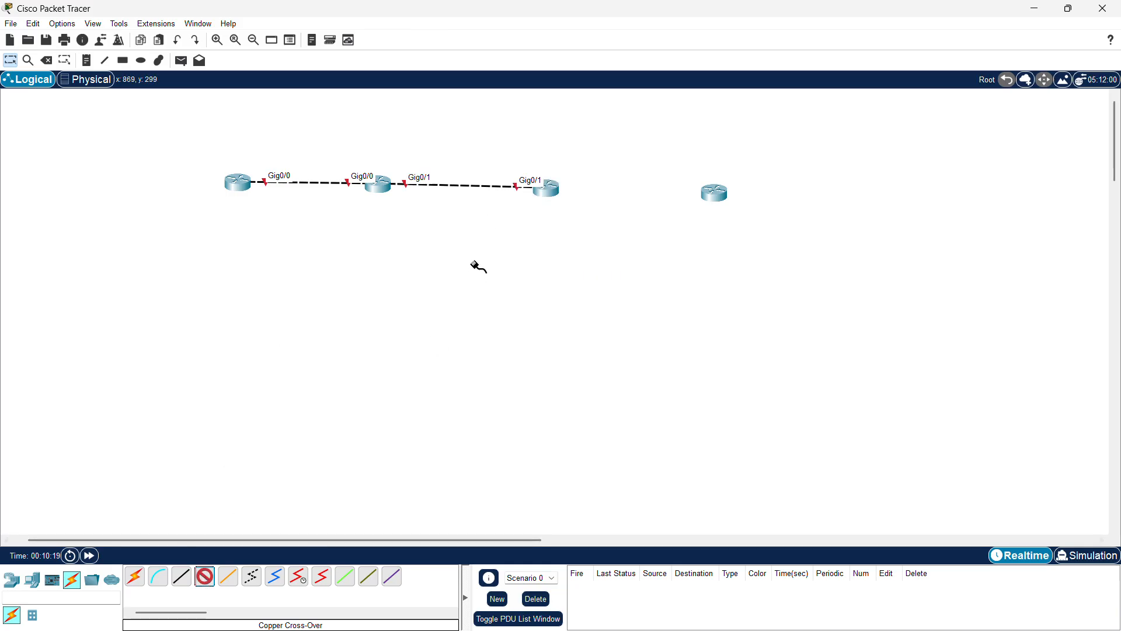
{"action": "left_click", "coordinate": [546, 188]}
{"action": "left_click", "coordinate": [576, 225]}
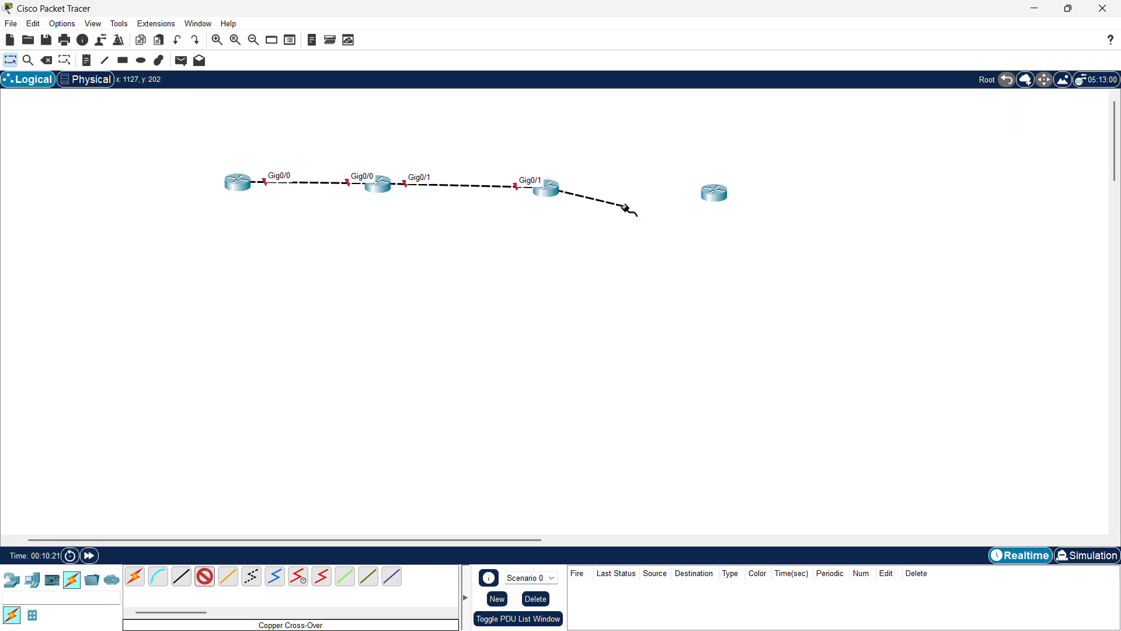
{"action": "left_click", "coordinate": [720, 198]}
{"action": "left_click", "coordinate": [724, 230]}
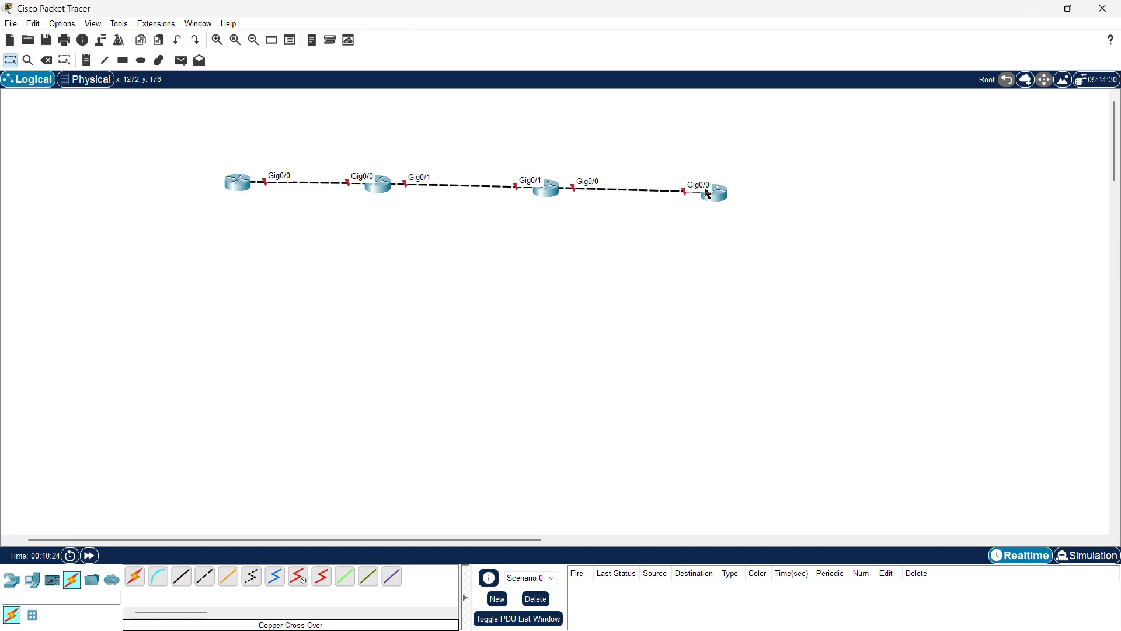
{"action": "left_click_drag", "start_coordinate": [540, 192], "coordinate": [539, 182]}
{"action": "left_click_drag", "start_coordinate": [712, 193], "coordinate": [710, 182]}
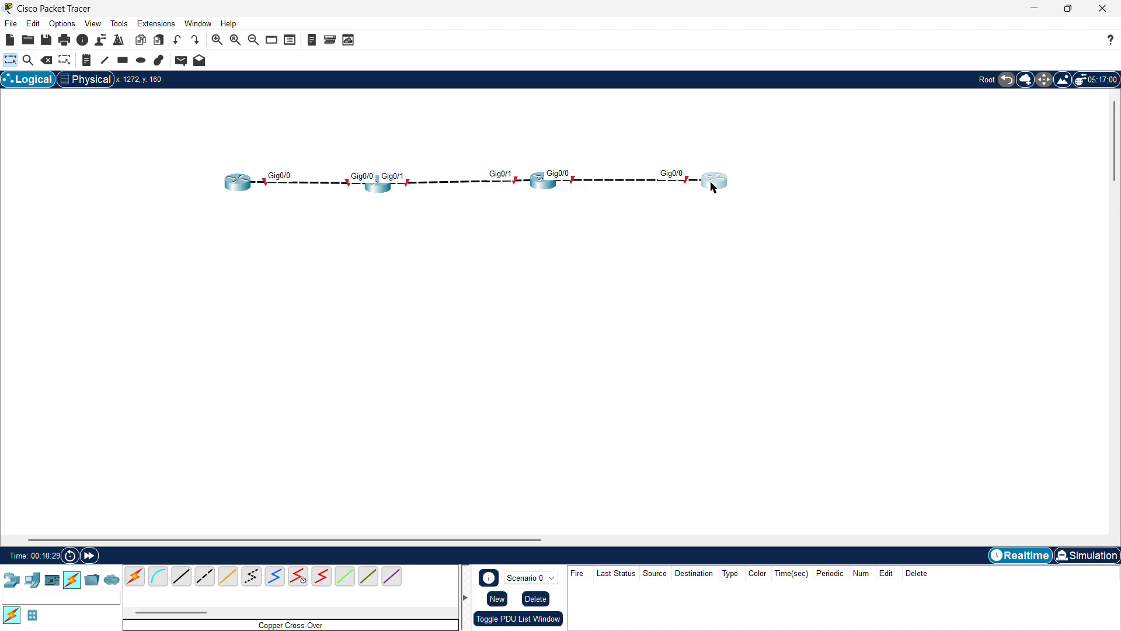
Step: Open the first router's CLI window and move it aside to keep the topology visible
{"action": "left_click", "coordinate": [244, 184]}
{"action": "left_click", "coordinate": [490, 149]}
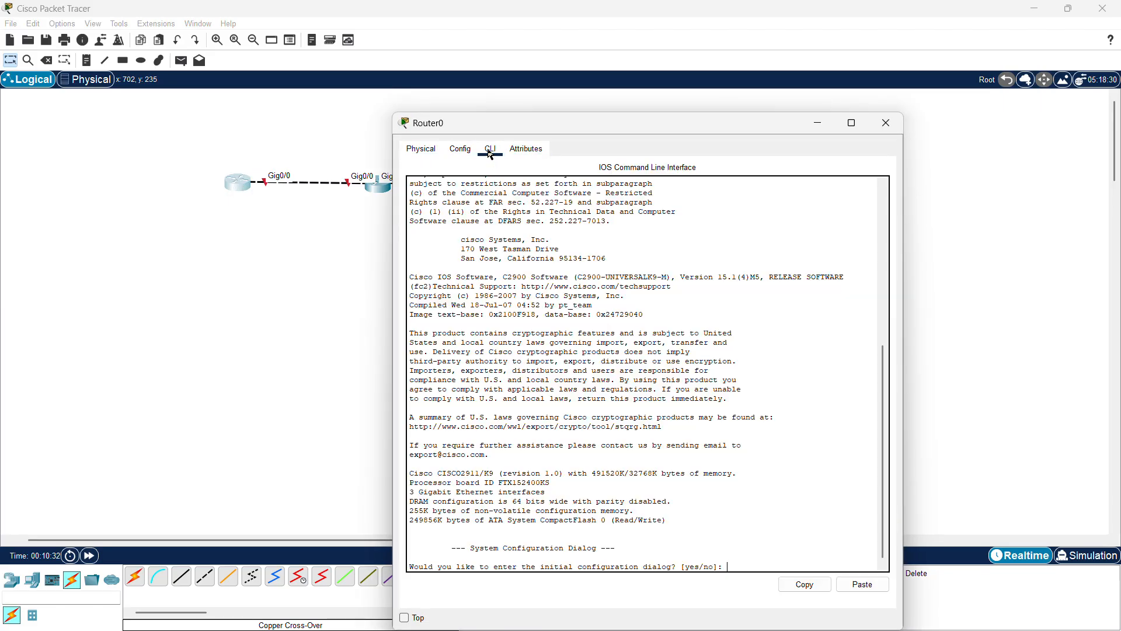
{"action": "scroll", "coordinate": [296, 278], "scroll_direction": "right", "scroll_amount": 5}
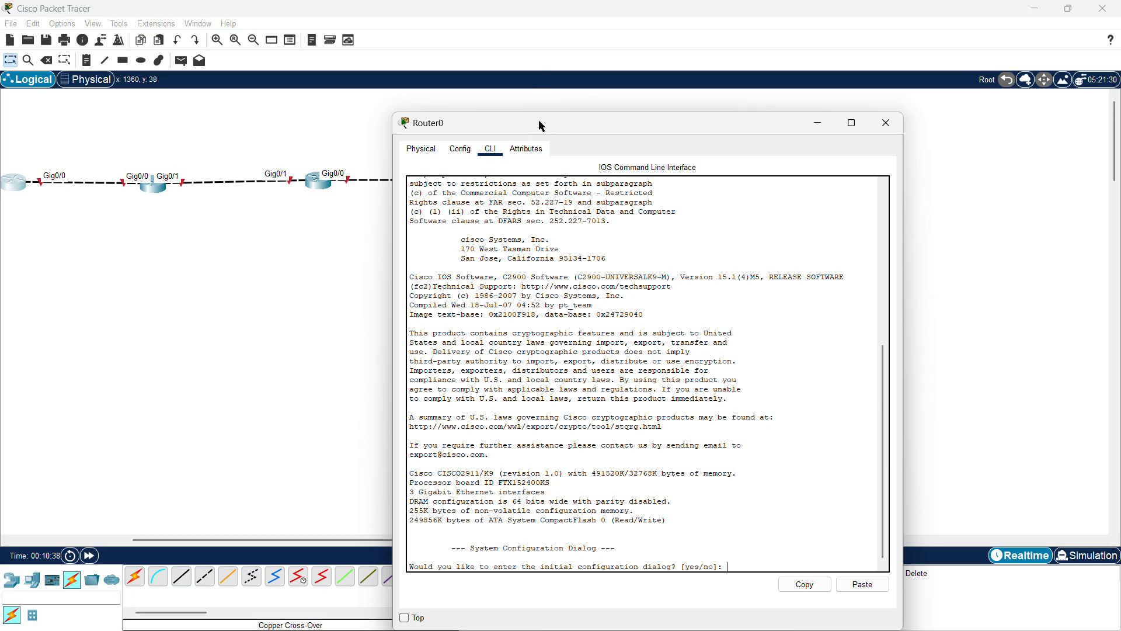
{"action": "left_click_drag", "start_coordinate": [538, 122], "coordinate": [676, 72]}
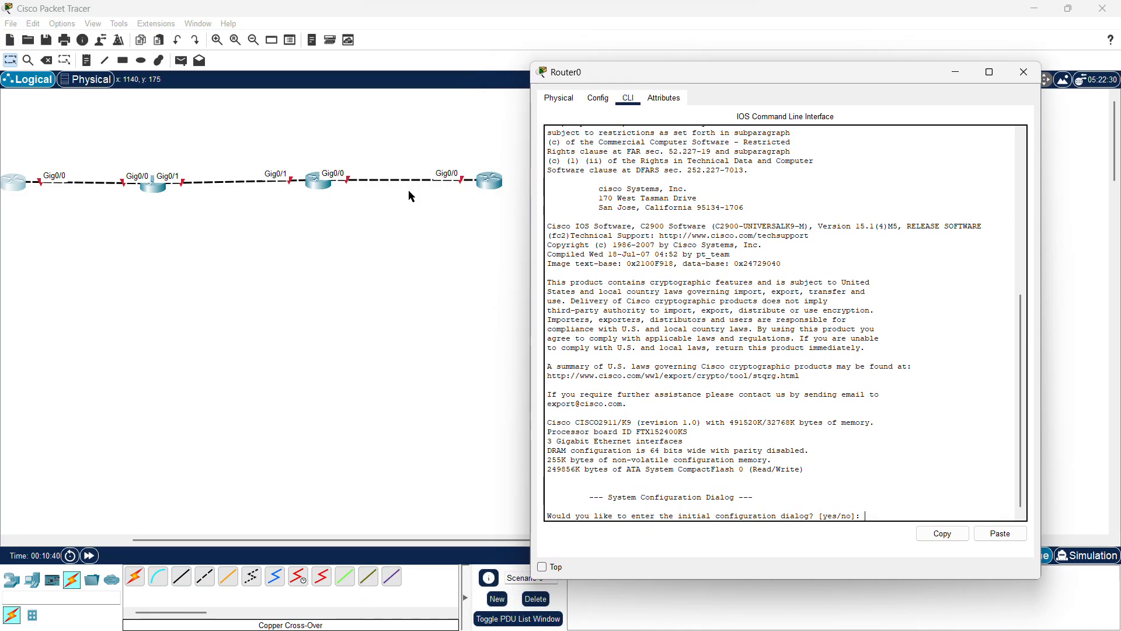
{"action": "scroll", "coordinate": [168, 252], "scroll_direction": "down", "scroll_amount": 1}
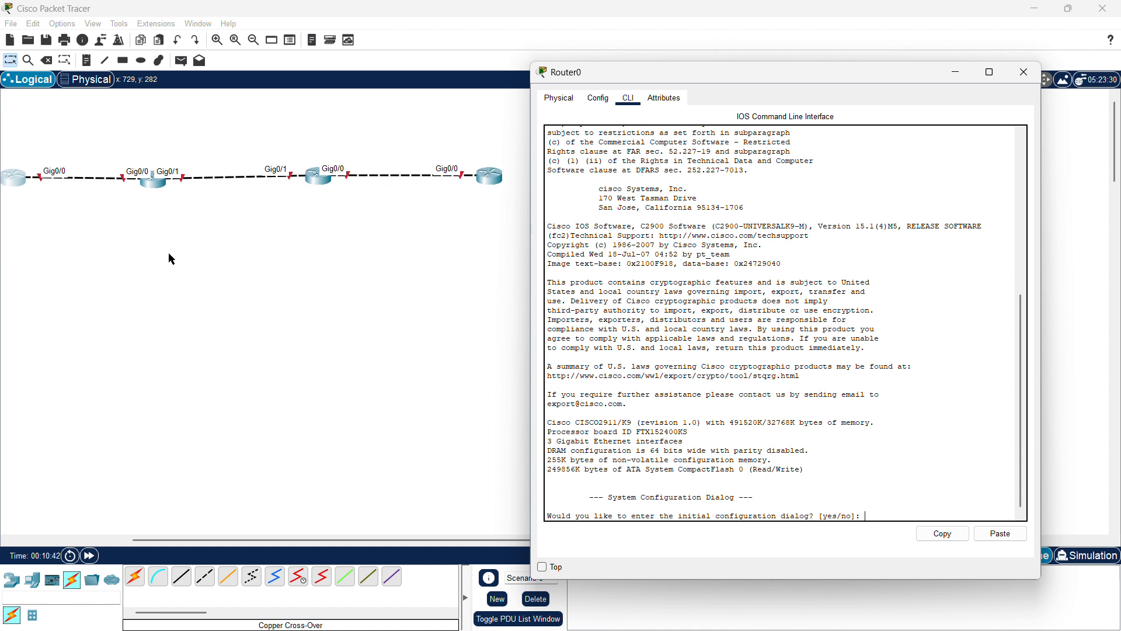
{"action": "scroll", "coordinate": [168, 252], "scroll_direction": "left", "scroll_amount": 3}
{"action": "scroll", "coordinate": [168, 252], "scroll_direction": "right", "scroll_amount": 2}
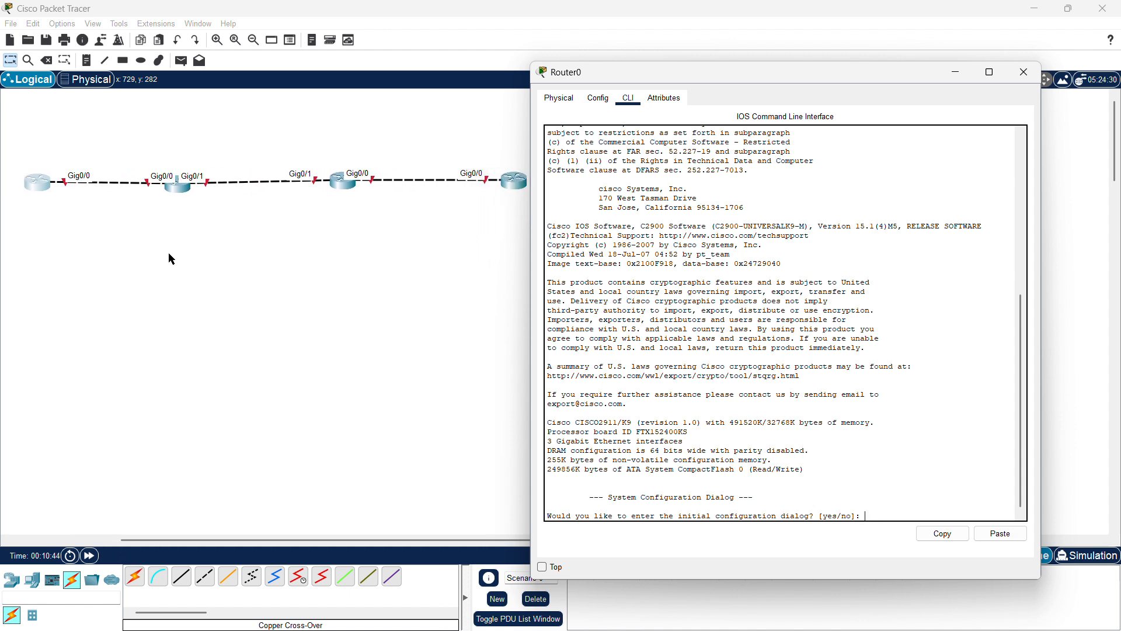
Step: Place a note reading 192.168.1.1 beneath the first router
{"action": "left_click", "coordinate": [86, 61]}
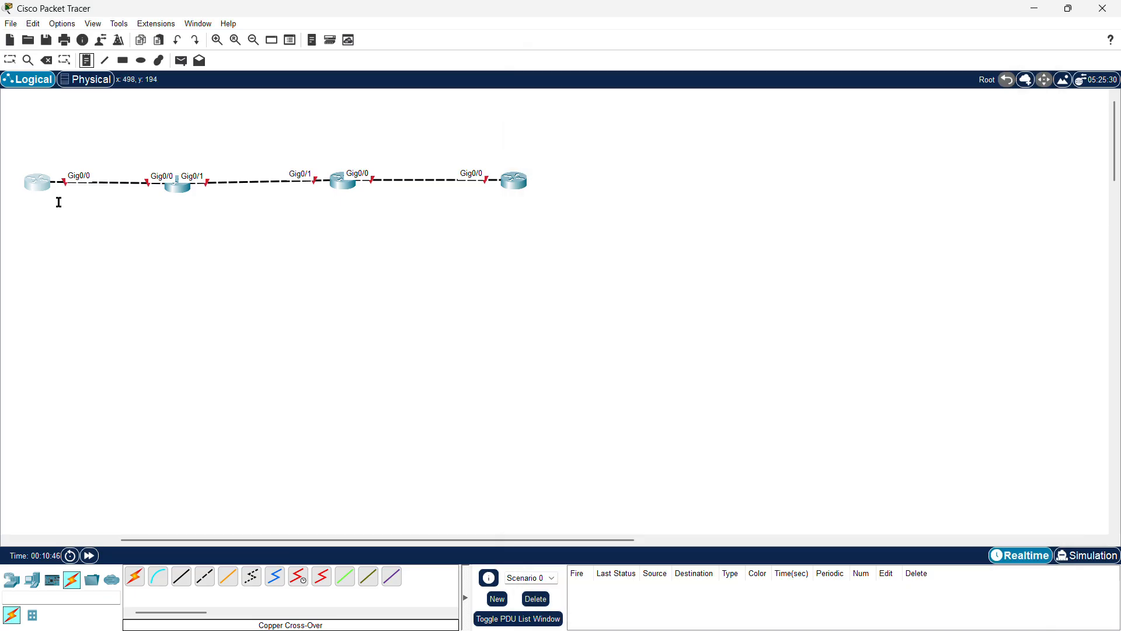
{"action": "left_click", "coordinate": [35, 204]}
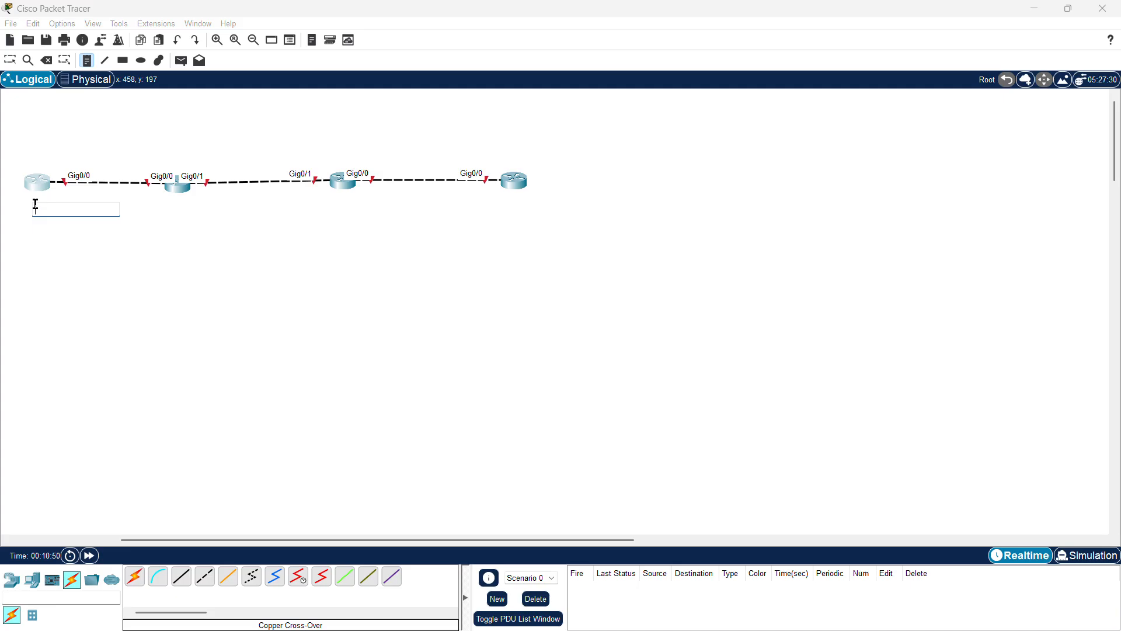
{"action": "type", "text": "192.168.1.1"}
Step: Place a note reading 1921.68.1.2 beneath the second router
{"action": "left_click", "coordinate": [140, 201]}
{"action": "type", "text": "1921"}
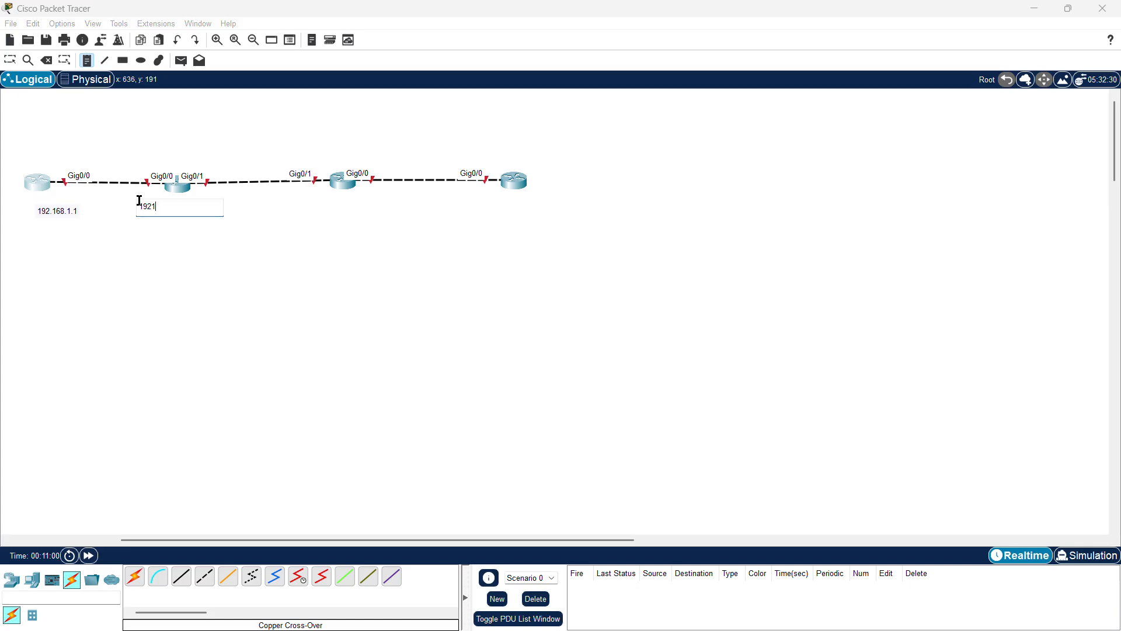
{"action": "type", "text": ".68.1.2"}
Step: Add notes 192.168.2.2 and 192.168.2.3 above the link between the second and third routers
{"action": "left_click", "coordinate": [192, 149]}
{"action": "left_click", "coordinate": [192, 149]}
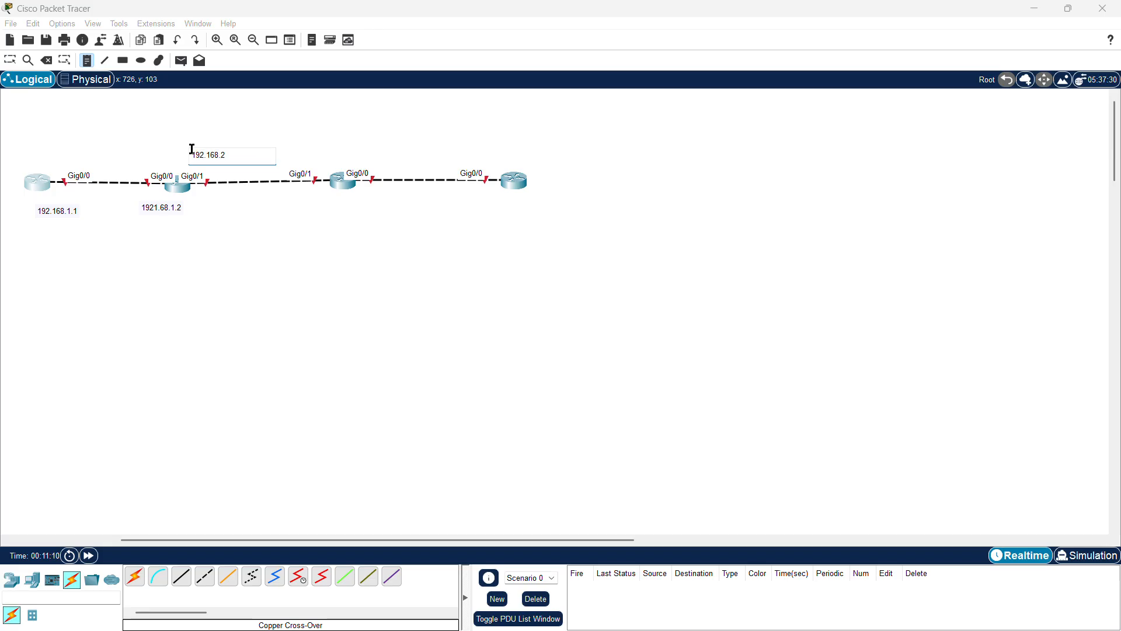
{"action": "type", "text": "192.168.2.2"}
{"action": "left_click", "coordinate": [288, 158]}
{"action": "type", "text": "1"}
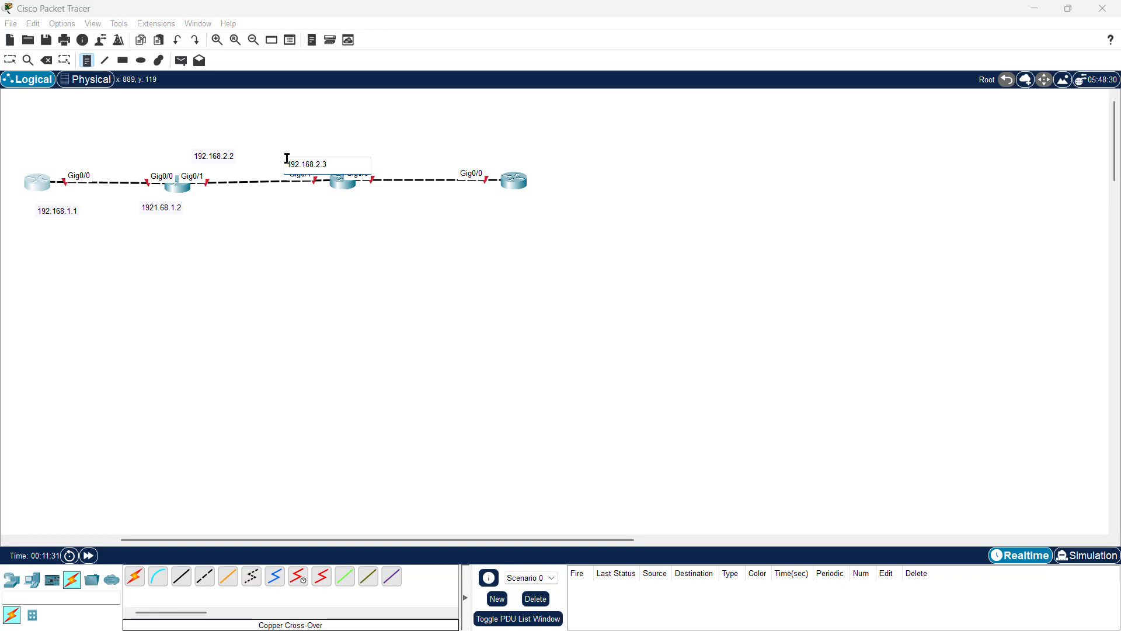
Step: Correct the second router's note to read 192.168.1.2
{"action": "left_click", "coordinate": [159, 206]}
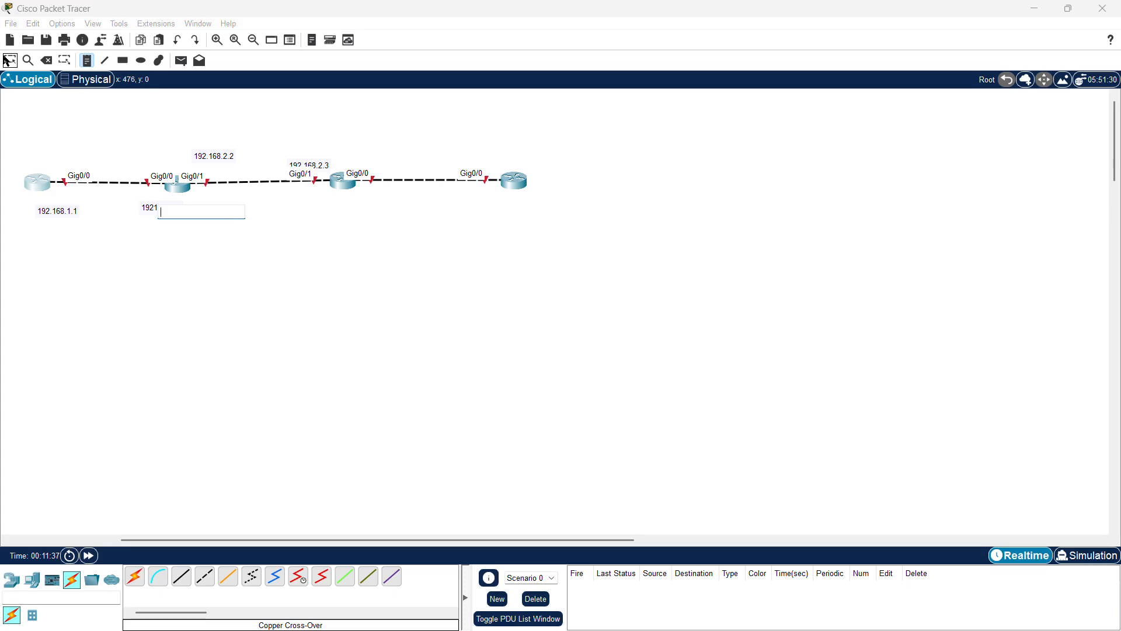
{"action": "left_click", "coordinate": [8, 61]}
{"action": "left_click", "coordinate": [164, 206]}
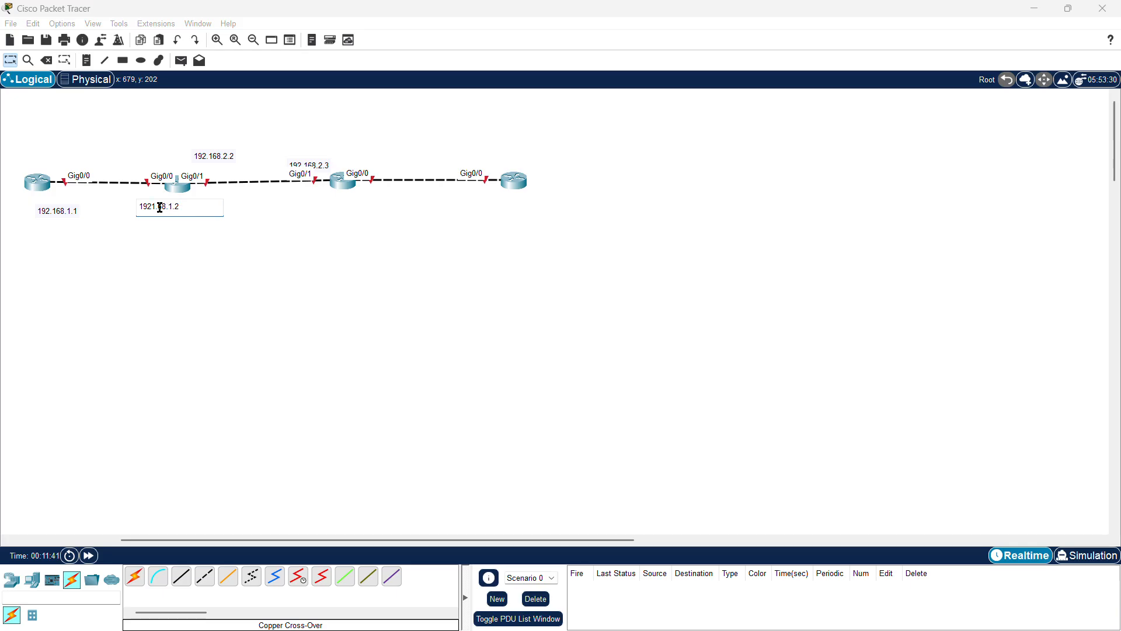
{"action": "left_click", "coordinate": [160, 207]}
{"action": "key", "text": "BackSpace"}
{"action": "type", "text": "."}
{"action": "left_click", "coordinate": [313, 137]}
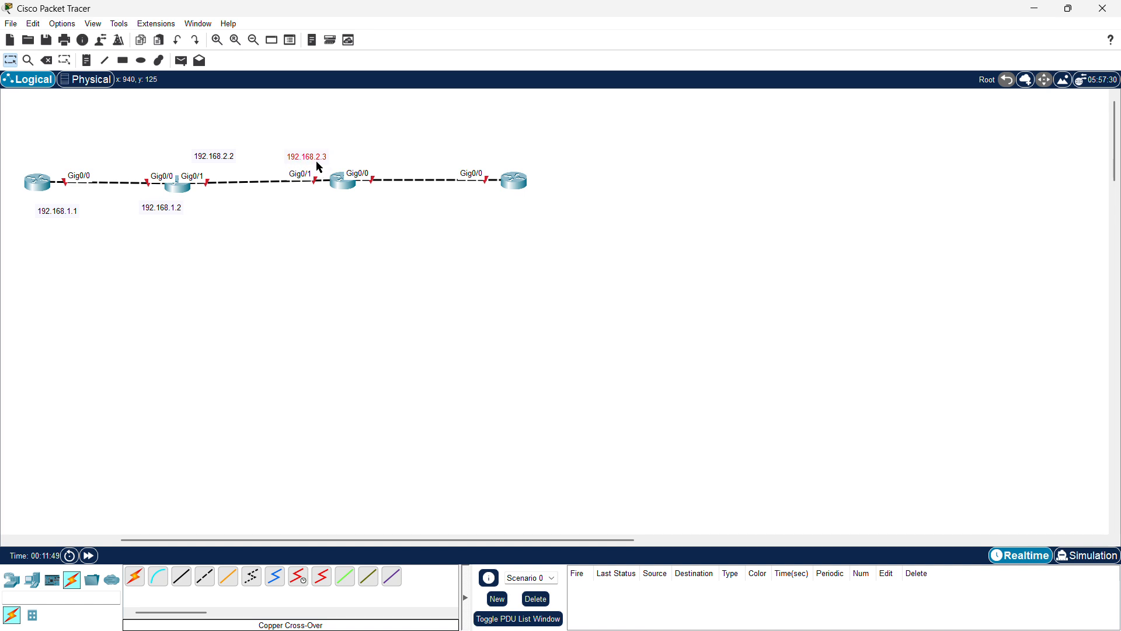
Step: Add notes 192.168.3.3 and 192.168.3.4 beneath the third and fourth routers
{"action": "left_click", "coordinate": [88, 62]}
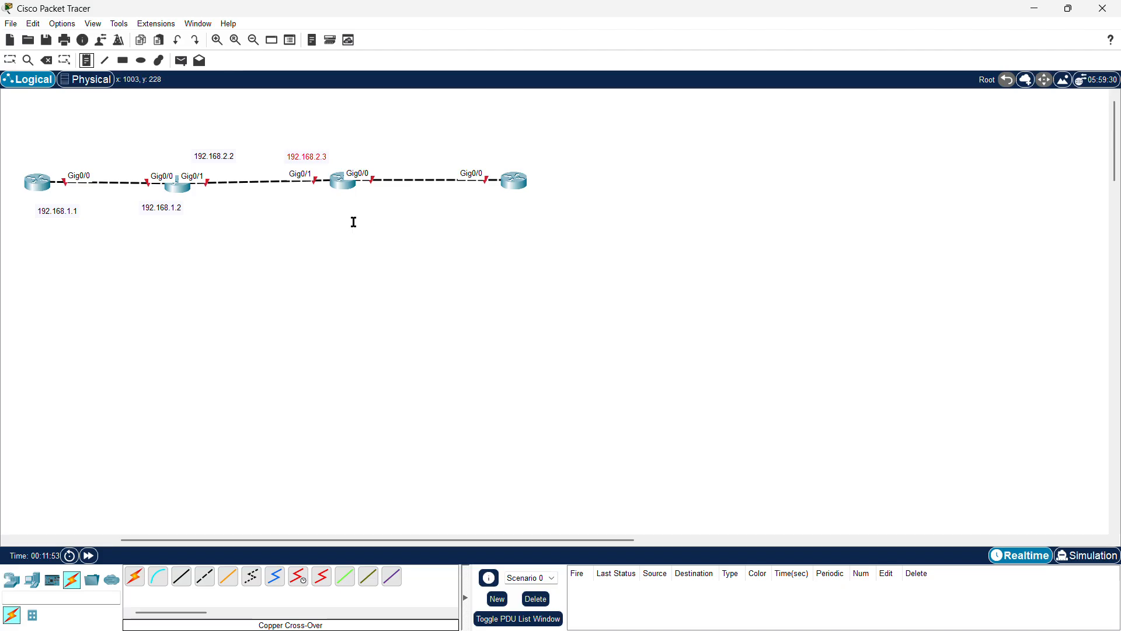
{"action": "left_click", "coordinate": [362, 204]}
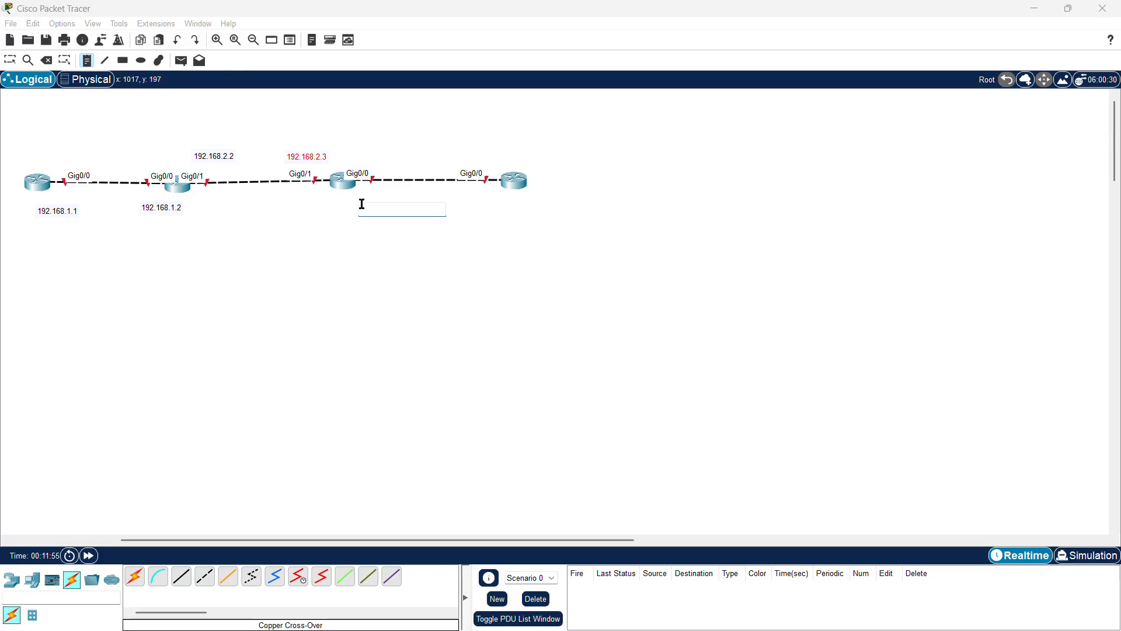
{"action": "type", "text": "192.168.3."}
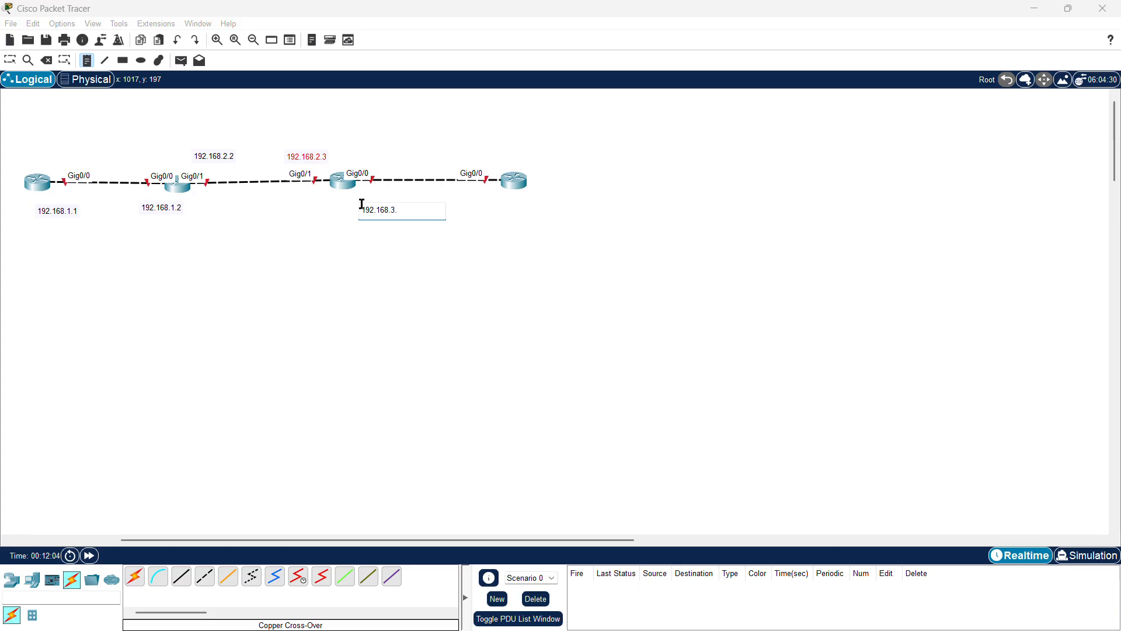
{"action": "type", "text": "3"}
{"action": "left_click", "coordinate": [484, 211]}
{"action": "type", "text": "192.168.3.4"}
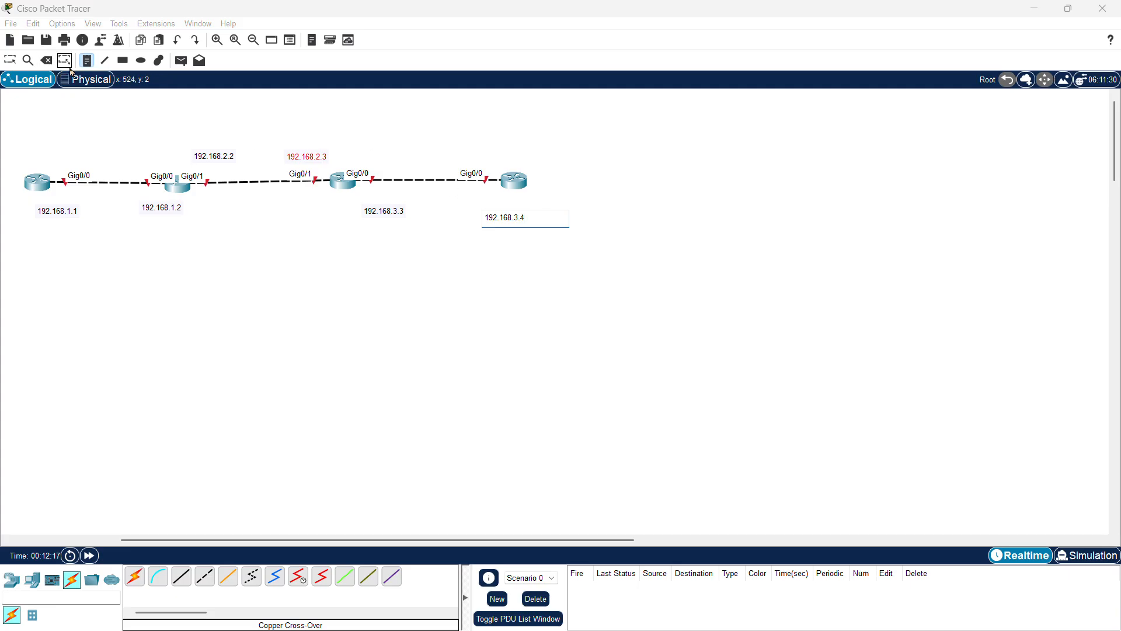
{"action": "left_click", "coordinate": [10, 60]}
Step: Draw three unfilled outline rectangles, each enclosing one of the three router-to-router links
{"action": "left_click", "coordinate": [124, 62]}
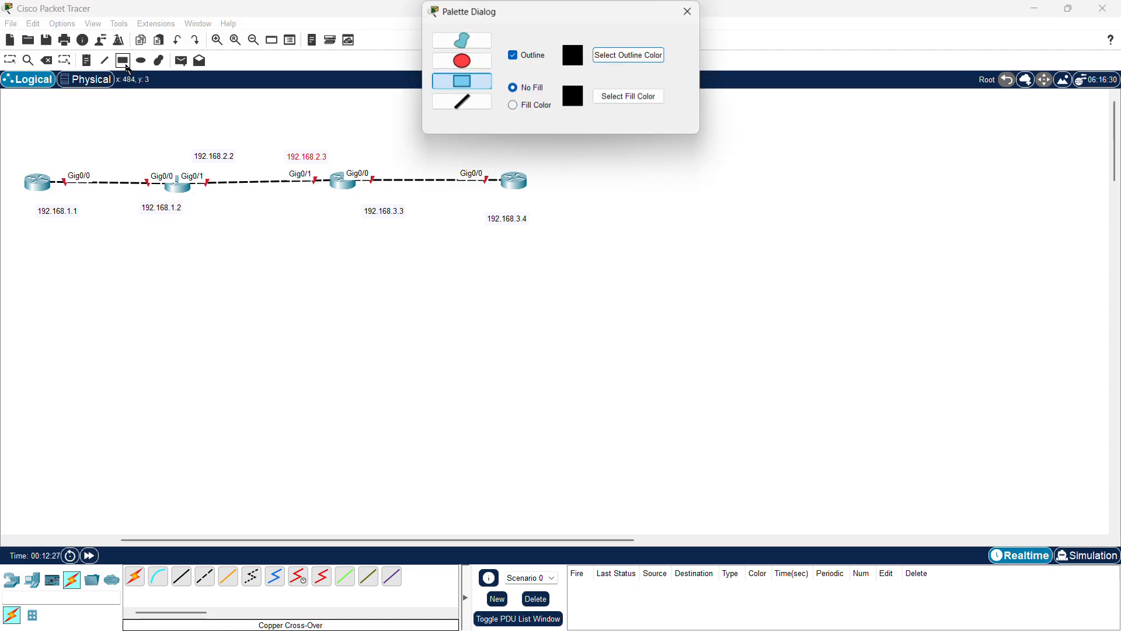
{"action": "scroll", "coordinate": [139, 222], "scroll_direction": "left", "scroll_amount": 4}
{"action": "scroll", "coordinate": [139, 221], "scroll_direction": "right", "scroll_amount": 1}
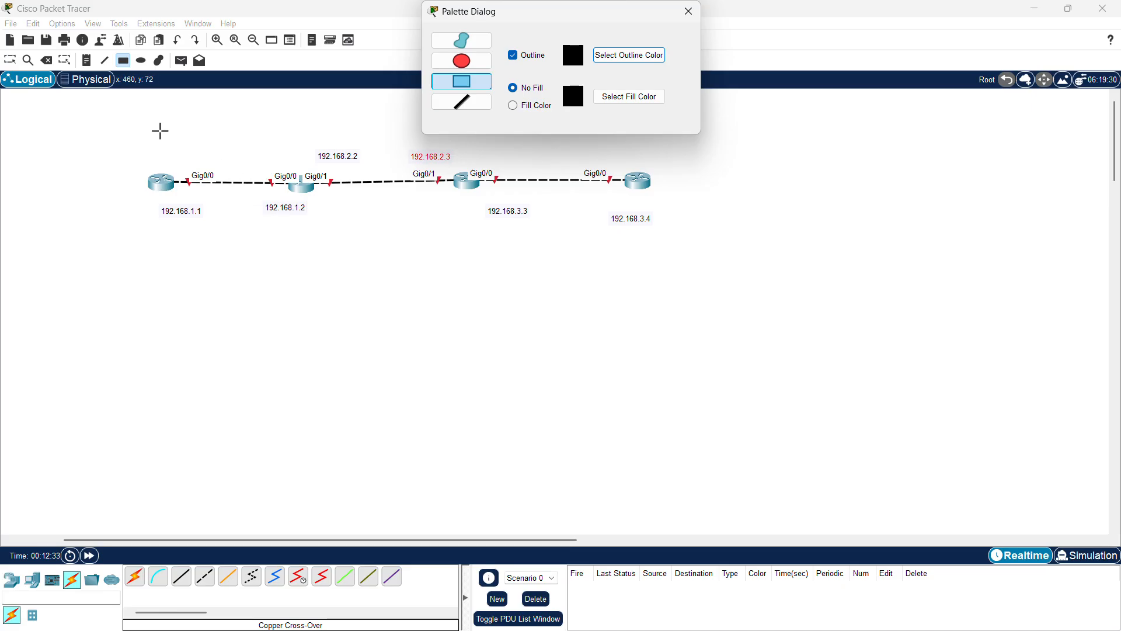
{"action": "left_click_drag", "start_coordinate": [159, 132], "coordinate": [300, 273]}
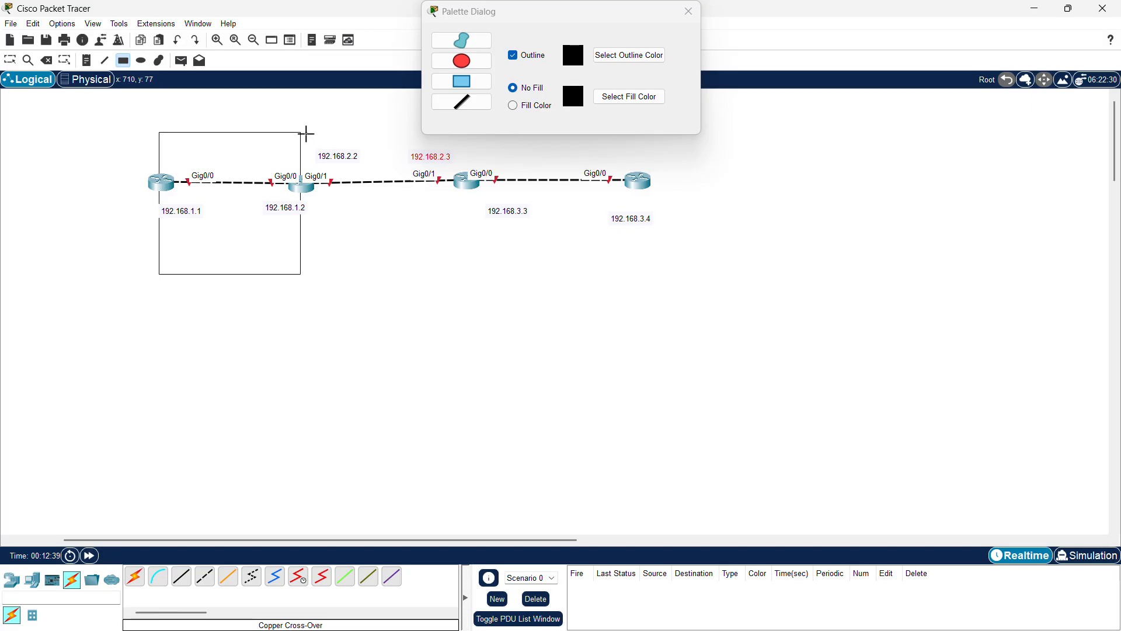
{"action": "left_click_drag", "start_coordinate": [306, 132], "coordinate": [465, 275]}
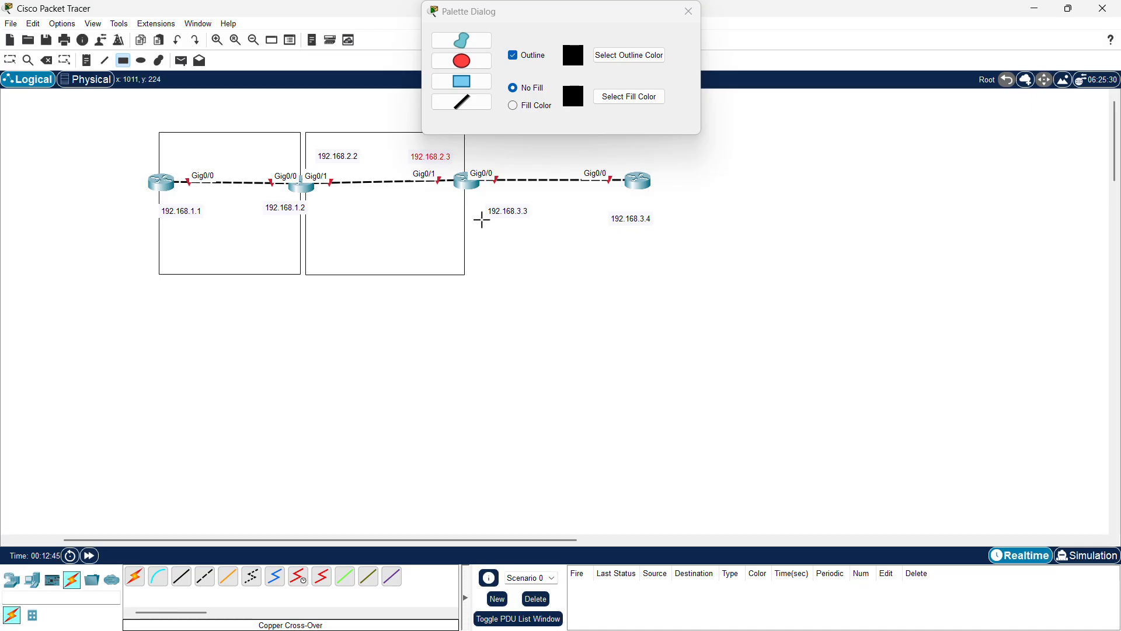
{"action": "left_click_drag", "start_coordinate": [594, 98], "coordinate": [686, 15]}
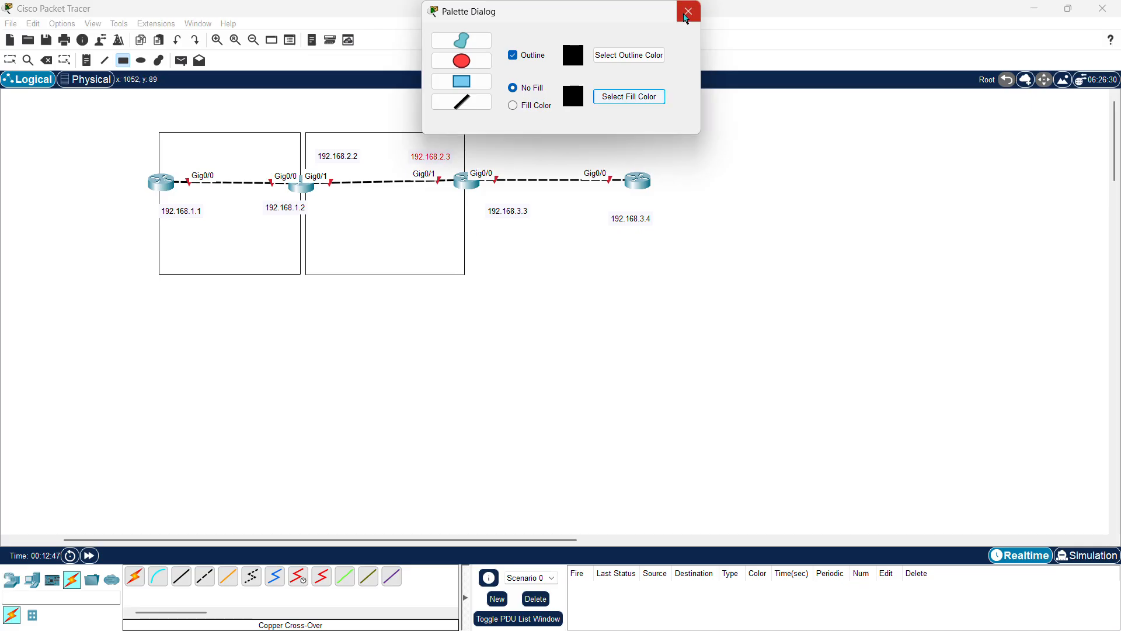
{"action": "left_click", "coordinate": [690, 16]}
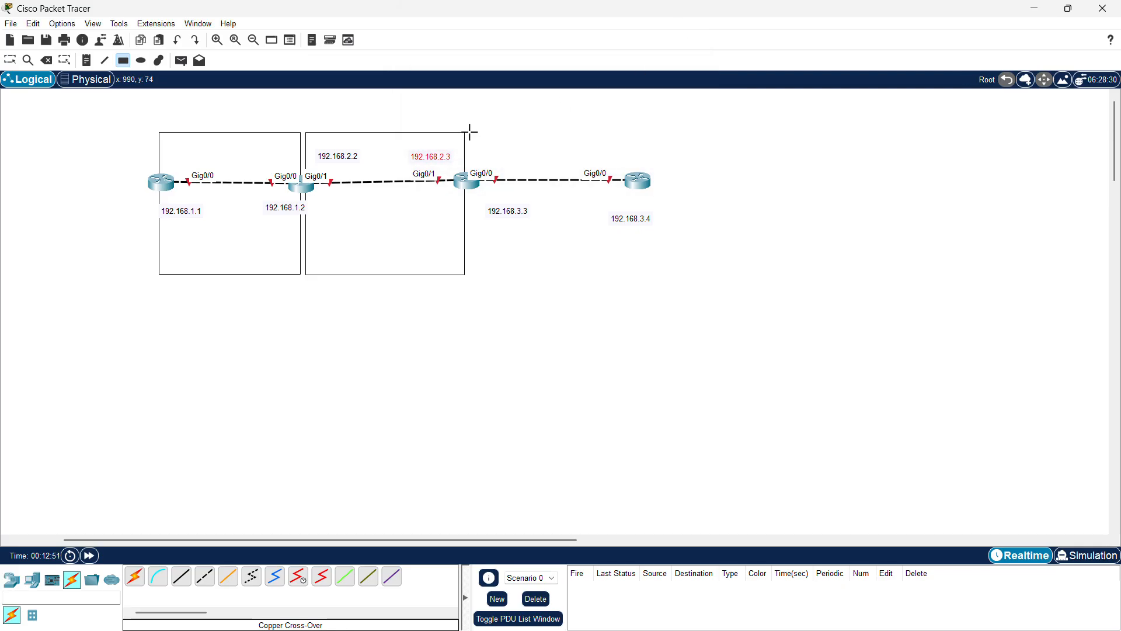
{"action": "mouse_move", "coordinate": [470, 133]}
{"action": "left_mouse_down"}
{"action": "mouse_move", "coordinate": [473, 205]}
{"action": "mouse_move", "coordinate": [712, 248]}
{"action": "mouse_move", "coordinate": [636, 265]}
{"action": "mouse_move", "coordinate": [641, 275]}
{"action": "left_mouse_up"}
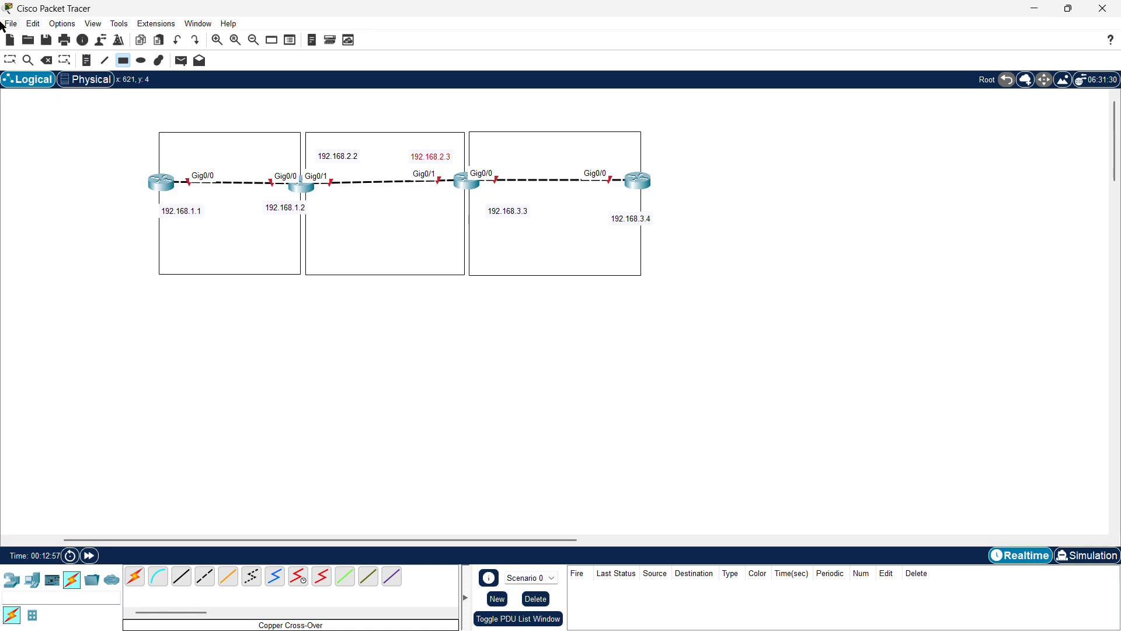
Step: Label the first rectangle area 0 and the second rectangle area 1
{"action": "left_click", "coordinate": [10, 60]}
{"action": "double_click", "coordinate": [224, 258]}
{"action": "type", "text": "area 0"}
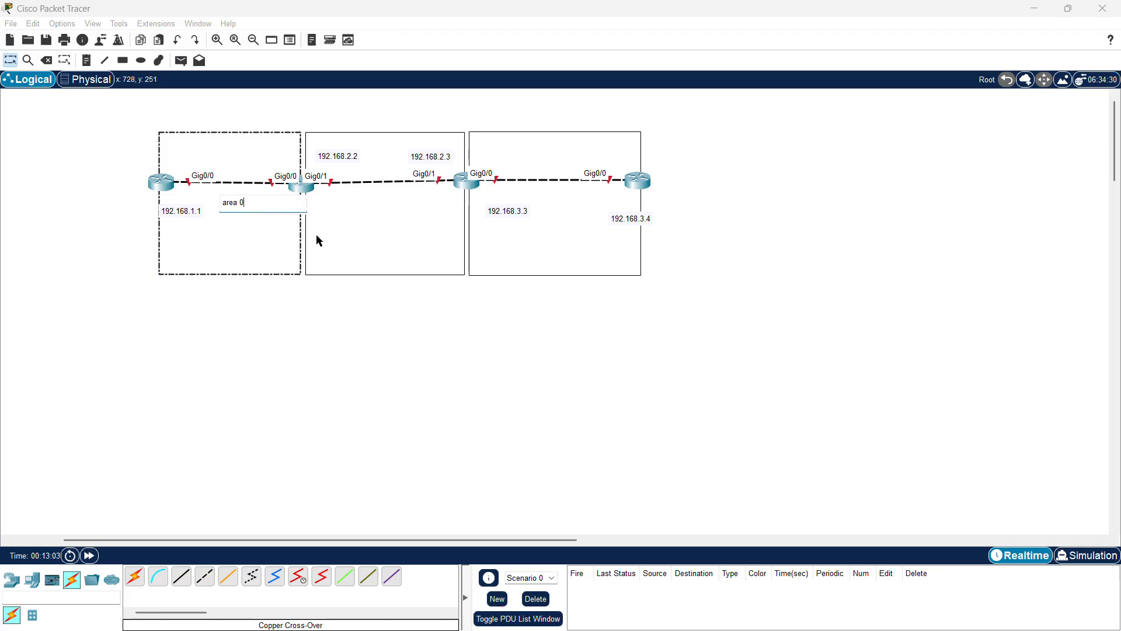
{"action": "double_click", "coordinate": [365, 215]}
{"action": "type", "text": "are"}
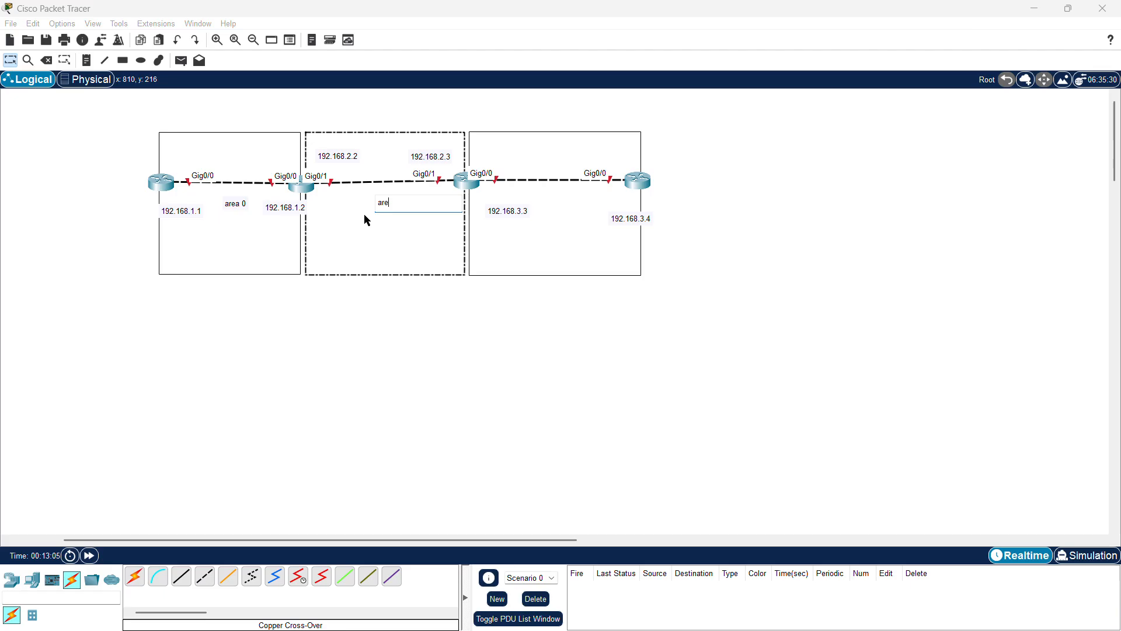
{"action": "type", "text": "a 1"}
Step: Add a note reading area 2 inside the third rectangle
{"action": "double_click", "coordinate": [557, 199]}
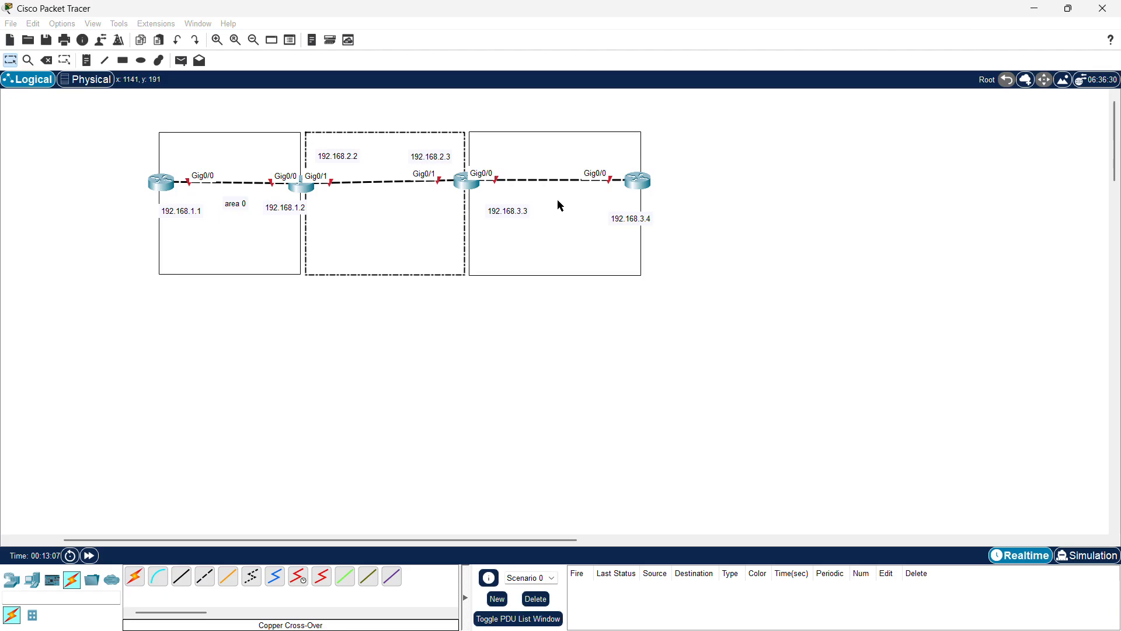
{"action": "type", "text": "area "}
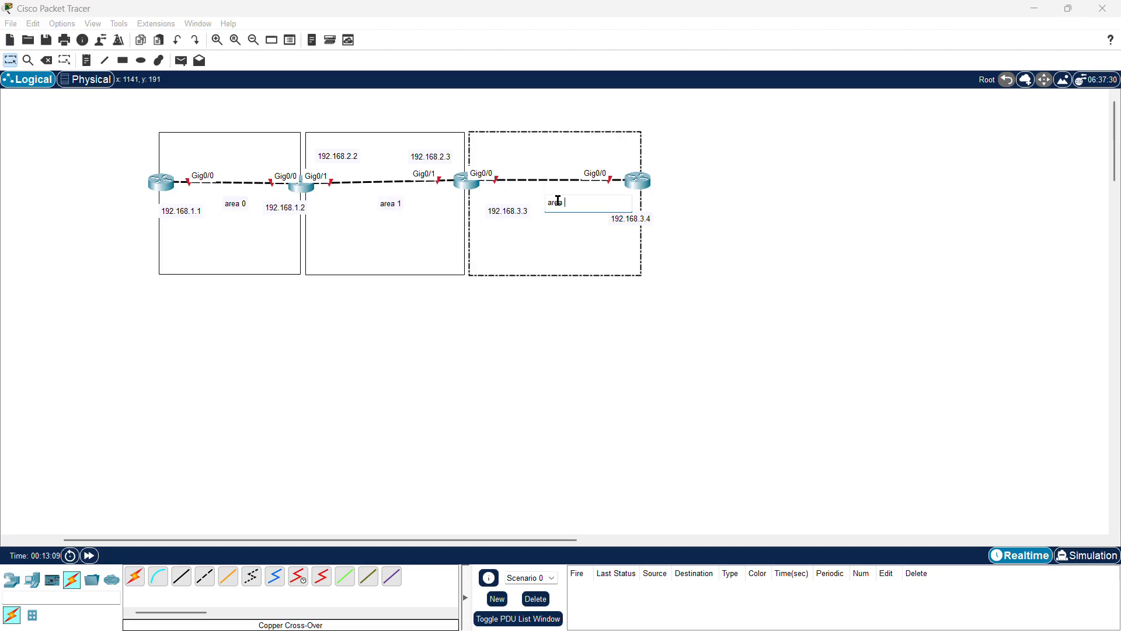
{"action": "type", "text": "2"}
{"action": "left_click", "coordinate": [128, 267]}
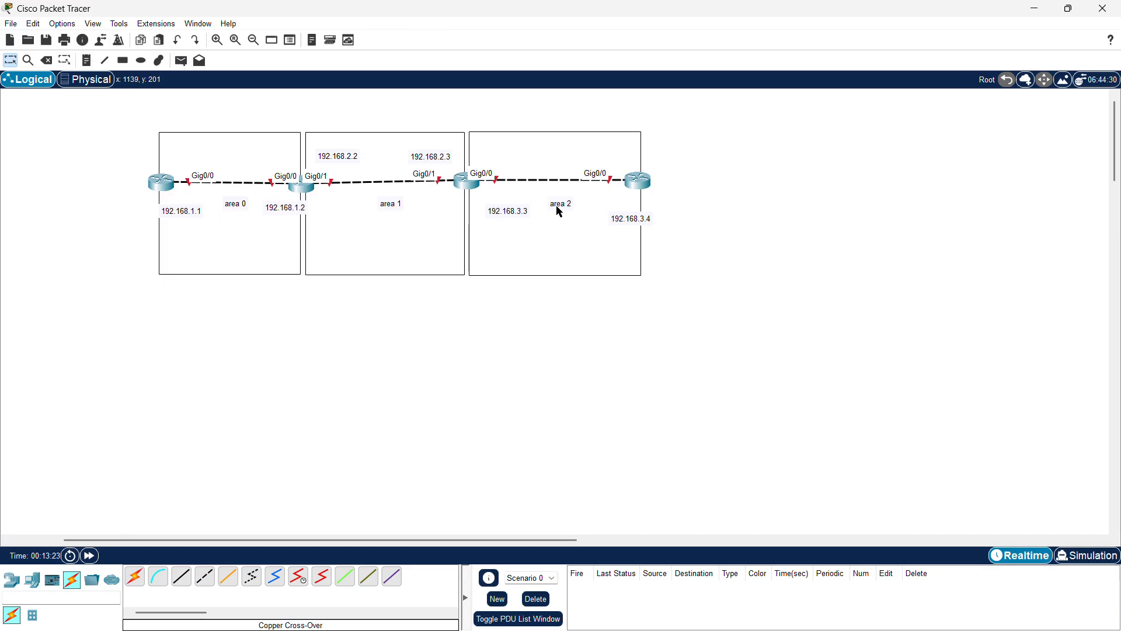
Step: Move the area 0, area 1 and area 2 labels to the bottom of their rectangles and raise the 192.168.1.1 and 192.168.1.2 notes toward the first link
{"action": "left_click_drag", "start_coordinate": [560, 212], "coordinate": [553, 270]}
{"action": "left_click_drag", "start_coordinate": [389, 203], "coordinate": [379, 266]}
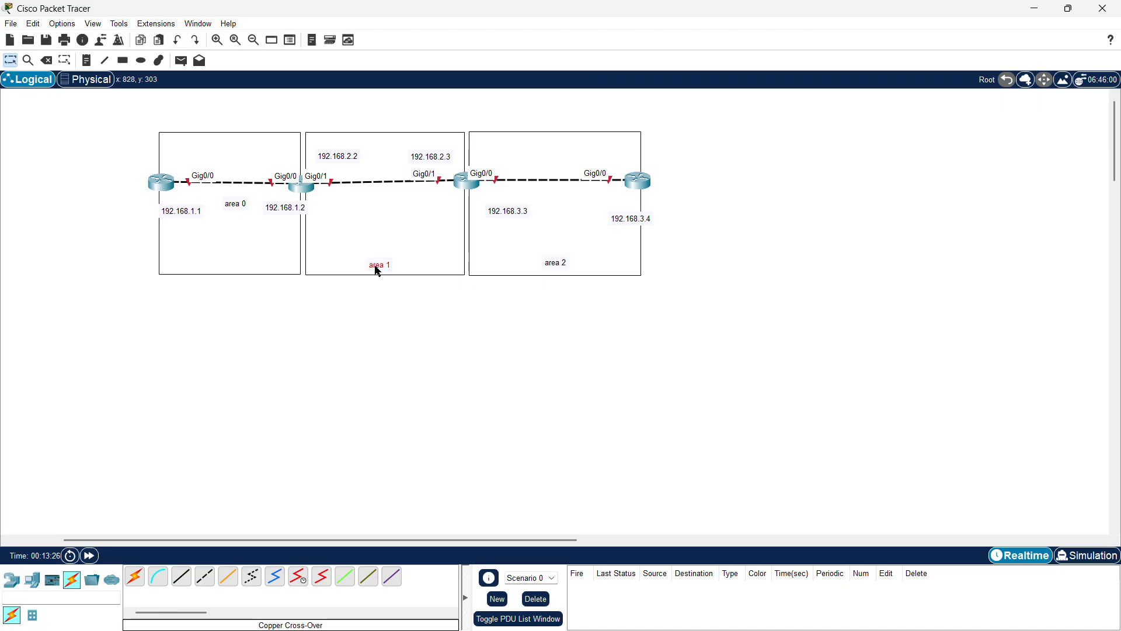
{"action": "left_click", "coordinate": [234, 211]}
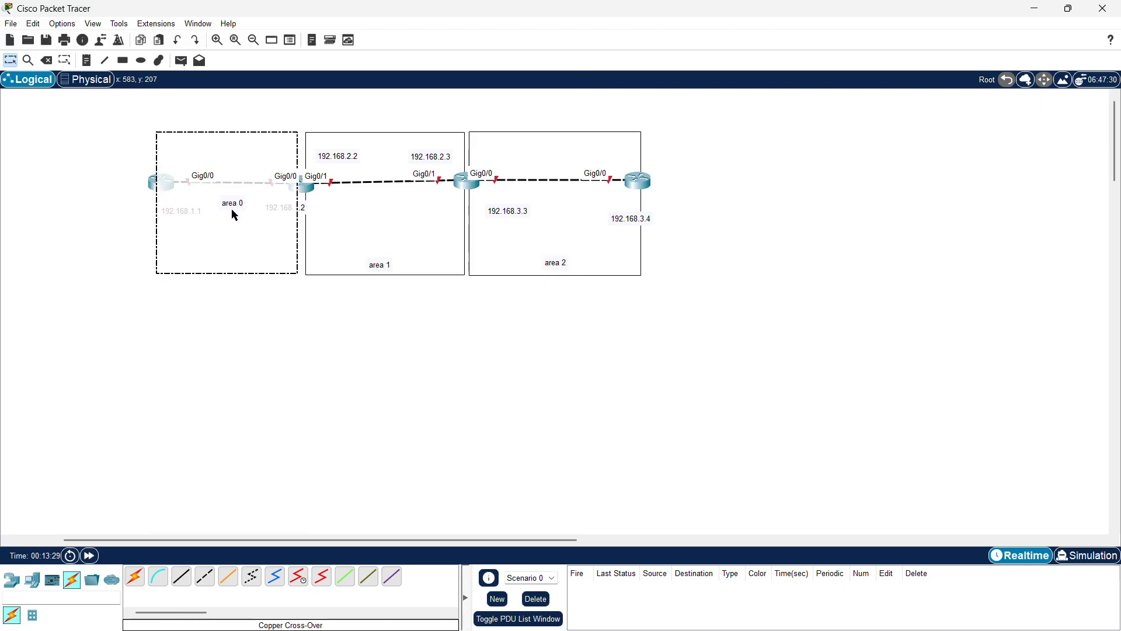
{"action": "left_click_drag", "start_coordinate": [231, 209], "coordinate": [238, 266]}
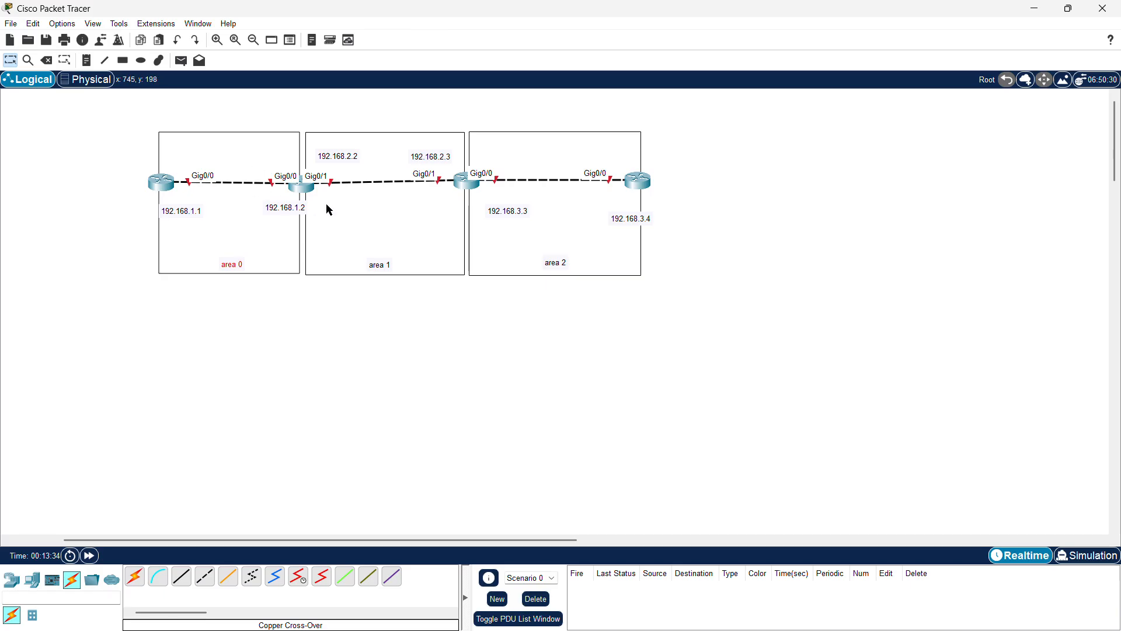
{"action": "left_click_drag", "start_coordinate": [287, 209], "coordinate": [268, 196]}
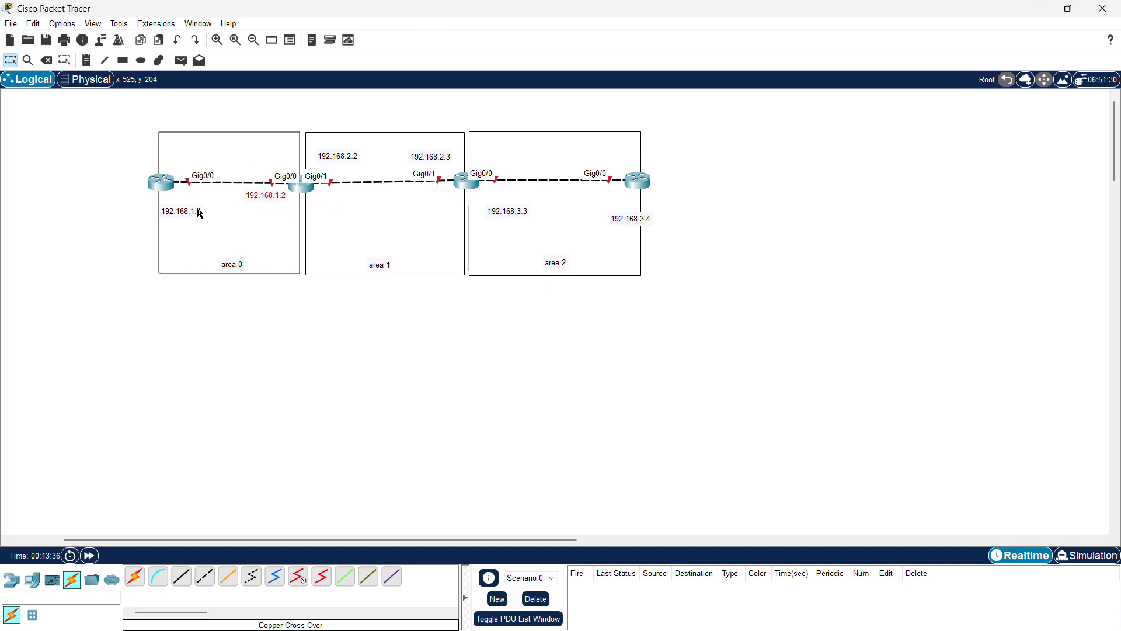
{"action": "left_click_drag", "start_coordinate": [200, 213], "coordinate": [198, 201]}
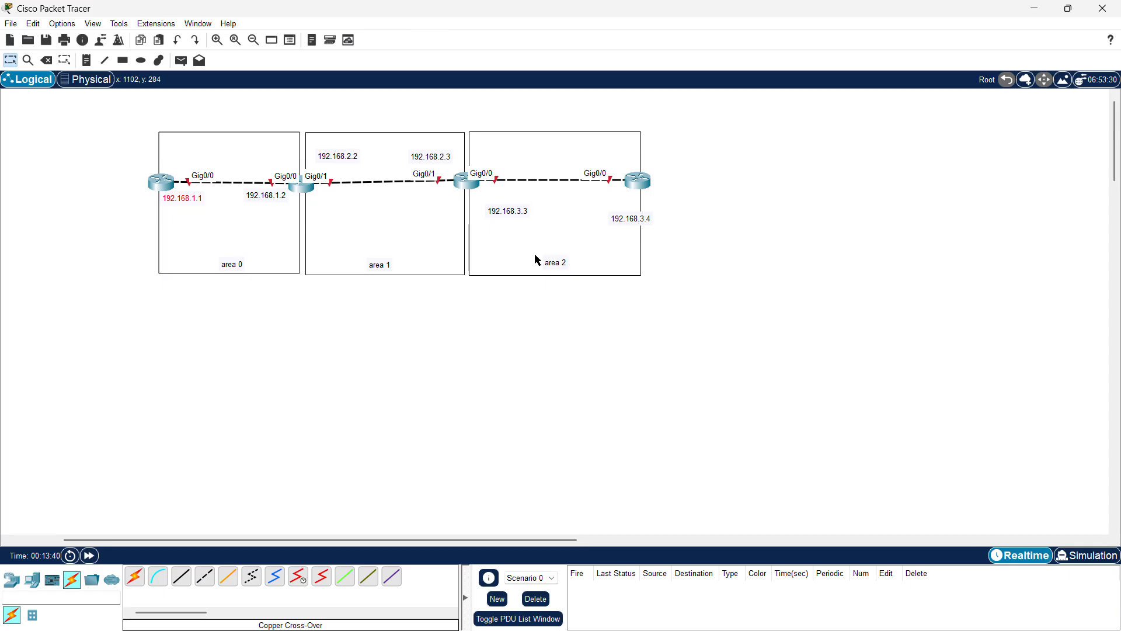
Step: Open the first router's CLI, decline the initial configuration dialog and enter privileged EXEC mode
{"action": "scroll", "coordinate": [475, 301], "scroll_direction": "right", "scroll_amount": 5}
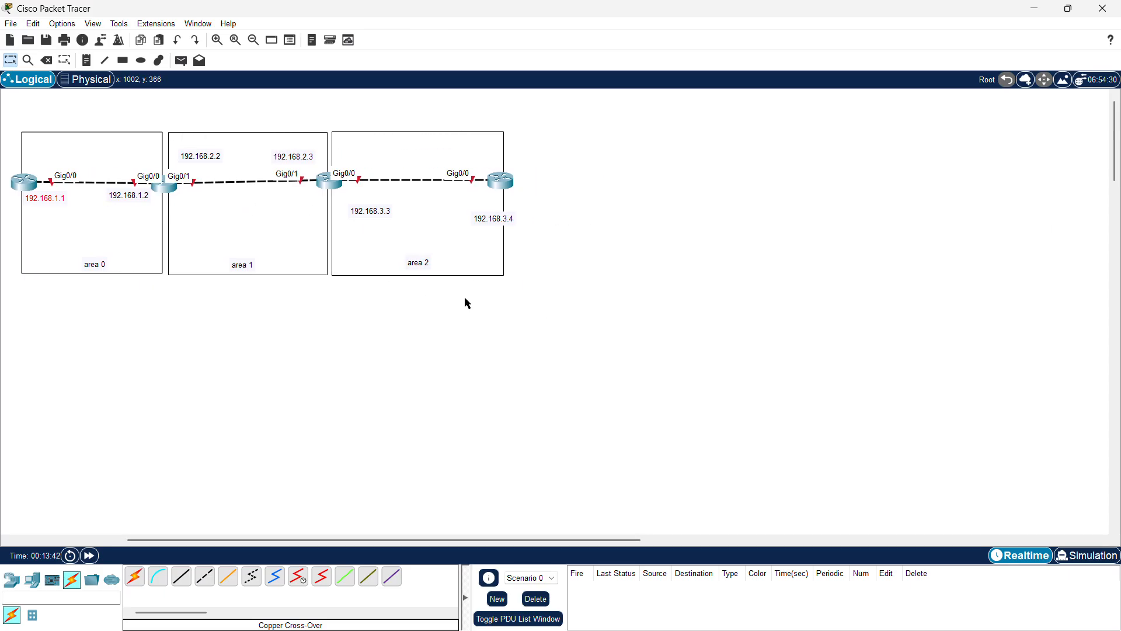
{"action": "left_click", "coordinate": [26, 185]}
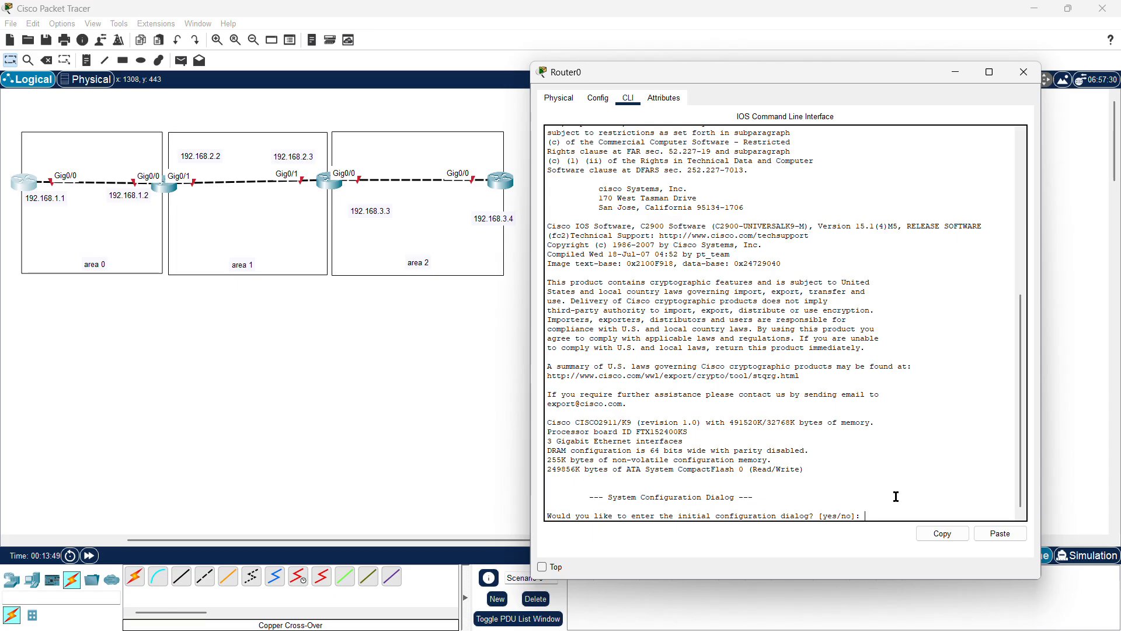
{"action": "type", "text": "n"}
{"action": "key", "text": "Return"}
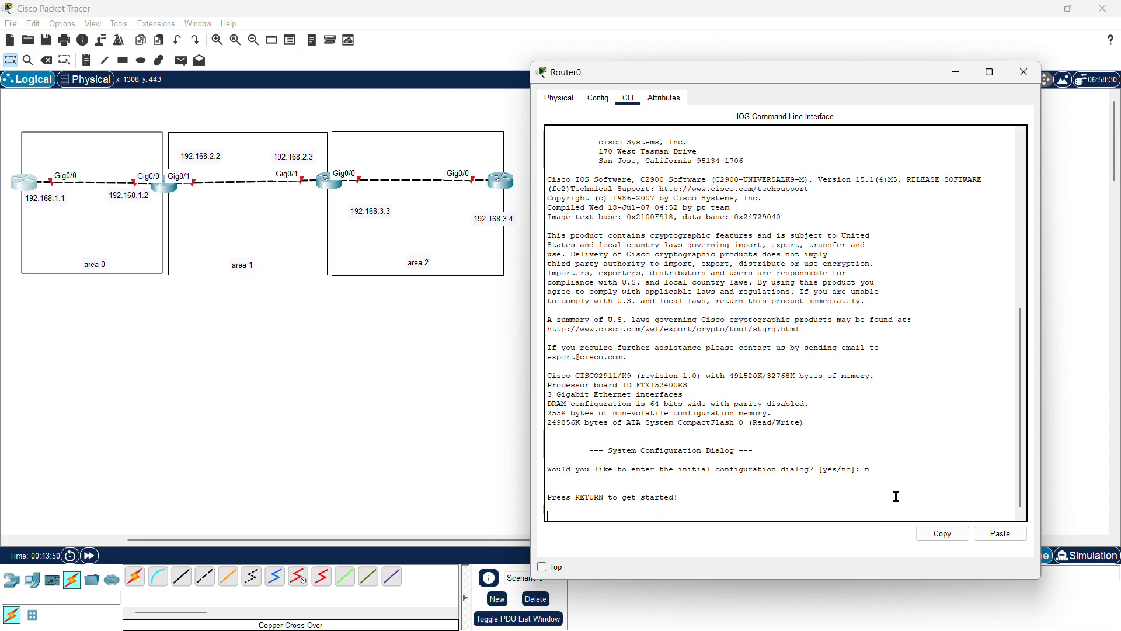
{"action": "key", "text": "Return"}
{"action": "type", "text": "en"}
{"action": "key", "text": "Return"}
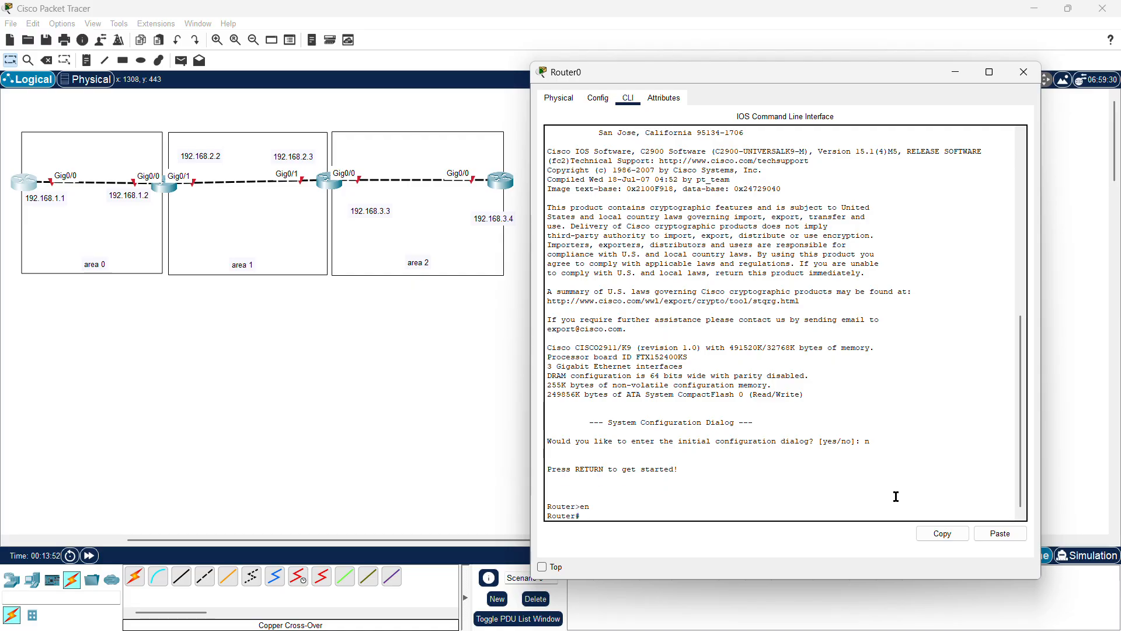
Step: Configure interface g0/0 with ip address 192.168.1.1 255.255.255.0, enable it with no shut, and close the router window
{"action": "type", "text": "conf t"}
{"action": "key", "text": "Return"}
{"action": "type", "text": "ig"}
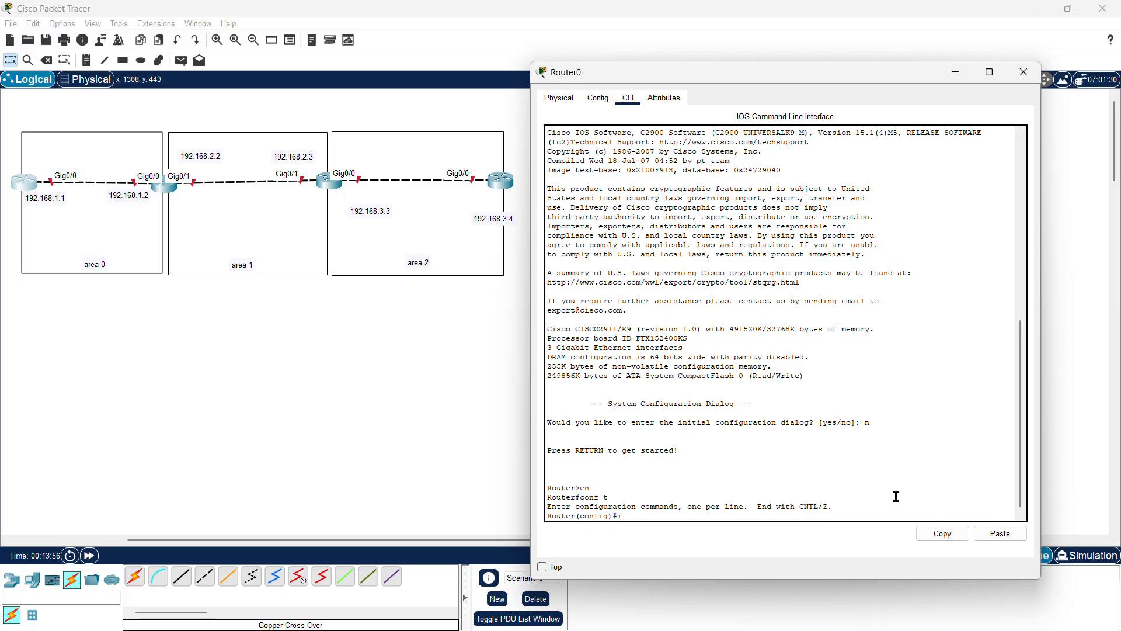
{"action": "type", "text": "nt g0"}
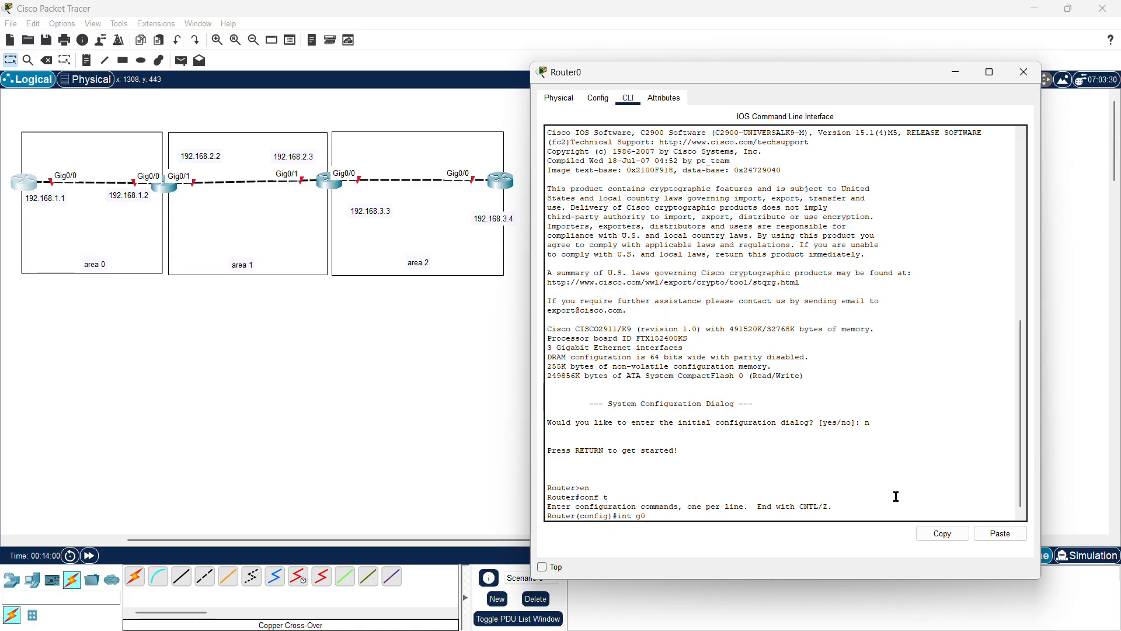
{"action": "type", "text": "/0"}
{"action": "key", "text": "Return"}
{"action": "type", "text": "ip"}
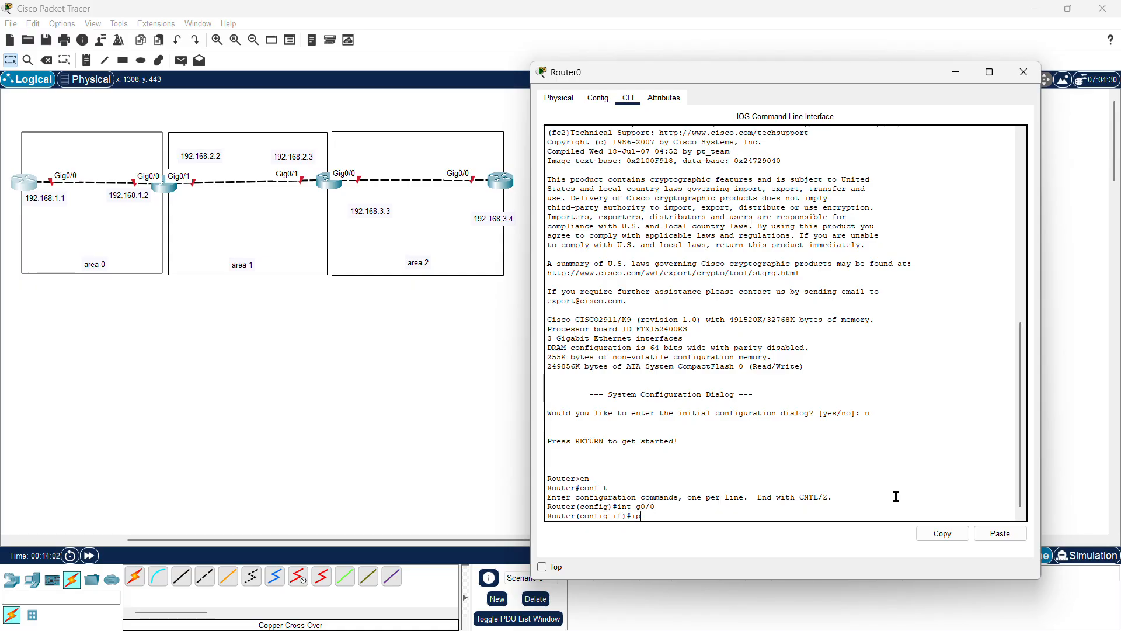
{"action": "type", "text": " address 192.168.1.1 255.255.255.0"}
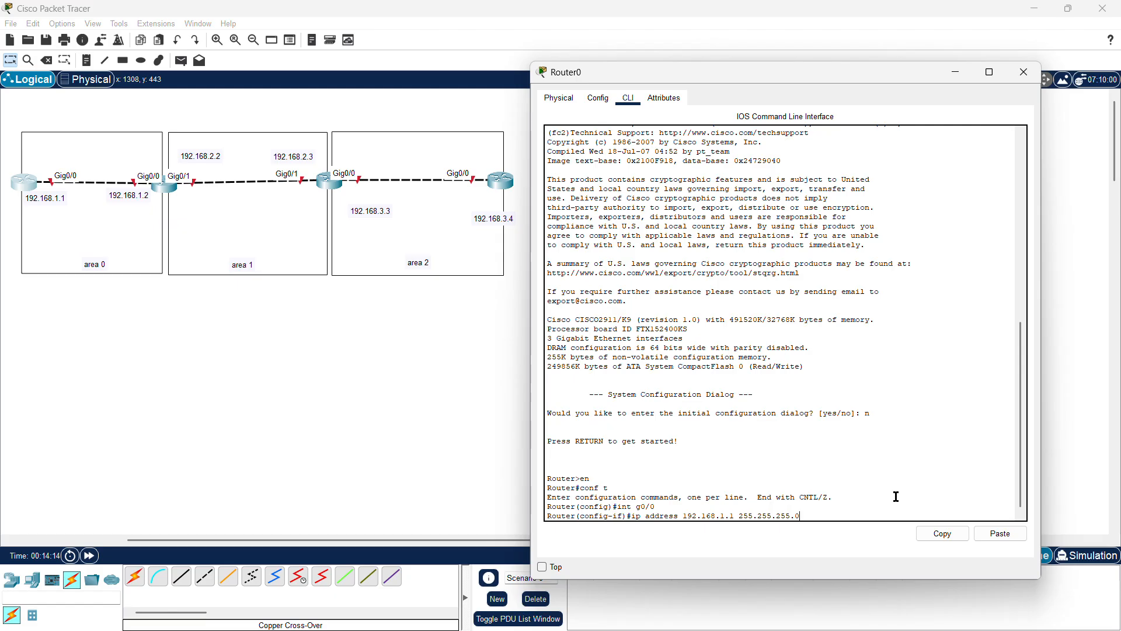
{"action": "key", "text": "Return"}
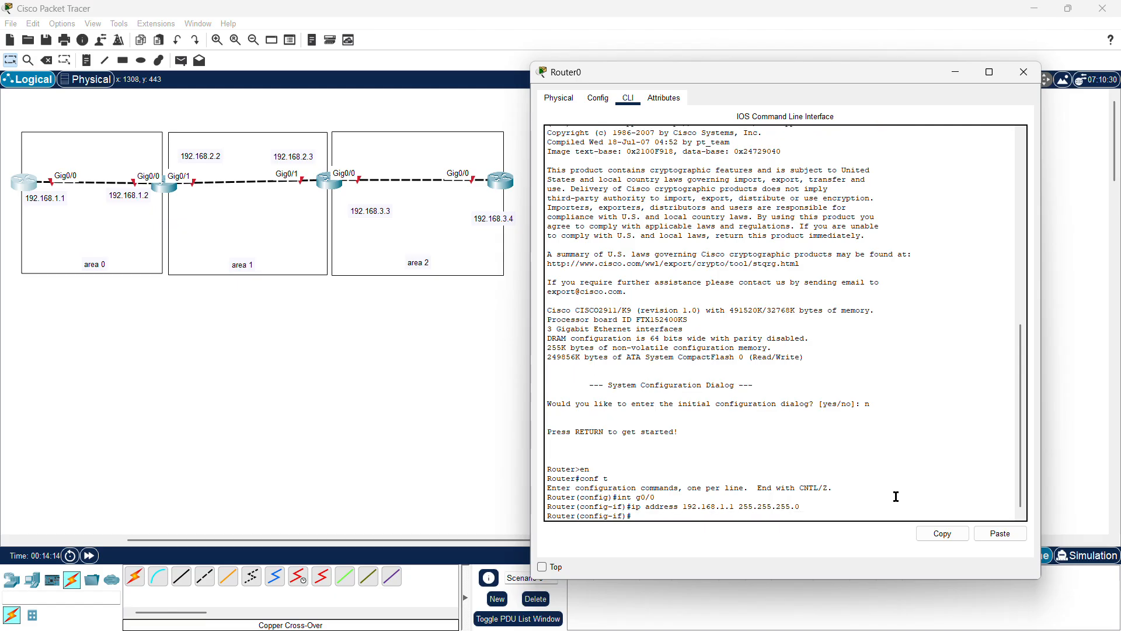
{"action": "type", "text": "no shut"}
{"action": "key", "text": "Return"}
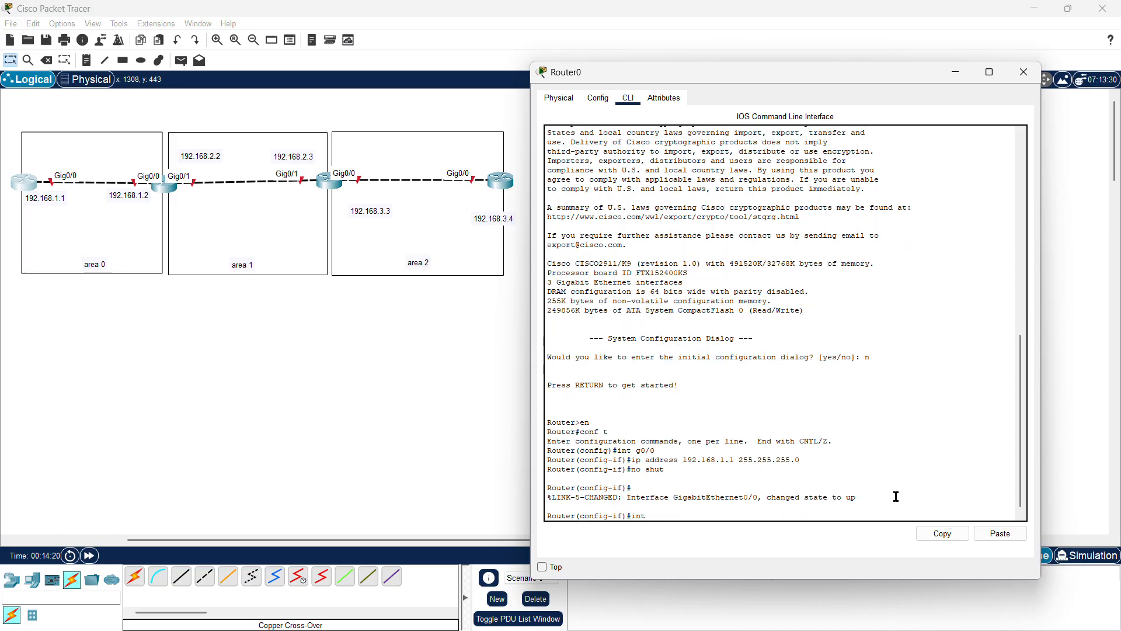
{"action": "key", "text": "BackSpace"}
{"action": "left_click", "coordinate": [1024, 73]}
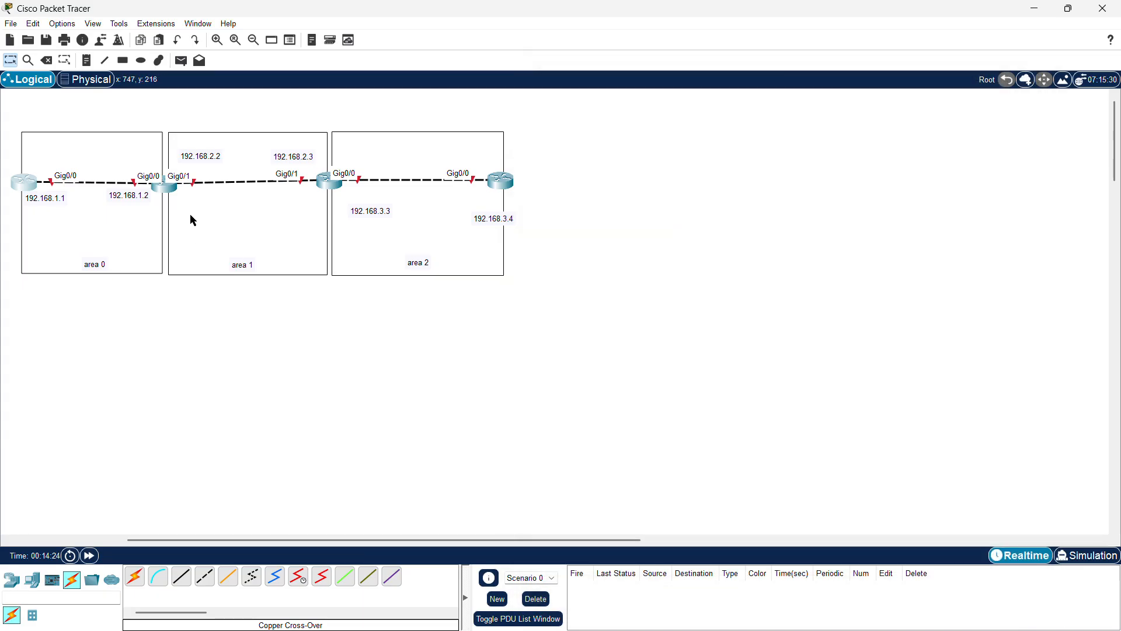
Step: Open the second router's CLI, decline the initial configuration dialog and enter privileged EXEC mode
{"action": "left_click", "coordinate": [164, 187]}
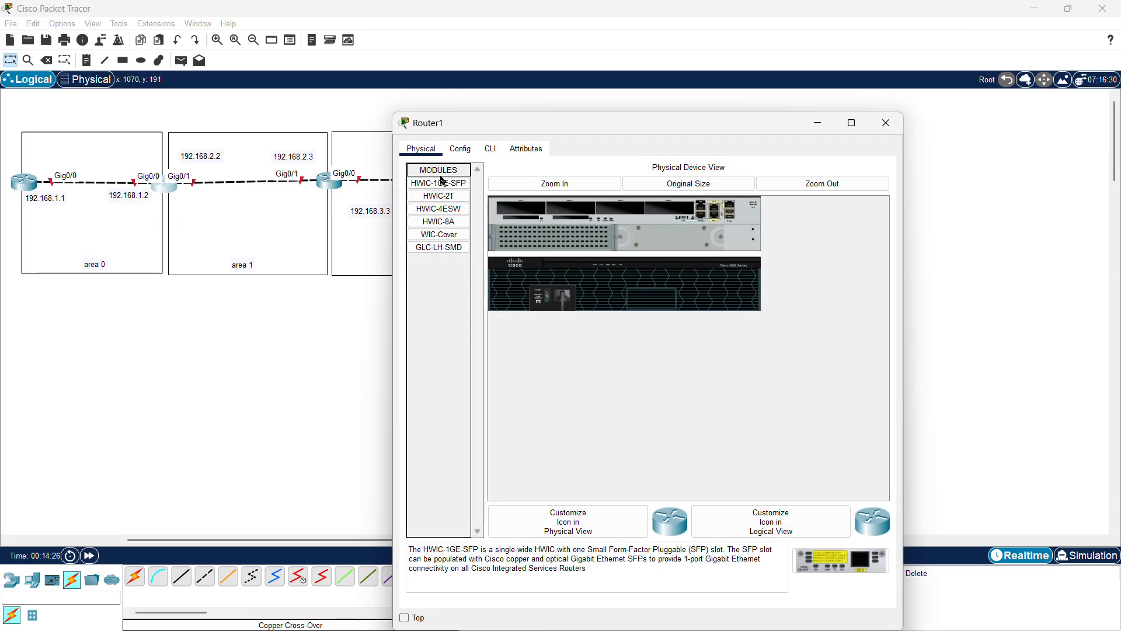
{"action": "left_click", "coordinate": [491, 149]}
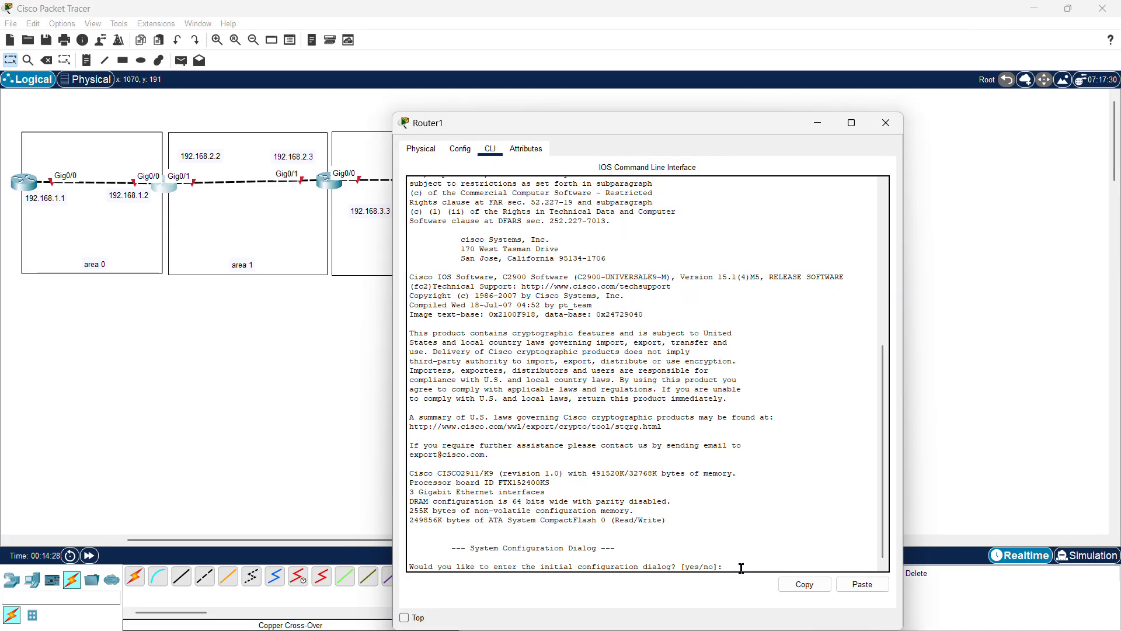
{"action": "type", "text": "n"}
{"action": "key", "text": "Return"}
{"action": "key", "text": "Return"}
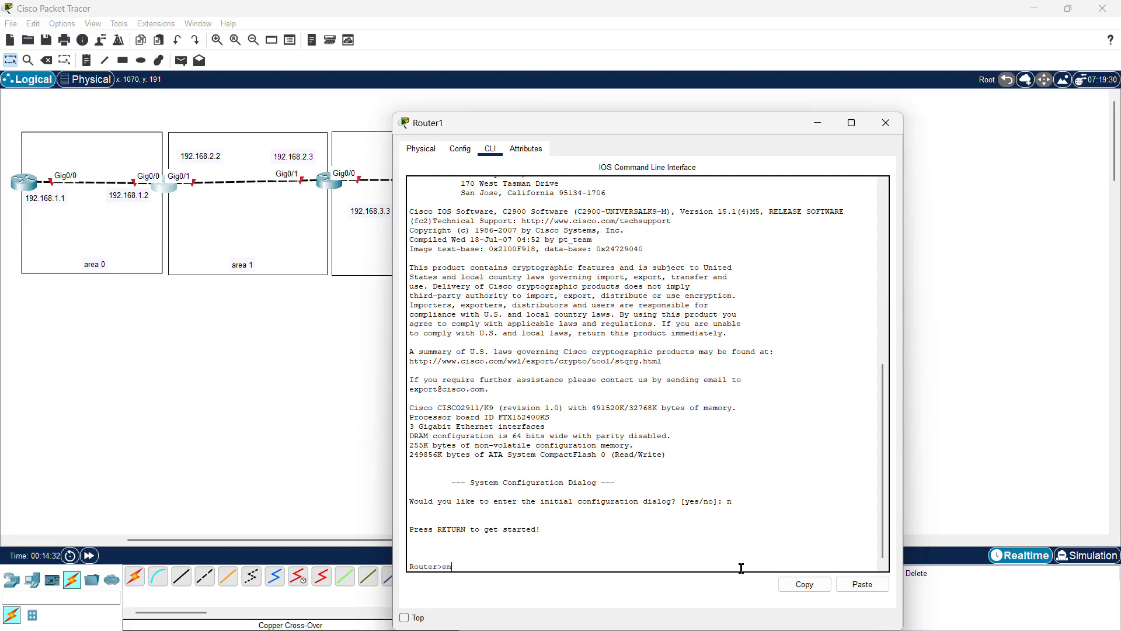
{"action": "type", "text": "en"}
{"action": "key", "text": "Return"}
Step: Configure the second router's g0/0 with ip address 192.168.1.2 255.255.255.0, enable it with no shut, and close the window
{"action": "type", "text": "co"}
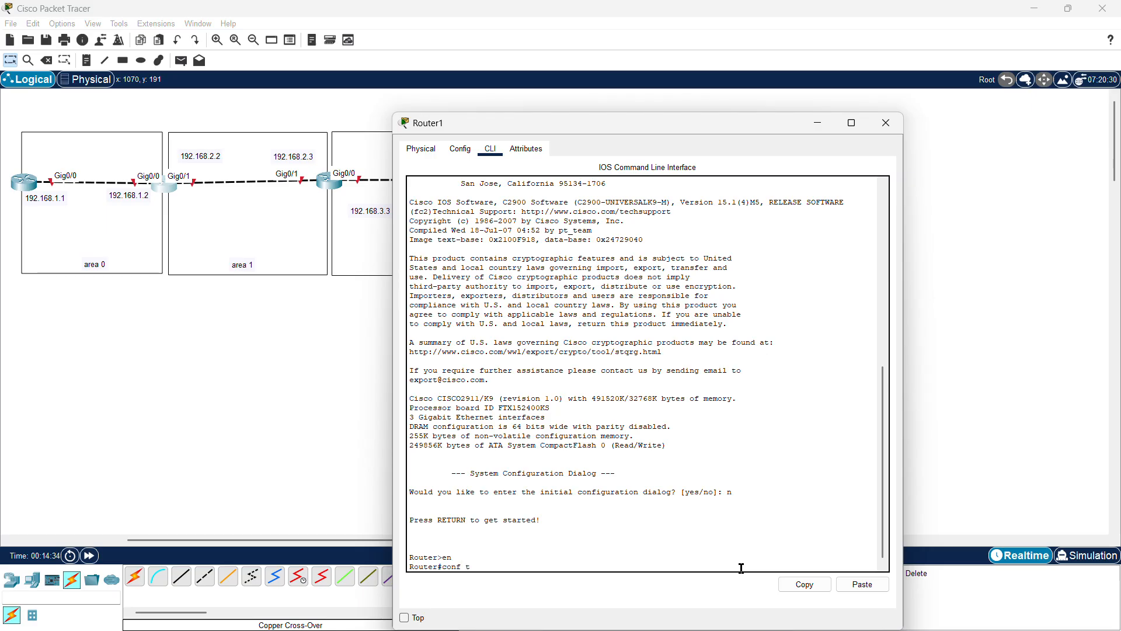
{"action": "type", "text": "nf t"}
{"action": "key", "text": "Return"}
{"action": "key", "text": "Return"}
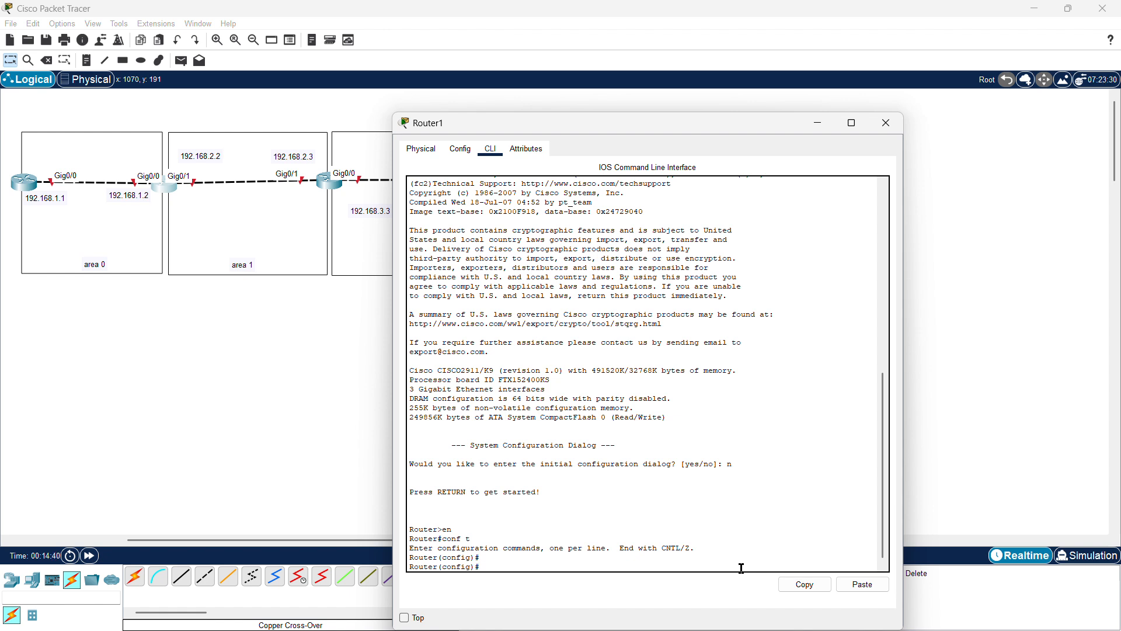
{"action": "type", "text": "int g0/0"}
{"action": "key", "text": "Return"}
{"action": "type", "text": "ip a"}
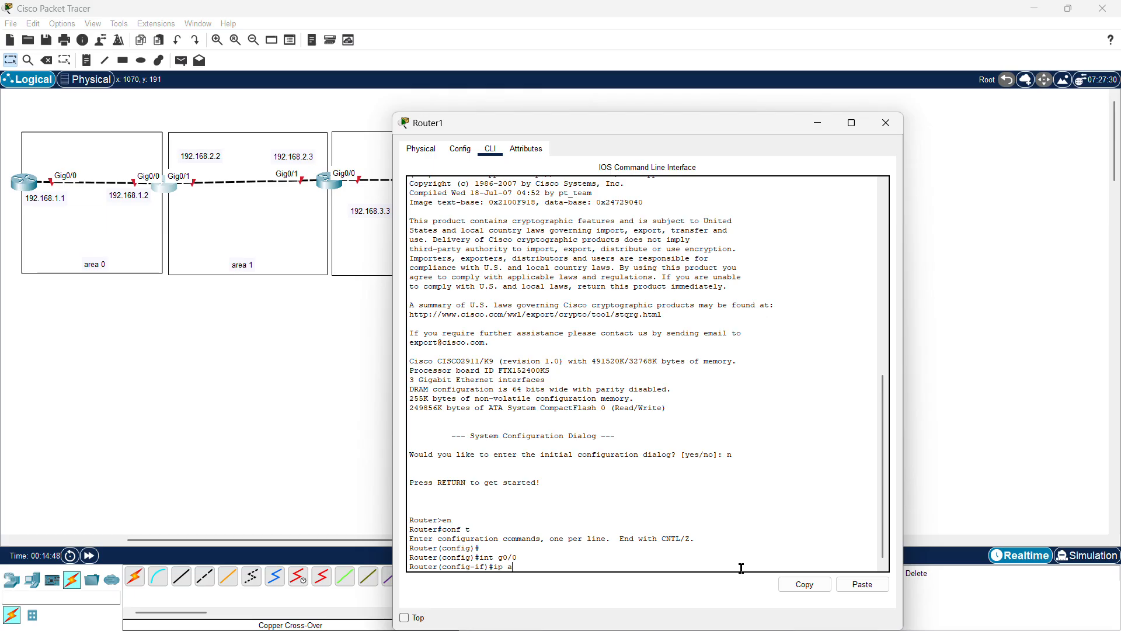
{"action": "type", "text": "dd"}
{"action": "key", "text": "BackSpace"}
{"action": "key", "text": "BackSpace"}
{"action": "type", "text": "ress 192.168."}
{"action": "key", "text": "Return"}
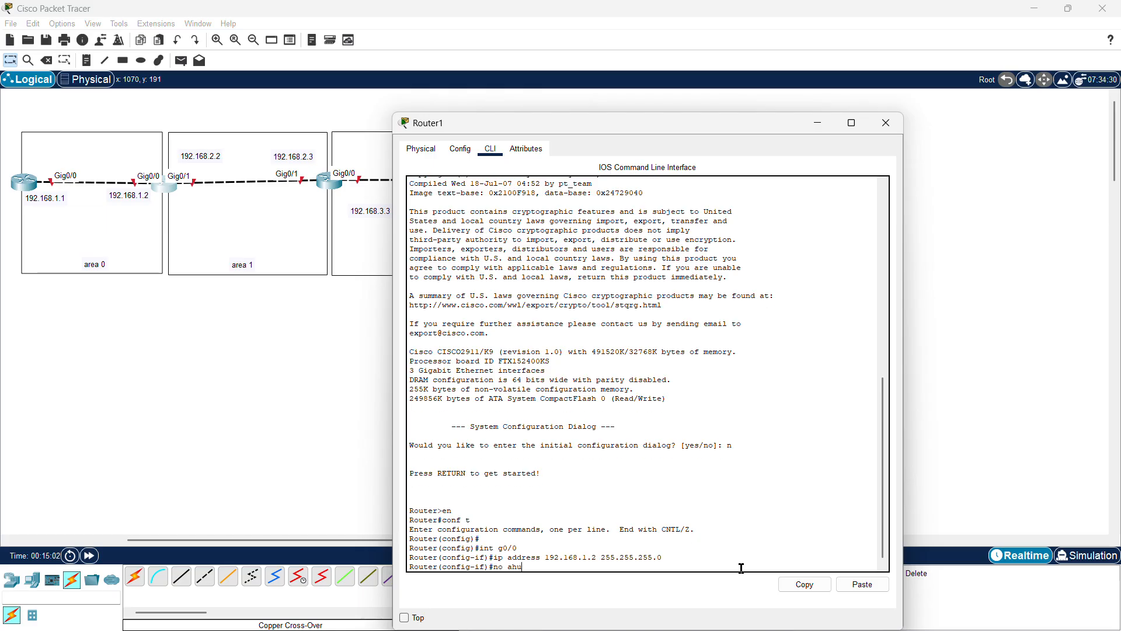
{"action": "type", "text": "no shut"}
{"action": "key", "text": "Return"}
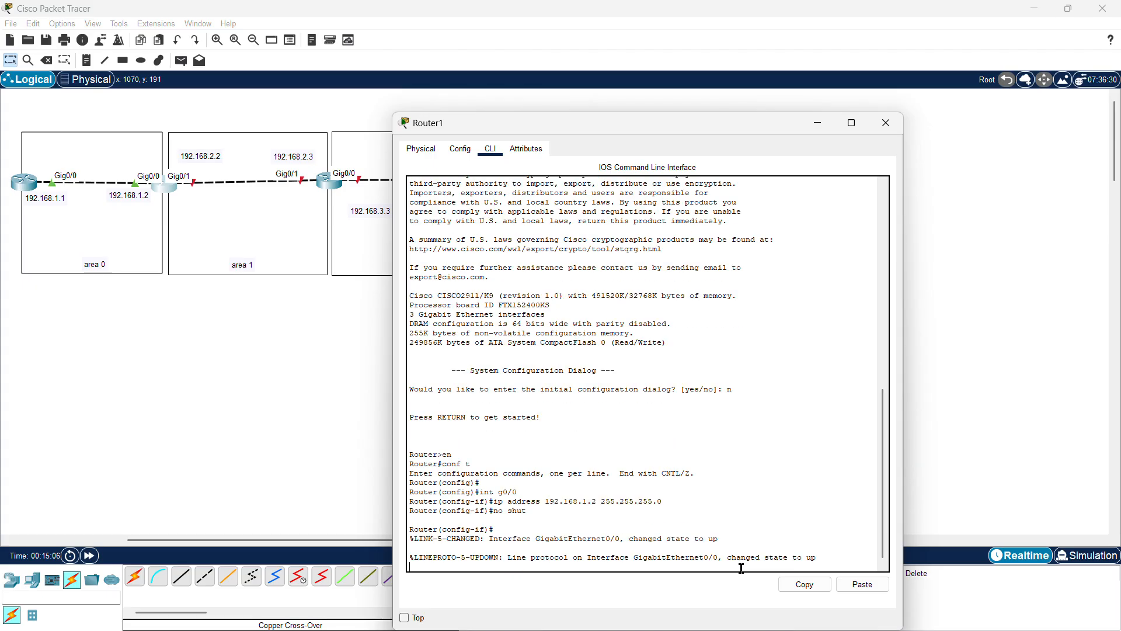
{"action": "key", "text": "Return"}
{"action": "key", "text": "Return"}
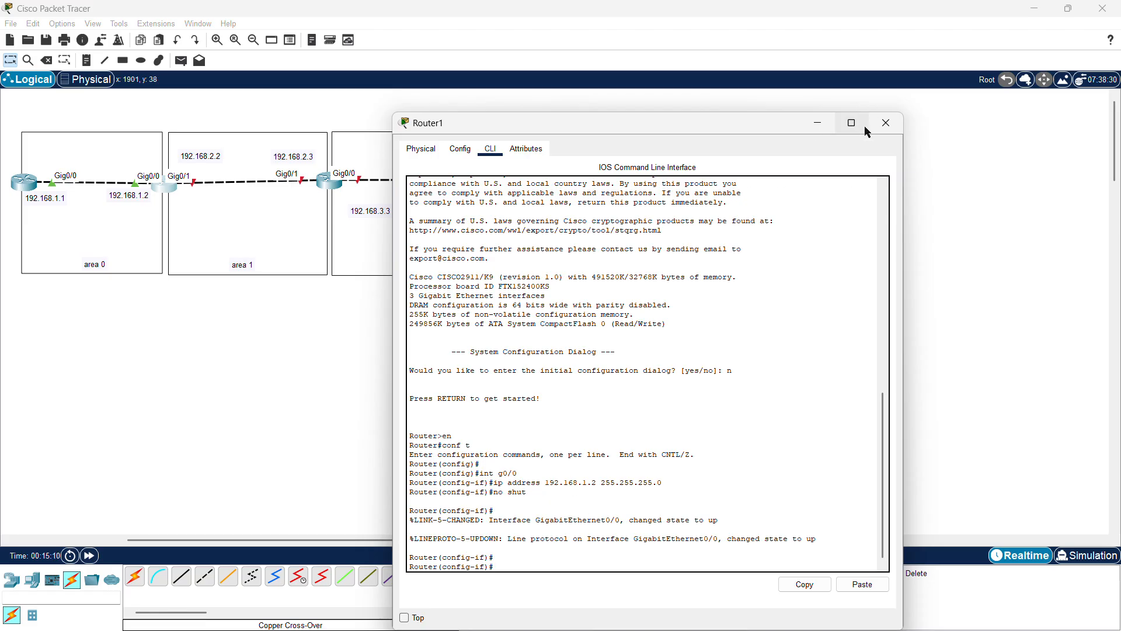
{"action": "left_click", "coordinate": [886, 123]}
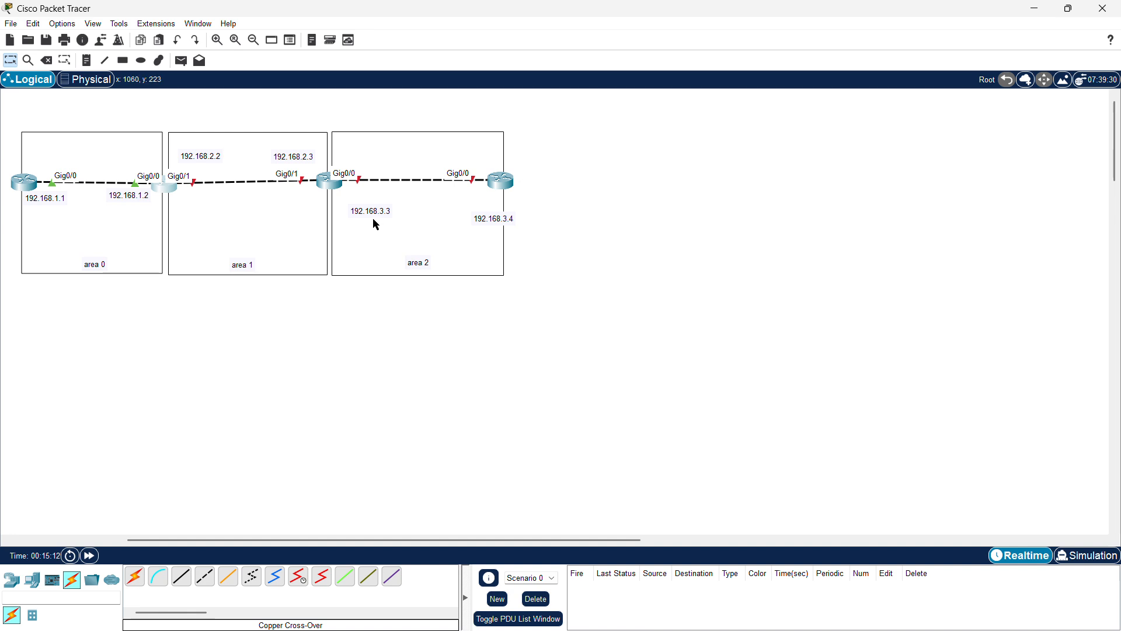
Step: Open the third router's CLI, decline the initial configuration dialog and enter privileged EXEC mode
{"action": "left_click", "coordinate": [328, 182]}
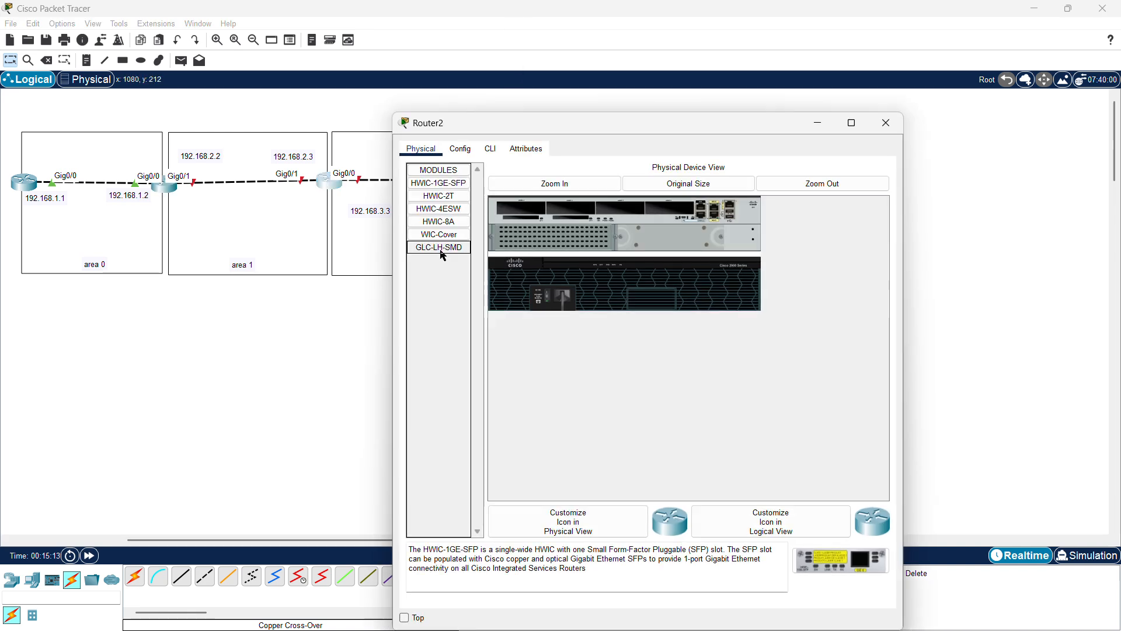
{"action": "left_click", "coordinate": [487, 150]}
{"action": "type", "text": "n"}
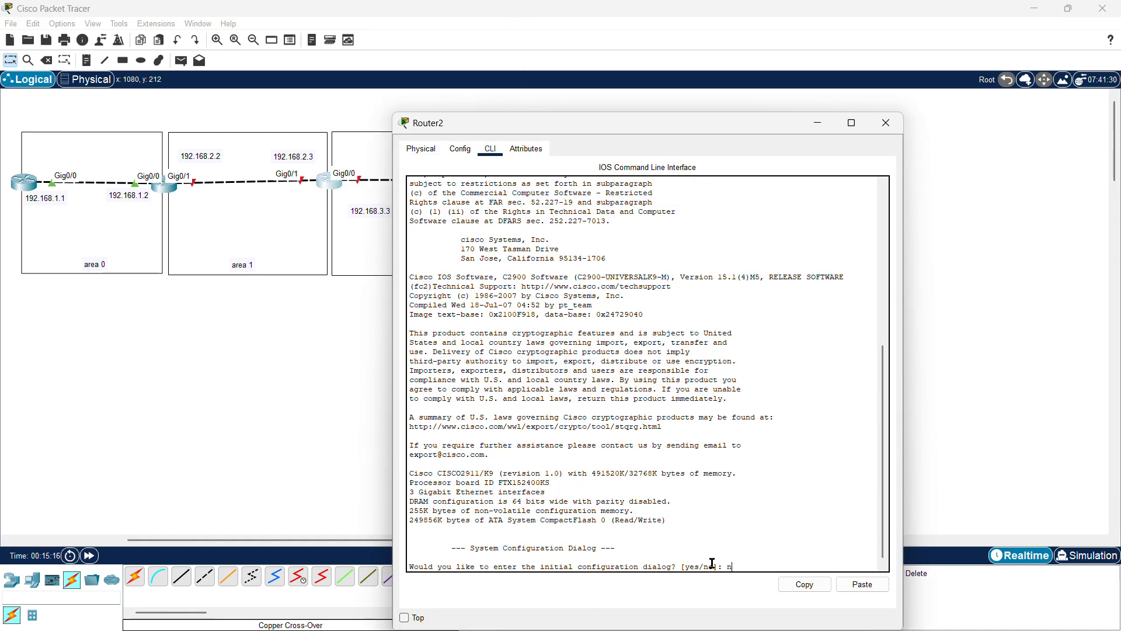
{"action": "key", "text": "Return"}
{"action": "key", "text": "Return"}
{"action": "type", "text": "en"}
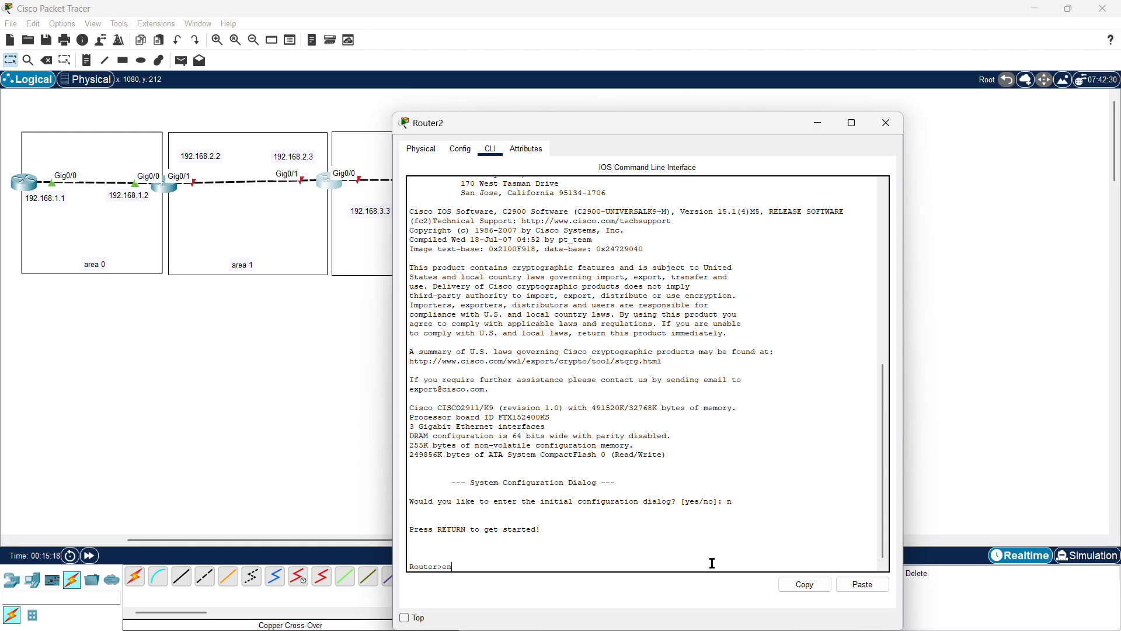
Step: Enter global configuration mode on the third router, begin an interface command, and close its window
{"action": "key", "text": "Return"}
{"action": "type", "text": "con"}
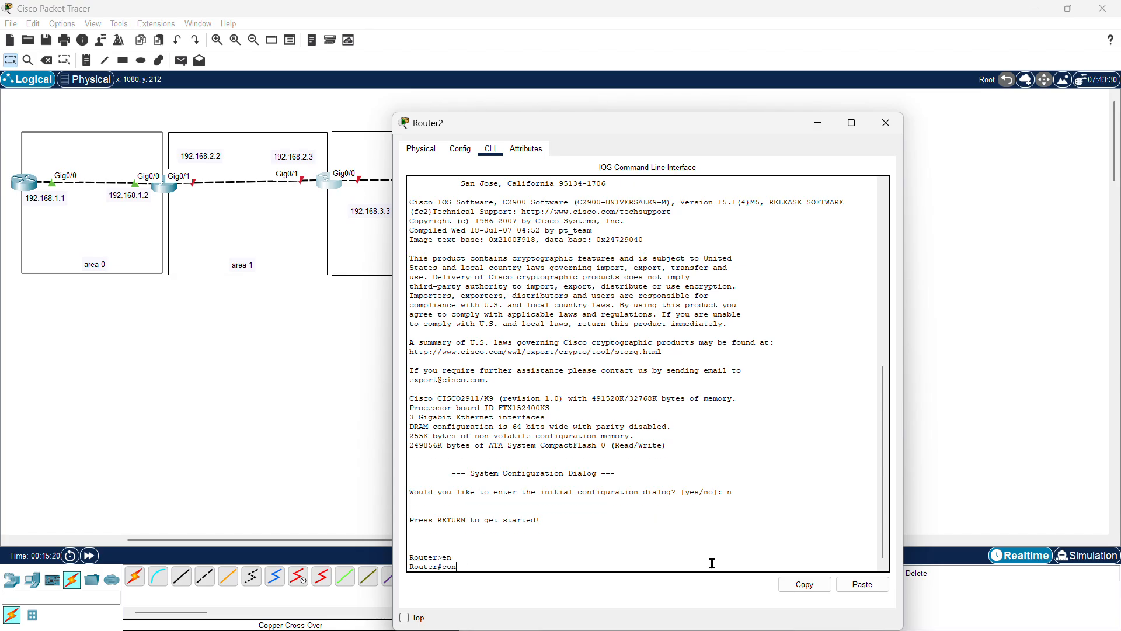
{"action": "type", "text": "f t"}
{"action": "key", "text": "Return"}
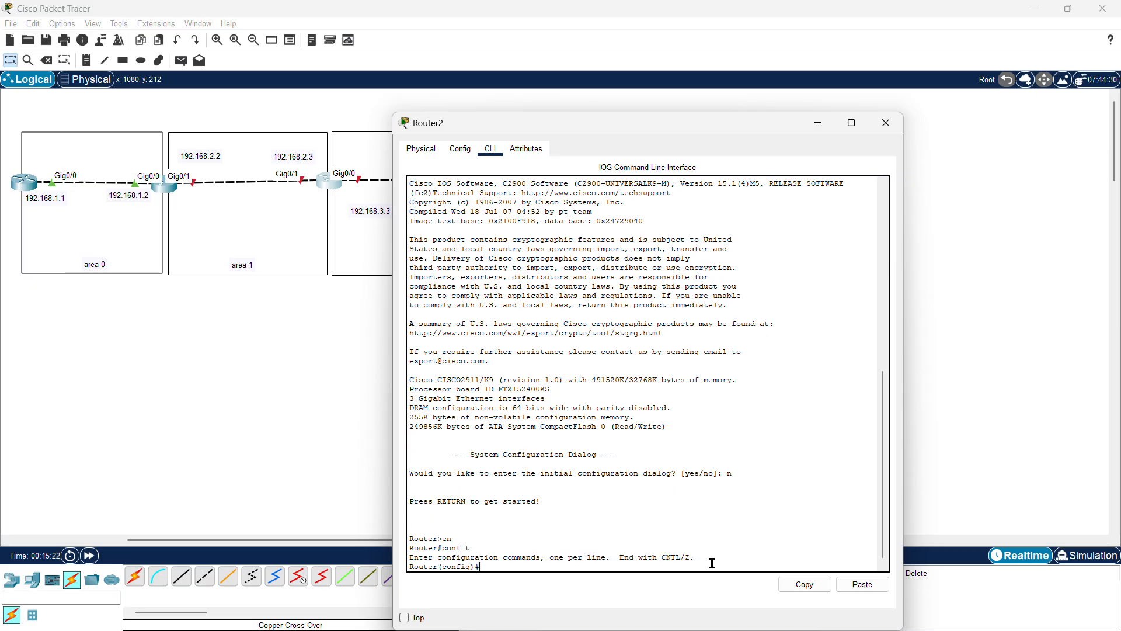
{"action": "type", "text": "int"}
{"action": "scroll", "coordinate": [245, 459], "scroll_direction": "right", "scroll_amount": 3}
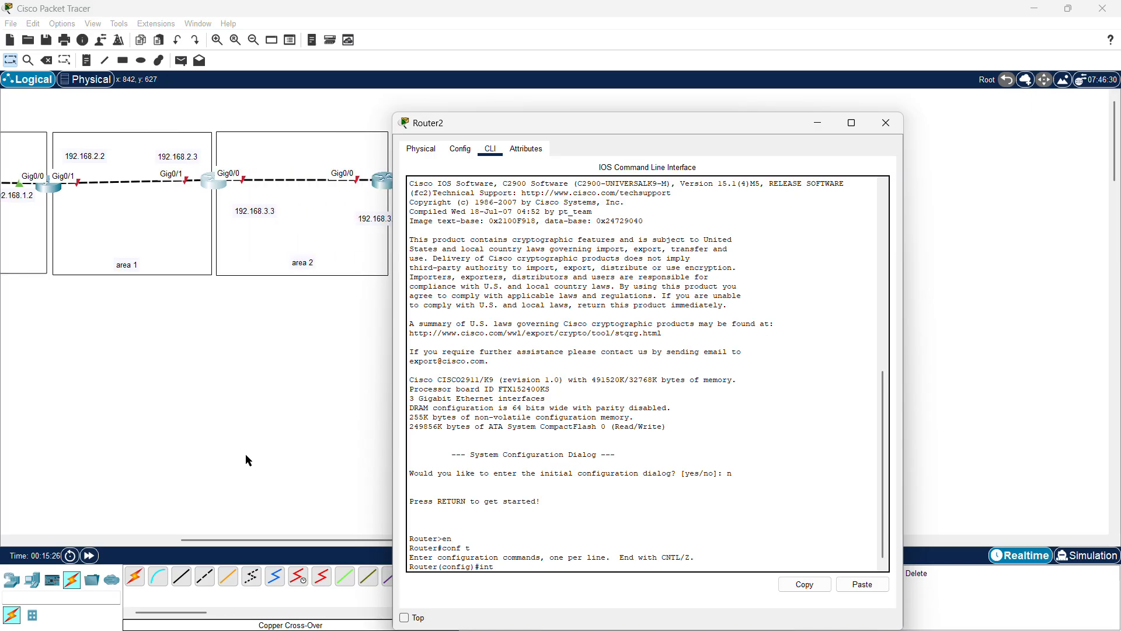
{"action": "scroll", "coordinate": [246, 455], "scroll_direction": "right", "scroll_amount": 1}
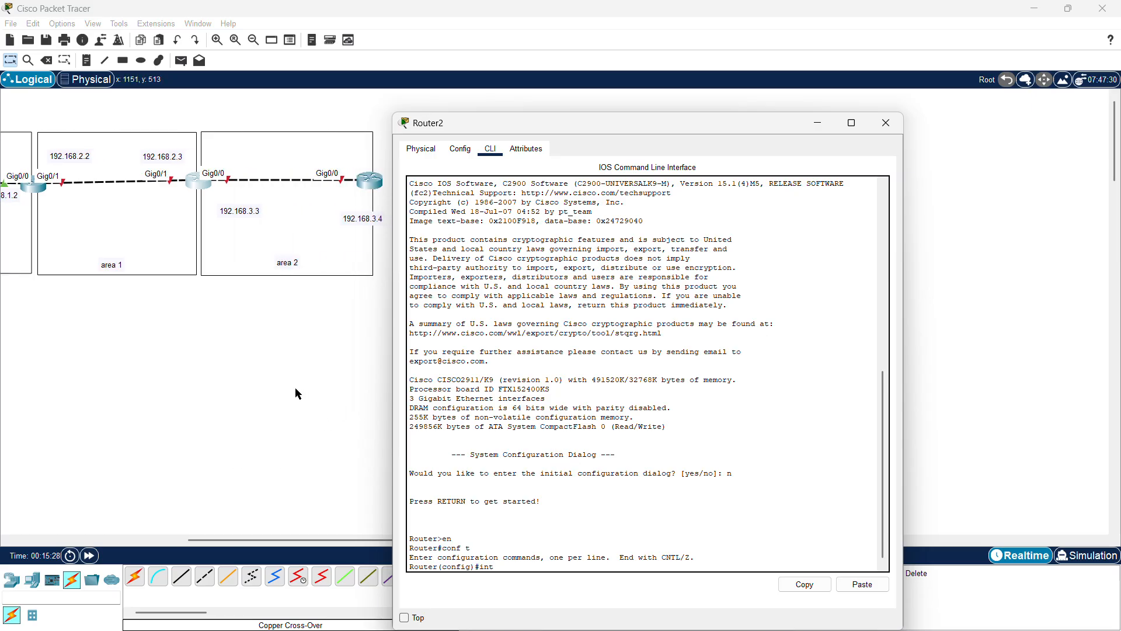
{"action": "left_click", "coordinate": [885, 123]}
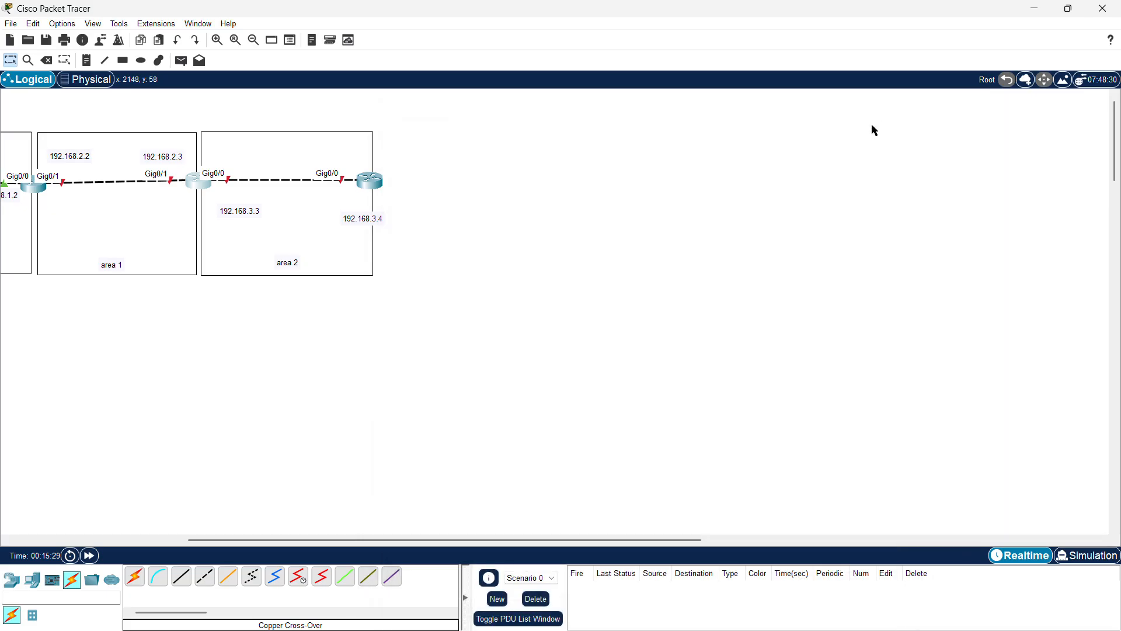
Step: Configure the second router's g0/1 with ip address 192.168.2.2 255.255.255.0, enable it with no shut, and close the window
{"action": "left_click", "coordinate": [32, 187]}
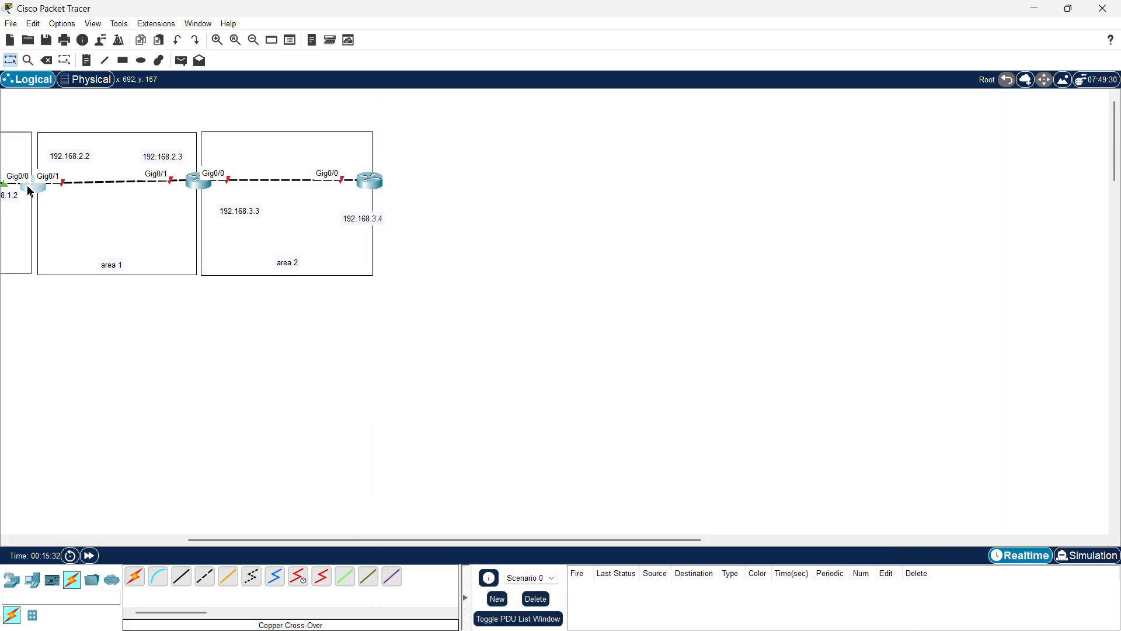
{"action": "left_click", "coordinate": [505, 562]}
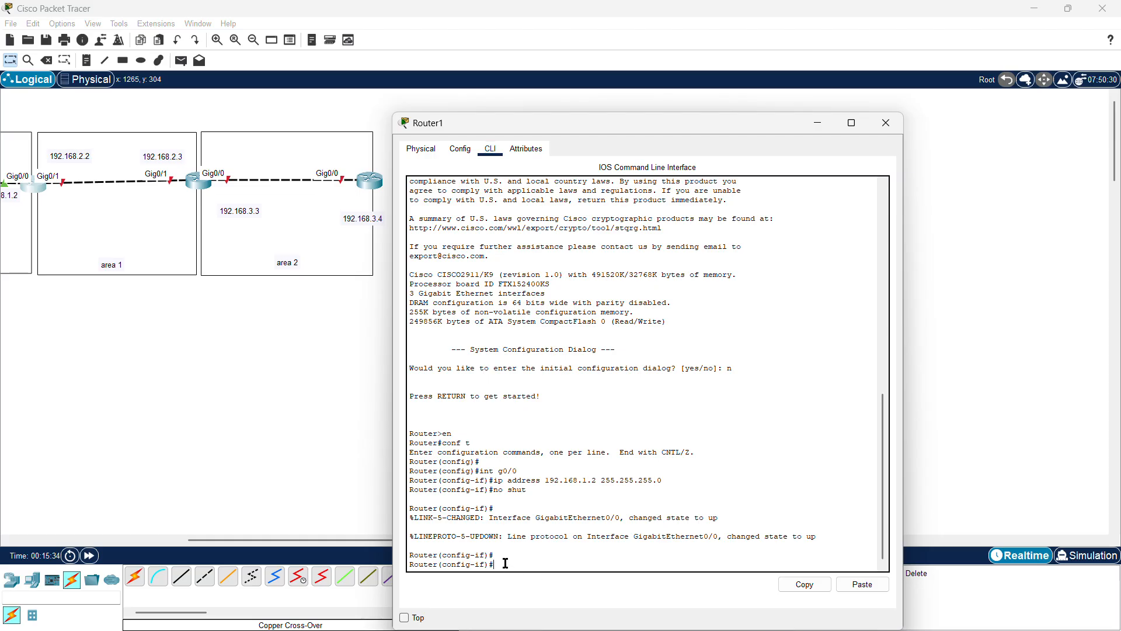
{"action": "type", "text": "int g0/1"}
{"action": "key", "text": "Return"}
{"action": "type", "text": "ip "}
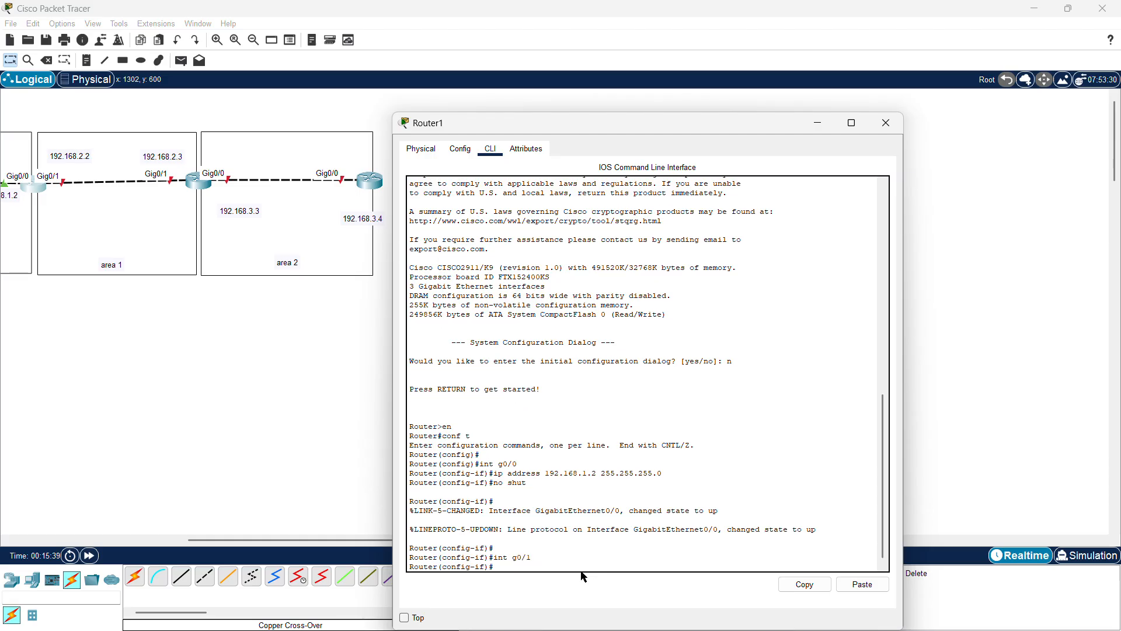
{"action": "type", "text": "address 192.168.2.2 255.255.2"}
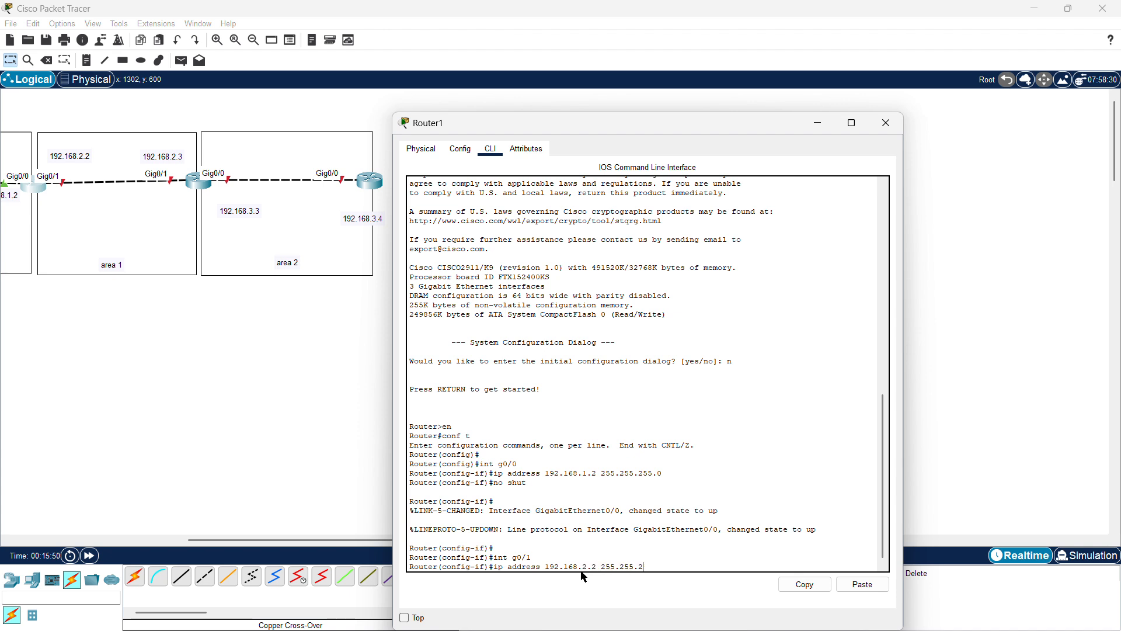
{"action": "type", "text": "55.0"}
{"action": "key", "text": "Return"}
{"action": "type", "text": "no shut"}
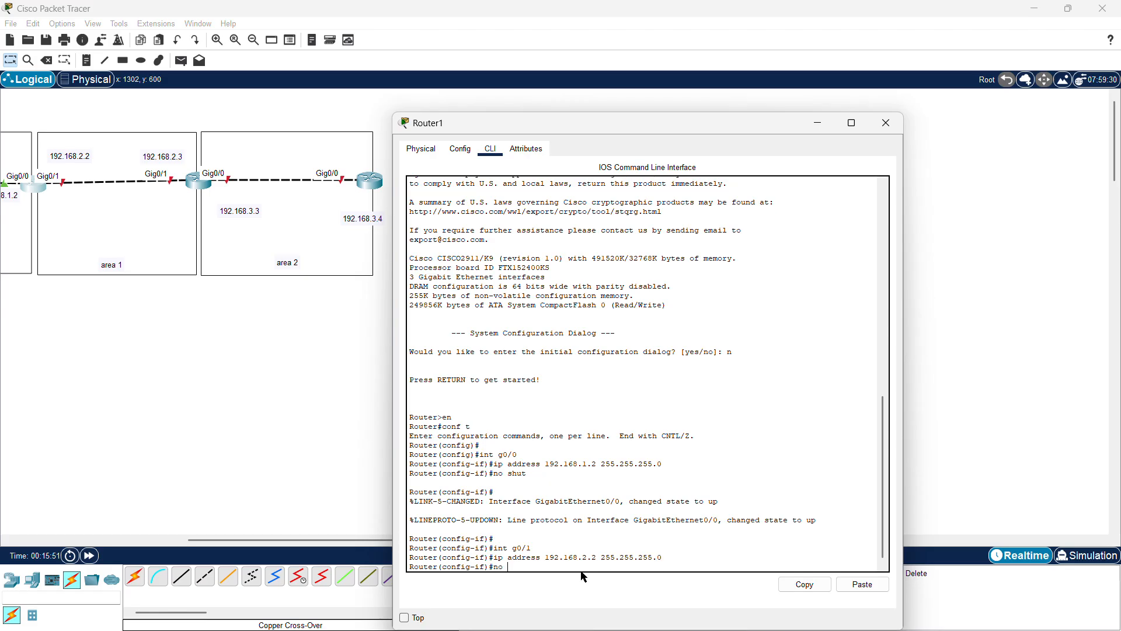
{"action": "key", "text": "Return"}
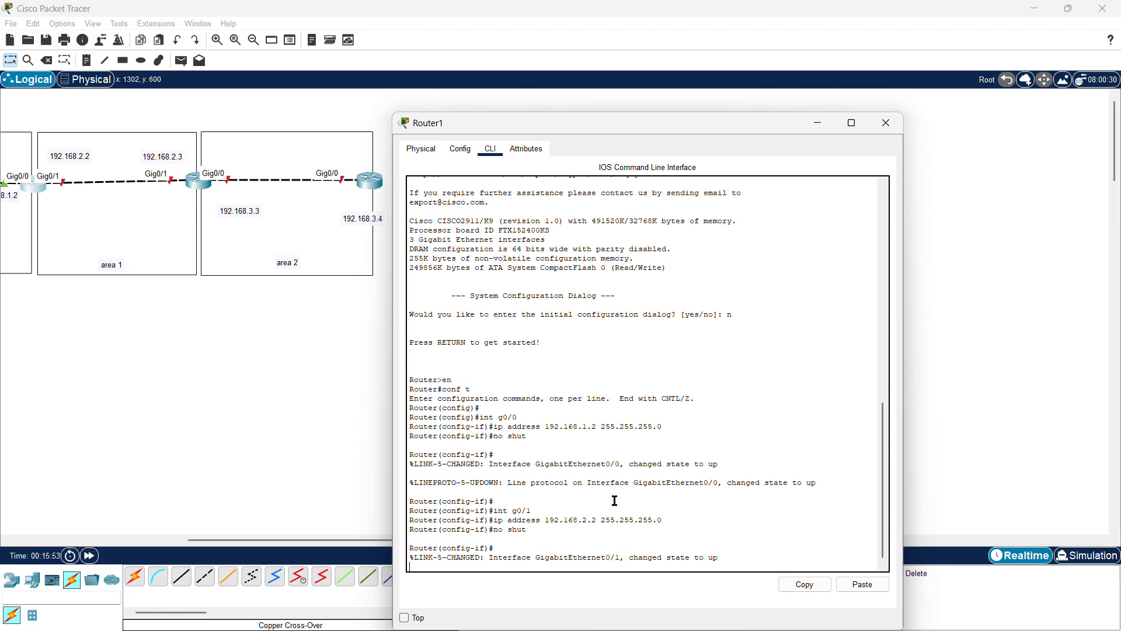
{"action": "left_click", "coordinate": [882, 125]}
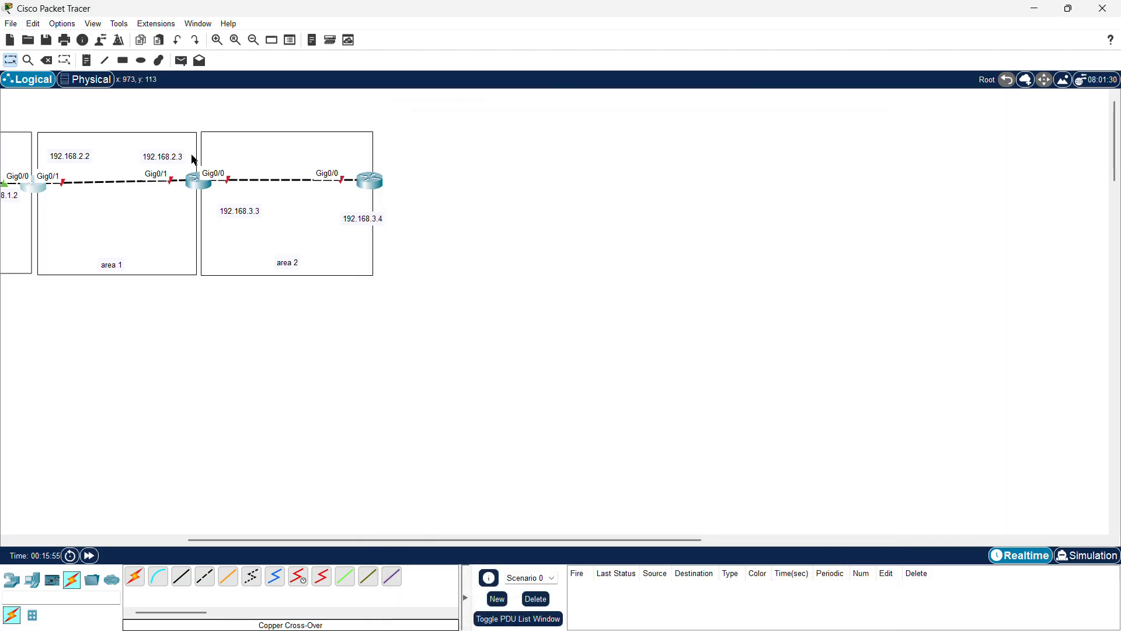
Step: Reopen the third router's CLI and configure g0/1 with ip address 192.168.2.3 255.255.255.0, enabling it with no shut
{"action": "left_click", "coordinate": [198, 180]}
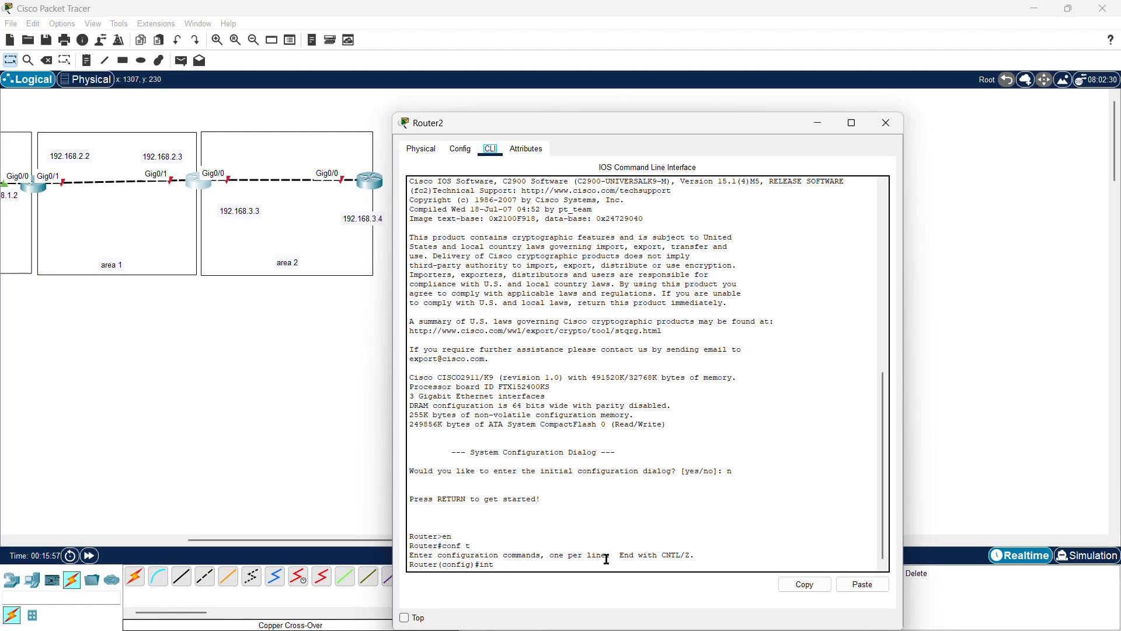
{"action": "left_click", "coordinate": [495, 565]}
{"action": "type", "text": "g0/1"}
{"action": "key", "text": "Return"}
{"action": "type", "text": "ip a"}
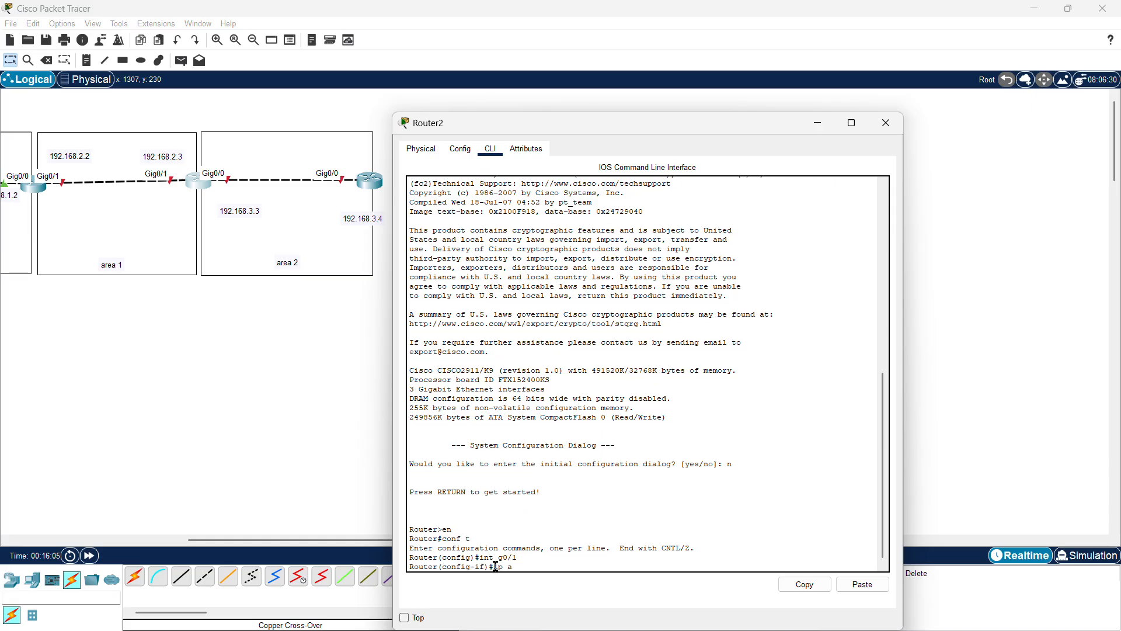
{"action": "type", "text": "ddress 192.168.2.3 255."}
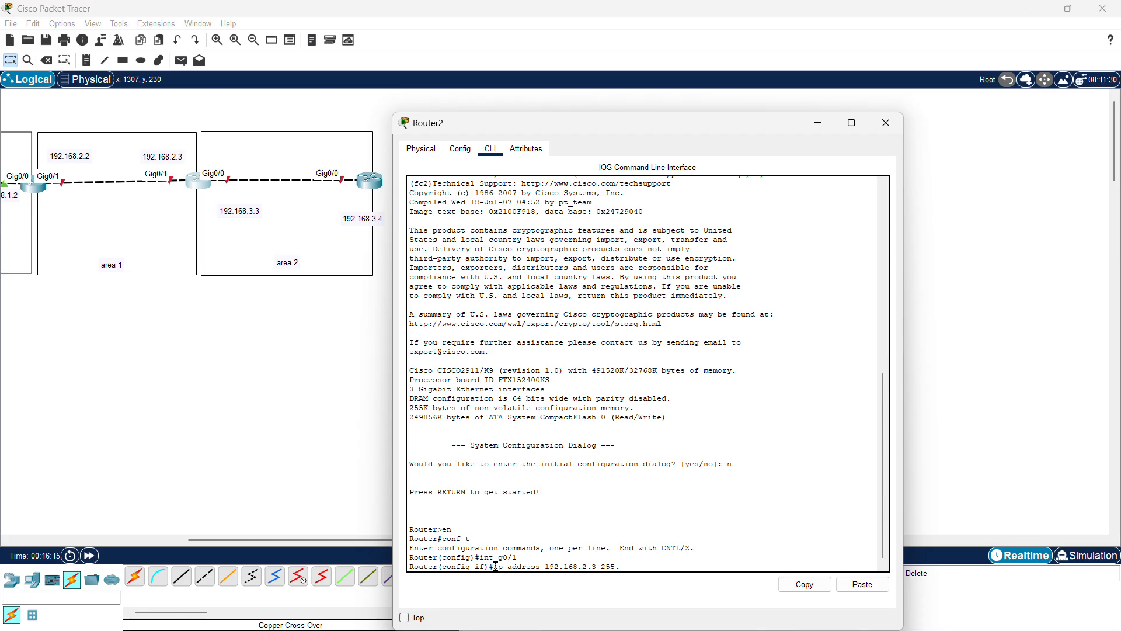
{"action": "type", "text": "255.255."}
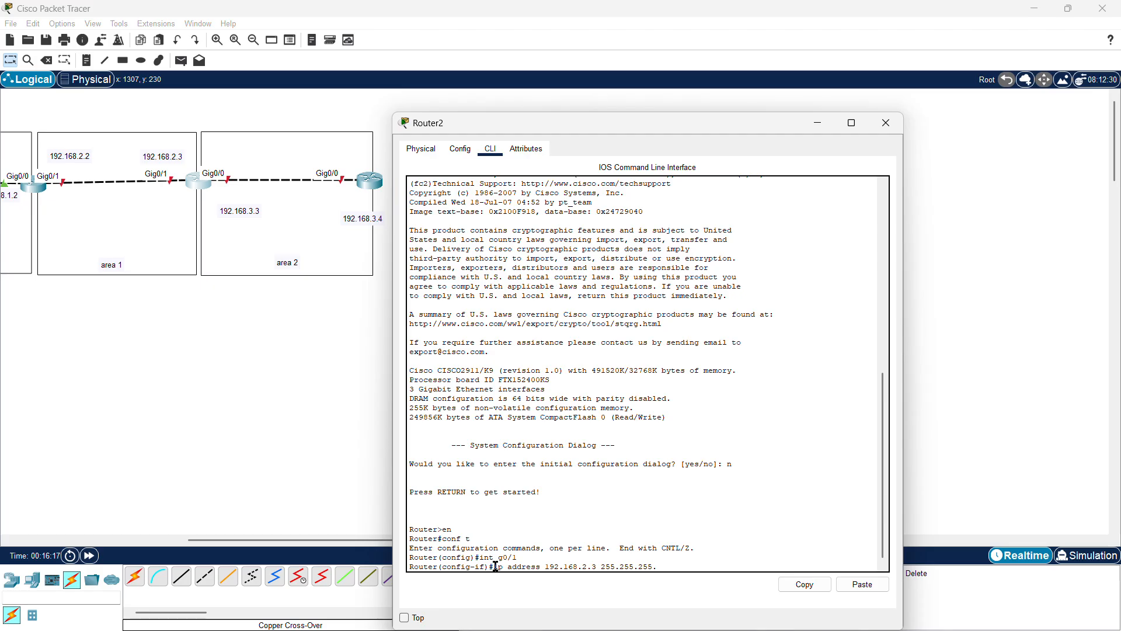
{"action": "type", "text": "0"}
{"action": "key", "text": "Return"}
{"action": "type", "text": "no"}
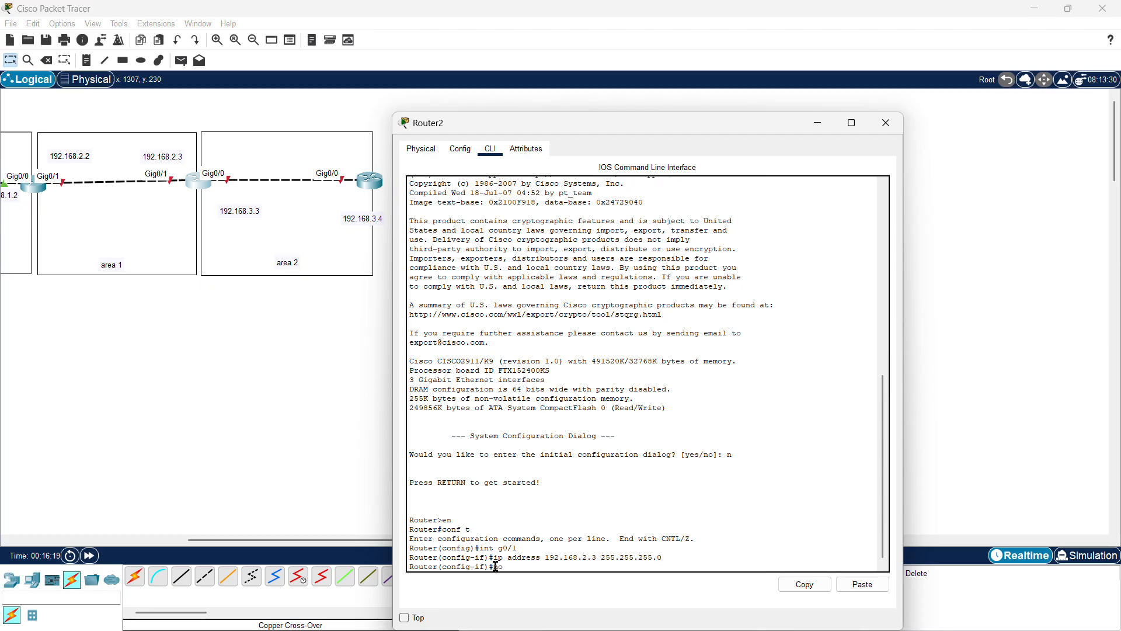
{"action": "type", "text": " shut"}
{"action": "key", "text": "Return"}
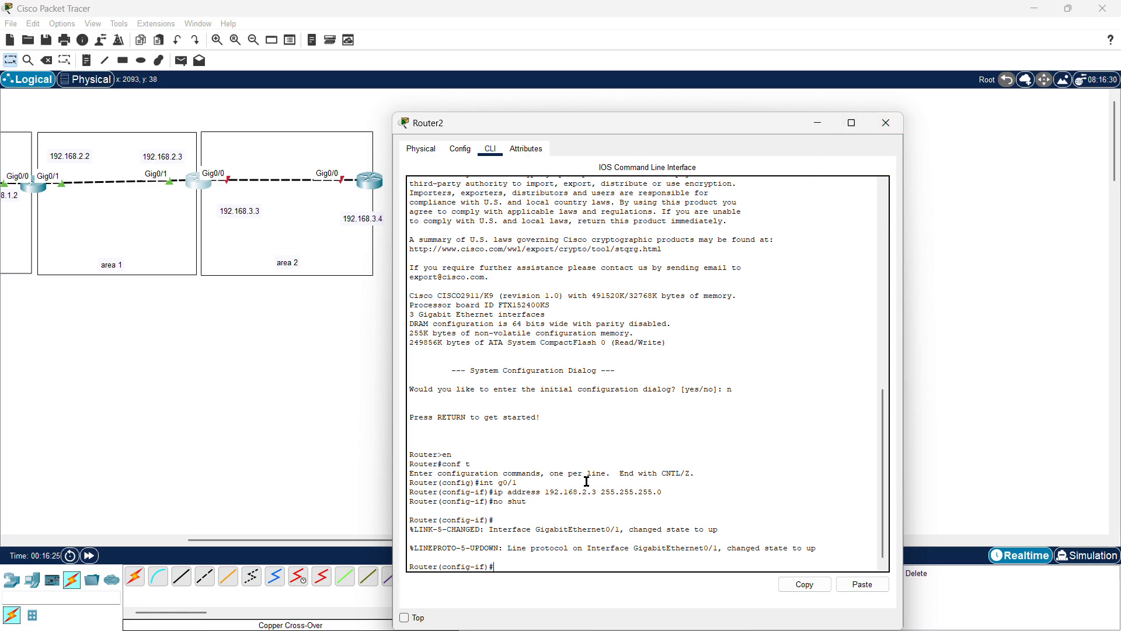
Step: Configure the third router's g0/0 with ip address 192.168.3.3 255.255.255.0, enable it with no shut, and close the window
{"action": "type", "text": "int g0/0"}
{"action": "key", "text": "Return"}
{"action": "type", "text": "ip addr"}
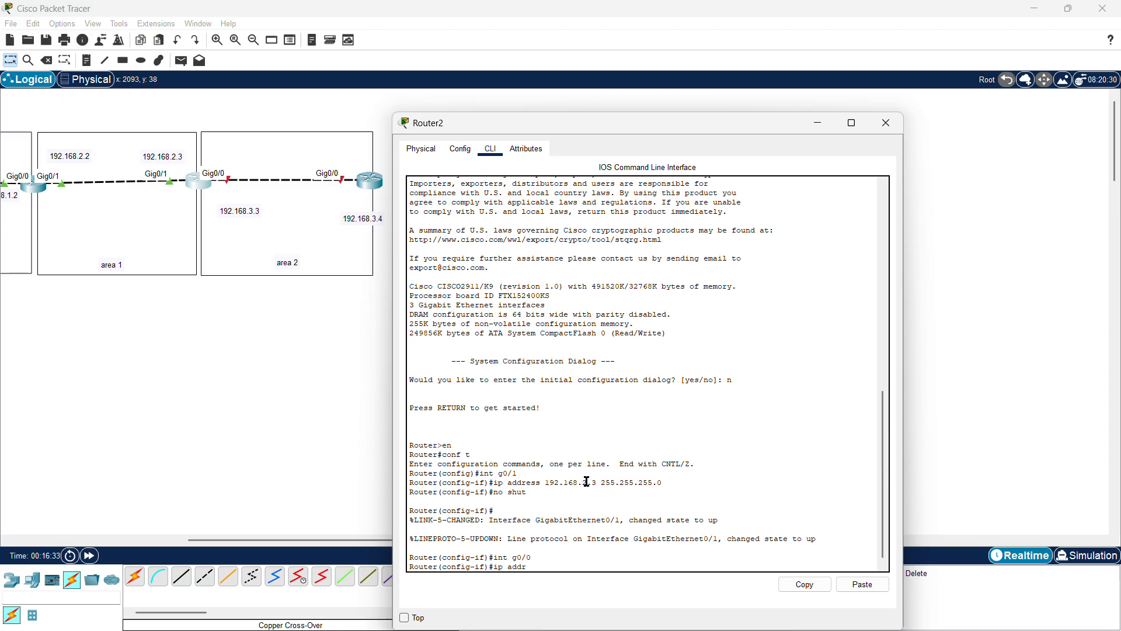
{"action": "type", "text": "ess"}
{"action": "type", "text": "192.168.3.3.255.255.255.0"}
{"action": "key", "text": "Return"}
{"action": "type", "text": "nfig-if)#n"}
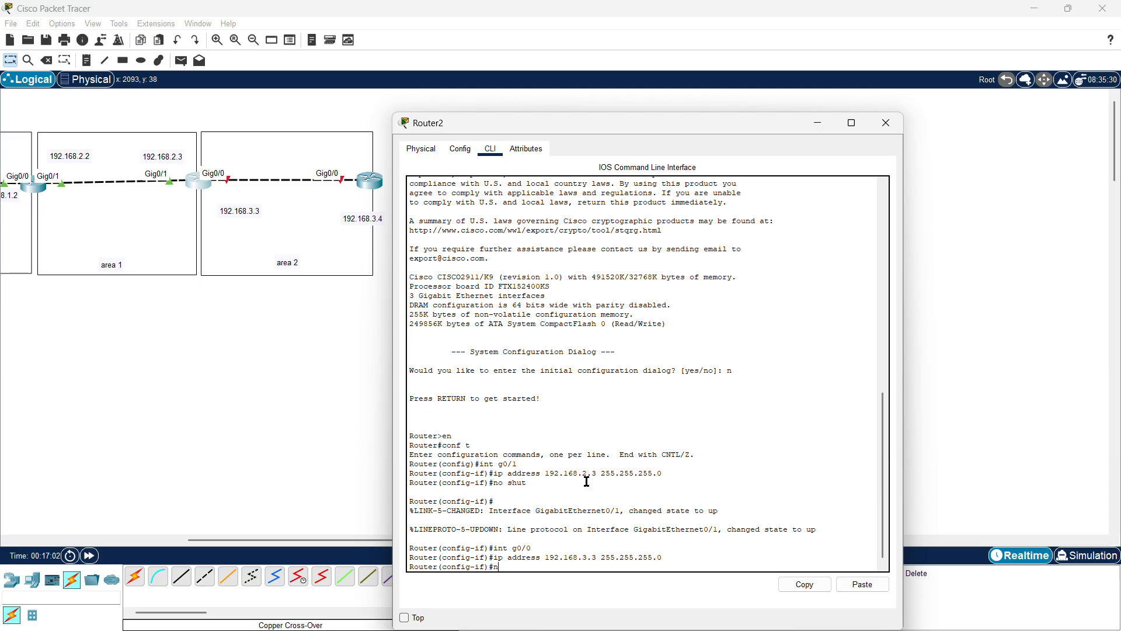
{"action": "type", "text": "o shut"}
{"action": "key", "text": "Return"}
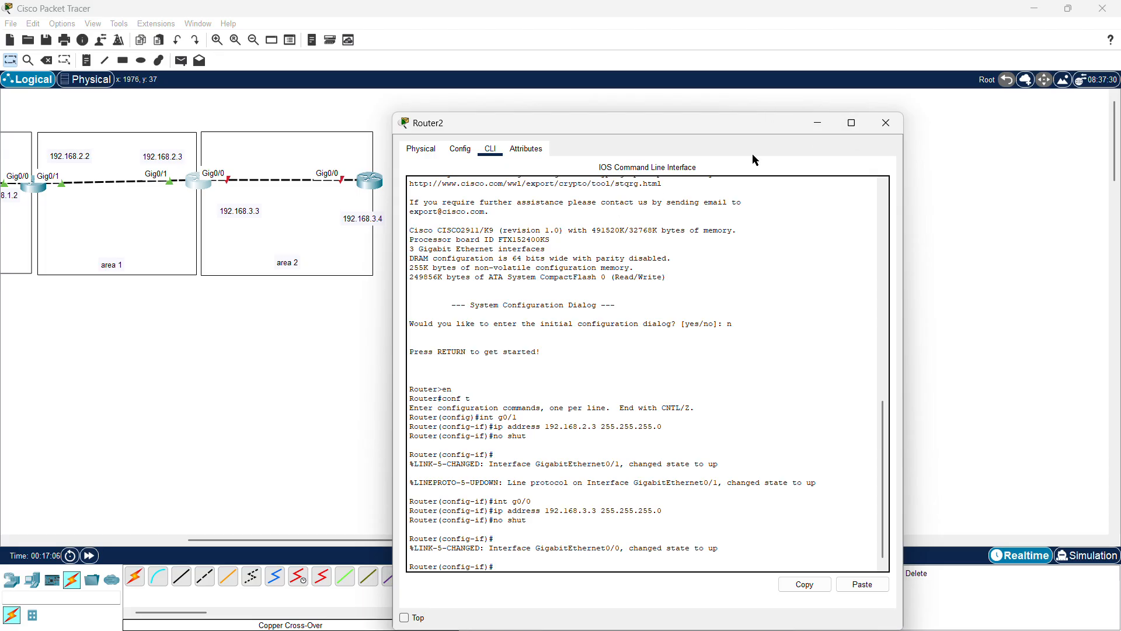
{"action": "left_click", "coordinate": [899, 131]}
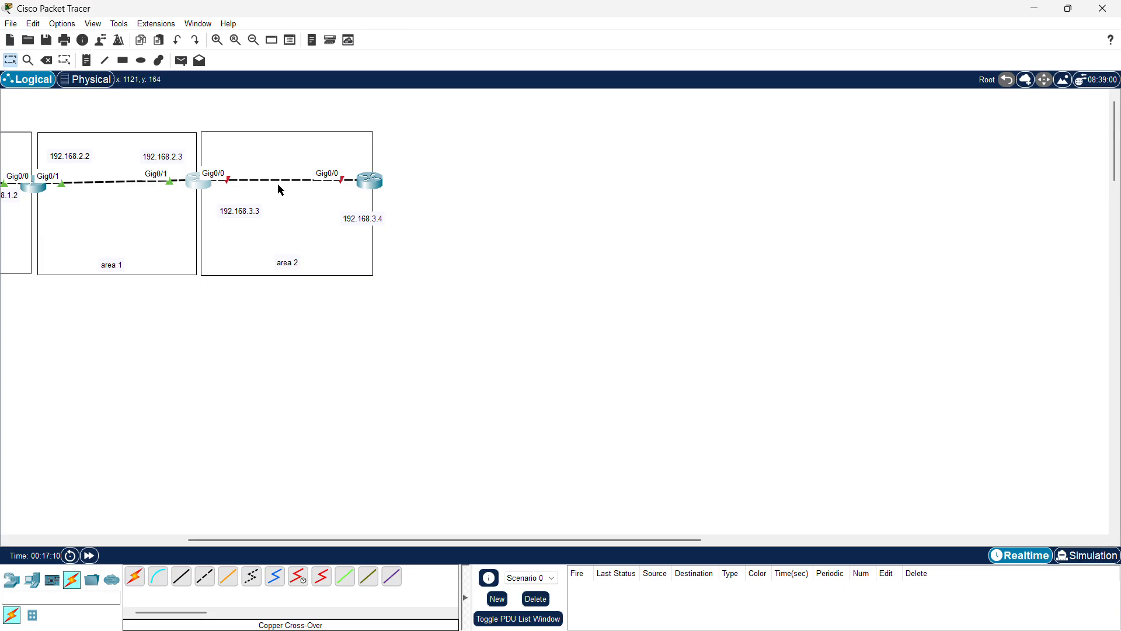
Step: Open the fourth router's CLI, decline the initial configuration dialog, and enter global configuration mode
{"action": "left_click", "coordinate": [377, 186]}
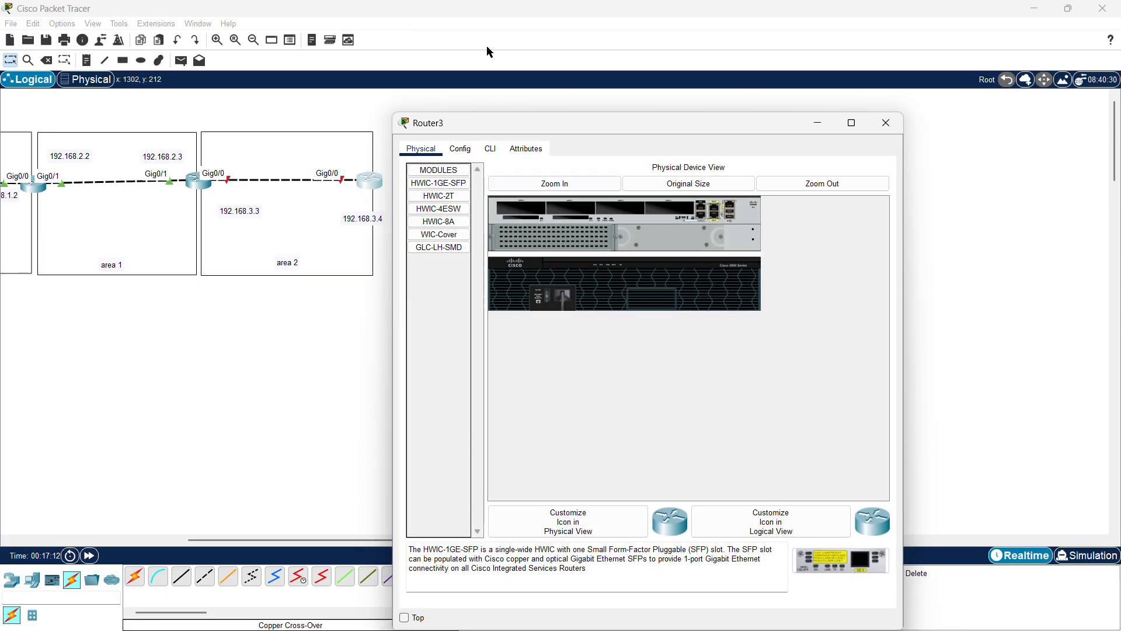
{"action": "left_click", "coordinate": [490, 149]}
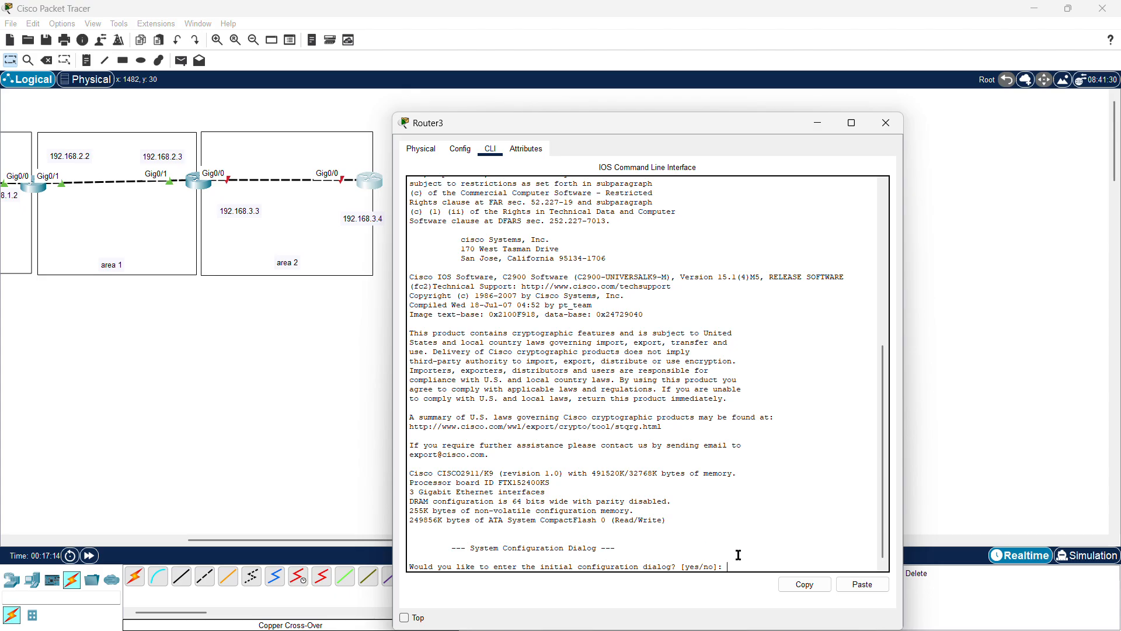
{"action": "type", "text": "n"}
{"action": "key", "text": "Return"}
{"action": "key", "text": "Return"}
{"action": "type", "text": "en"}
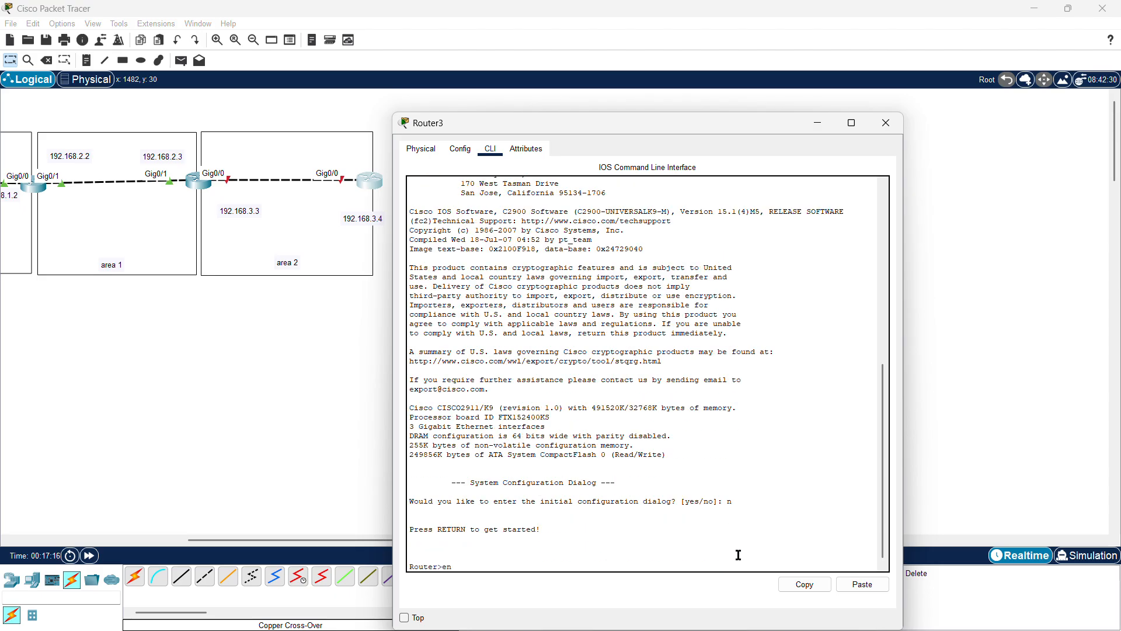
{"action": "key", "text": "Return"}
{"action": "type", "text": "conf t"}
{"action": "key", "text": "Return"}
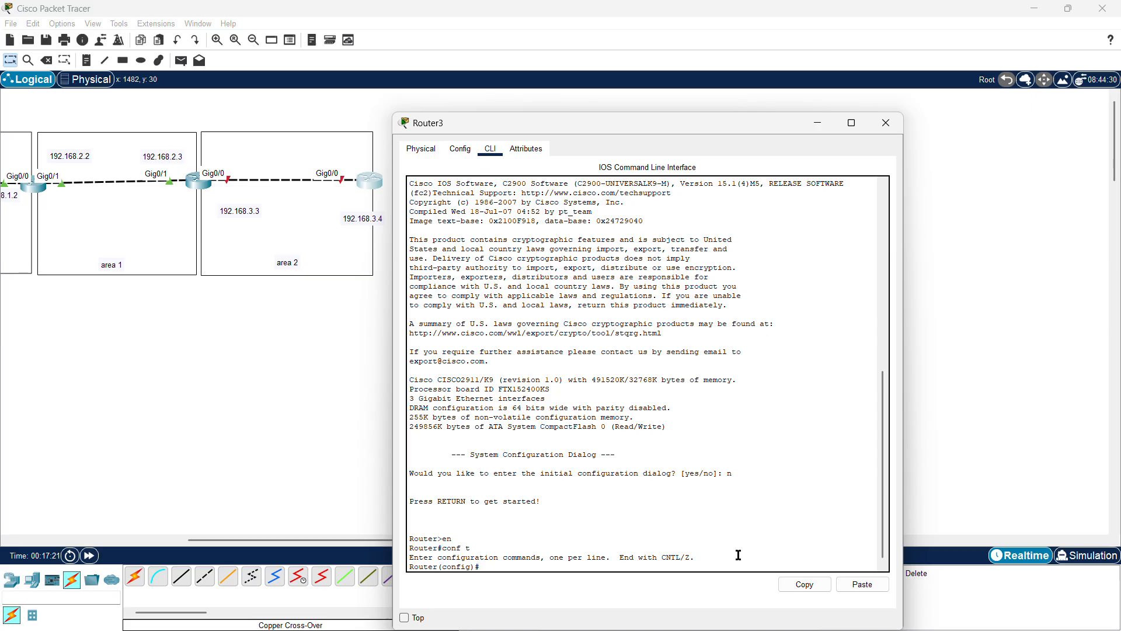
Step: Configure the fourth router's g0/0 with ip address 192.168.3.4 255.255.255.0, enable it with no shut, and close the window
{"action": "type", "text": "int go/0"}
{"action": "key", "text": "Return"}
{"action": "type", "text": "ip ad"}
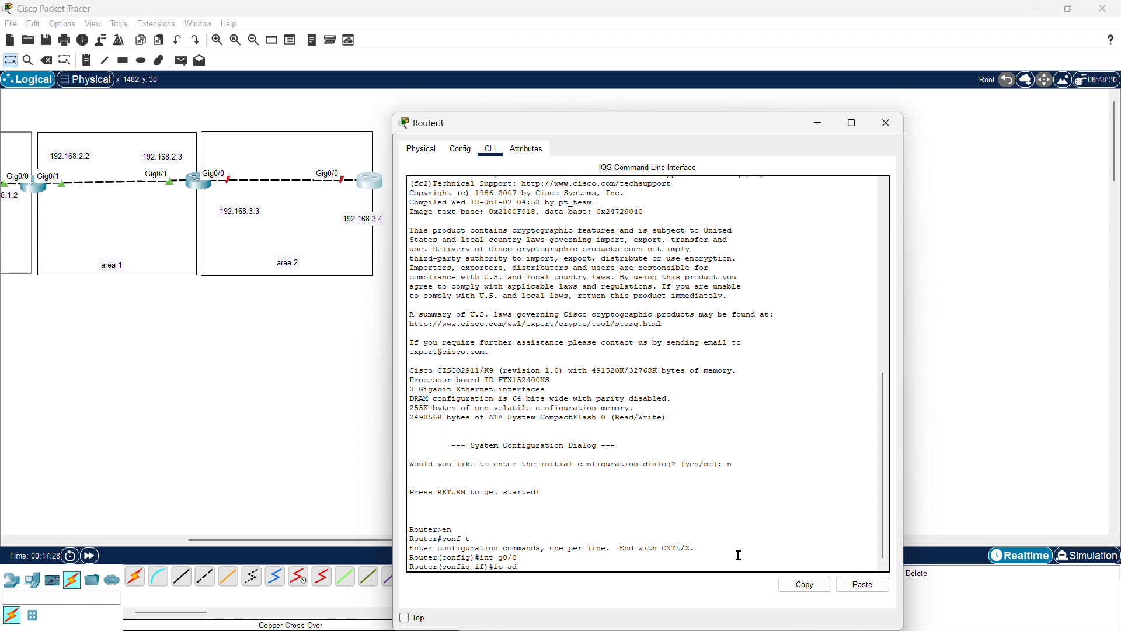
{"action": "type", "text": "dress 192.168.3.4 35"}
{"action": "key", "text": "BackSpace"}
{"action": "key", "text": "BackSpace"}
{"action": "type", "text": "255.255.255.0"}
{"action": "key", "text": "Return"}
{"action": "type", "text": "no shut"}
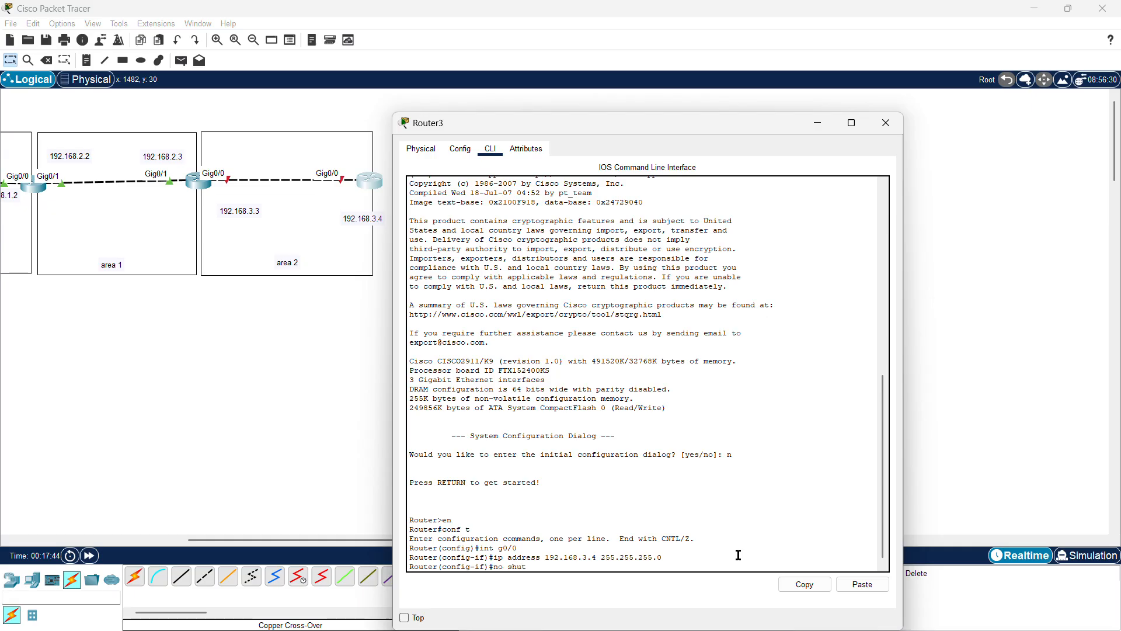
{"action": "key", "text": "Return"}
{"action": "key", "text": "Return"}
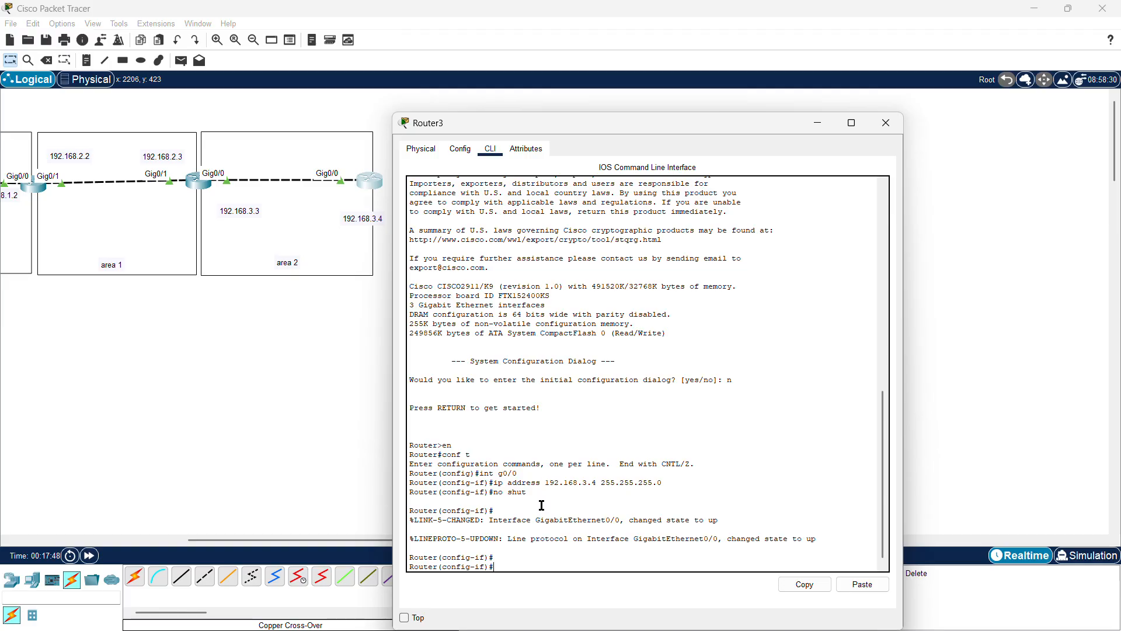
{"action": "left_click_drag", "start_coordinate": [500, 563], "coordinate": [407, 381]}
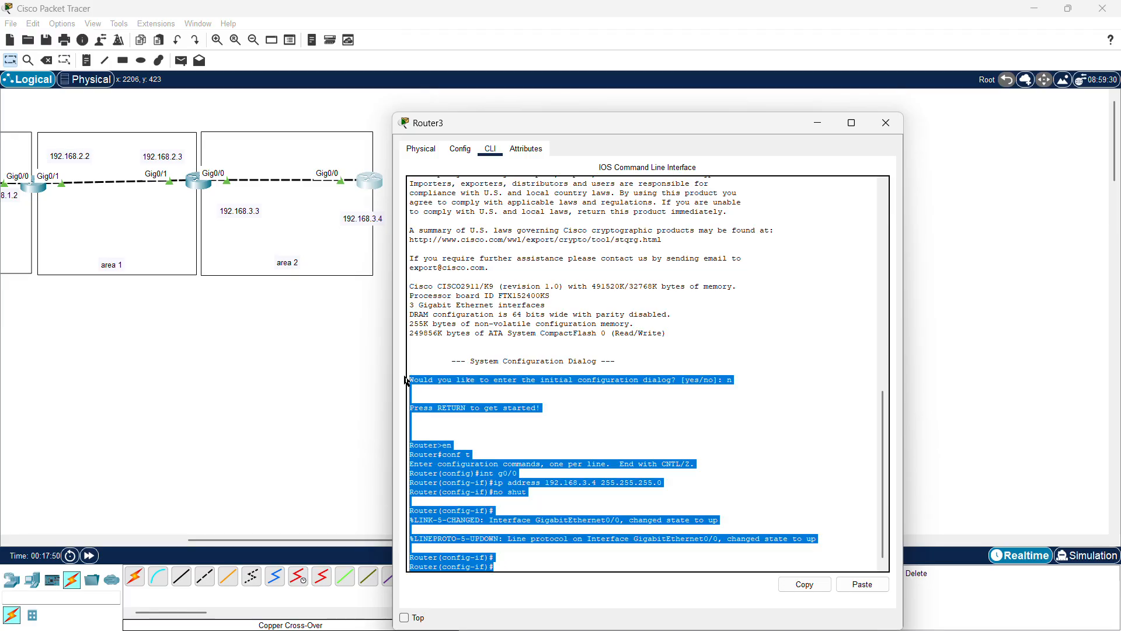
{"action": "left_click", "coordinate": [560, 423]}
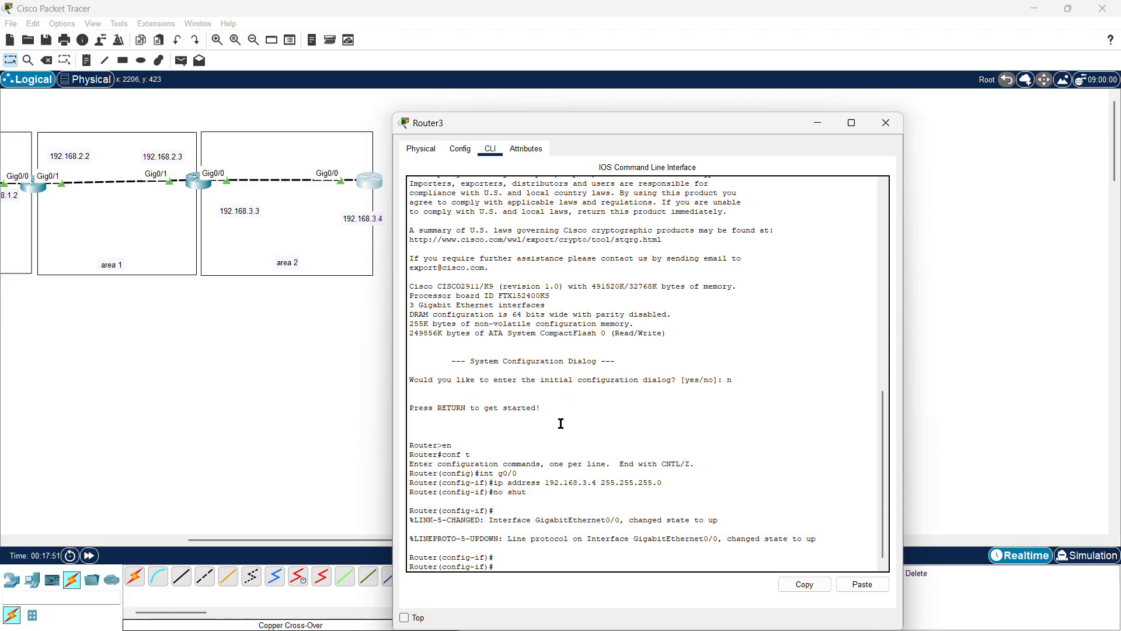
{"action": "left_click", "coordinate": [883, 124]}
Step: Open the first router's CLI and start OSPF process 1 with router ospf 1
{"action": "scroll", "coordinate": [377, 307], "scroll_direction": "right", "scroll_amount": 5}
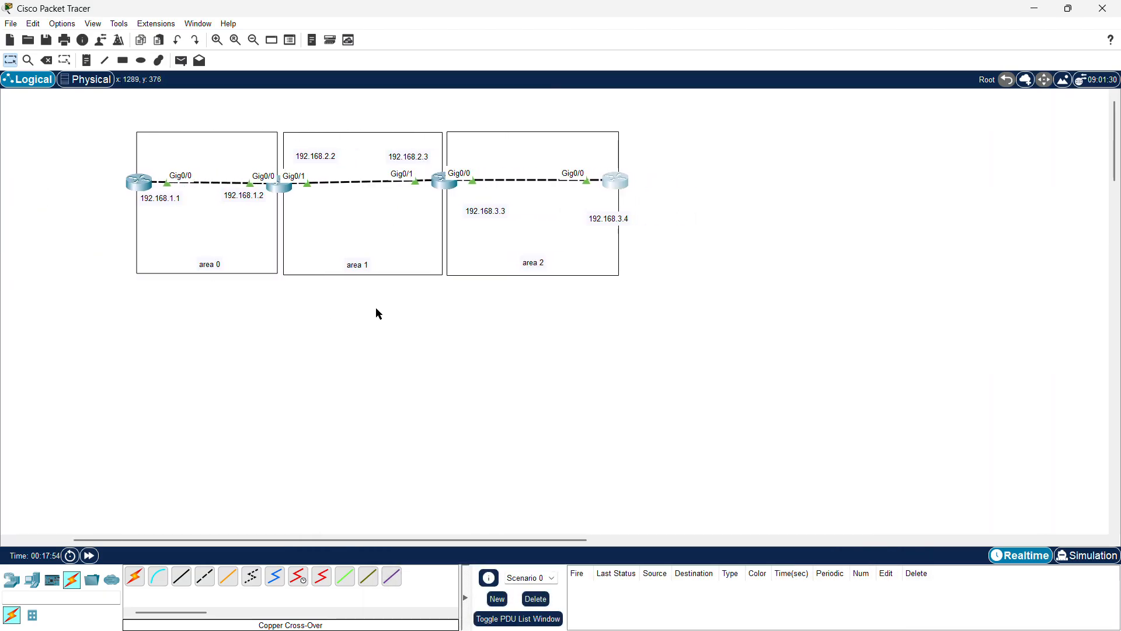
{"action": "scroll", "coordinate": [376, 307], "scroll_direction": "left", "scroll_amount": 1}
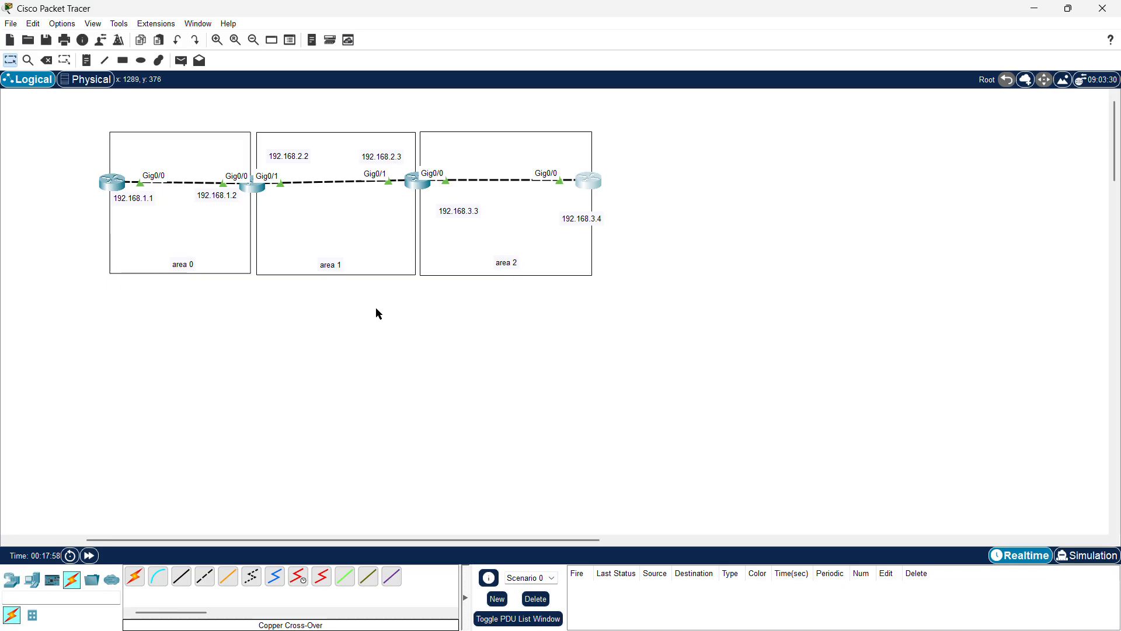
{"action": "left_click", "coordinate": [124, 187]}
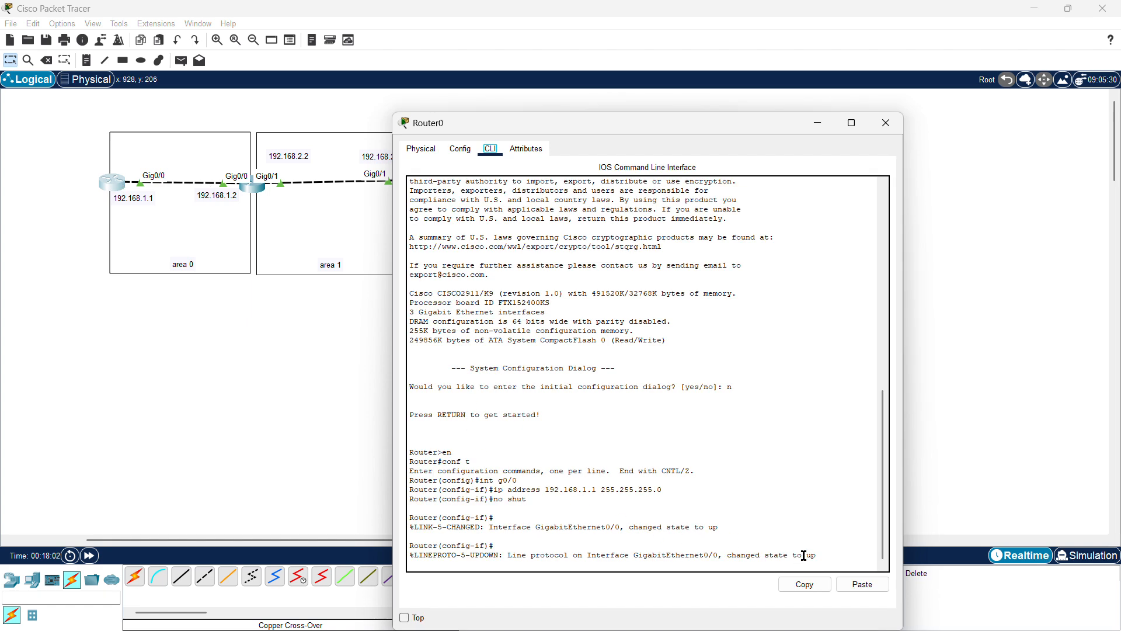
{"action": "key", "text": "Return"}
{"action": "key", "text": "Return"}
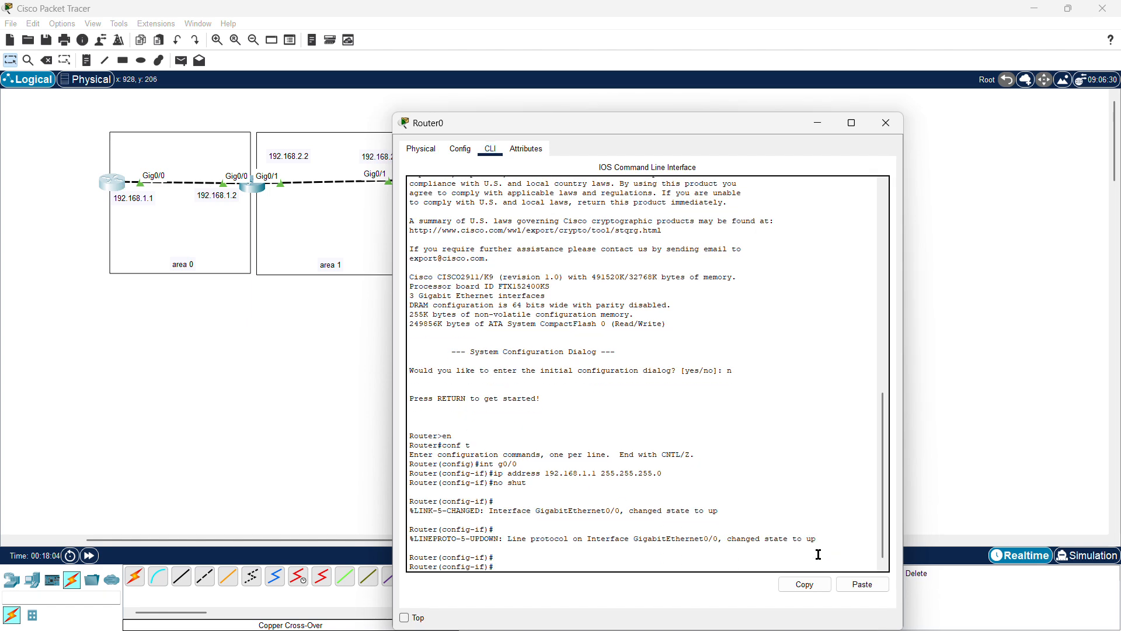
{"action": "type", "text": "router ospf 1"}
{"action": "key", "text": "Return"}
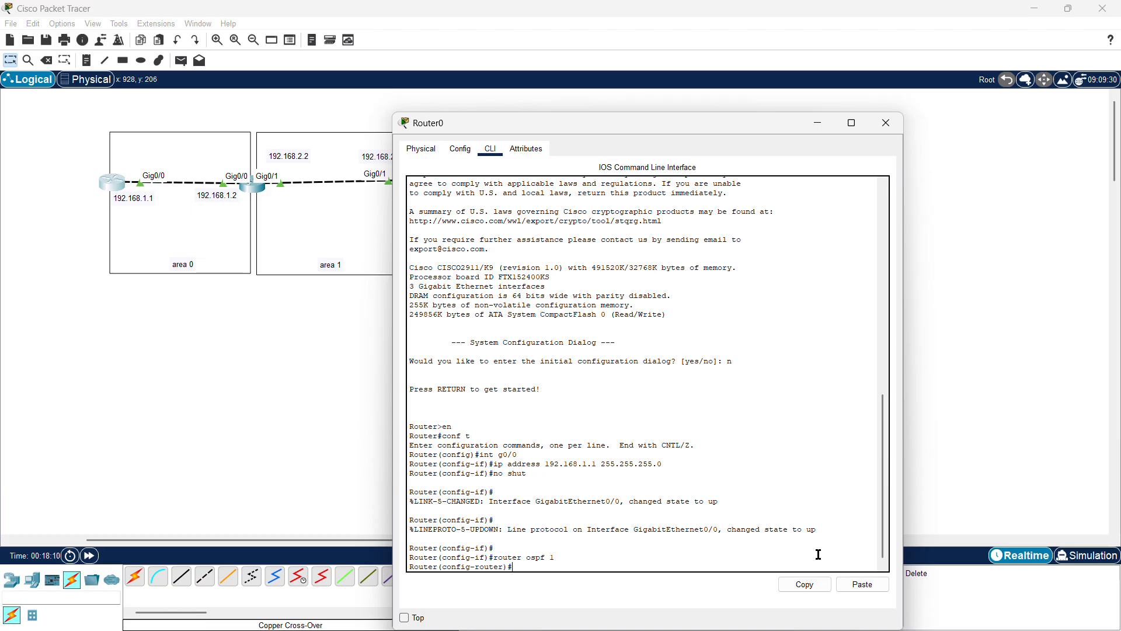
Step: Set the first router's OSPF router-id to 1.1.1.1
{"action": "type", "text": "router-i"}
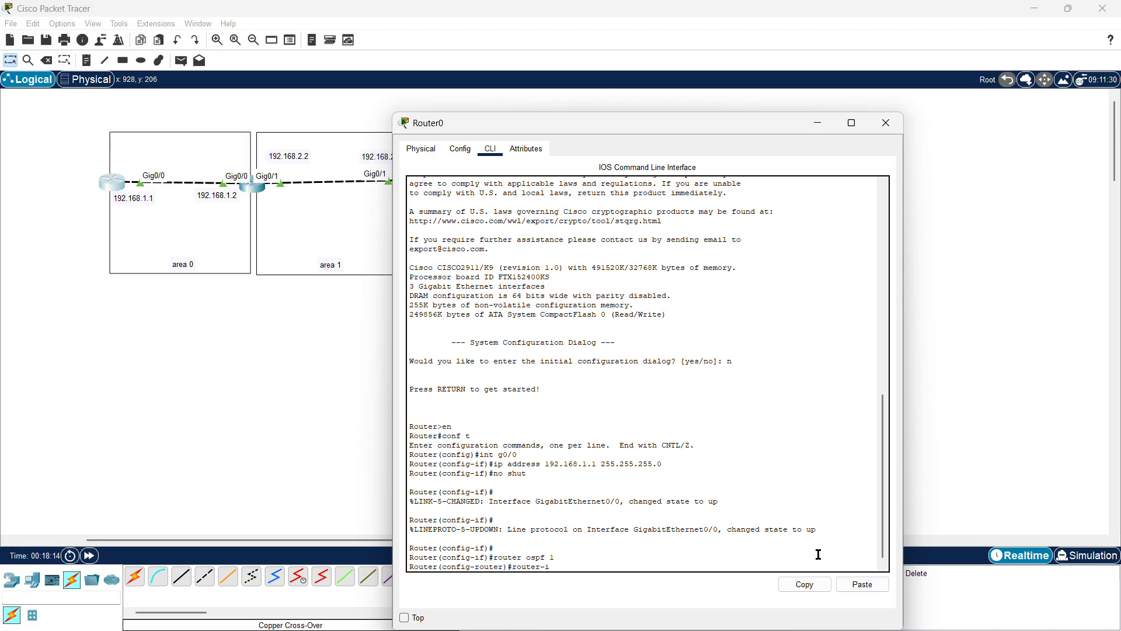
{"action": "key", "text": "BackSpace"}
{"action": "type", "text": "-id"}
{"action": "type", "text": "1.1.1.1"}
{"action": "key", "text": "Return"}
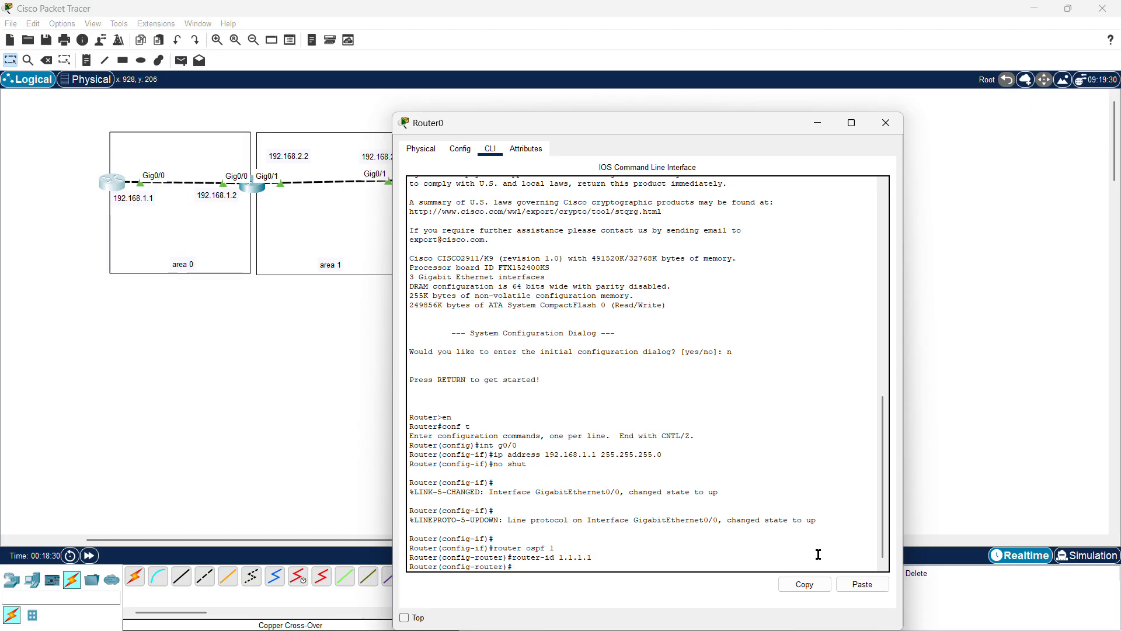
Step: Advertise network 192.168.1.0 with wildcard 0.0.0.255 in area 0 on the first router
{"action": "type", "text": "network"}
{"action": "type", "text": "192.168.1.0 0.0.0.255 area 0"}
{"action": "key", "text": "Return"}
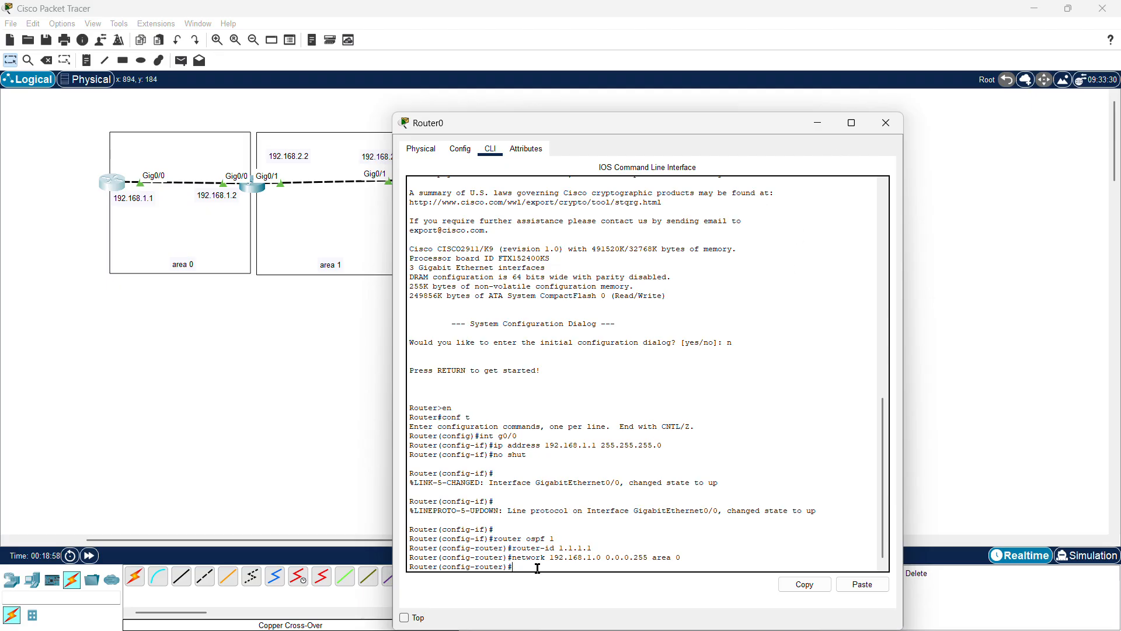
Step: Display the first router's OSPF interface summary with do sh ip ospf int br
{"action": "type", "text": "do sh ip ospf ne"}
{"action": "key", "text": "BackSpace"}
{"action": "key", "text": "BackSpace"}
{"action": "key", "text": "BackSpace"}
{"action": "key", "text": "BackSpace"}
{"action": "type", "text": "int br"}
{"action": "key", "text": "Return"}
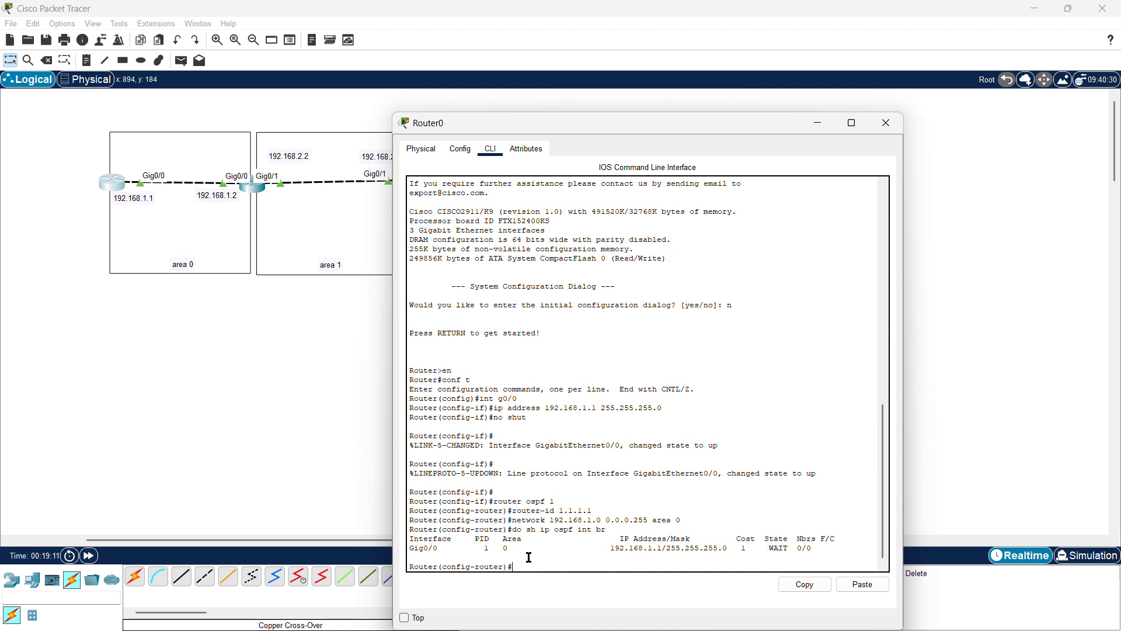
Step: Examine the OSPF interface summary rows by highlighting them, then close the first router's window
{"action": "left_click_drag", "start_coordinate": [513, 567], "coordinate": [408, 539]}
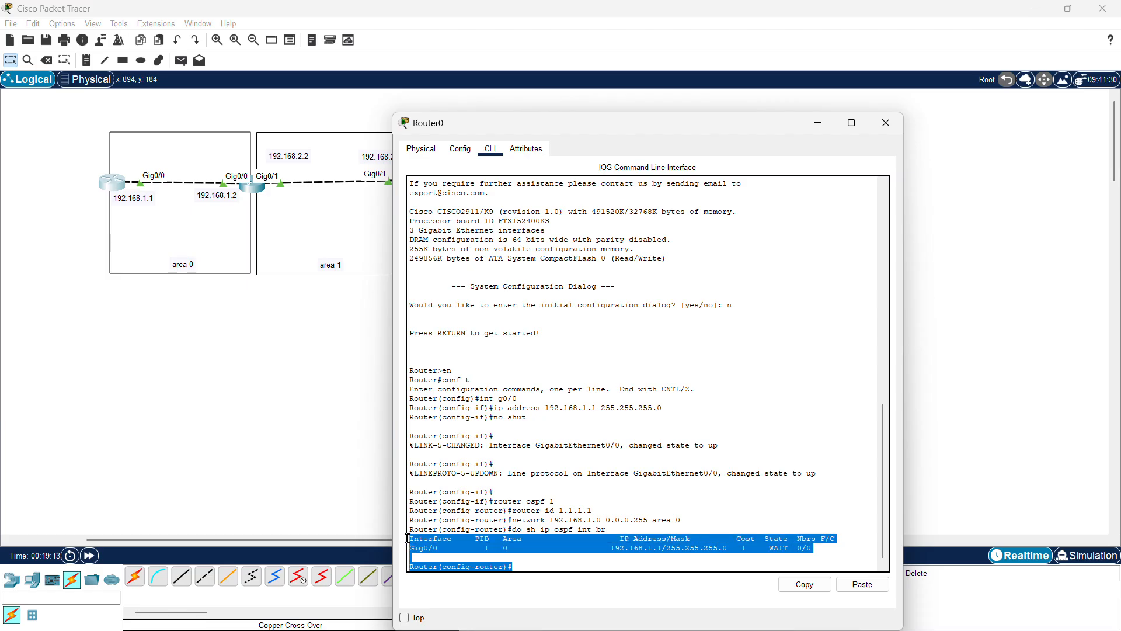
{"action": "left_click", "coordinate": [538, 556]}
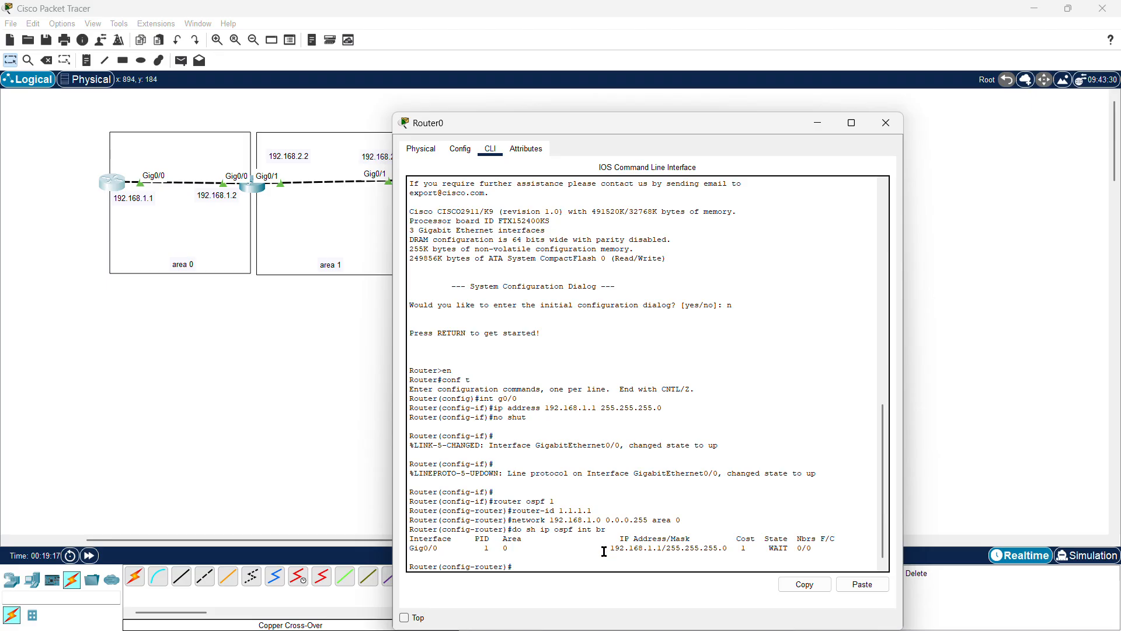
{"action": "left_click_drag", "start_coordinate": [605, 552], "coordinate": [848, 553]}
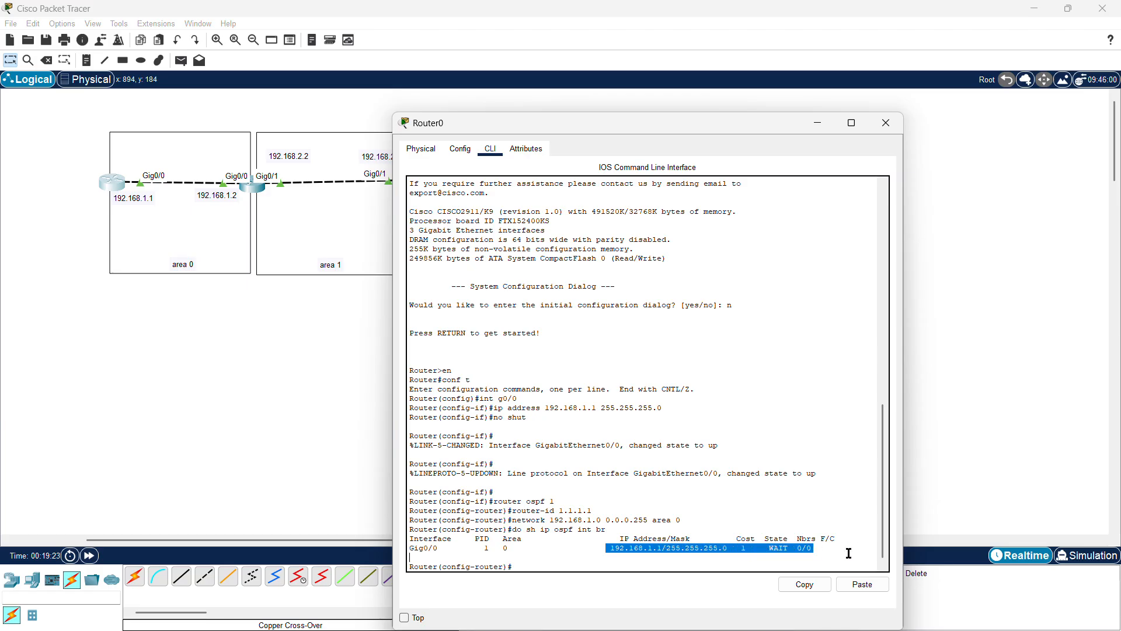
{"action": "left_click", "coordinate": [759, 512]}
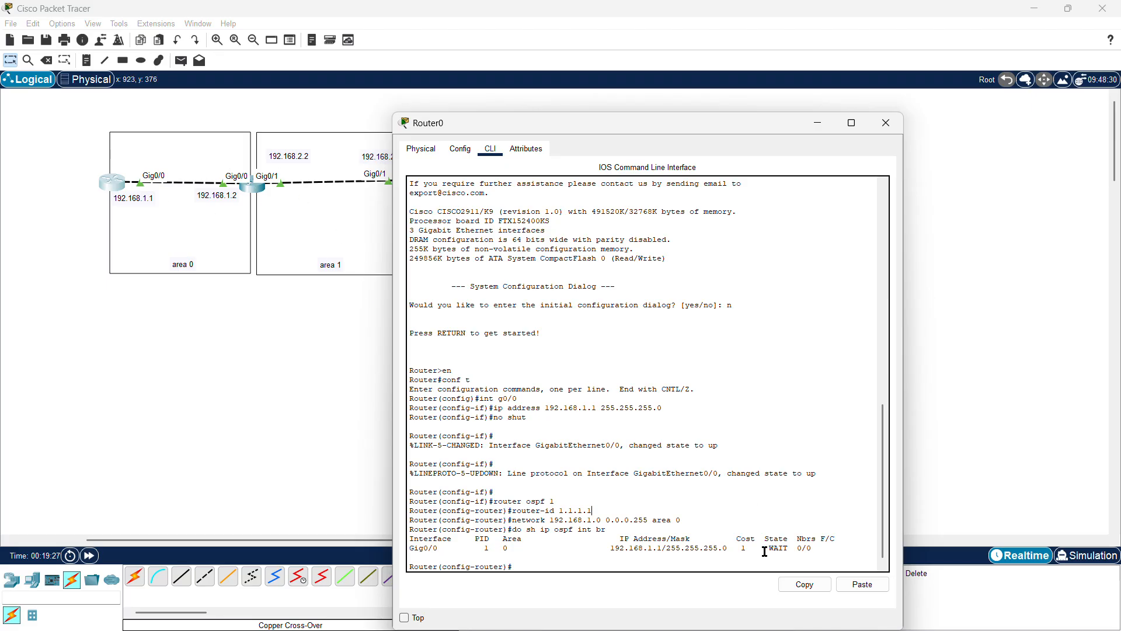
{"action": "left_click_drag", "start_coordinate": [792, 547], "coordinate": [763, 530]}
{"action": "left_click", "coordinate": [743, 505]}
{"action": "left_click_drag", "start_coordinate": [762, 546], "coordinate": [798, 548]}
{"action": "left_click", "coordinate": [776, 504]}
{"action": "left_click", "coordinate": [886, 125]}
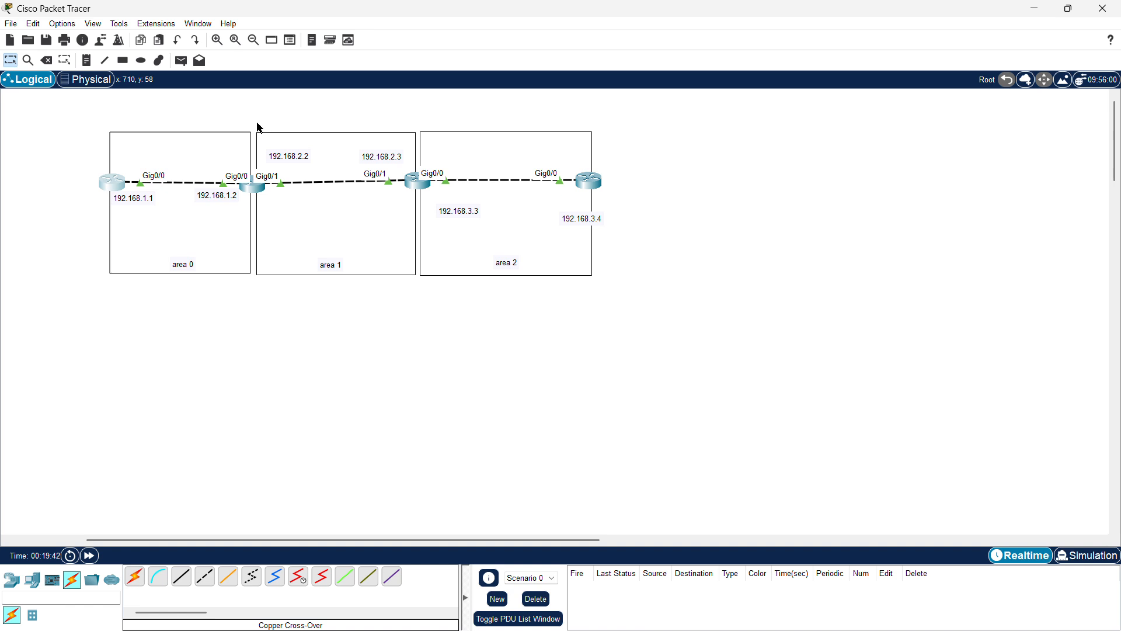
Step: Open the second router's CLI and start OSPF process 1 with router ospf 1
{"action": "left_click", "coordinate": [257, 190]}
{"action": "left_click", "coordinate": [826, 565]}
{"action": "key", "text": "Return"}
{"action": "key", "text": "Return"}
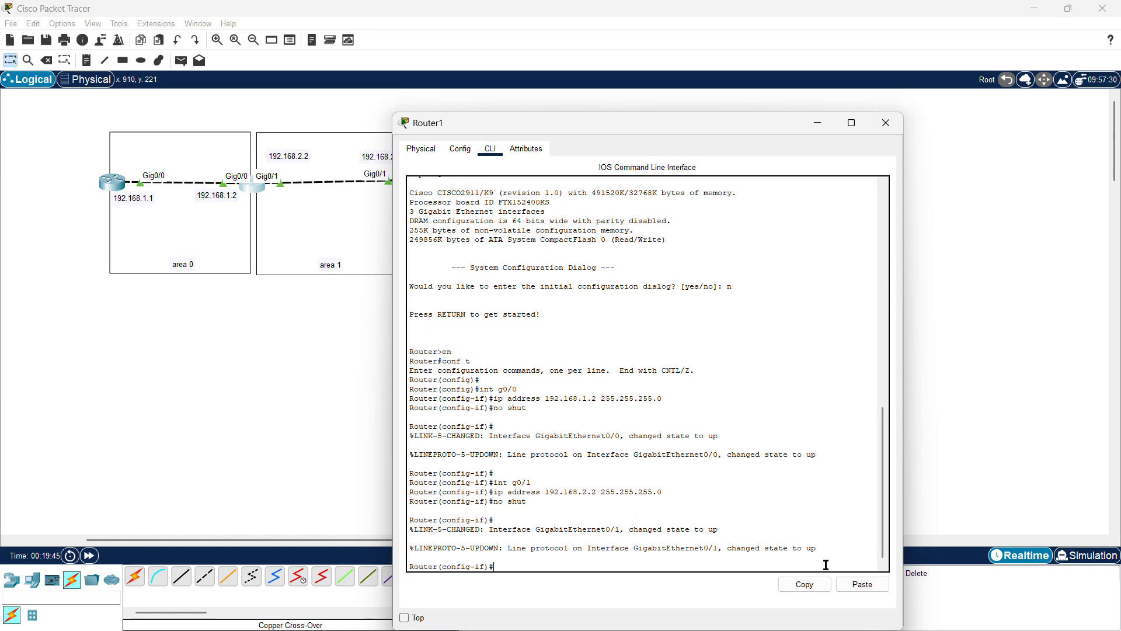
{"action": "type", "text": "rout"}
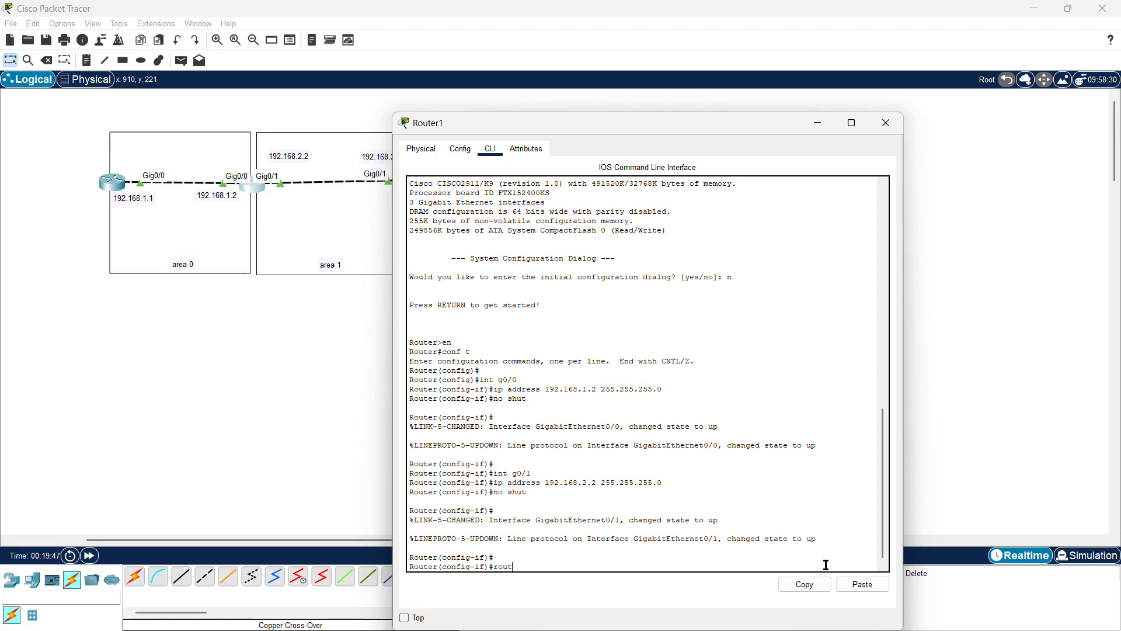
{"action": "type", "text": "er ospf 1"}
{"action": "key", "text": "Return"}
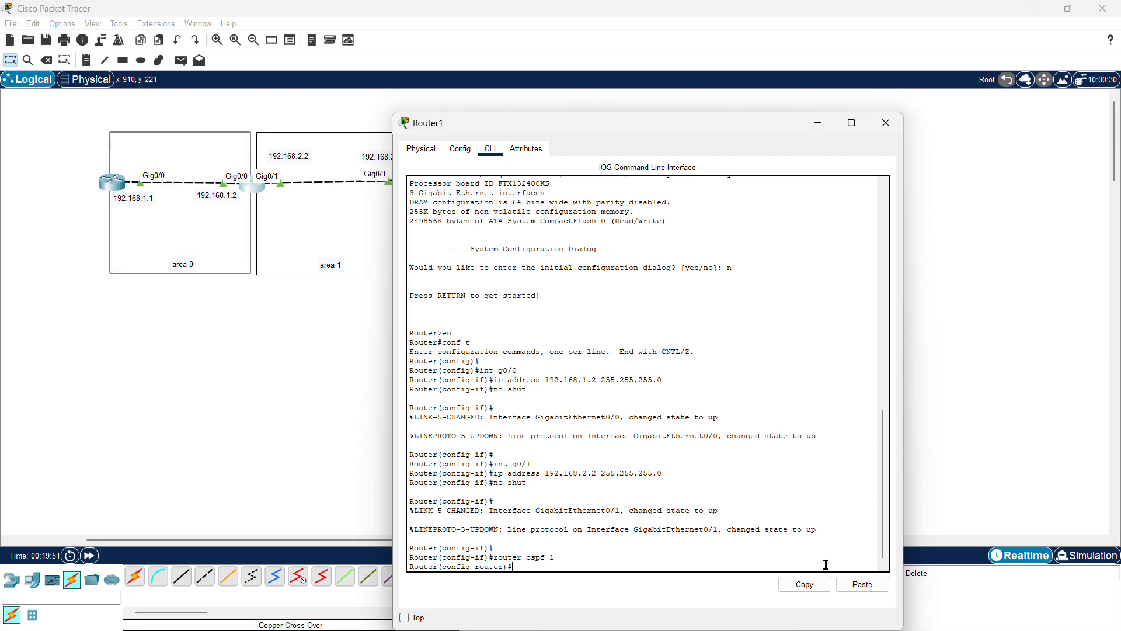
Step: Set the second router's OSPF router-id to 2.2.2.2 and begin entering a network statement
{"action": "type", "text": "router-id 2.2.2.2"}
{"action": "key", "text": "Return"}
{"action": "type", "text": "network 192.168.1.0 0.0.0.255 area 0"}
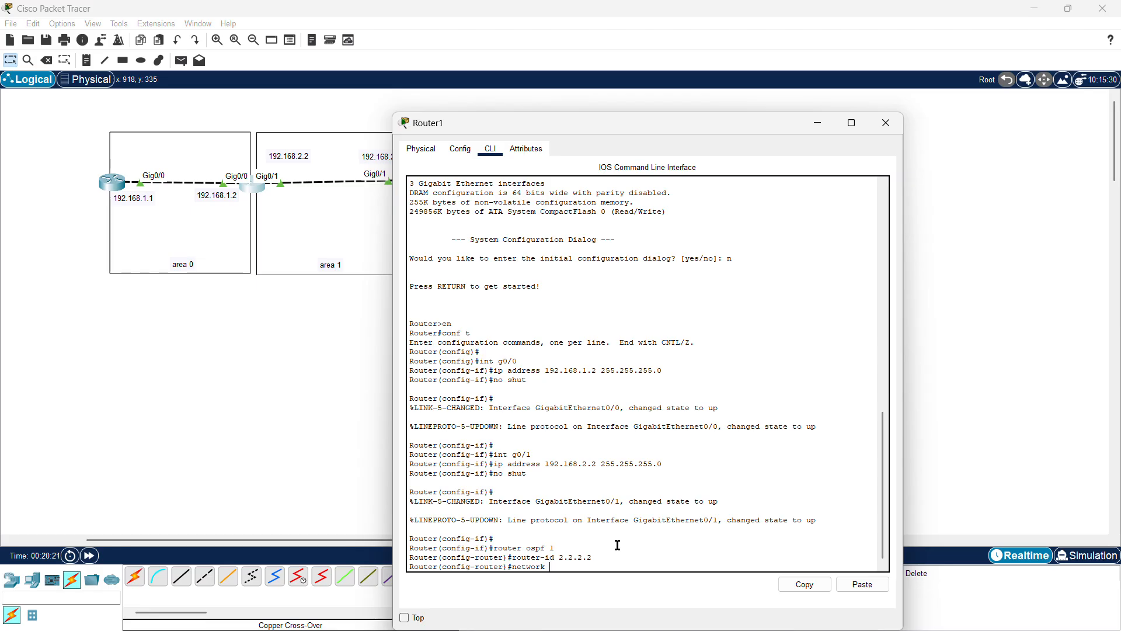
Step: Advertise network 192.168.1.0 with wildcard 0.0.0.255 in area 0 on the second router
{"action": "type", "text": "92.168.1.0 0.0.0.255"}
{"action": "type", "text": "area 0"}
{"action": "key", "text": "Return"}
Step: Advertise network 192.168.2.0 with wildcard 0.0.0.255 in area 1 on the second router
{"action": "type", "text": "net"}
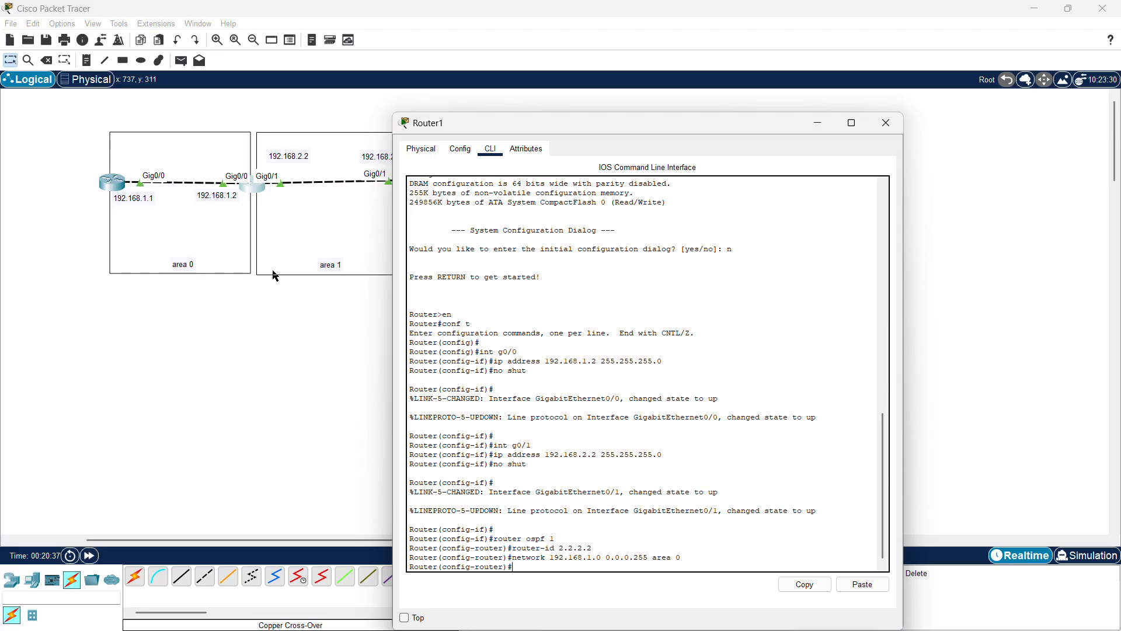
{"action": "type", "text": "work"}
{"action": "type", "text": " 192"}
{"action": "type", "text": ".168.2."}
{"action": "type", "text": "0 0"}
{"action": "type", "text": "255"}
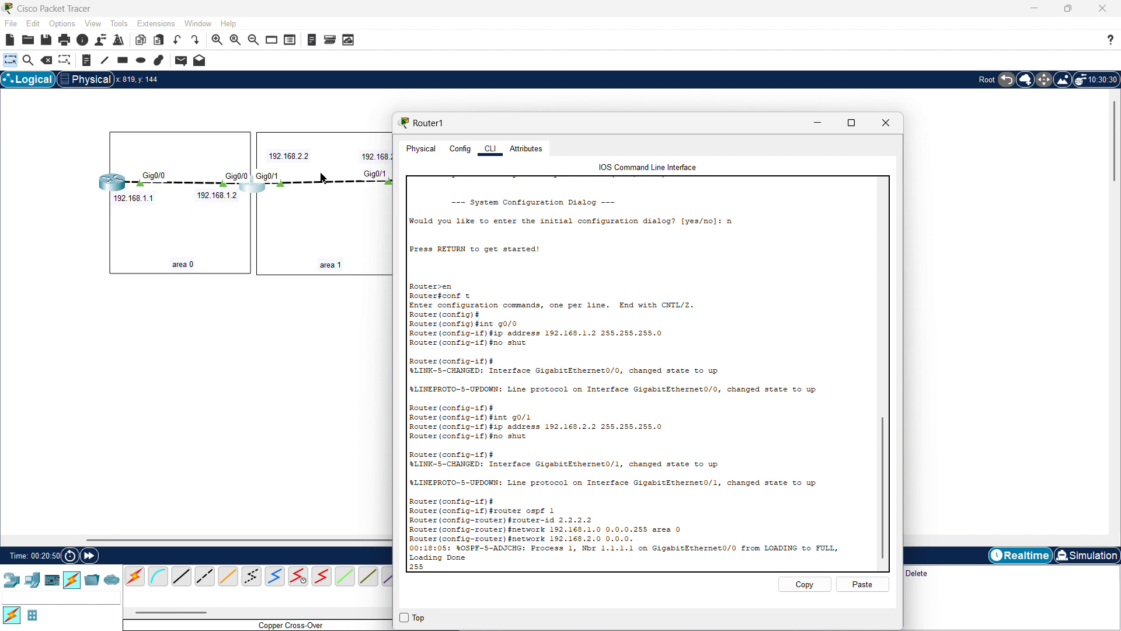
{"action": "type", "text": " area 1"}
{"action": "key", "text": "Return"}
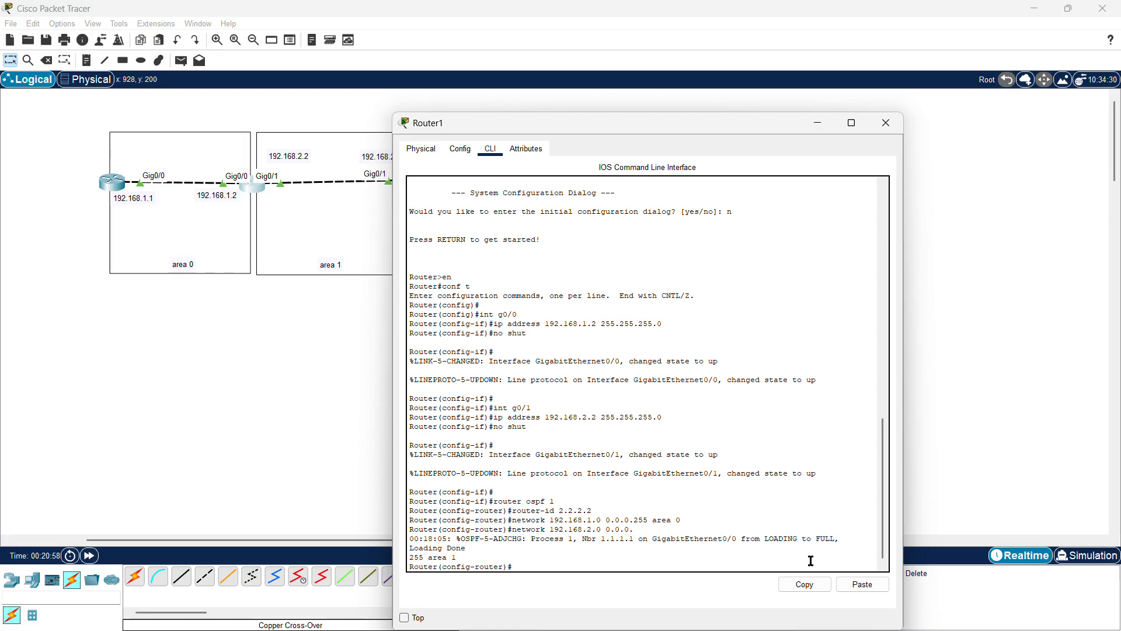
Step: Highlight the second router's OSPF adjacency message and commands, then close its window
{"action": "left_click_drag", "start_coordinate": [838, 548], "coordinate": [513, 519]}
{"action": "left_click_drag", "start_coordinate": [525, 564], "coordinate": [409, 525]}
{"action": "left_click", "coordinate": [635, 486]}
{"action": "left_click", "coordinate": [881, 131]}
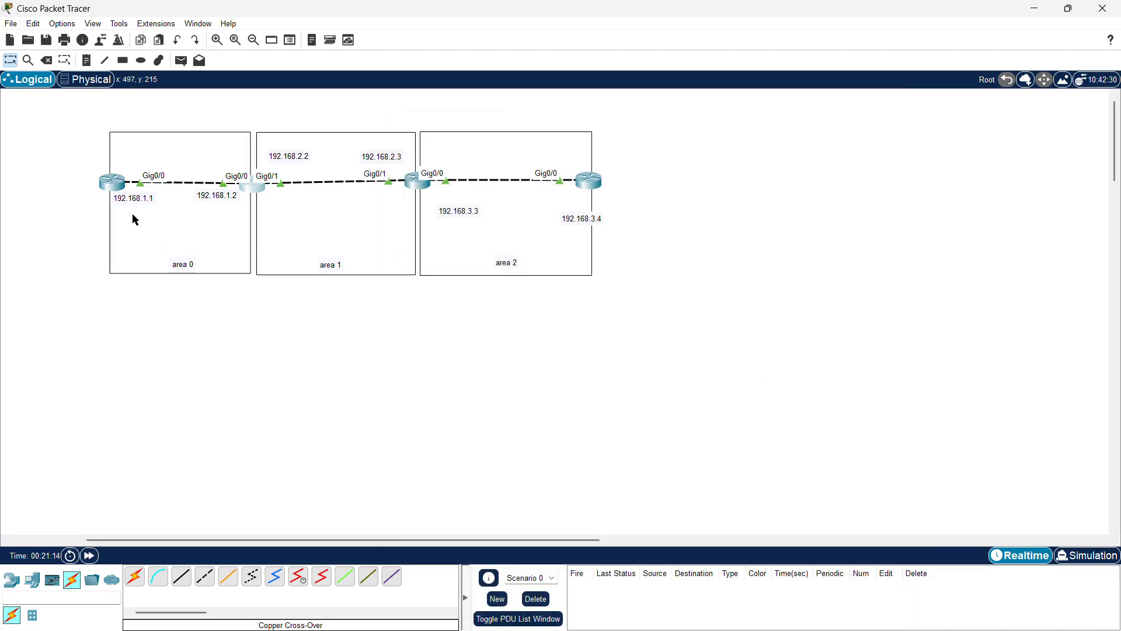
Step: Open the first router's CLI and rerun do sh ip ospf int br
{"action": "left_click", "coordinate": [108, 183]}
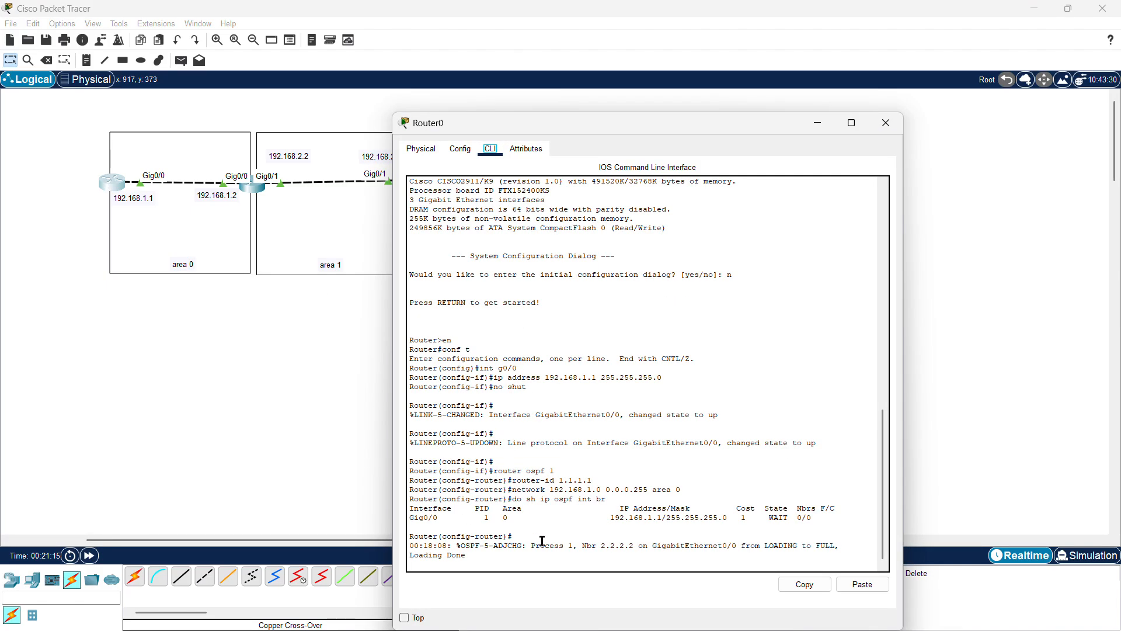
{"action": "left_click_drag", "start_coordinate": [792, 519], "coordinate": [751, 490]}
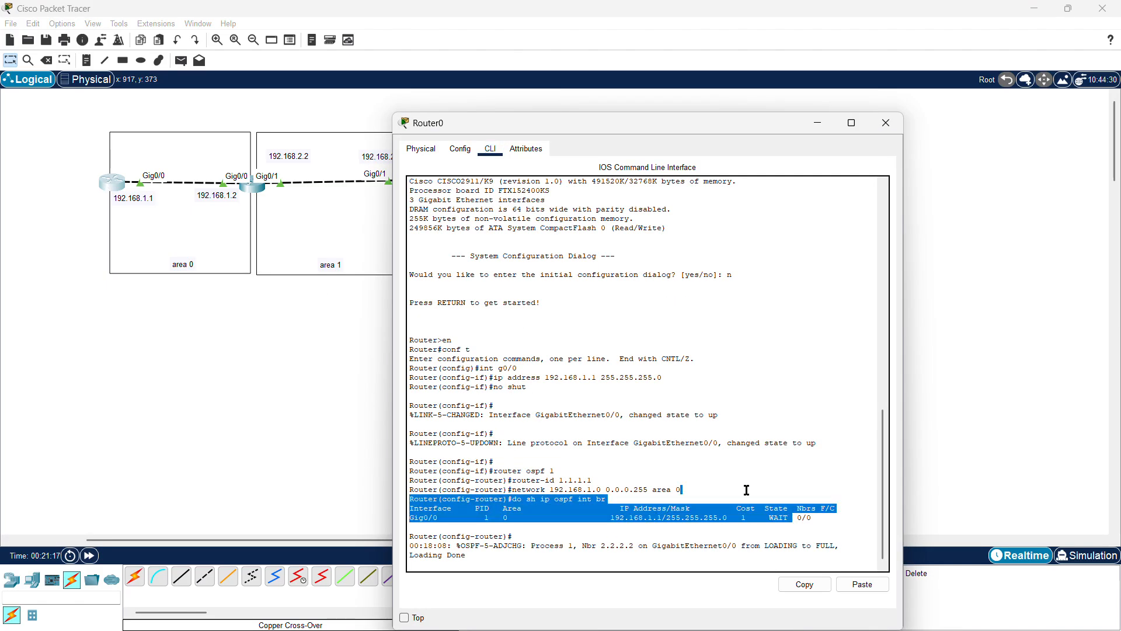
{"action": "left_click", "coordinate": [496, 561]}
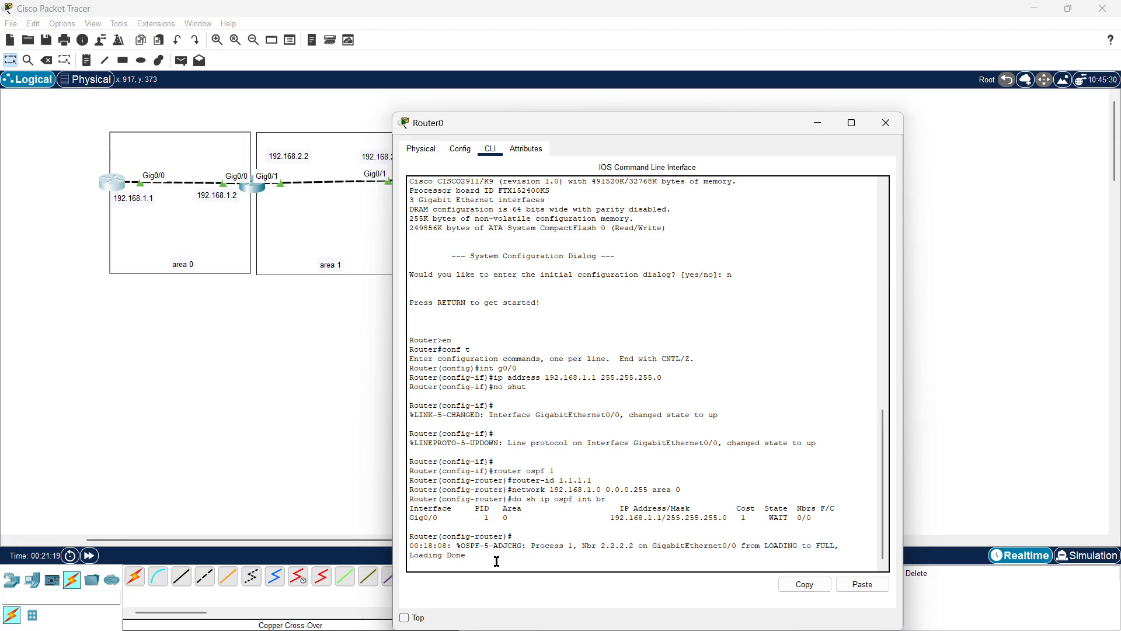
{"action": "key", "text": "Return"}
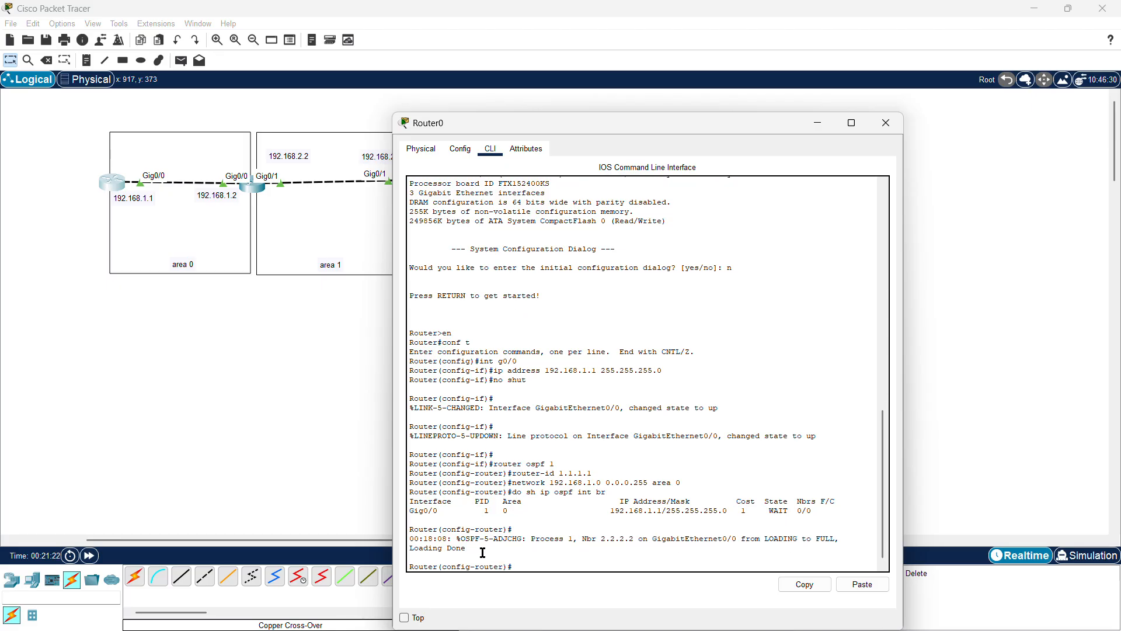
{"action": "key", "text": "Up"}
{"action": "key", "text": "Return"}
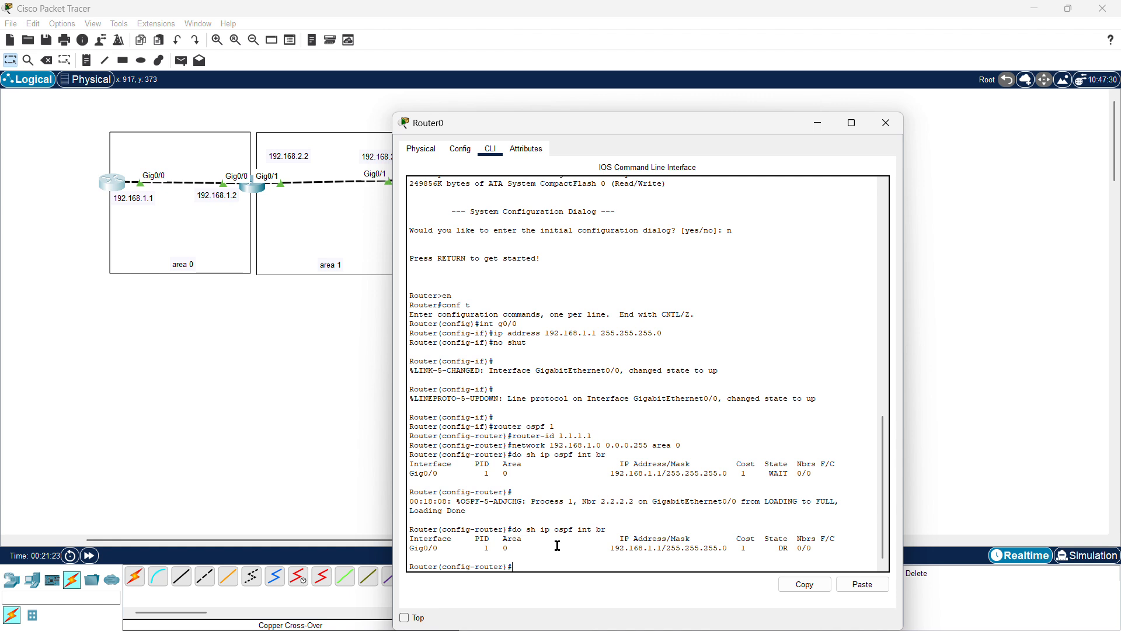
Step: Examine the first router's refreshed OSPF interface summary and configuration lines, then close its window
{"action": "left_click_drag", "start_coordinate": [794, 553], "coordinate": [751, 528]}
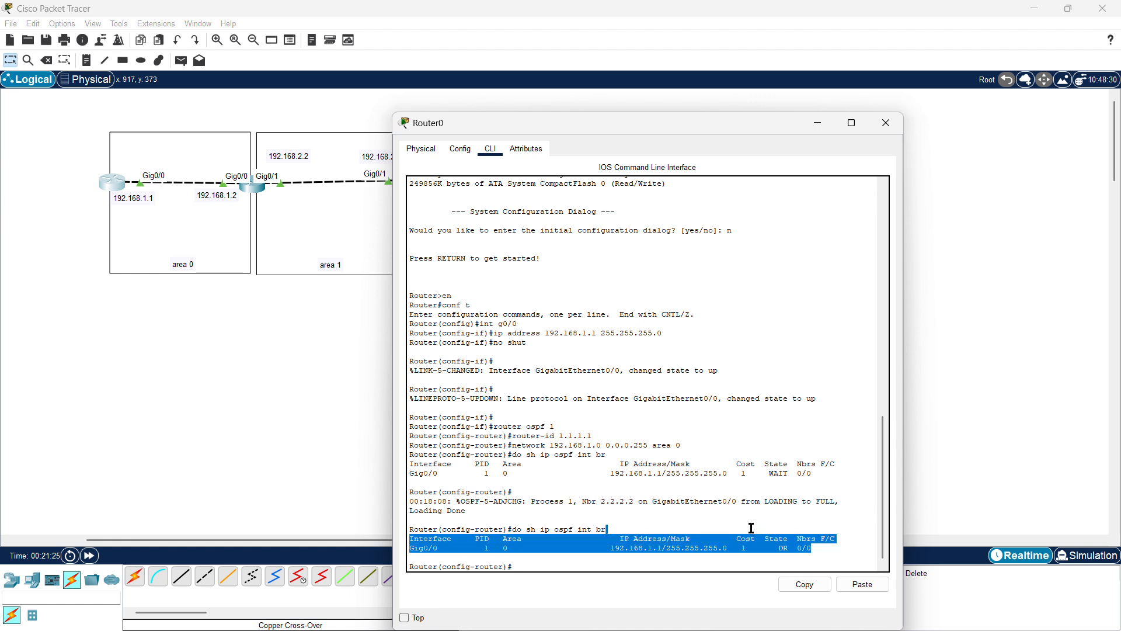
{"action": "left_click", "coordinate": [711, 500]}
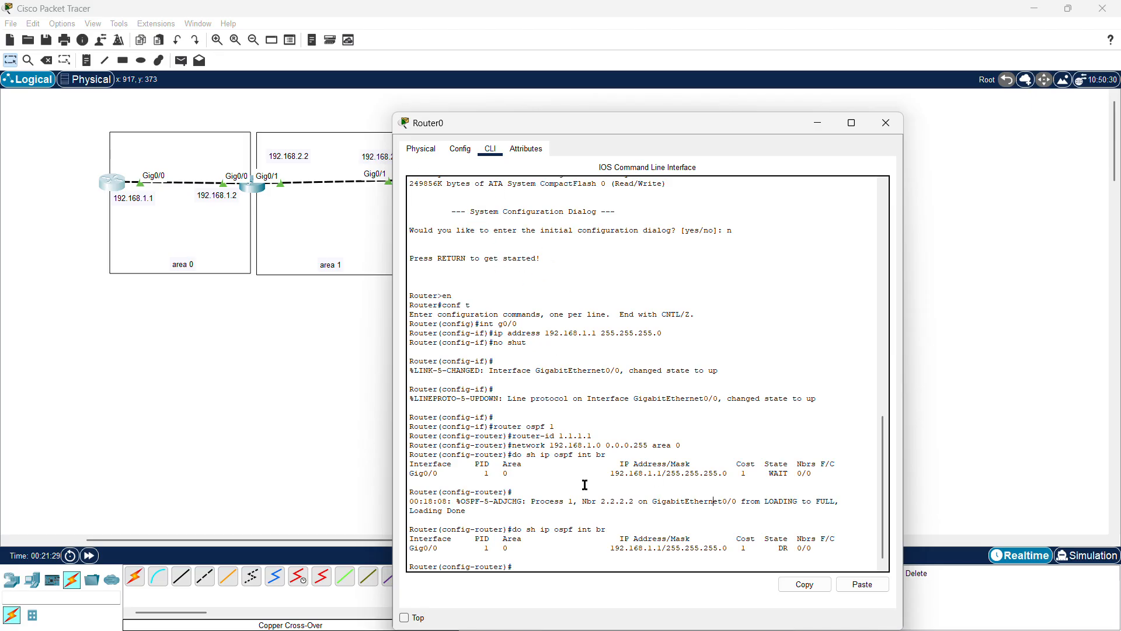
{"action": "left_click_drag", "start_coordinate": [605, 437], "coordinate": [403, 415]}
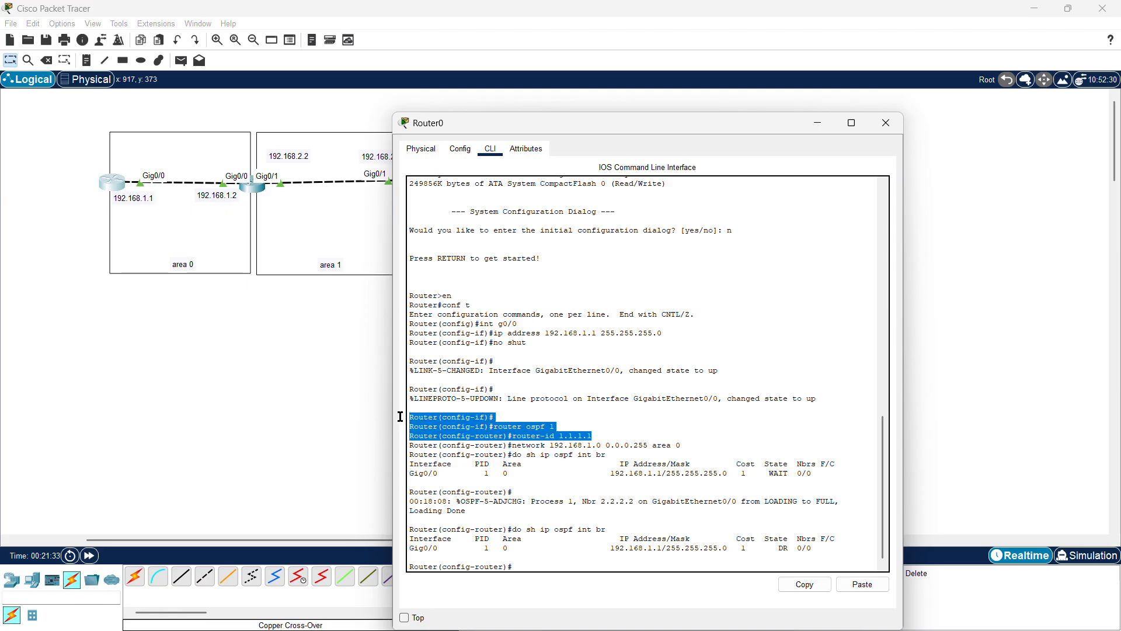
{"action": "left_click_drag", "start_coordinate": [623, 555], "coordinate": [782, 548]}
{"action": "left_click", "coordinate": [717, 552]}
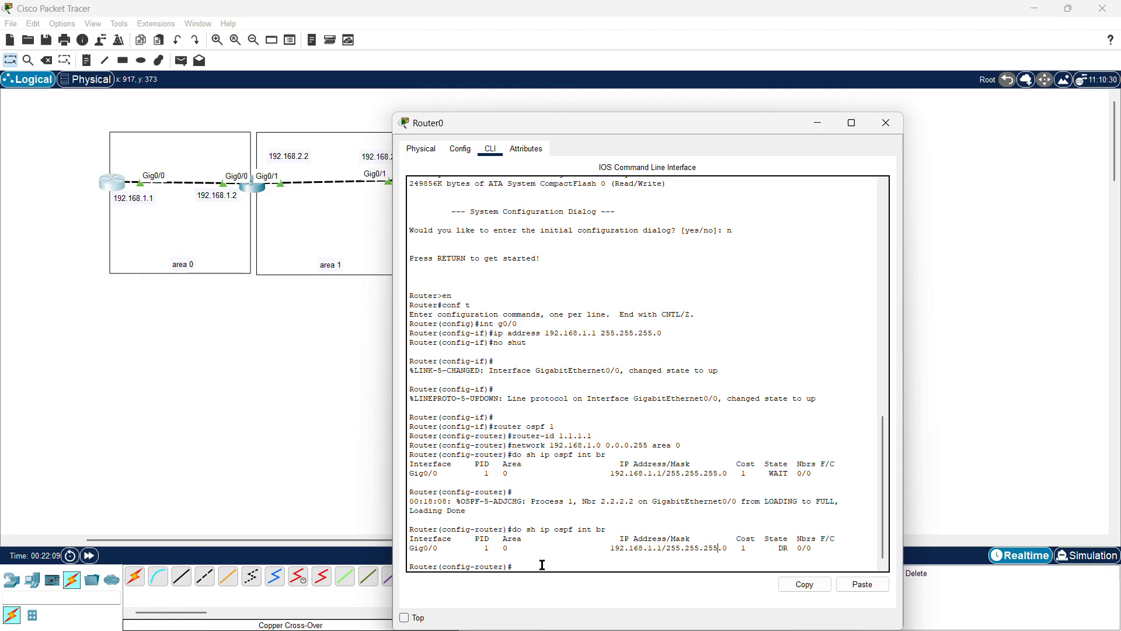
{"action": "left_click", "coordinate": [892, 124]}
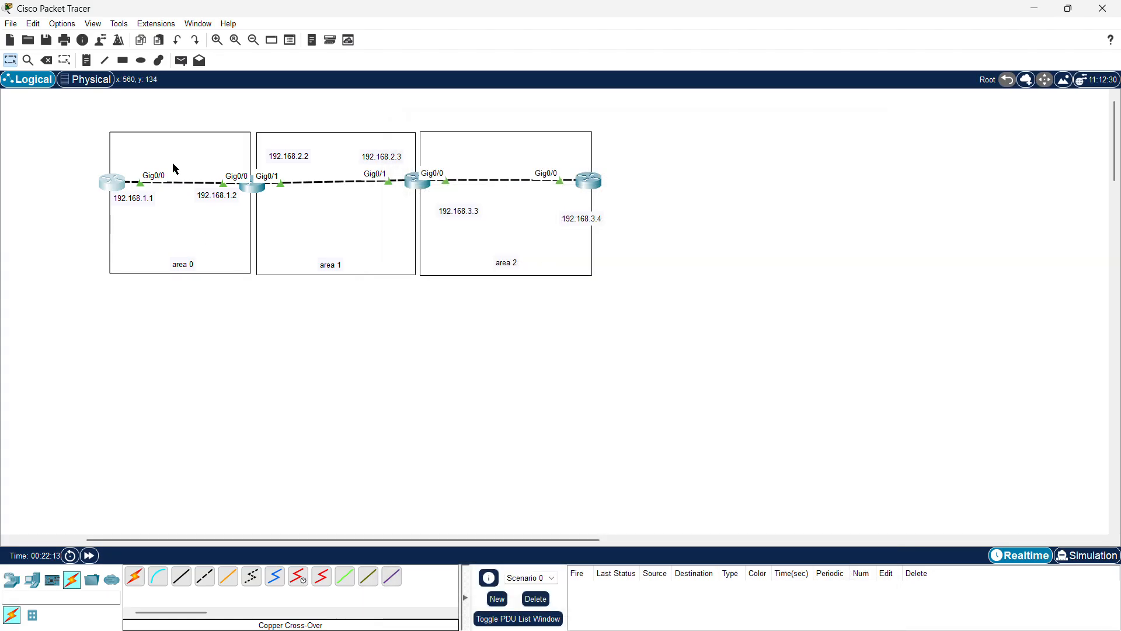
Step: Open the second router's CLI, examine its network statements and adjacency message, then close it
{"action": "left_click", "coordinate": [258, 188]}
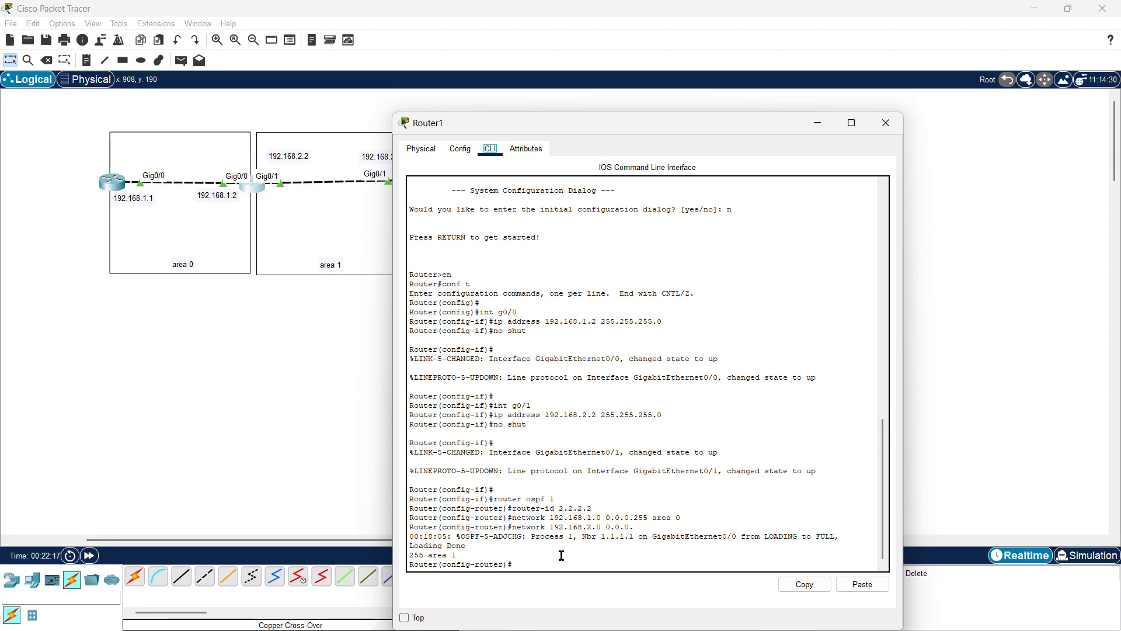
{"action": "left_click_drag", "start_coordinate": [638, 529], "coordinate": [499, 518]}
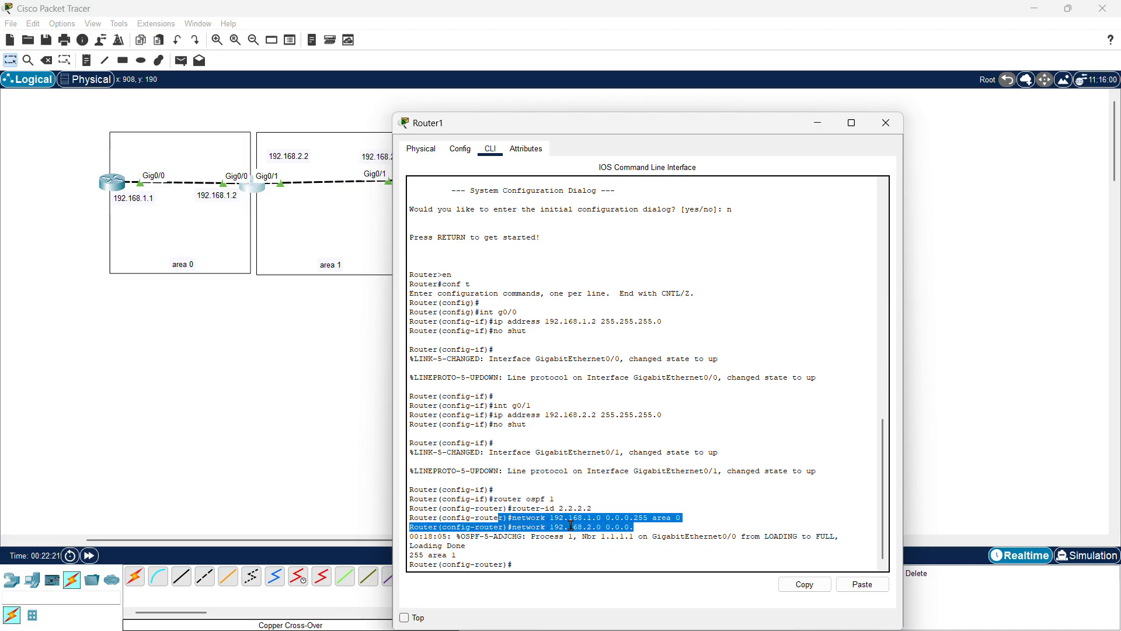
{"action": "left_click", "coordinate": [638, 529]}
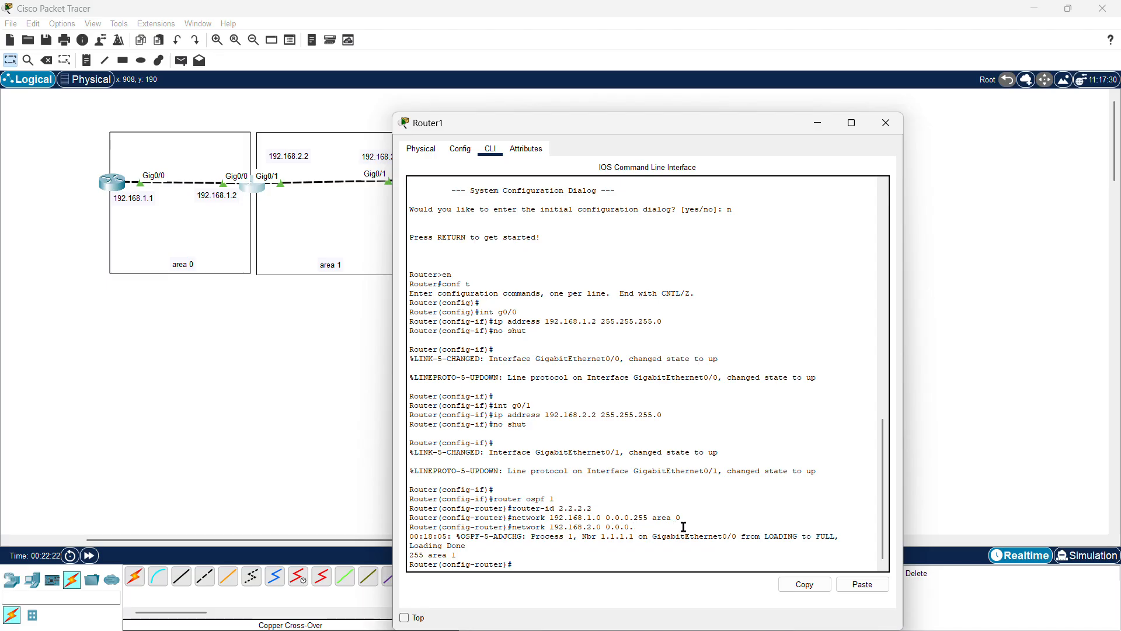
{"action": "left_click_drag", "start_coordinate": [684, 526], "coordinate": [629, 519]}
{"action": "left_click", "coordinate": [580, 518]}
{"action": "left_click_drag", "start_coordinate": [468, 545], "coordinate": [391, 538]}
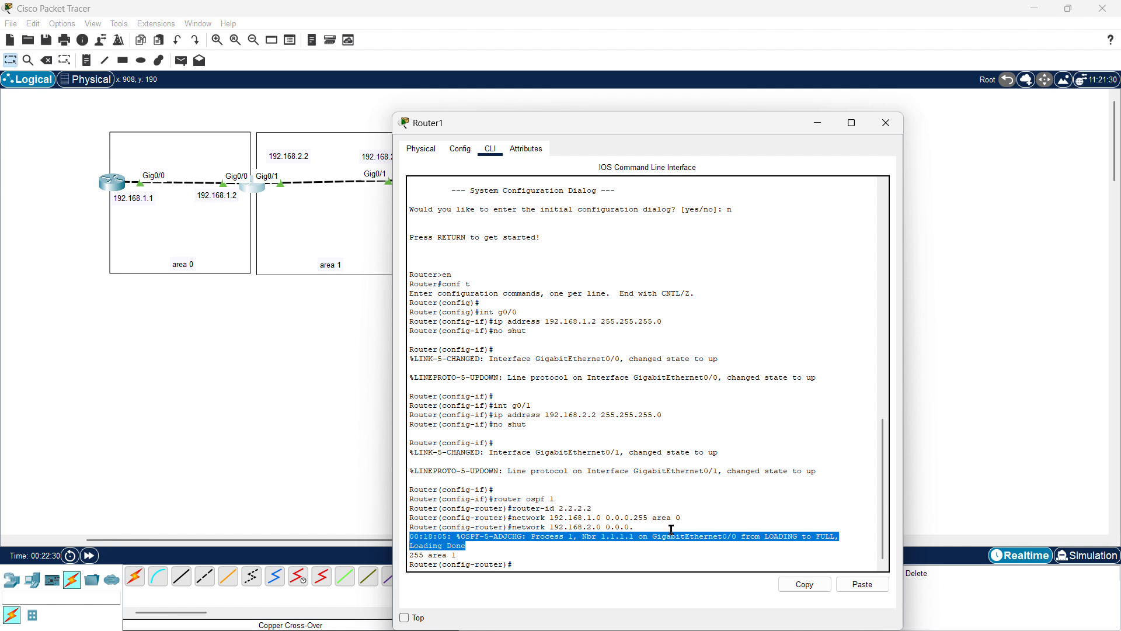
{"action": "left_click", "coordinate": [690, 519]}
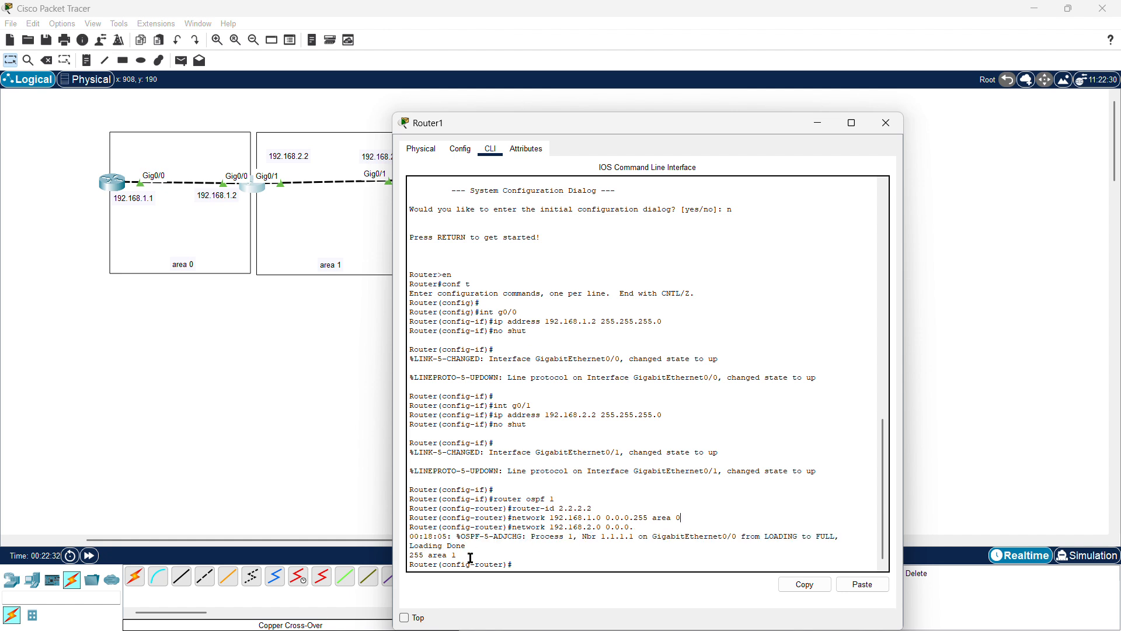
{"action": "left_click_drag", "start_coordinate": [470, 564], "coordinate": [441, 551]}
{"action": "left_click", "coordinate": [485, 547]}
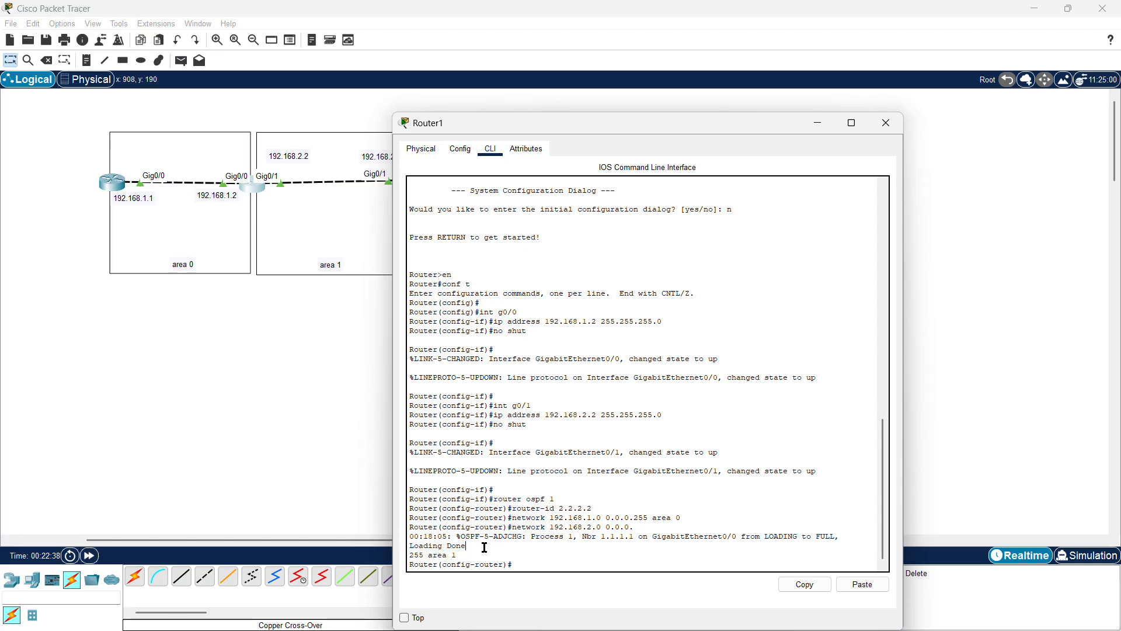
{"action": "left_click", "coordinate": [886, 123]}
Step: Open the third router's CLI and start OSPF process 1 with router ospf 1
{"action": "left_click", "coordinate": [424, 182]}
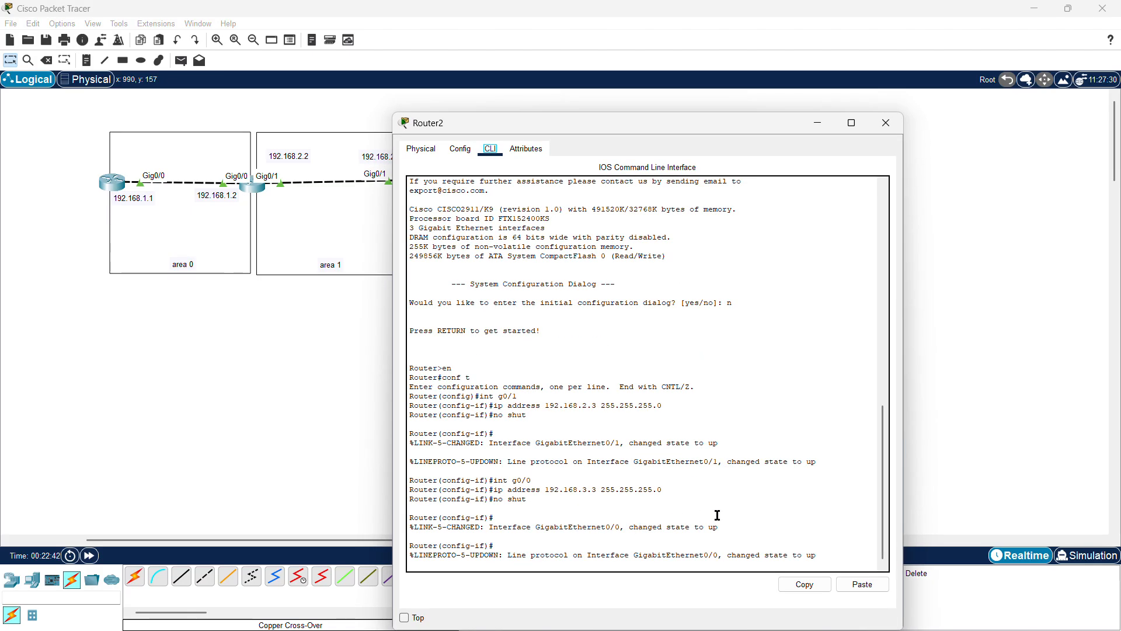
{"action": "left_click", "coordinate": [718, 537]}
{"action": "key", "text": "Return"}
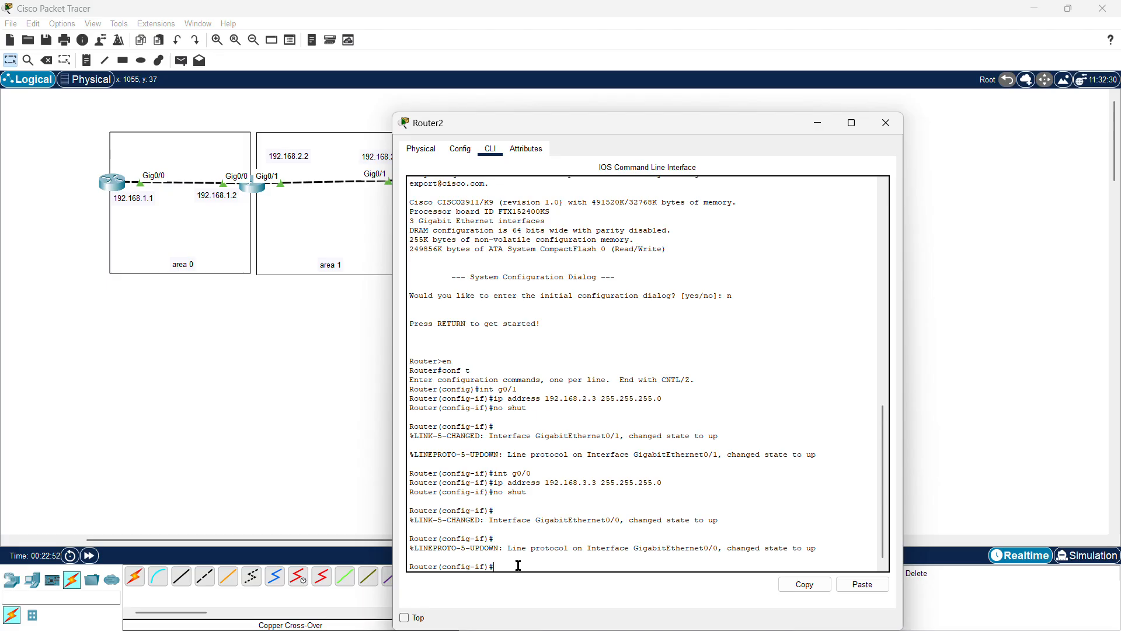
{"action": "type", "text": "rp"}
{"action": "type", "text": "oute"}
{"action": "type", "text": "r ospf "}
{"action": "type", "text": "1"}
{"action": "key", "text": "Return"}
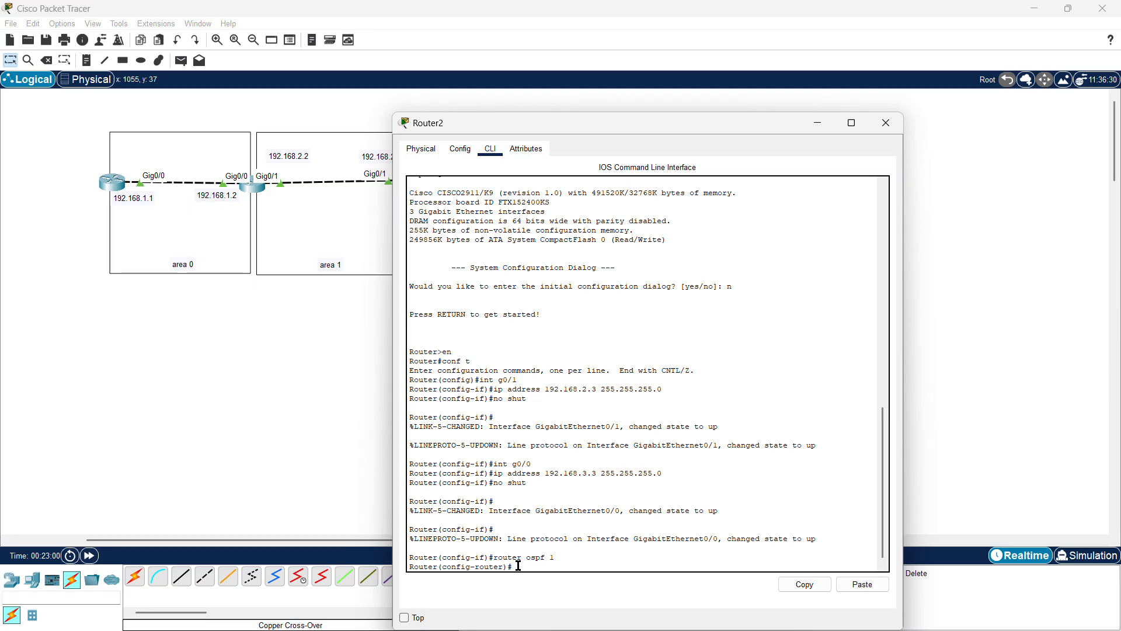
Step: Set the third router's OSPF router-id to 3.3.3.3
{"action": "type", "text": "router-id 3.3.3.3"}
{"action": "key", "text": "Return"}
Step: Advertise network 192.168.2.0 with wildcard 0.0.0.255 in area 1 on the third router
{"action": "type", "text": "network"}
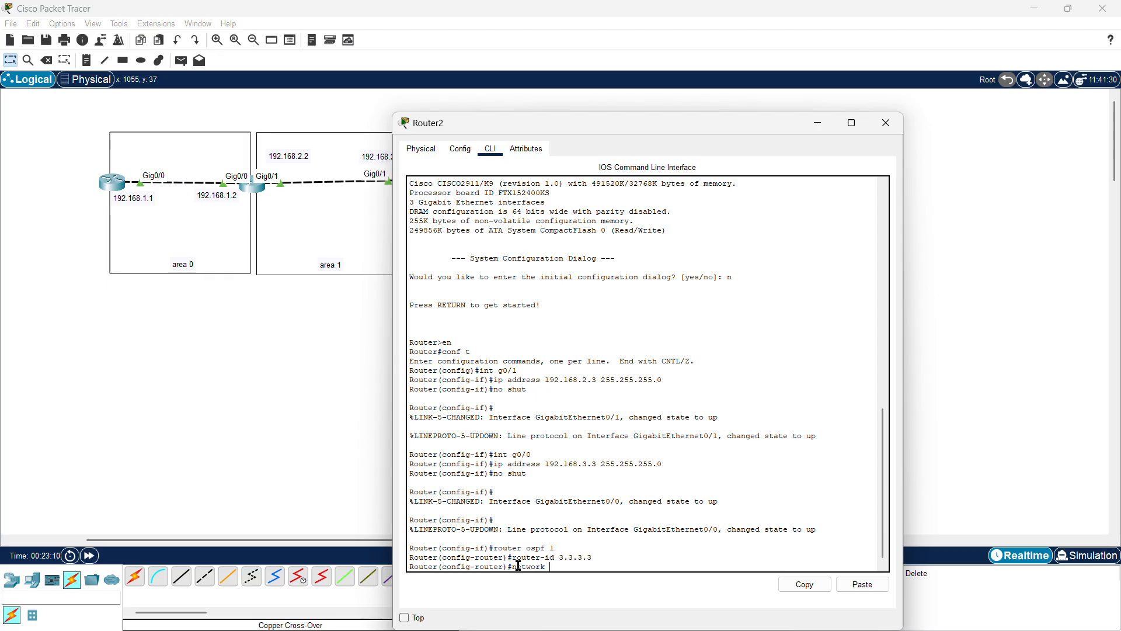
{"action": "type", "text": " 192.168."}
{"action": "left_click_drag", "start_coordinate": [591, 124], "coordinate": [684, 108]}
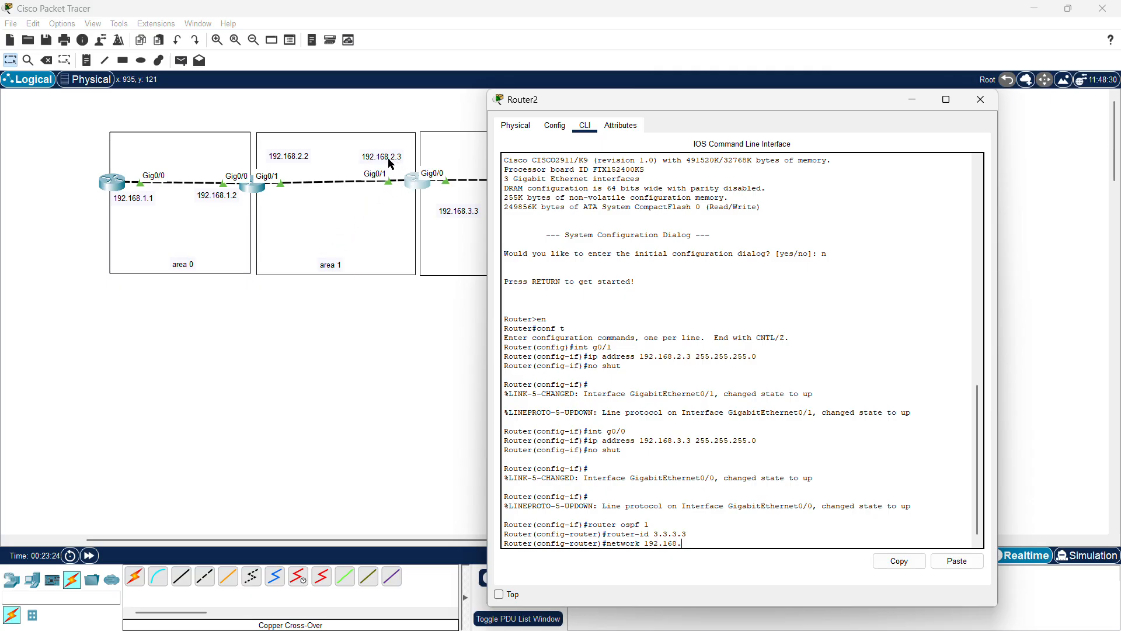
{"action": "type", "text": "2.0 0.0.0.255 area"}
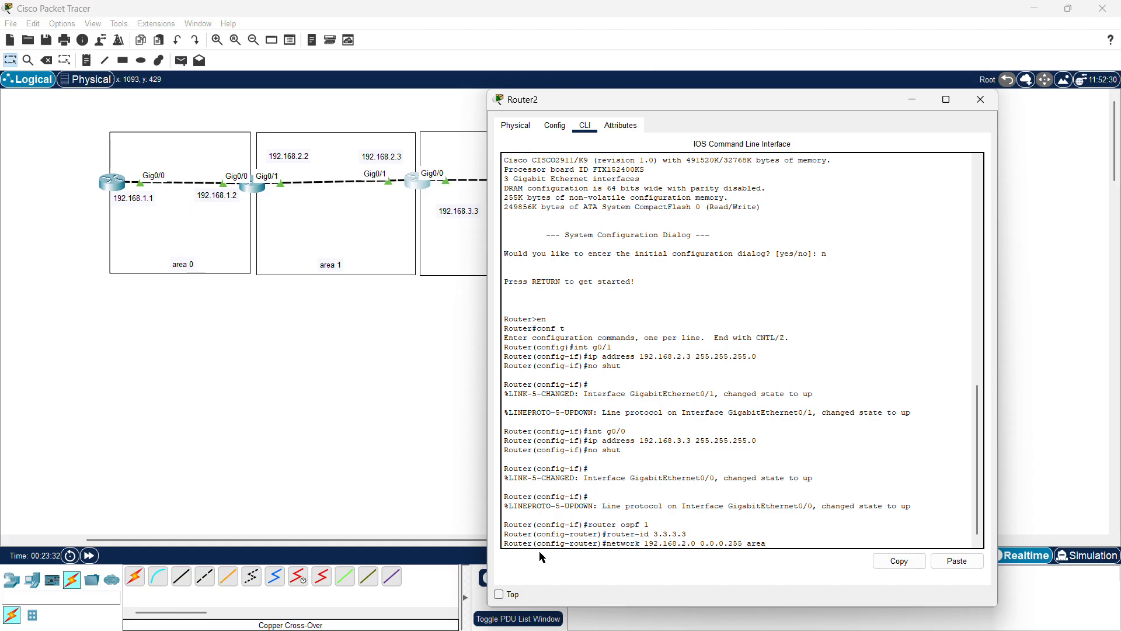
{"action": "type", "text": " 1"}
{"action": "key", "text": "Return"}
Step: Begin a network statement for 192.168.3.0 in area 2 on the third router
{"action": "type", "text": "ne"}
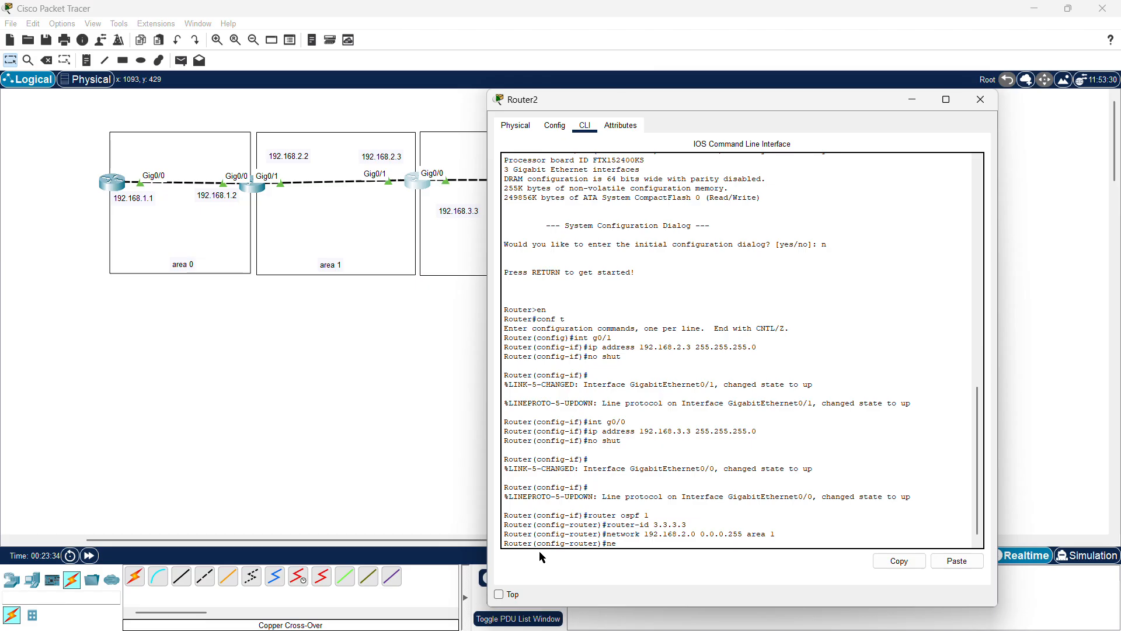
{"action": "type", "text": "twor"}
{"action": "type", "text": "k "}
{"action": "type", "text": "192"}
{"action": "type", "text": ".168"}
{"action": "type", "text": "."}
{"action": "type", "text": "3"}
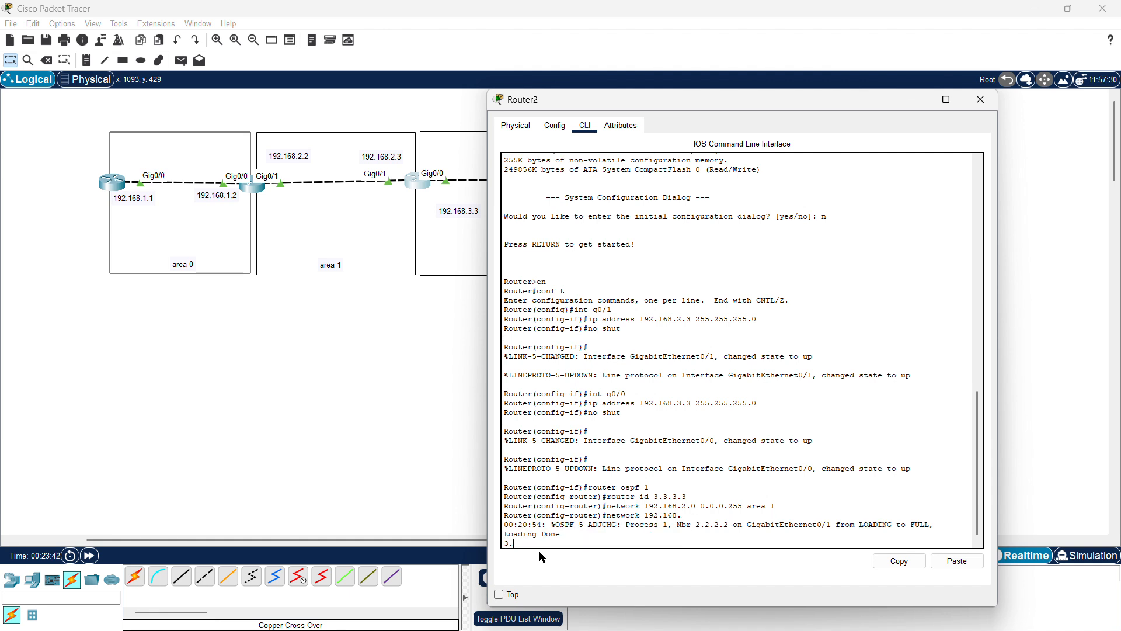
{"action": "type", "text": ".0 area 2"}
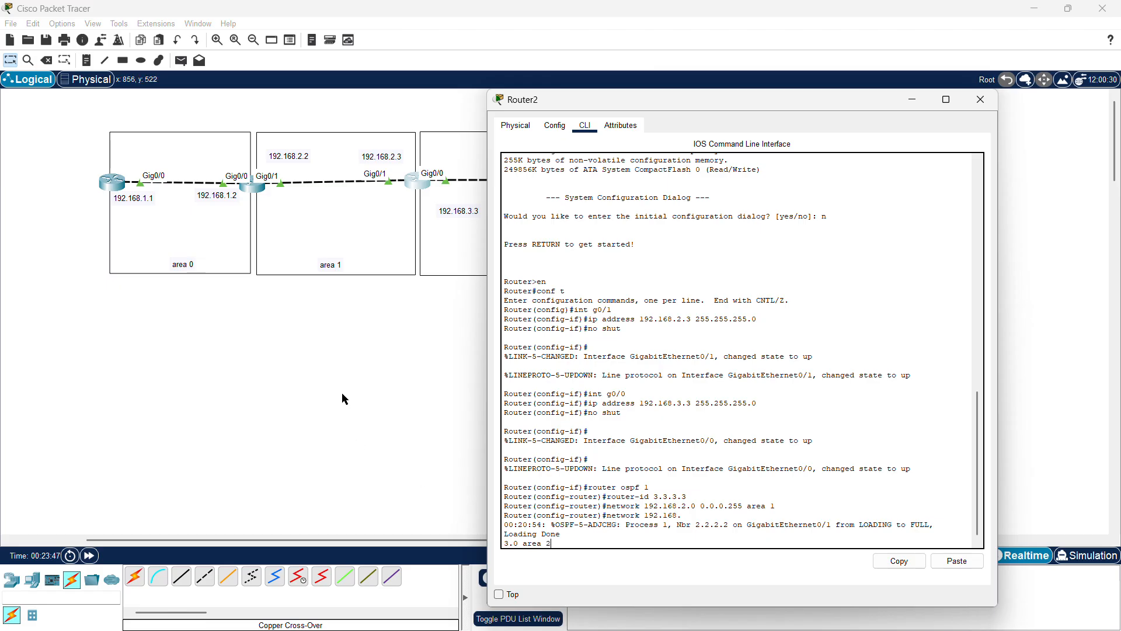
Step: Insert the wildcard 0.0.0.255 before area 2 and submit the network statement
{"action": "scroll", "coordinate": [343, 399], "scroll_direction": "right", "scroll_amount": 4}
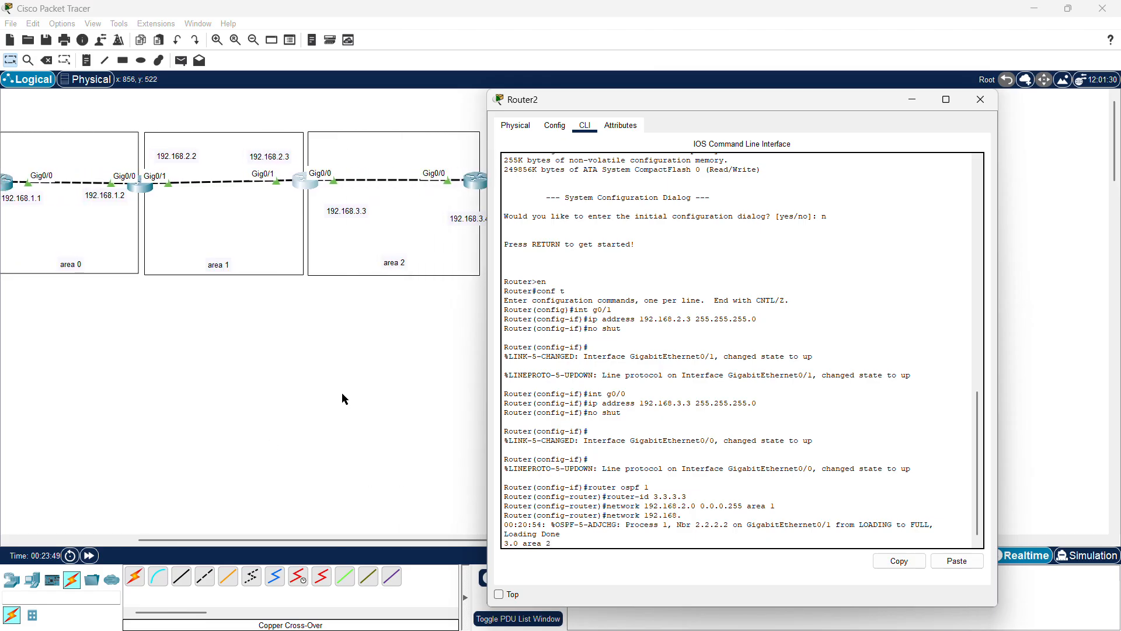
{"action": "scroll", "coordinate": [342, 392], "scroll_direction": "left", "scroll_amount": 1}
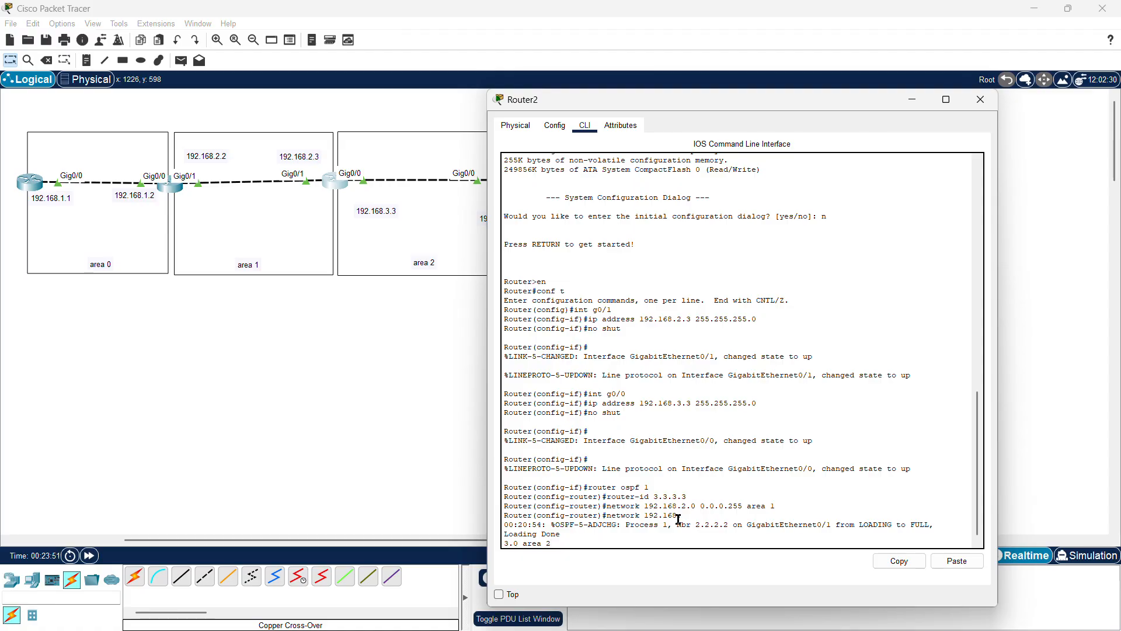
{"action": "left_click_drag", "start_coordinate": [504, 524], "coordinate": [621, 525]}
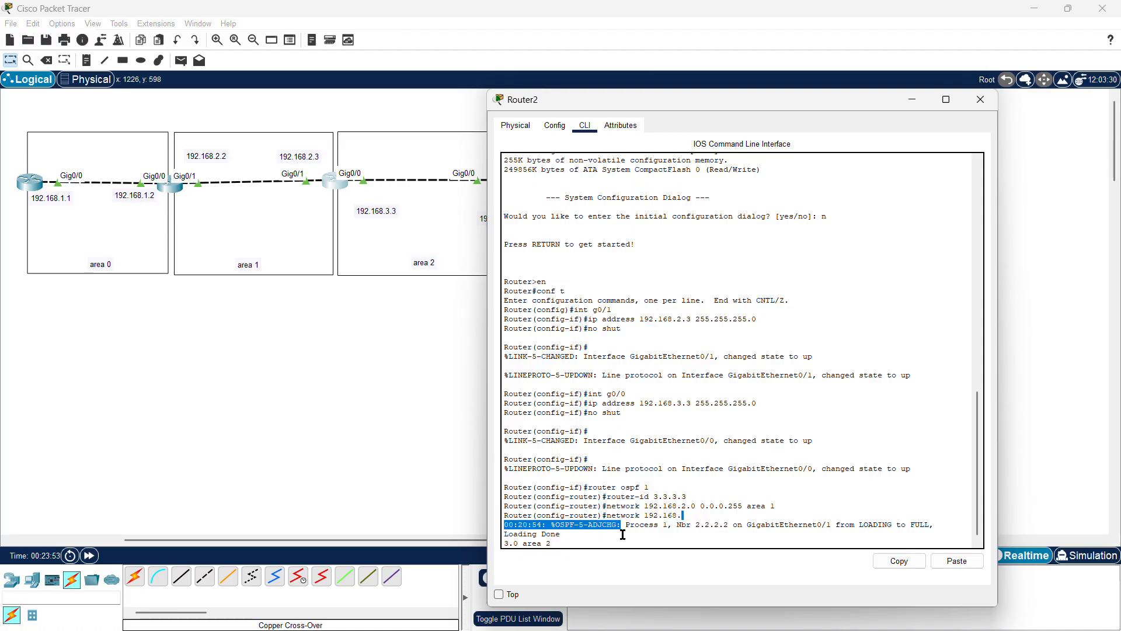
{"action": "left_click", "coordinate": [622, 535]}
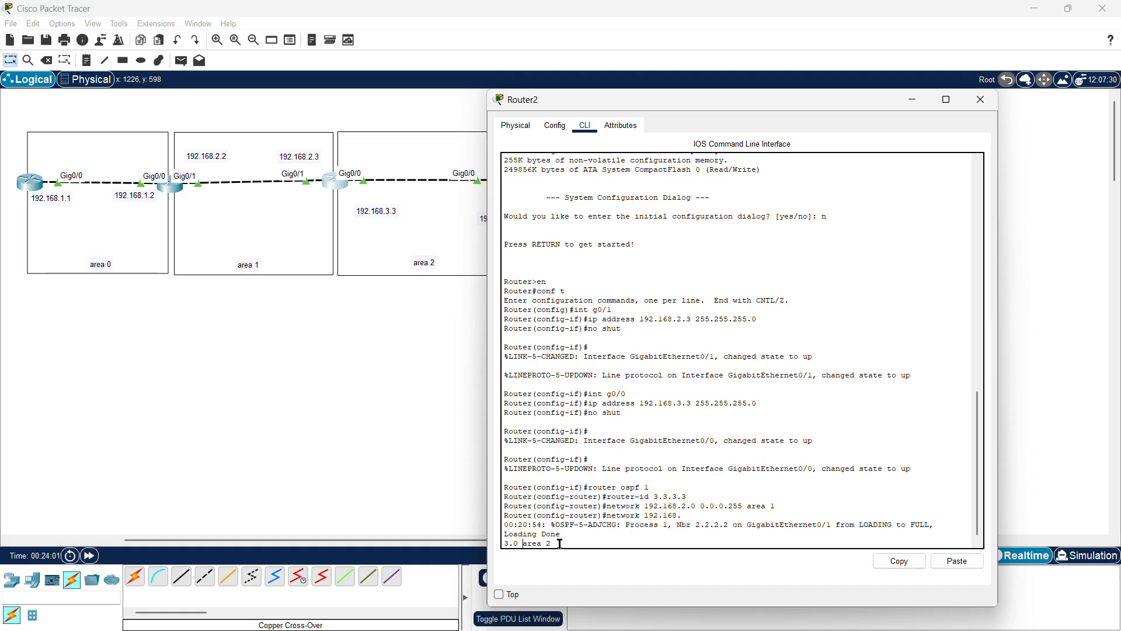
{"action": "type", "text": "0.0.0.."}
{"action": "key", "text": "BackSpace"}
{"action": "type", "text": "255"}
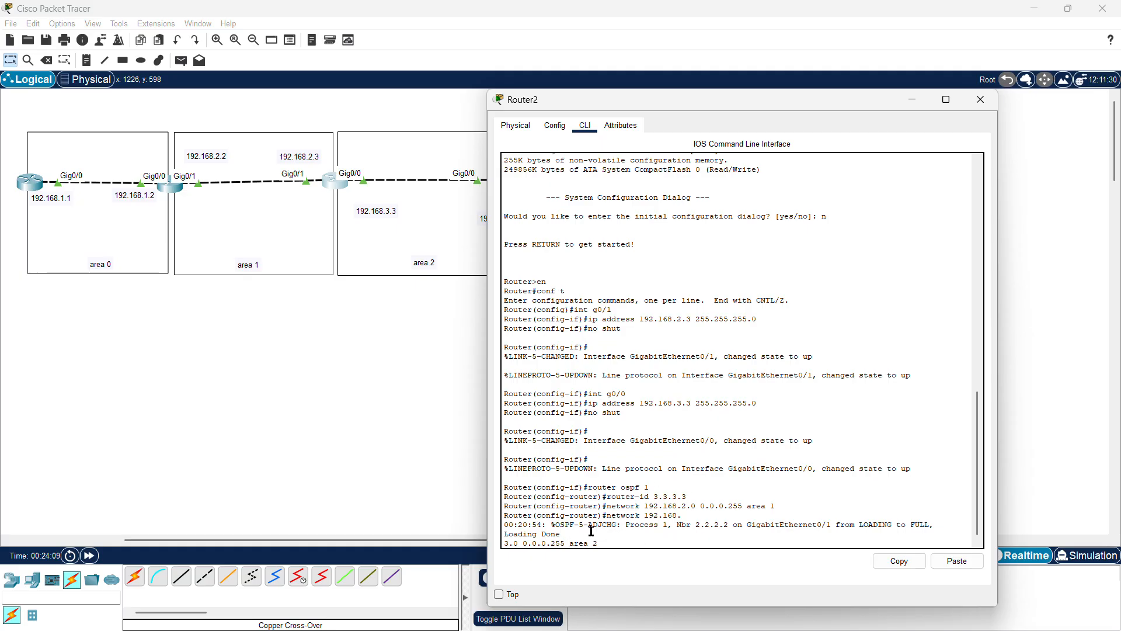
{"action": "key", "text": "Return"}
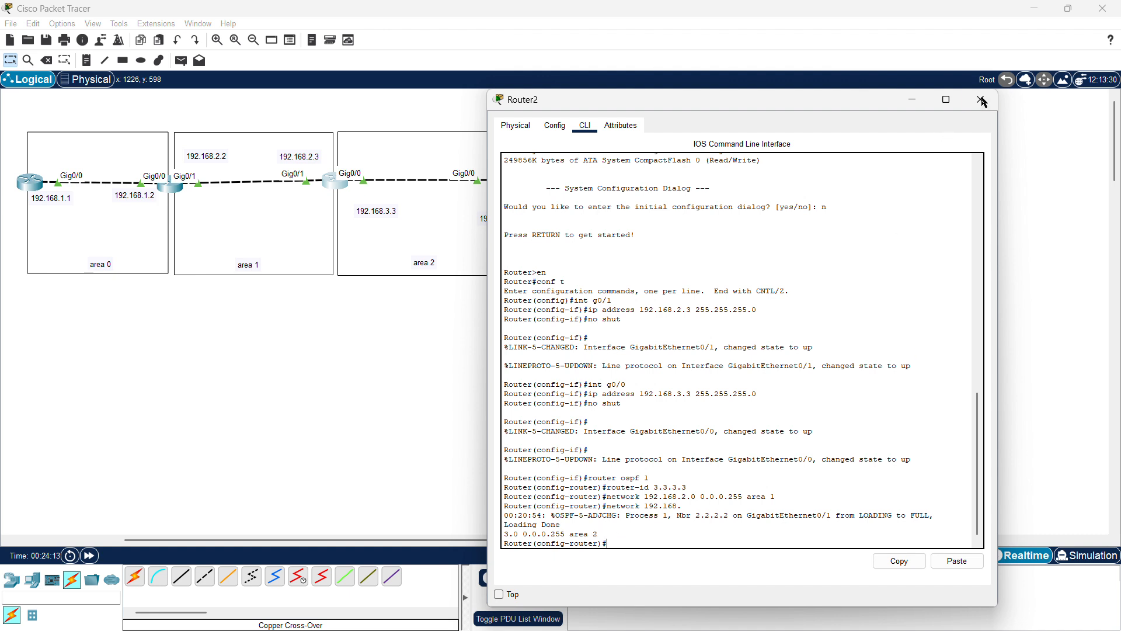
Step: Highlight the third router's adjacency state change message
{"action": "left_click_drag", "start_coordinate": [934, 516], "coordinate": [854, 516]}
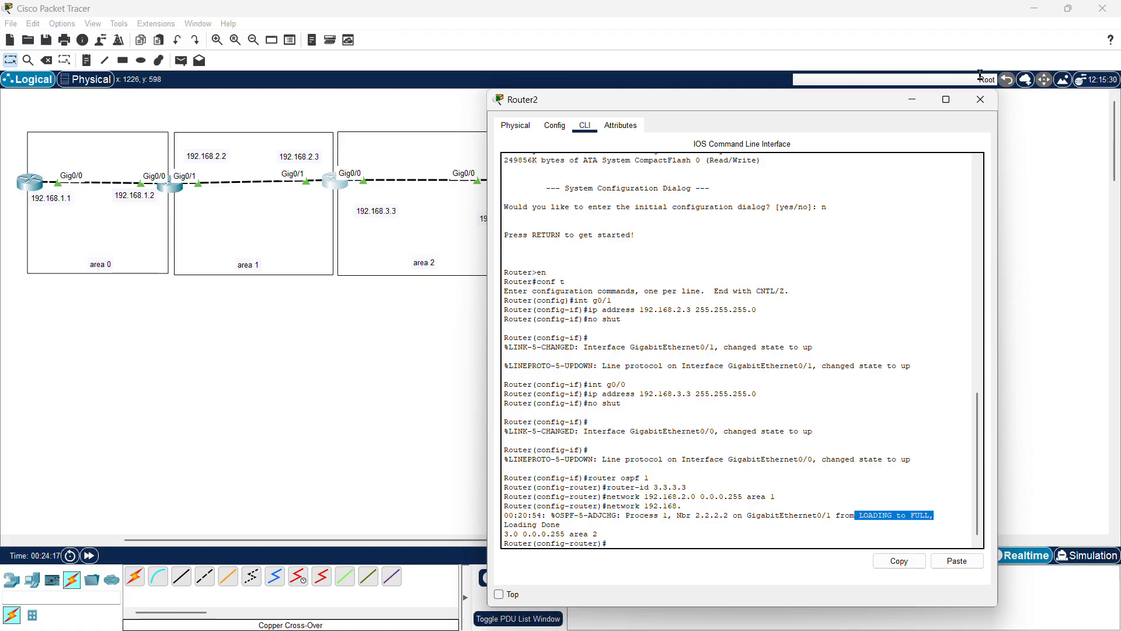
Step: Start OSPF process 1 on the fourth router and set its router-id to 4.4.4.4
{"action": "left_click", "coordinate": [981, 99]}
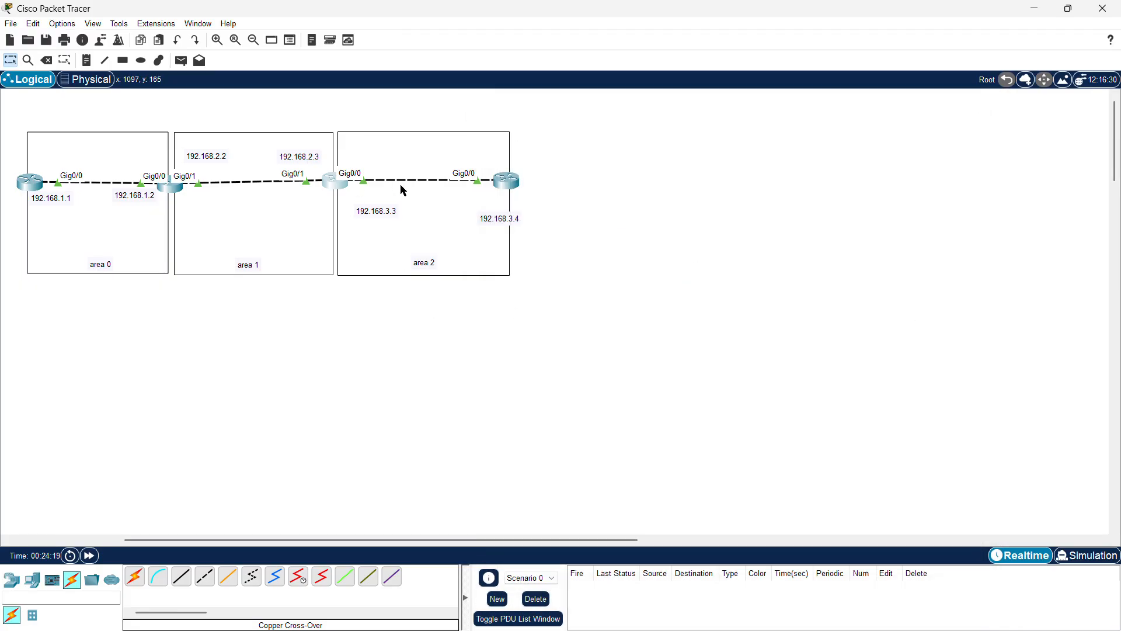
{"action": "left_click", "coordinate": [511, 184]}
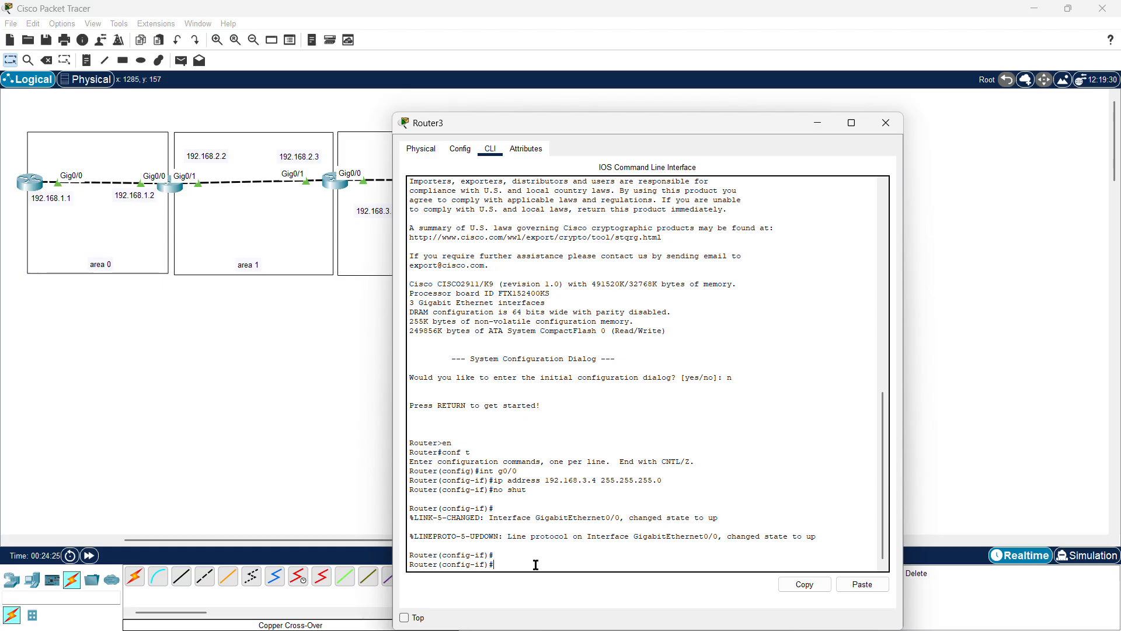
{"action": "type", "text": "router ospf 1"}
{"action": "key", "text": "Return"}
{"action": "type", "text": "route"}
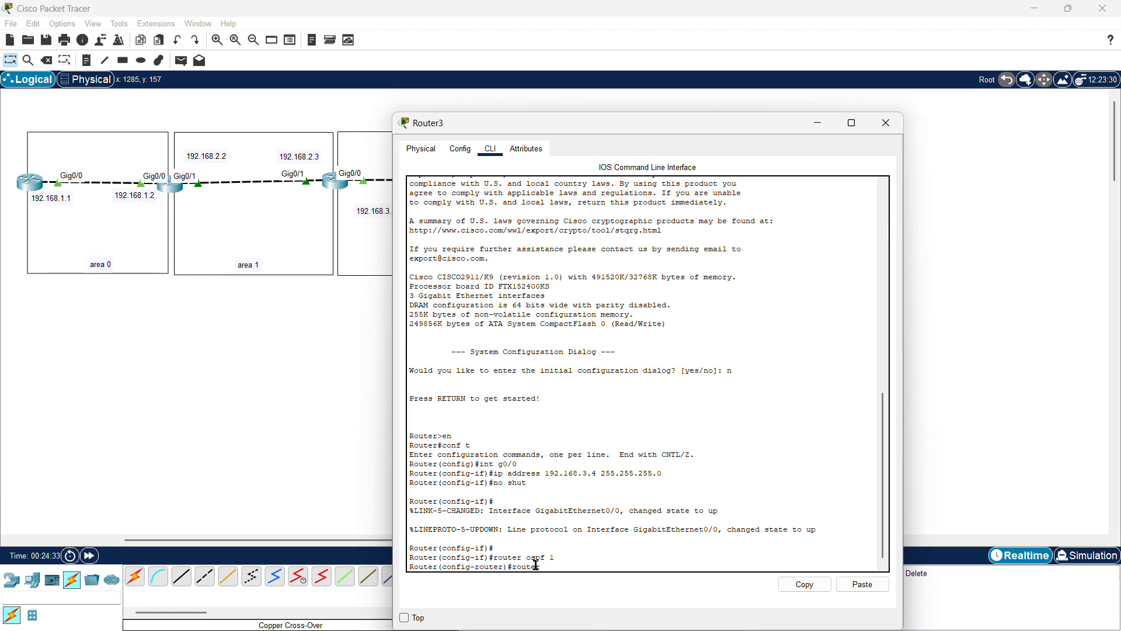
{"action": "type", "text": "r-id 4.4.4.4"}
{"action": "key", "text": "Return"}
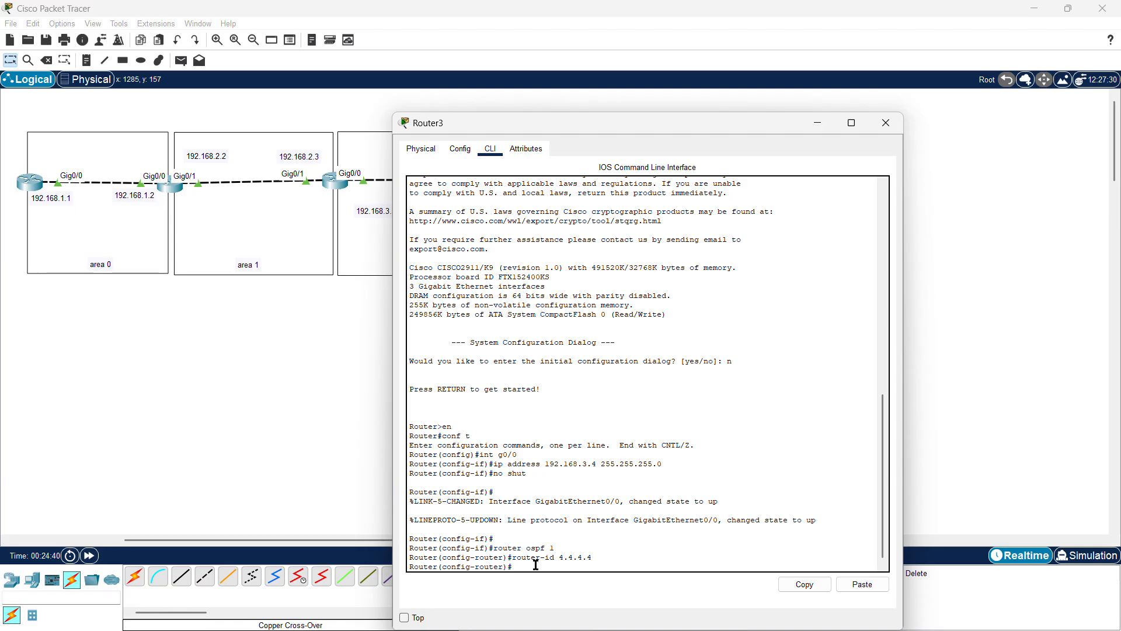
Step: Advertise network 192.168.3.0 with wildcard 0.0.0.255 in area 2 on the fourth router
{"action": "type", "text": "network 192.168.3.0 a"}
{"action": "key", "text": "BackSpace"}
{"action": "key", "text": "BackSpace"}
{"action": "key", "text": "BackSpace"}
{"action": "type", "text": "0.0"}
{"action": "type", "text": ".0.0"}
{"action": "type", "text": "25"}
{"action": "type", "text": "rea"}
{"action": "type", "text": " 2"}
{"action": "key", "text": "Return"}
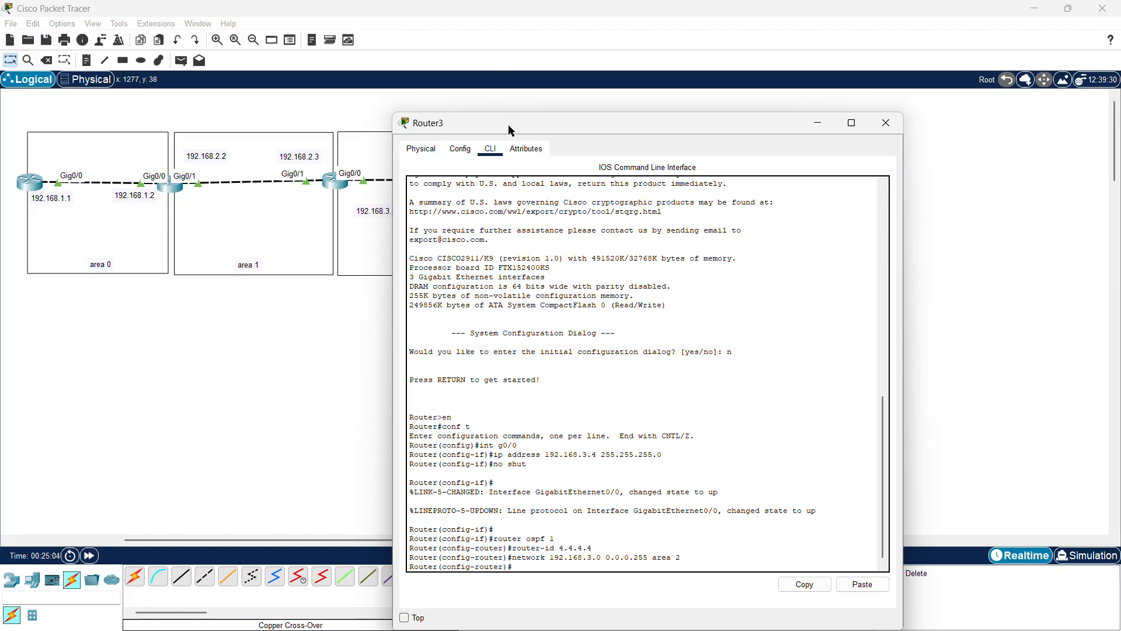
{"action": "left_click_drag", "start_coordinate": [508, 124], "coordinate": [653, 81]}
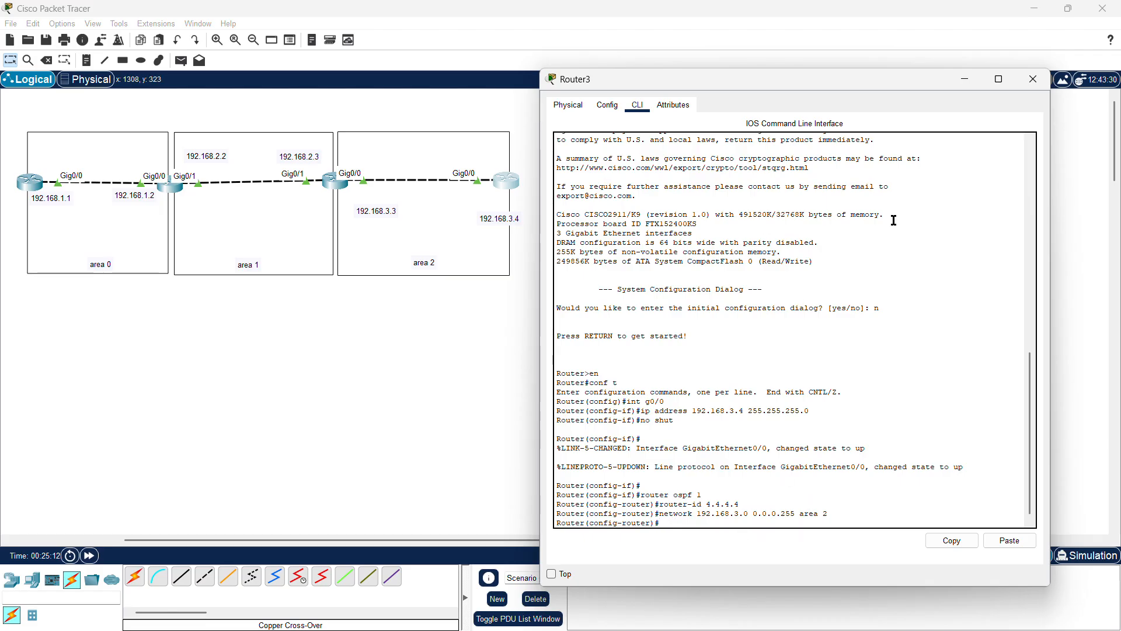
{"action": "left_click", "coordinate": [1032, 78]}
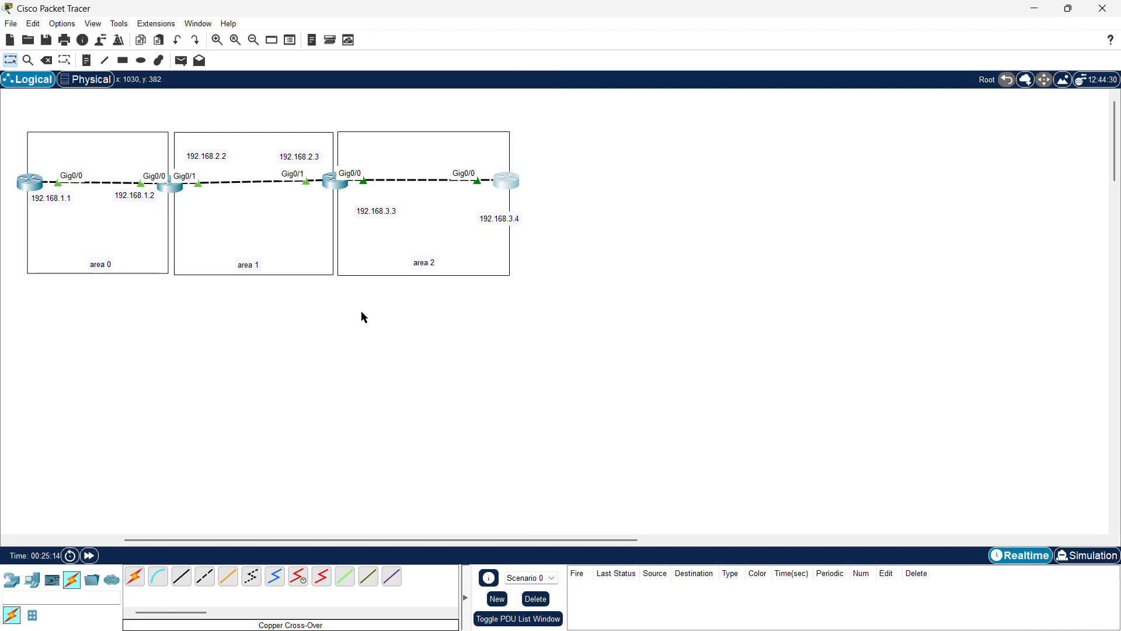
Step: Add a note reading "virtual-link btw area 1 & area 2" beneath the area boxes
{"action": "left_click_drag", "start_coordinate": [344, 309], "coordinate": [274, 288]}
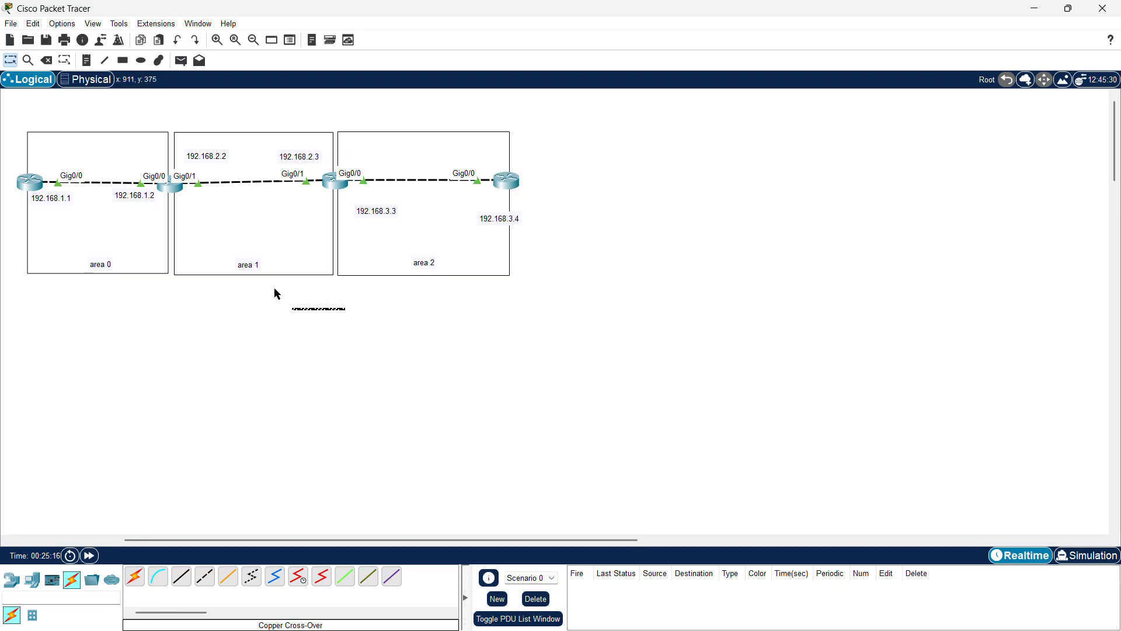
{"action": "left_click", "coordinate": [87, 60]}
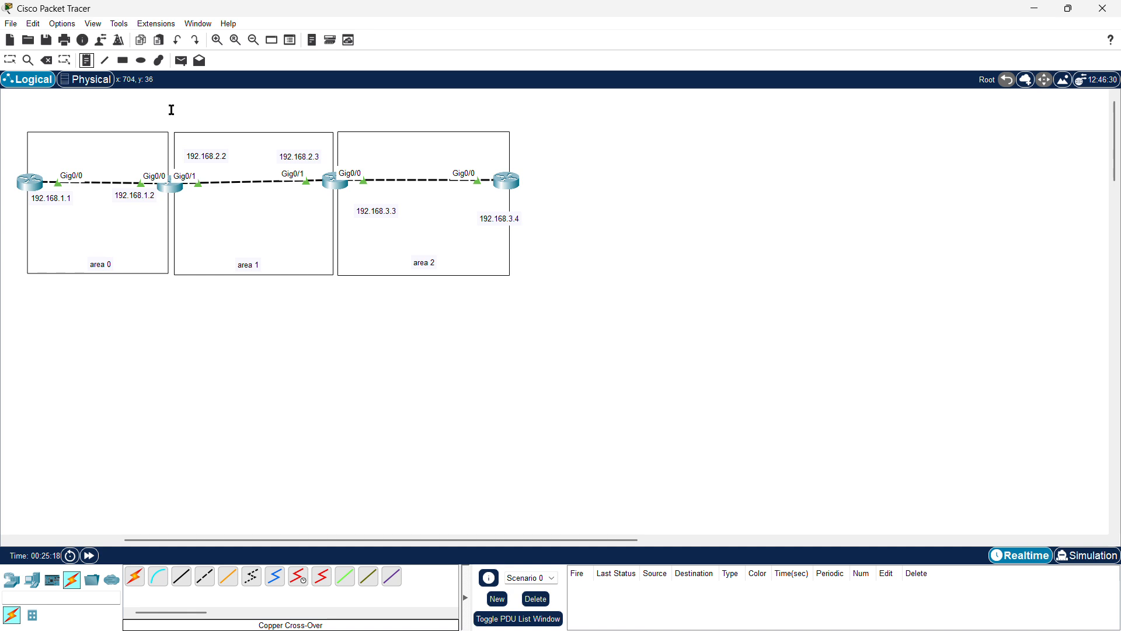
{"action": "left_click", "coordinate": [331, 287]}
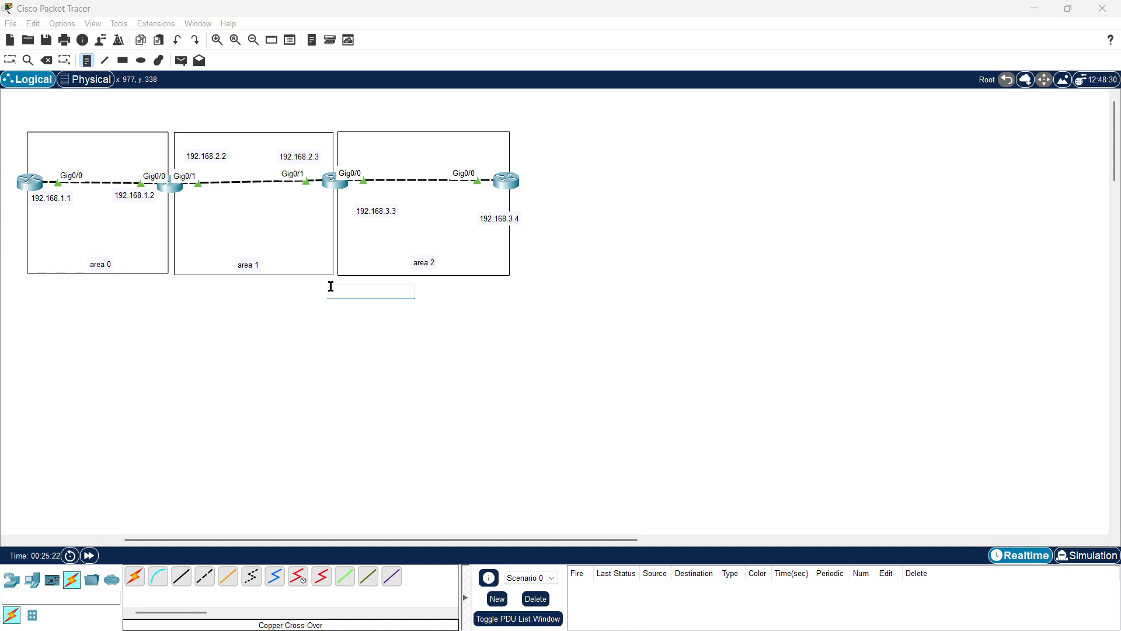
{"action": "type", "text": "virtual-link btw"}
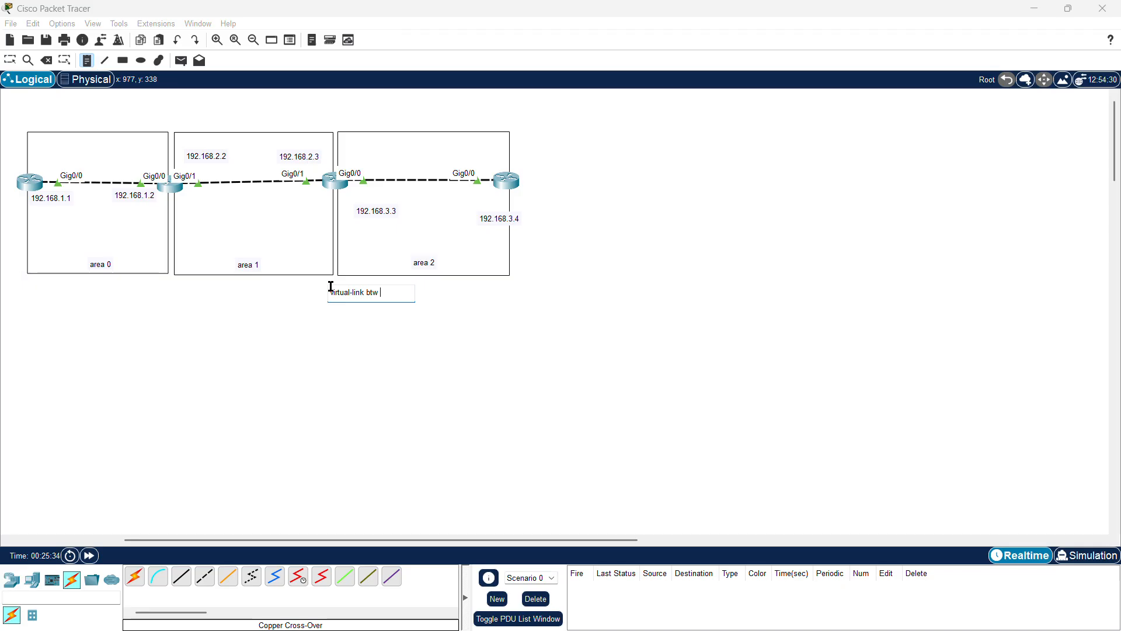
{"action": "type", "text": " area 1 & area 2"}
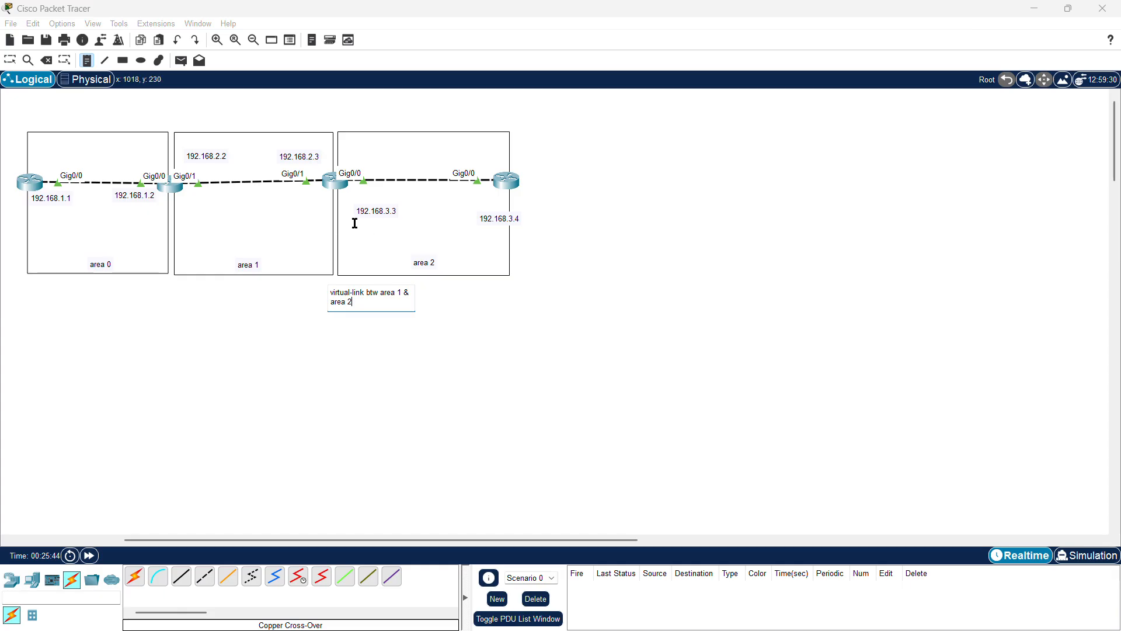
{"action": "left_click", "coordinate": [9, 60]}
{"action": "left_click_drag", "start_coordinate": [362, 296], "coordinate": [312, 292]}
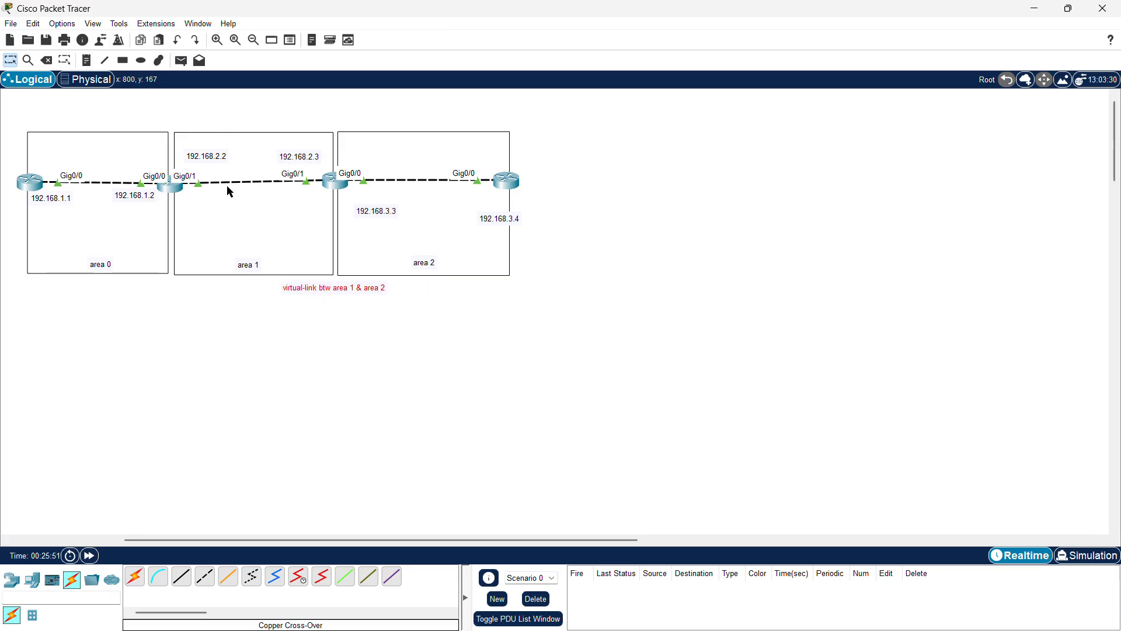
Step: Review the third router's console for the new OSPF adjacency message
{"action": "left_click", "coordinate": [334, 184]}
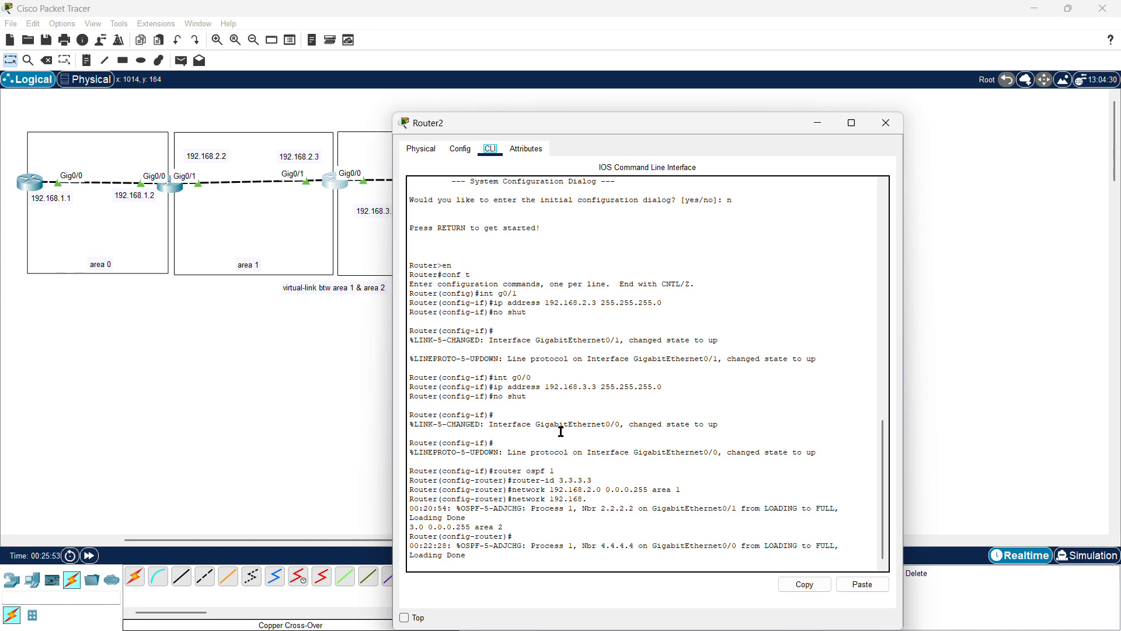
{"action": "left_click", "coordinate": [575, 566]}
{"action": "key", "text": "Return"}
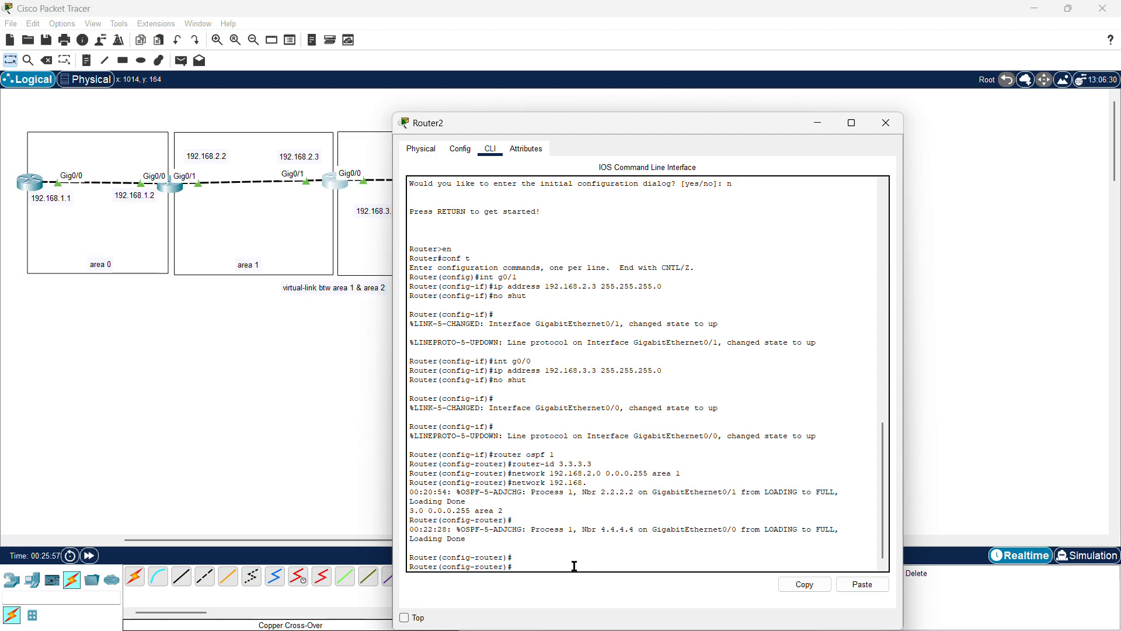
{"action": "left_click", "coordinate": [886, 122]}
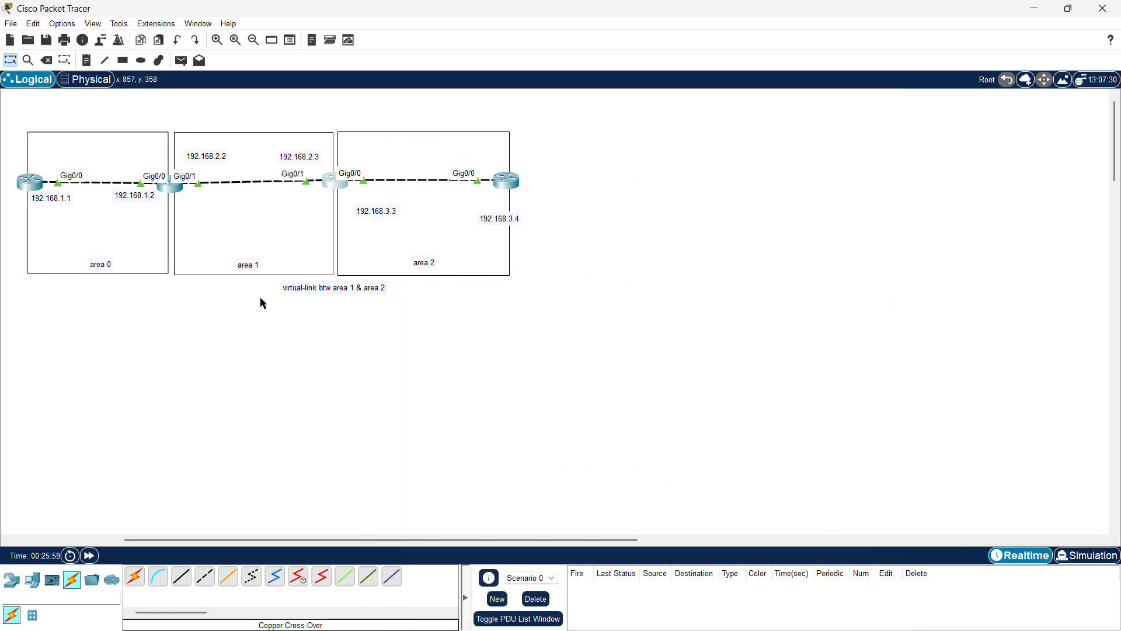
Step: Exit configuration mode on the first router and save its running configuration
{"action": "left_click", "coordinate": [27, 182]}
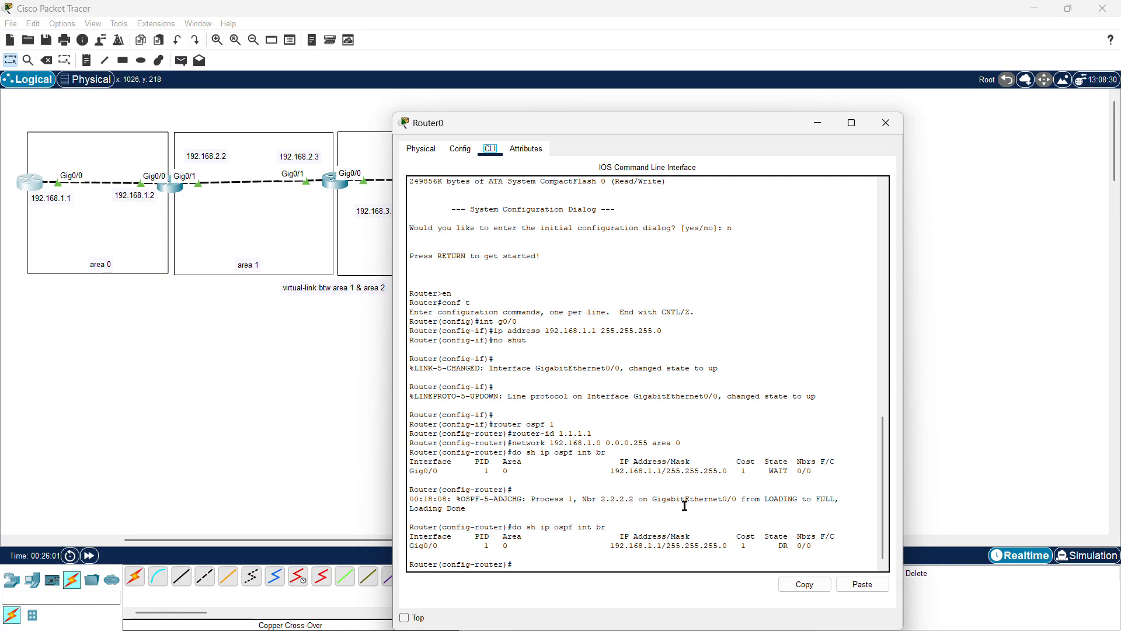
{"action": "left_click", "coordinate": [558, 559]}
{"action": "key", "text": "Return"}
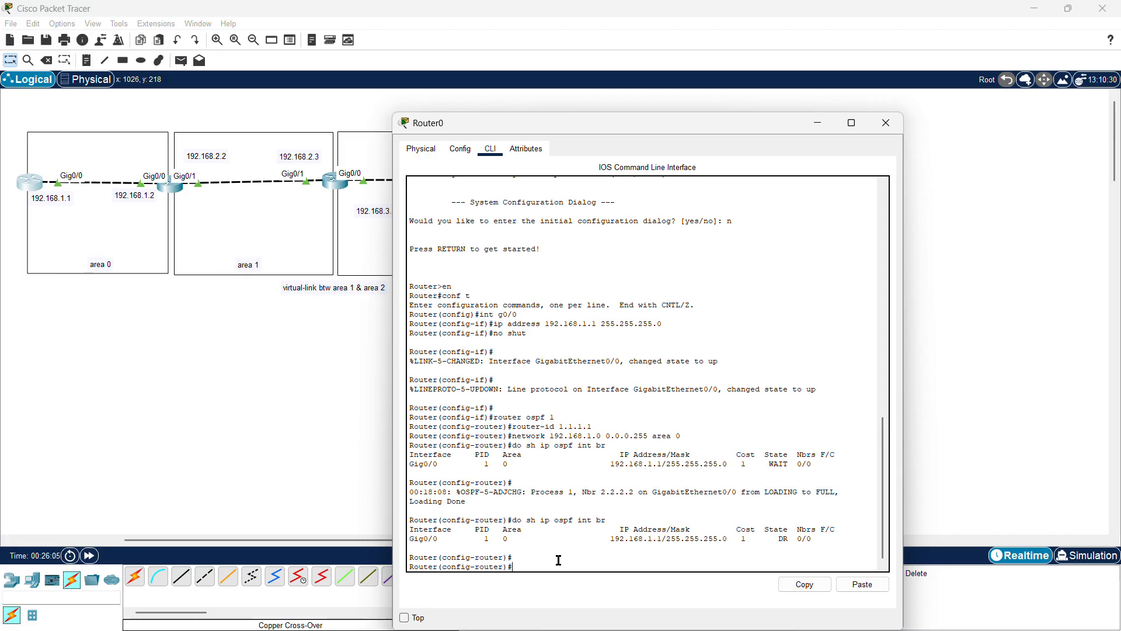
{"action": "type", "text": "end"}
{"action": "key", "text": "Return"}
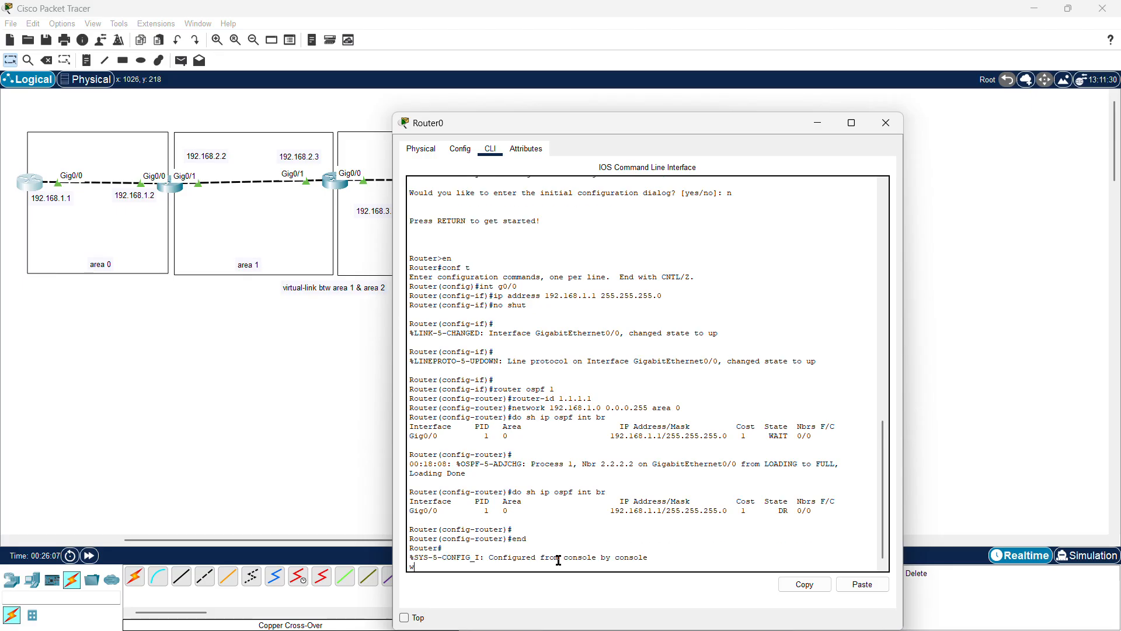
{"action": "key", "text": "Return"}
Step: Ping 192.168.1.2 from the first router
{"action": "type", "text": "ping"}
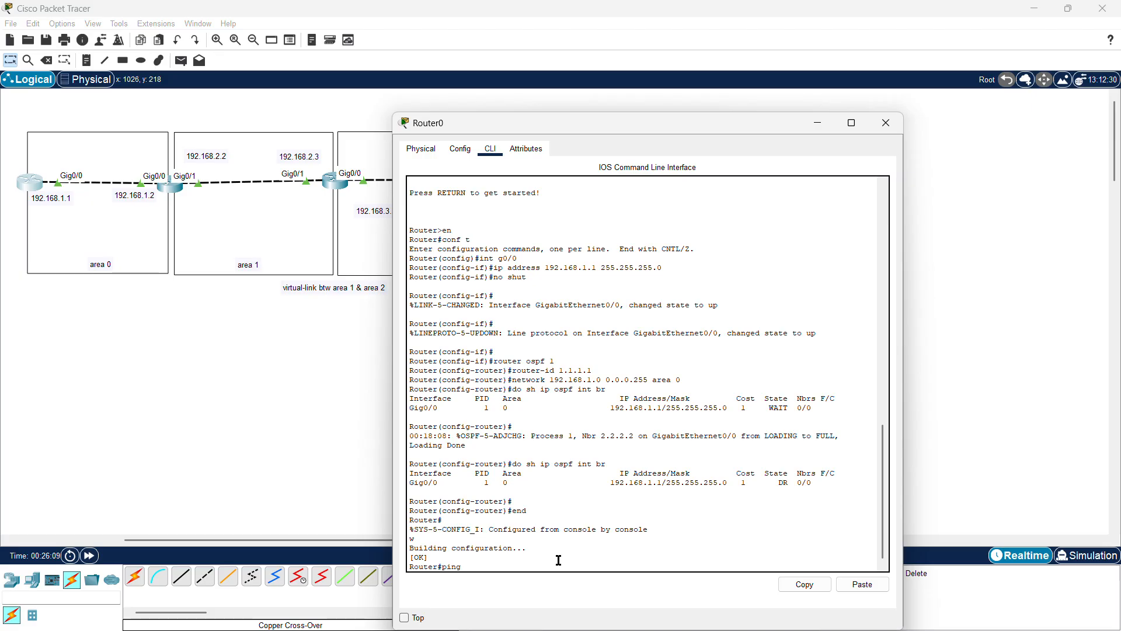
{"action": "type", "text": " 192.168.1.2"}
{"action": "key", "text": "Return"}
Step: Ping 192.168.2.2 and then 192.168.2.3 from the first router
{"action": "key", "text": "Up"}
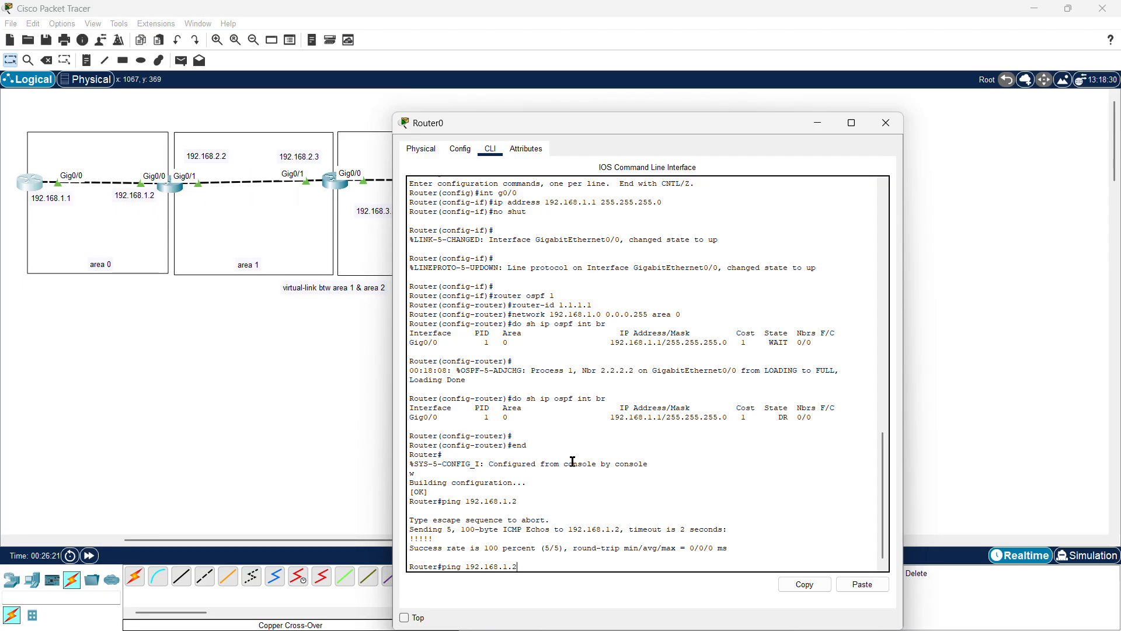
{"action": "key", "text": "BackSpace"}
{"action": "key", "text": "BackSpace"}
{"action": "type", "text": ".2"}
{"action": "key", "text": "Return"}
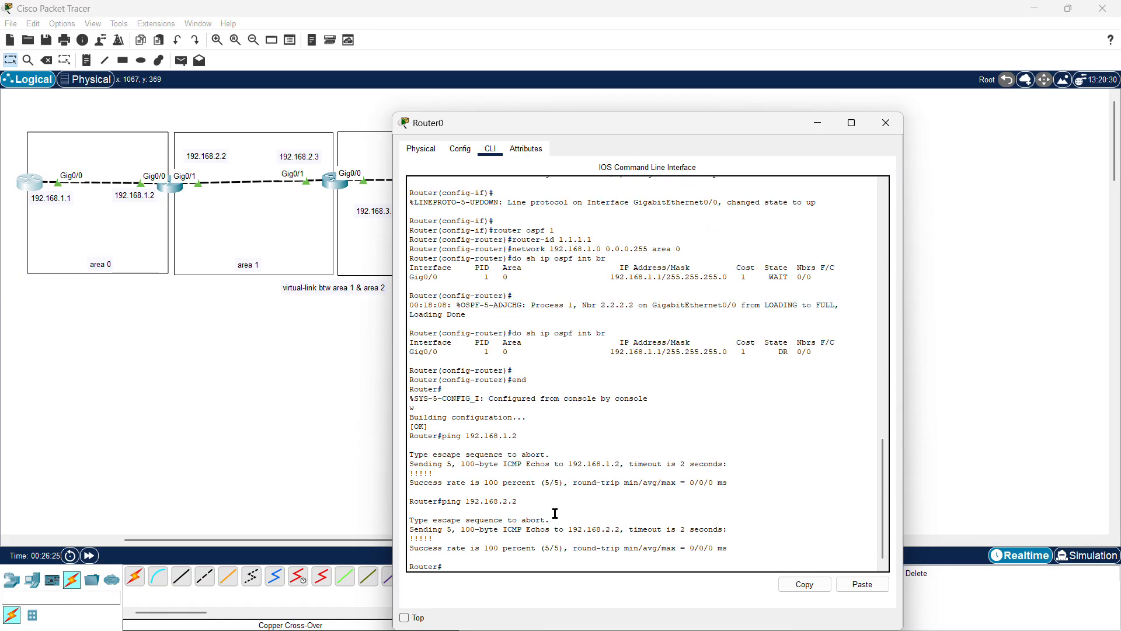
{"action": "key", "text": "Up"}
{"action": "type", "text": "3"}
{"action": "key", "text": "Return"}
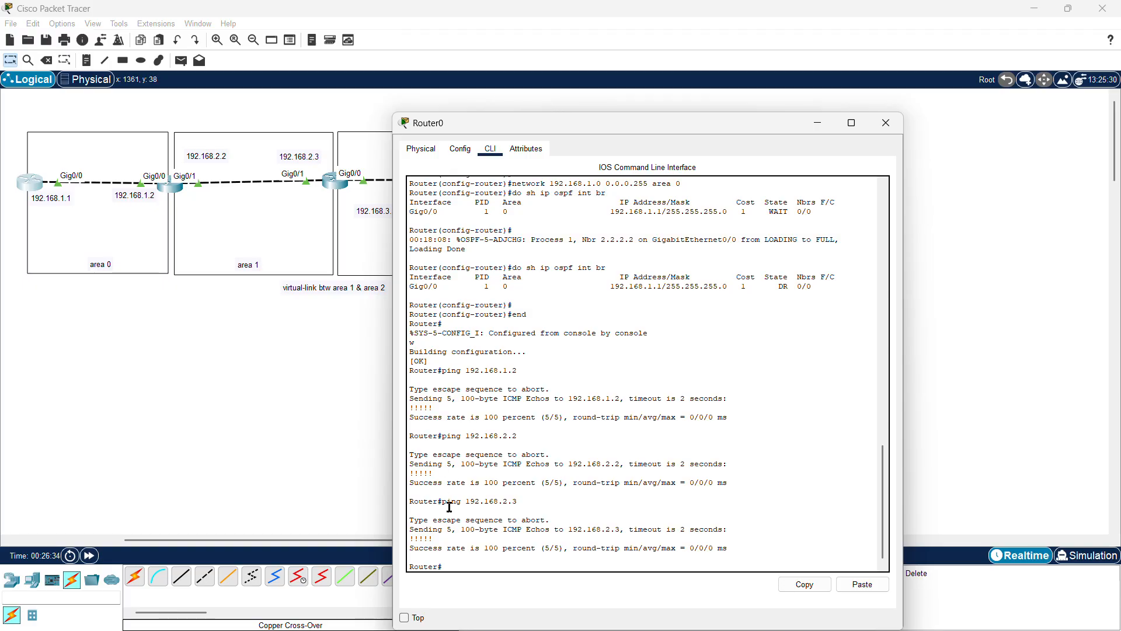
Step: Ping 192.168.3.3 from the first router and close its window
{"action": "key", "text": "Up"}
{"action": "type", "text": "3.3"}
{"action": "key", "text": "Return"}
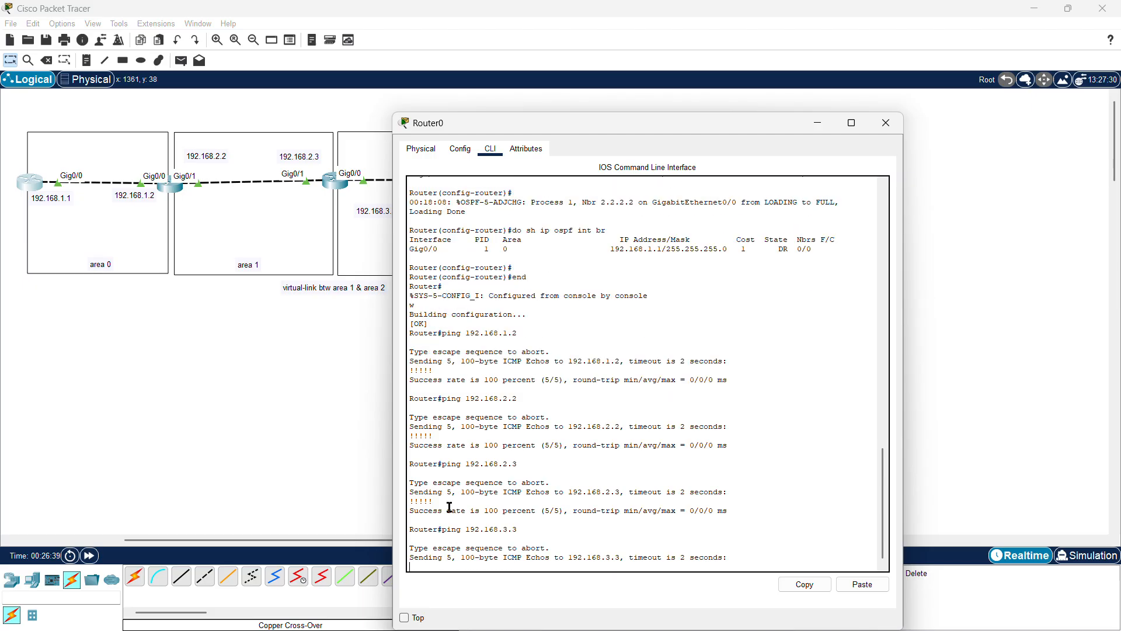
{"action": "left_click_drag", "start_coordinate": [496, 119], "coordinate": [602, 100]}
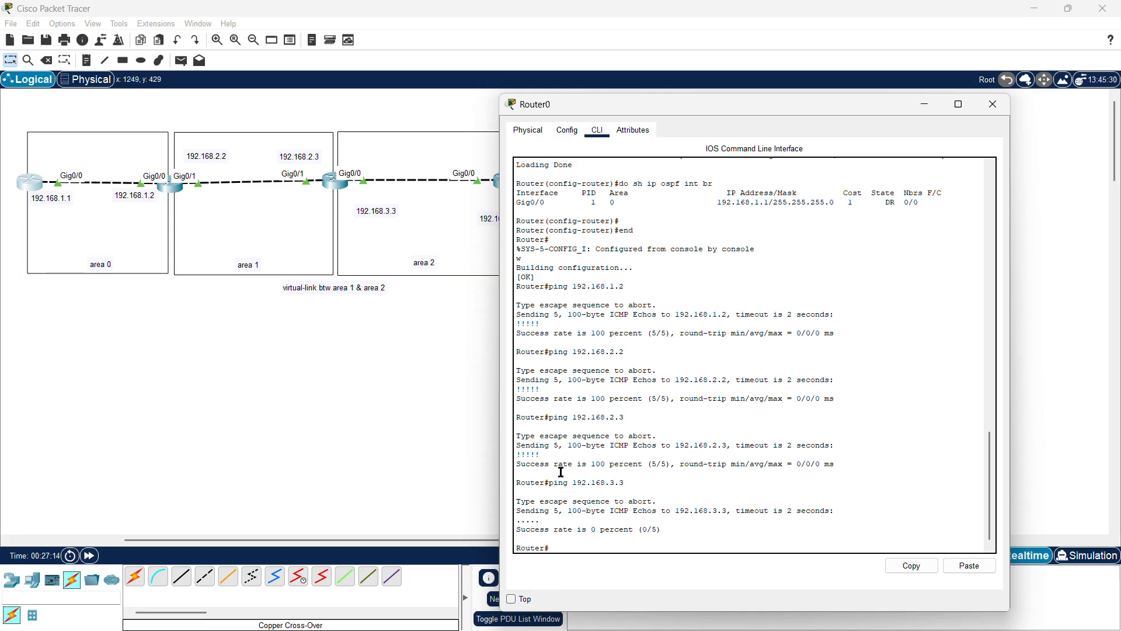
{"action": "left_click", "coordinate": [992, 104]}
Step: Configure an area 2 virtual link to router-id 4.4.4.4 on the third router
{"action": "left_click", "coordinate": [338, 184]}
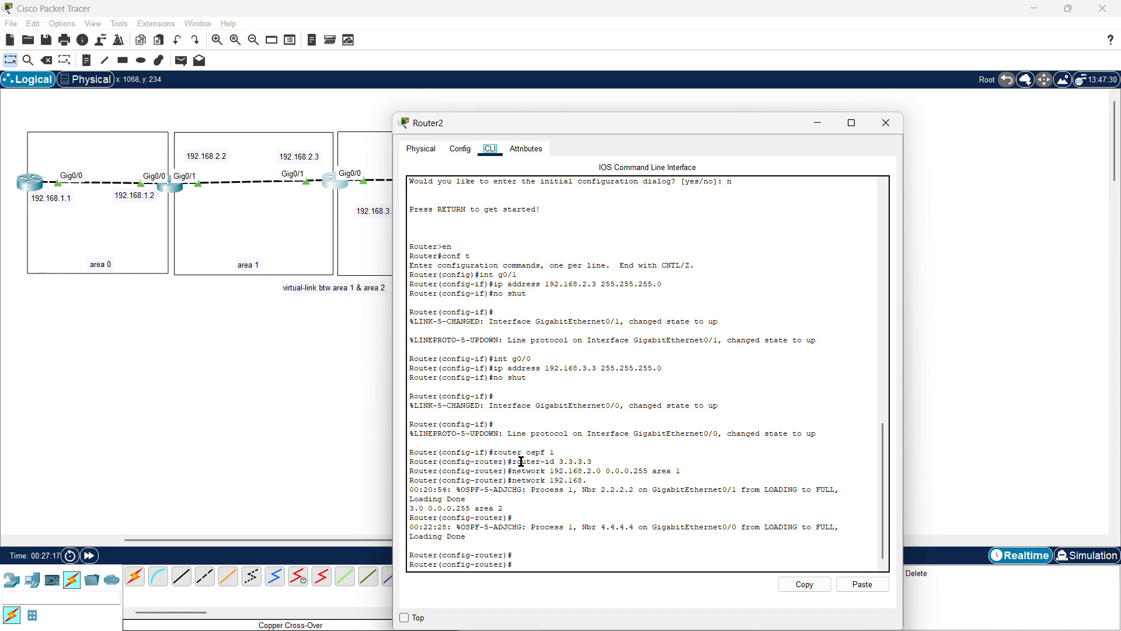
{"action": "key", "text": "Return"}
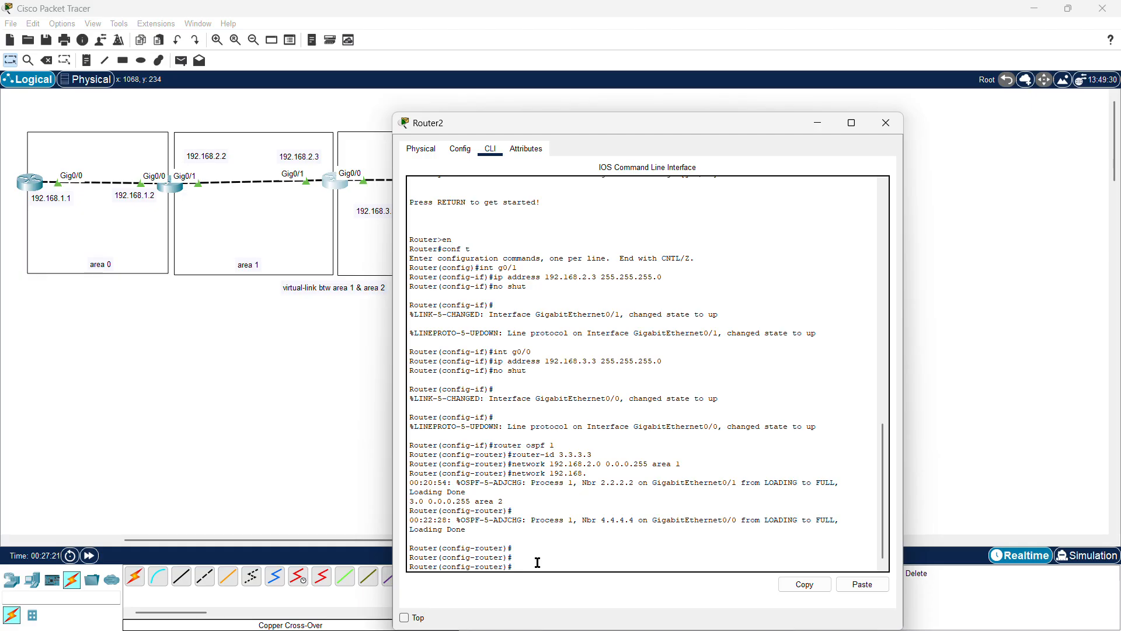
{"action": "type", "text": "area 2"}
{"action": "type", "text": "virtual-link 4.4.4.4"}
{"action": "key", "text": "Return"}
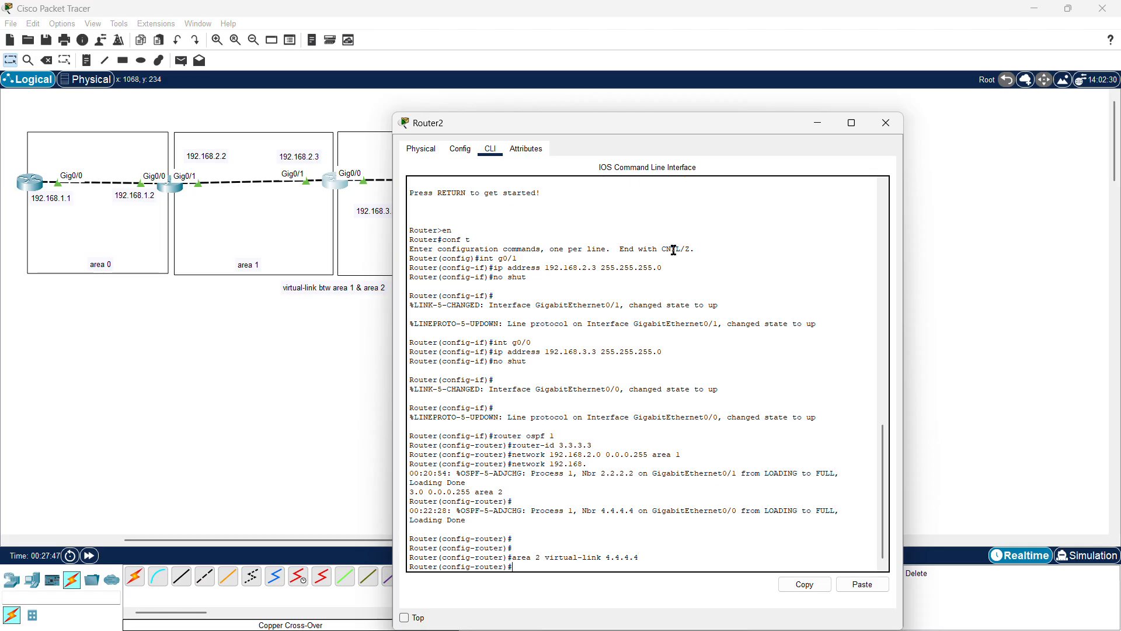
Step: Start entering a router command in the fourth router's OSPF configuration
{"action": "left_click", "coordinate": [895, 128]}
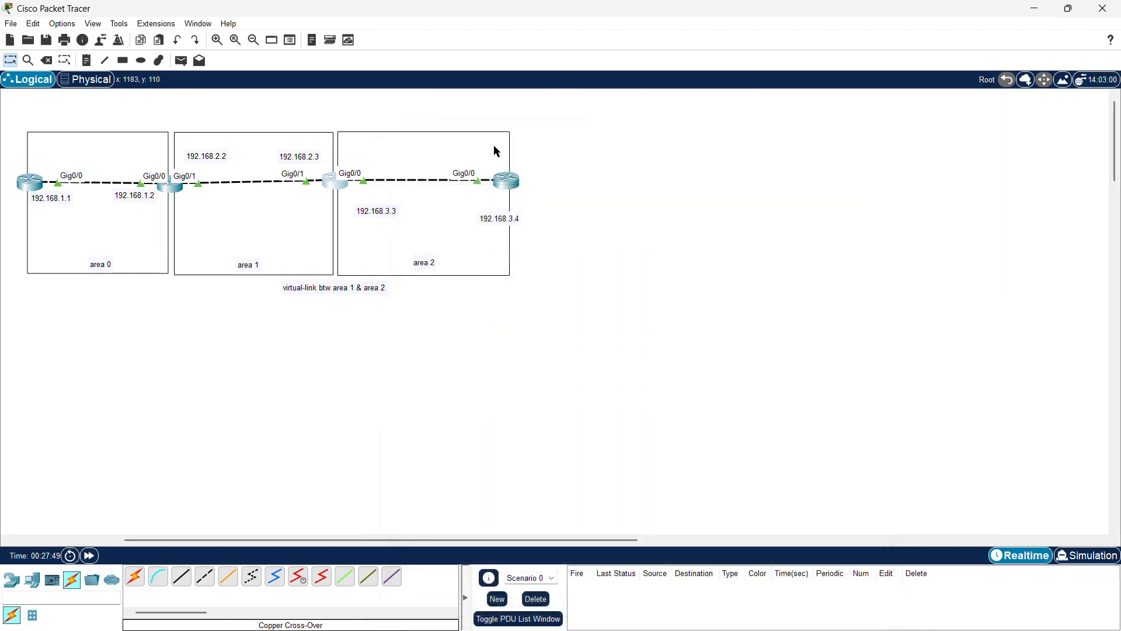
{"action": "left_click", "coordinate": [506, 182]}
{"action": "left_click", "coordinate": [501, 556]}
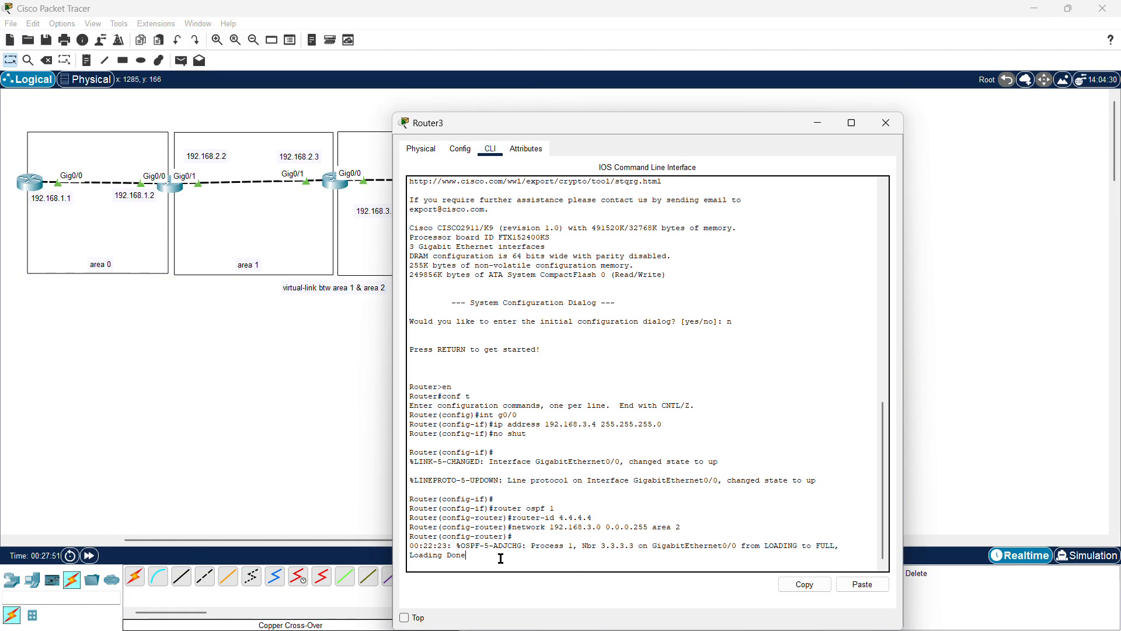
{"action": "key", "text": "Return"}
{"action": "key", "text": "Return"}
{"action": "key", "text": "Return"}
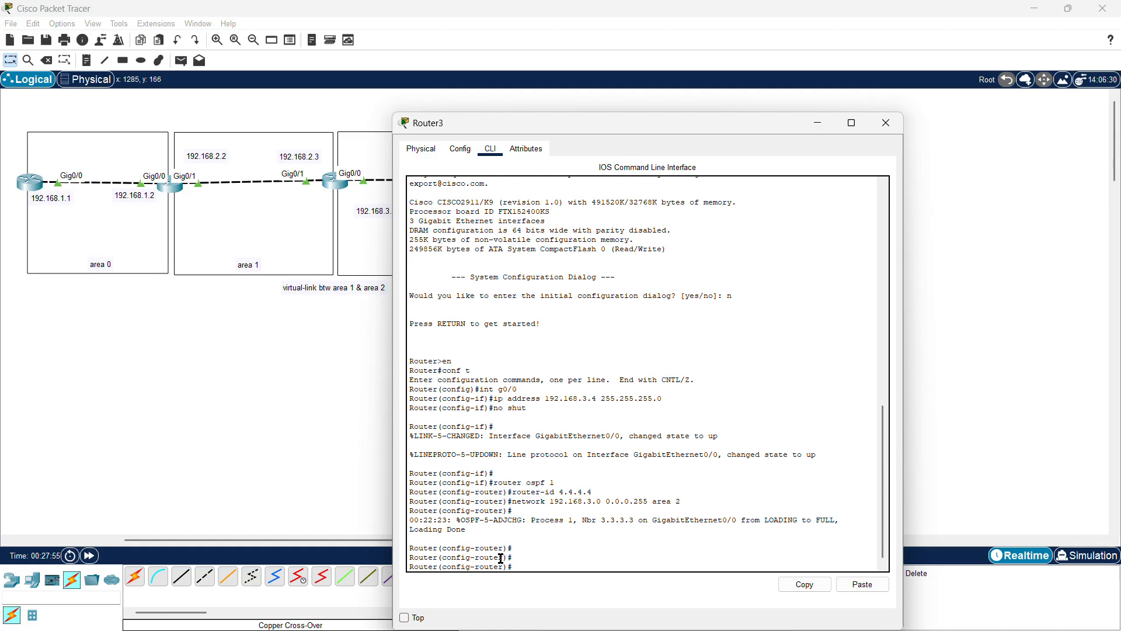
{"action": "type", "text": "rout"}
{"action": "type", "text": "er osp"}
{"action": "key", "text": "BackSpace"}
{"action": "key", "text": "BackSpace"}
Step: Highlight the fourth router's OSPF mode prompt and the received-packet error message
{"action": "left_click_drag", "start_coordinate": [556, 482], "coordinate": [443, 494]}
{"action": "left_click", "coordinate": [503, 495]}
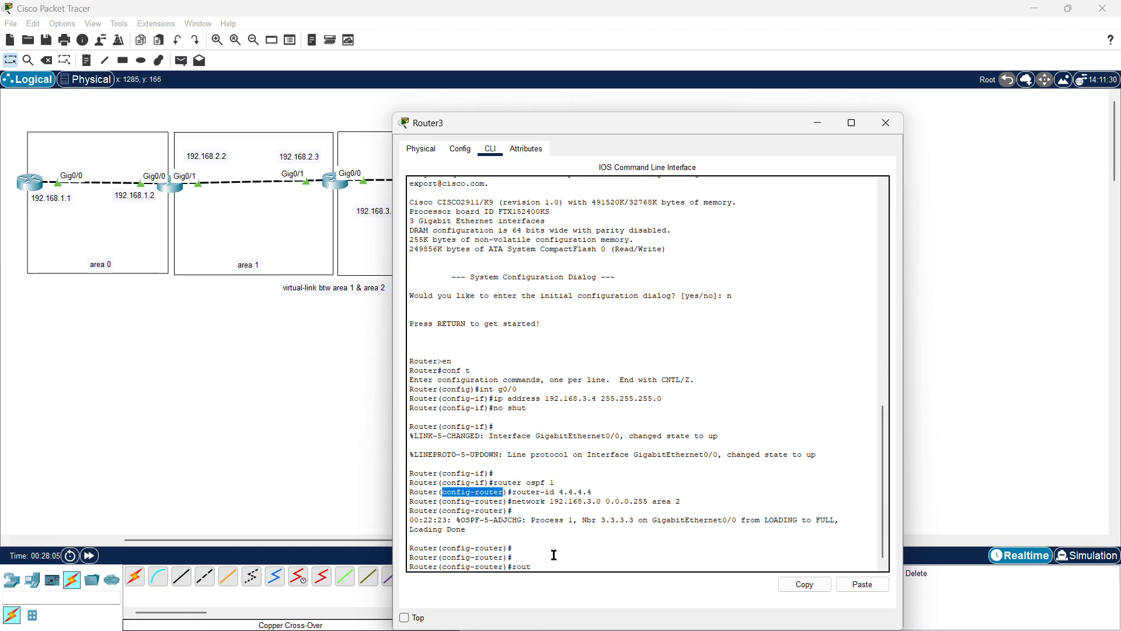
{"action": "left_click", "coordinate": [552, 530]}
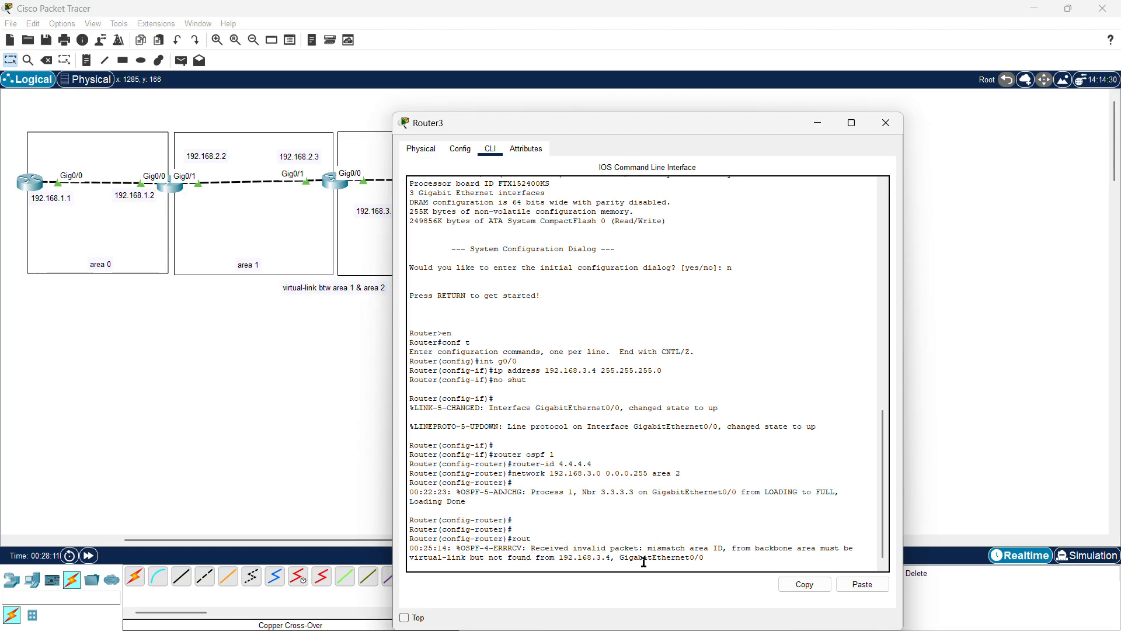
{"action": "left_click_drag", "start_coordinate": [705, 558], "coordinate": [531, 551]}
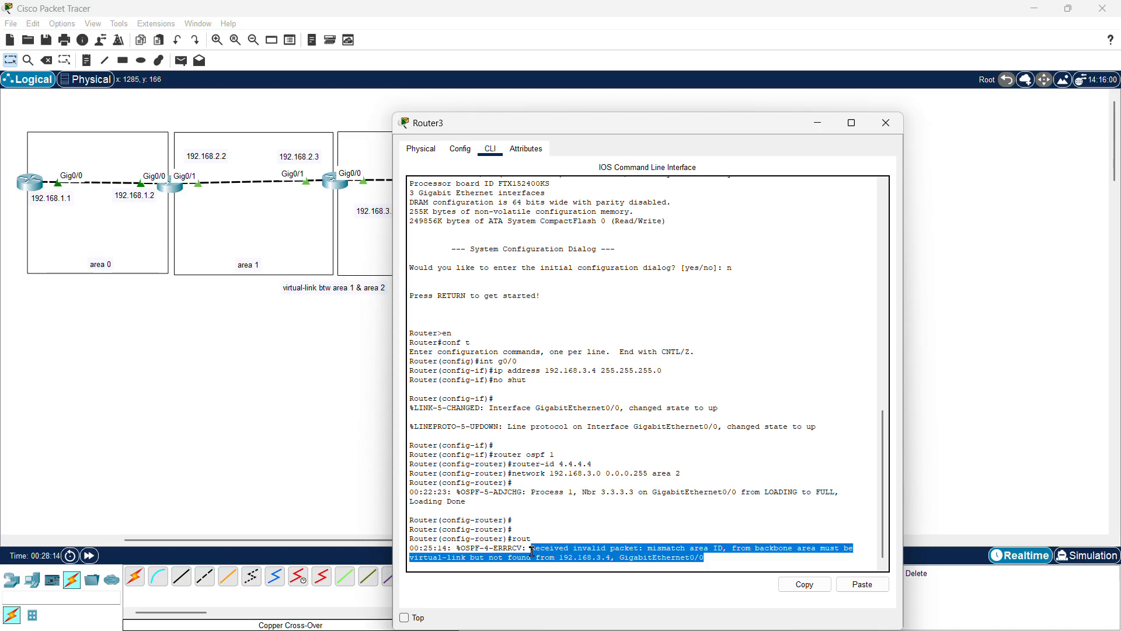
Step: Remove the area 2 virtual link to router-id 4.4.4.4 from the third router's OSPF configuration
{"action": "left_click", "coordinate": [886, 123]}
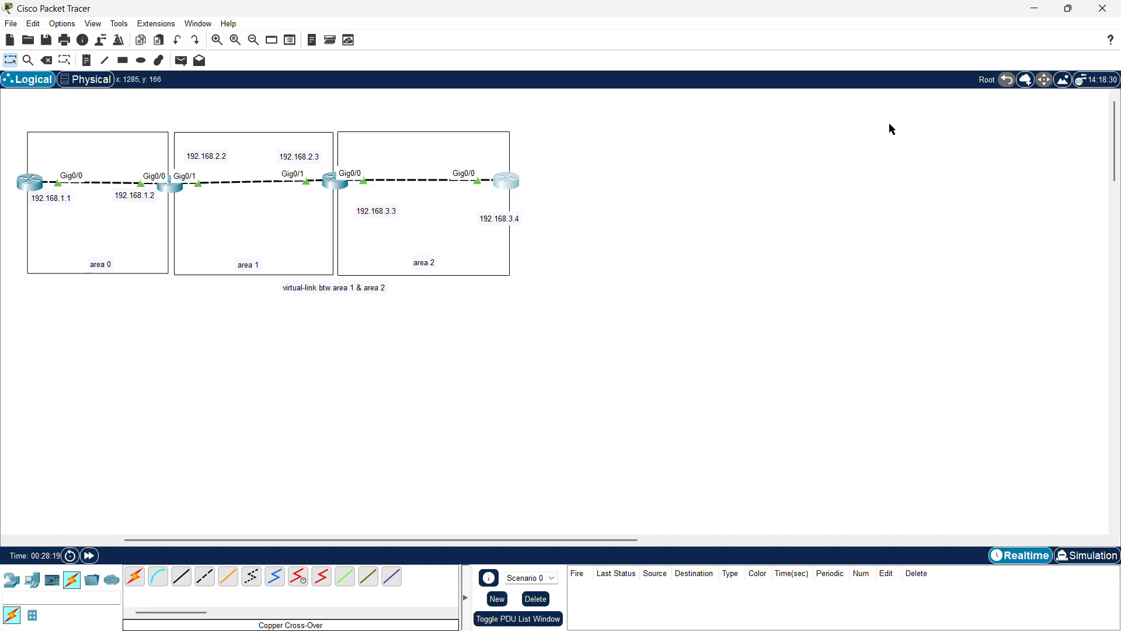
{"action": "left_click", "coordinate": [336, 182]}
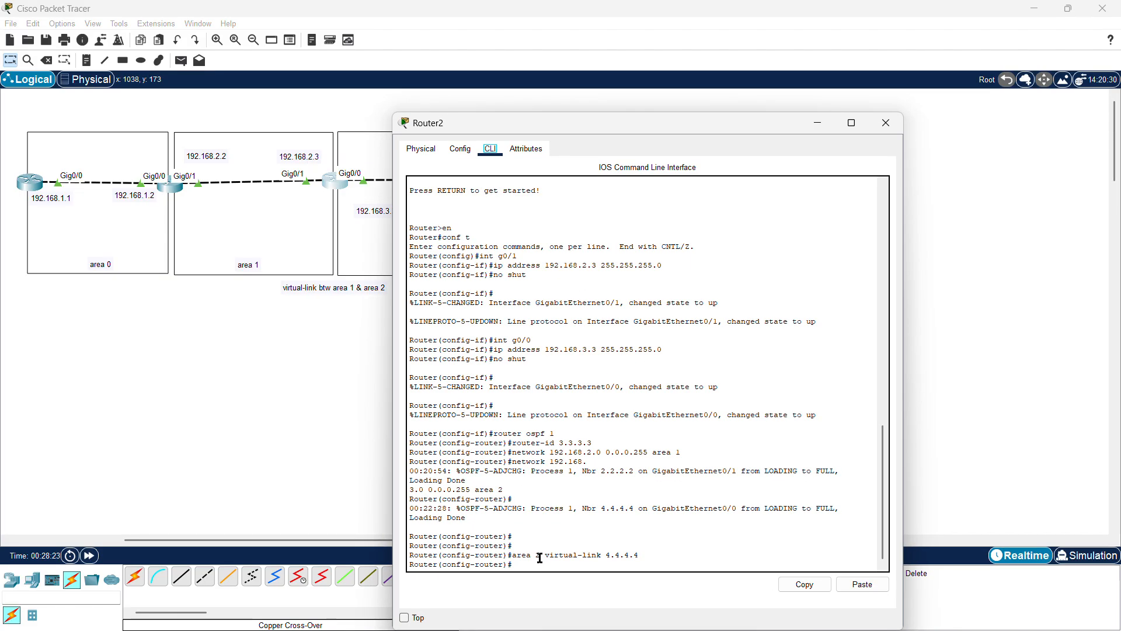
{"action": "left_click", "coordinate": [527, 564]}
{"action": "key", "text": "Up"}
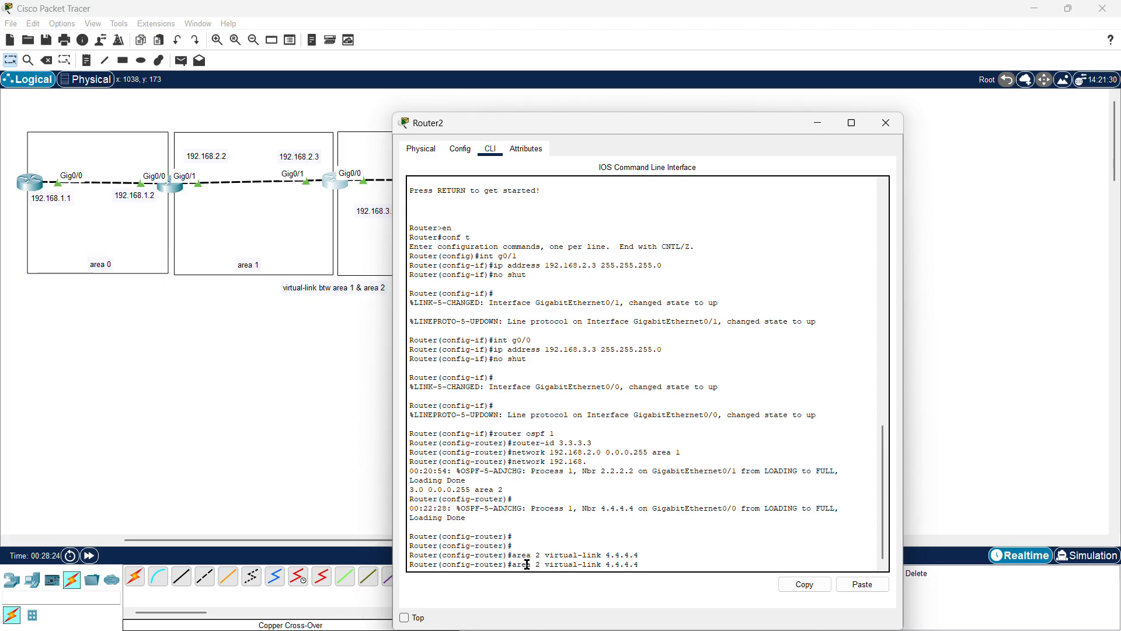
{"action": "key", "text": "Home"}
{"action": "type", "text": "no"}
{"action": "key", "text": "Return"}
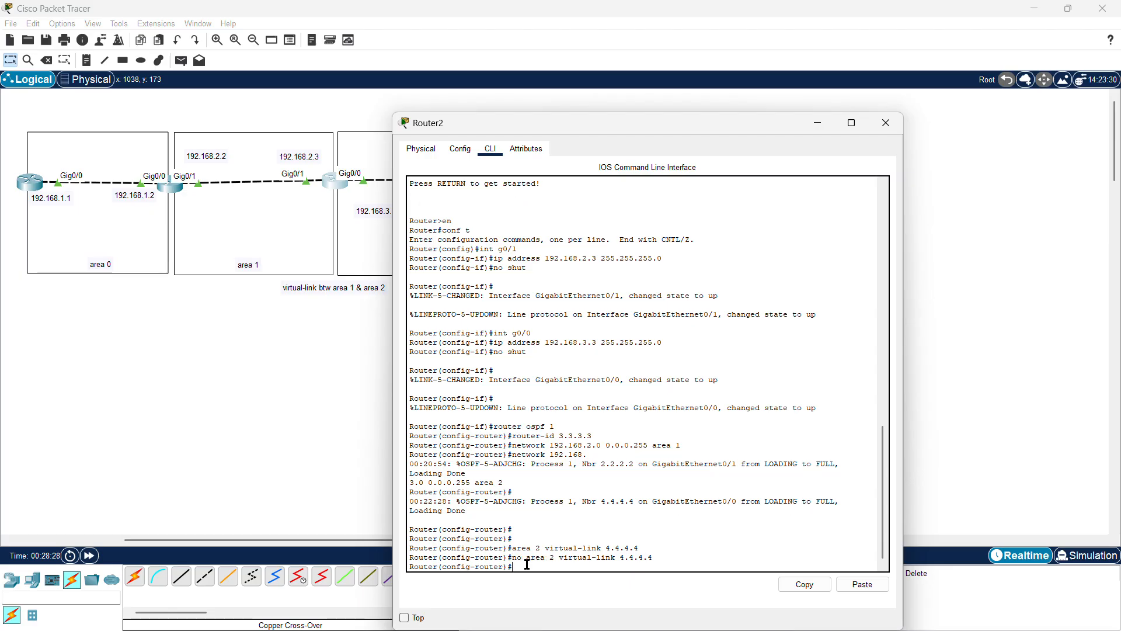
Step: Clear the unfinished command line on the fourth router's console and close it
{"action": "left_click", "coordinate": [886, 123]}
{"action": "left_click", "coordinate": [508, 182]}
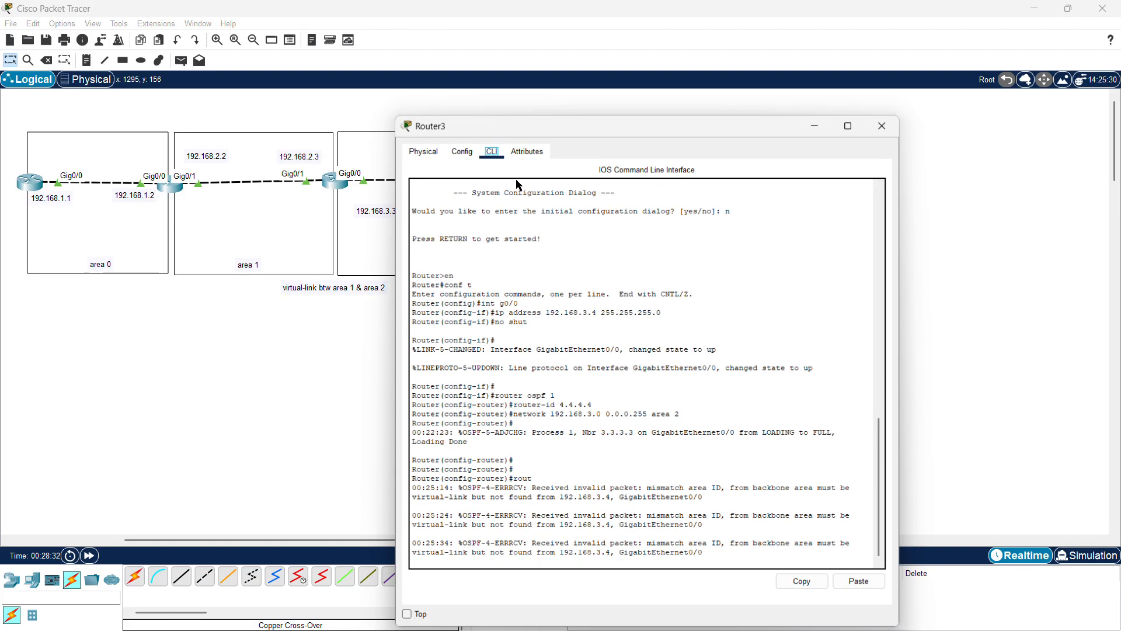
{"action": "left_click", "coordinate": [717, 559]}
{"action": "key", "text": "Return"}
{"action": "key", "text": "Return"}
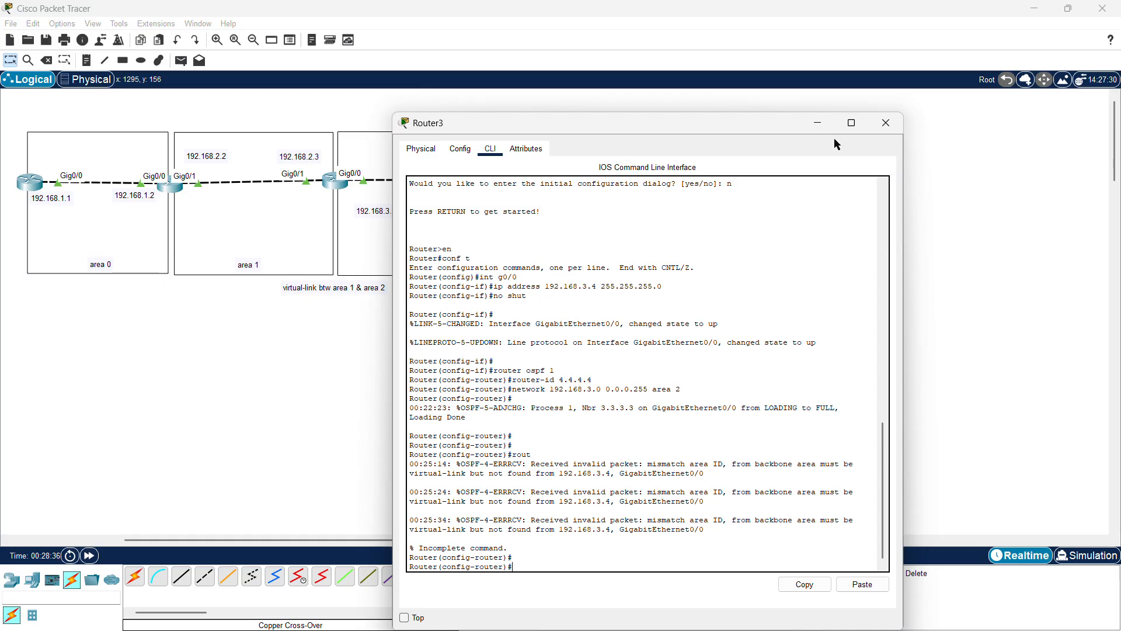
{"action": "left_click", "coordinate": [885, 123]}
Step: Configure an area 1 virtual link to router-id 4.4.4.4 on the third router
{"action": "left_click", "coordinate": [343, 184]}
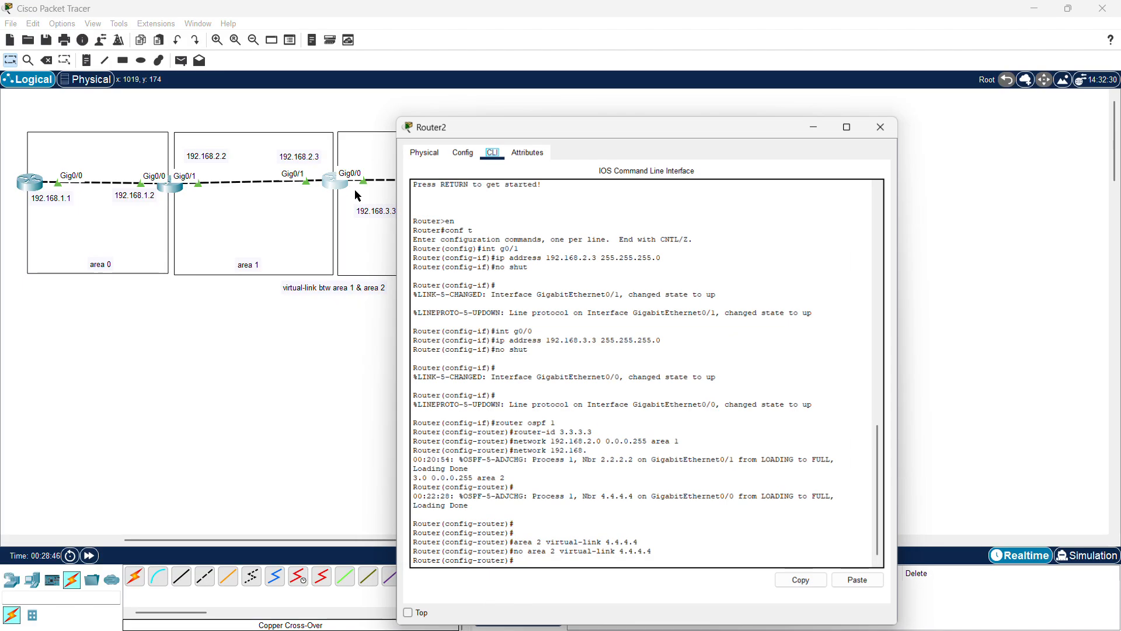
{"action": "left_click", "coordinate": [516, 566]}
{"action": "key", "text": "Up"}
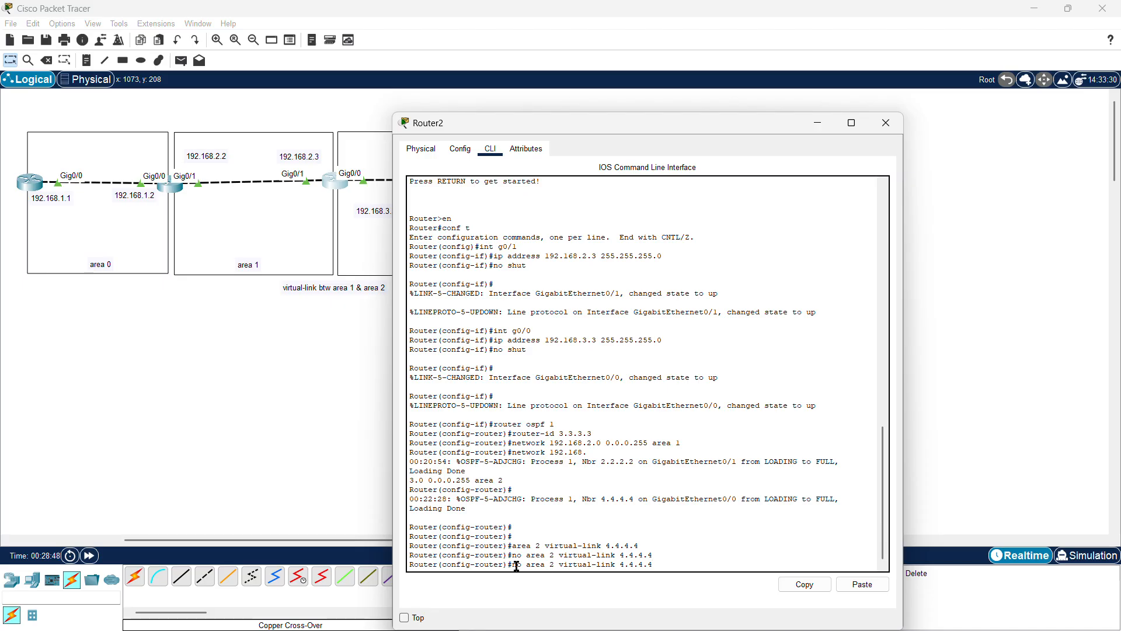
{"action": "key", "text": "Up"}
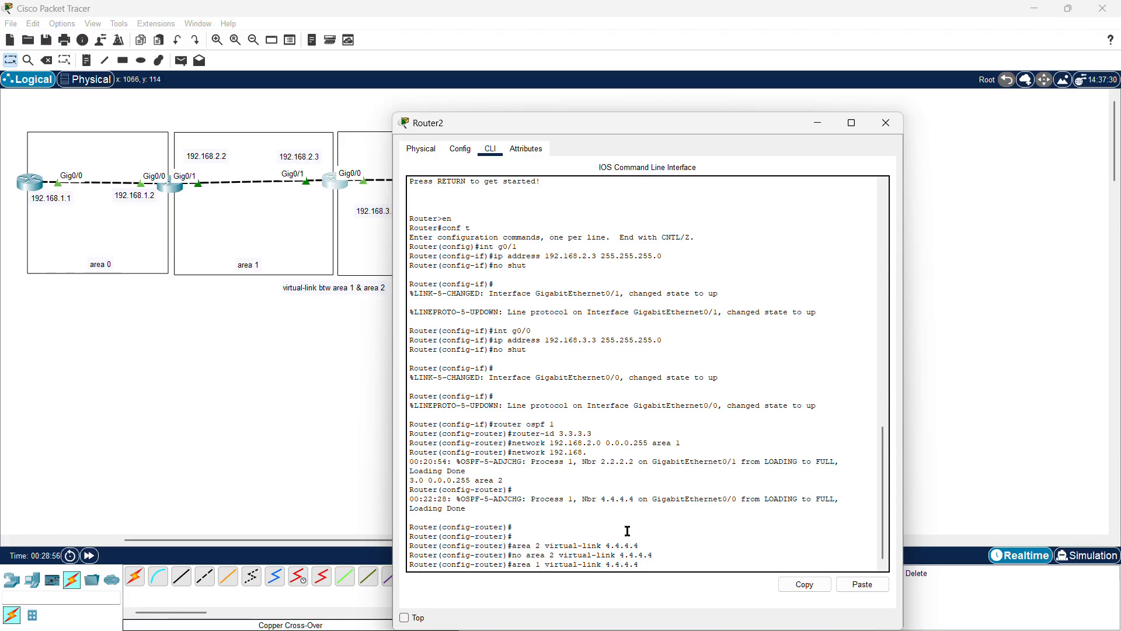
{"action": "key", "text": "Return"}
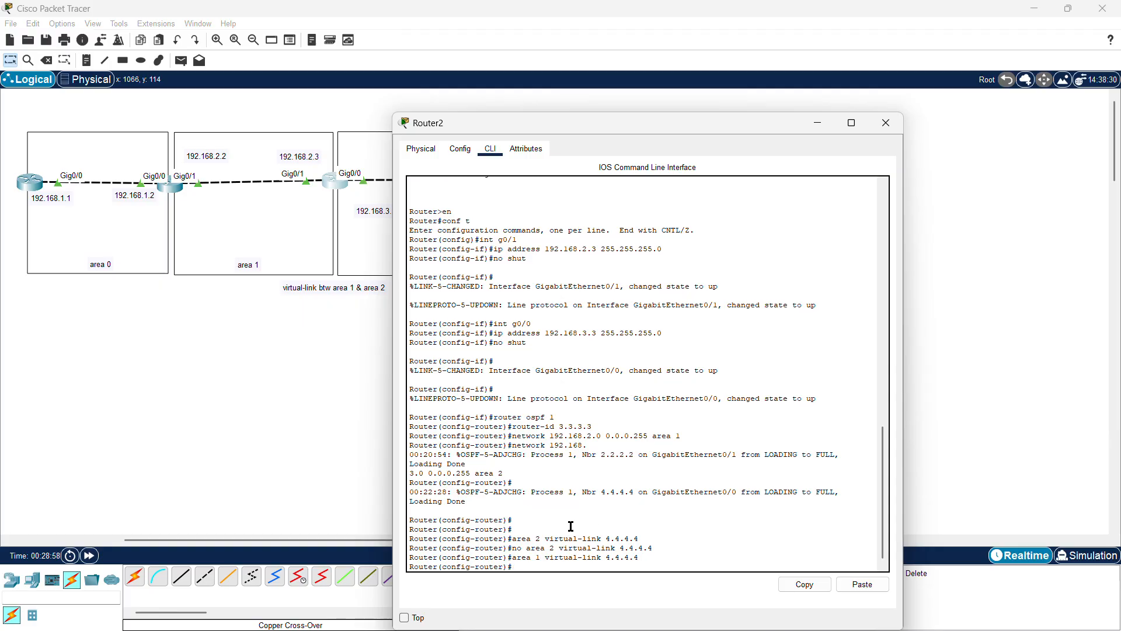
{"action": "left_click", "coordinate": [882, 123]}
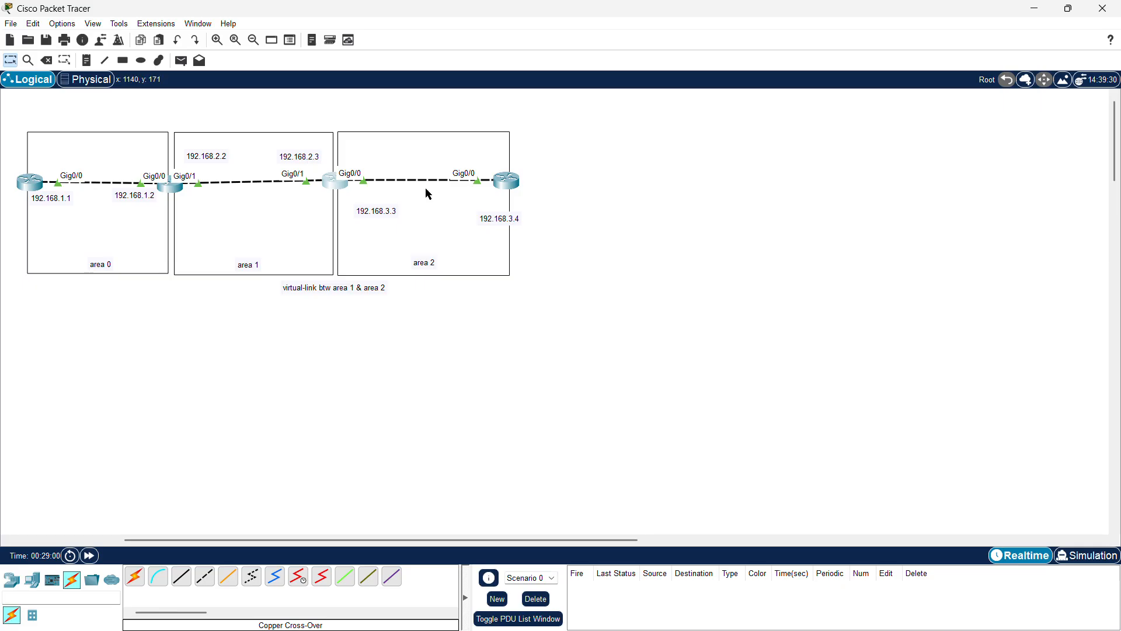
Step: Configure an area 2 virtual link to router-id 3.3.3.3 on the fourth router
{"action": "left_click", "coordinate": [505, 184]}
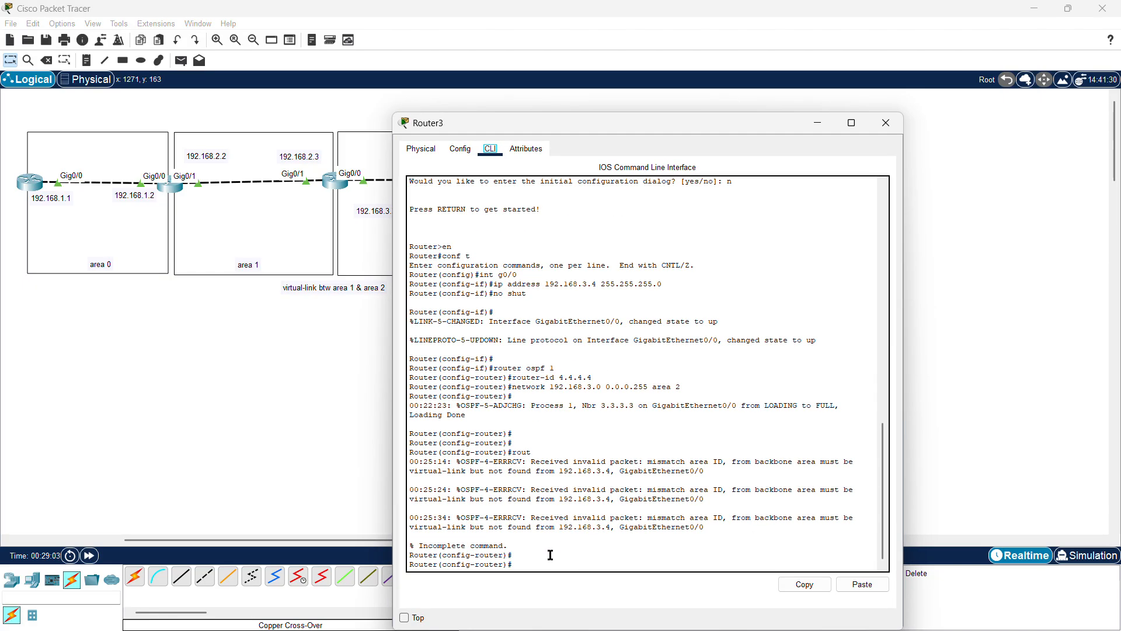
{"action": "left_click", "coordinate": [526, 569]}
{"action": "type", "text": "area 2 virtual-link 3.3.3.3"}
{"action": "key", "text": "Return"}
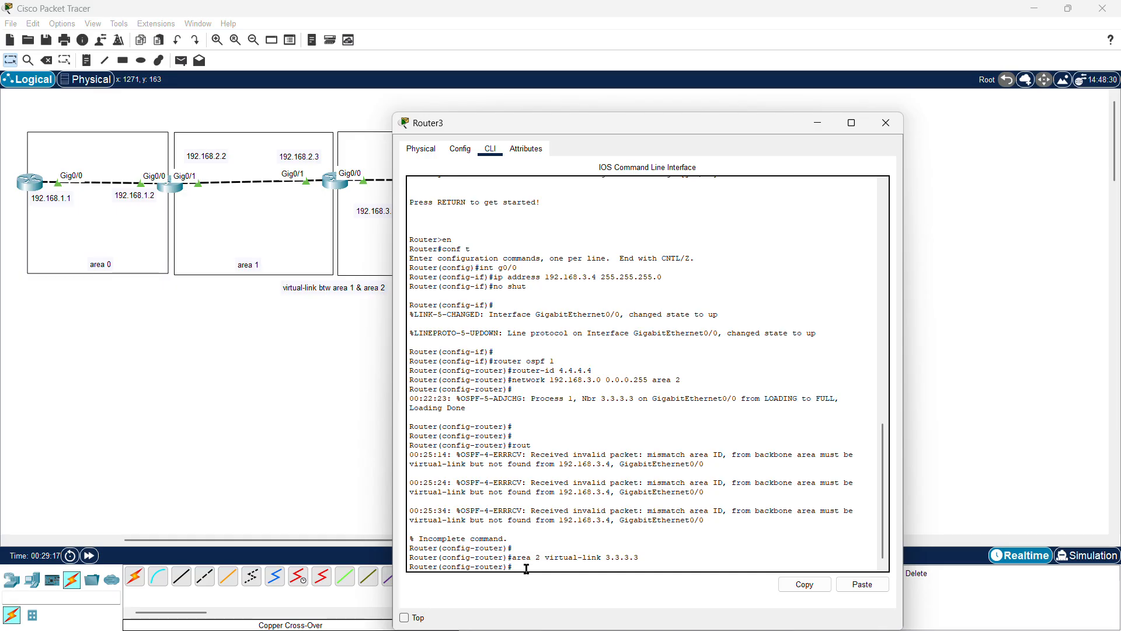
{"action": "left_click", "coordinate": [823, 125]}
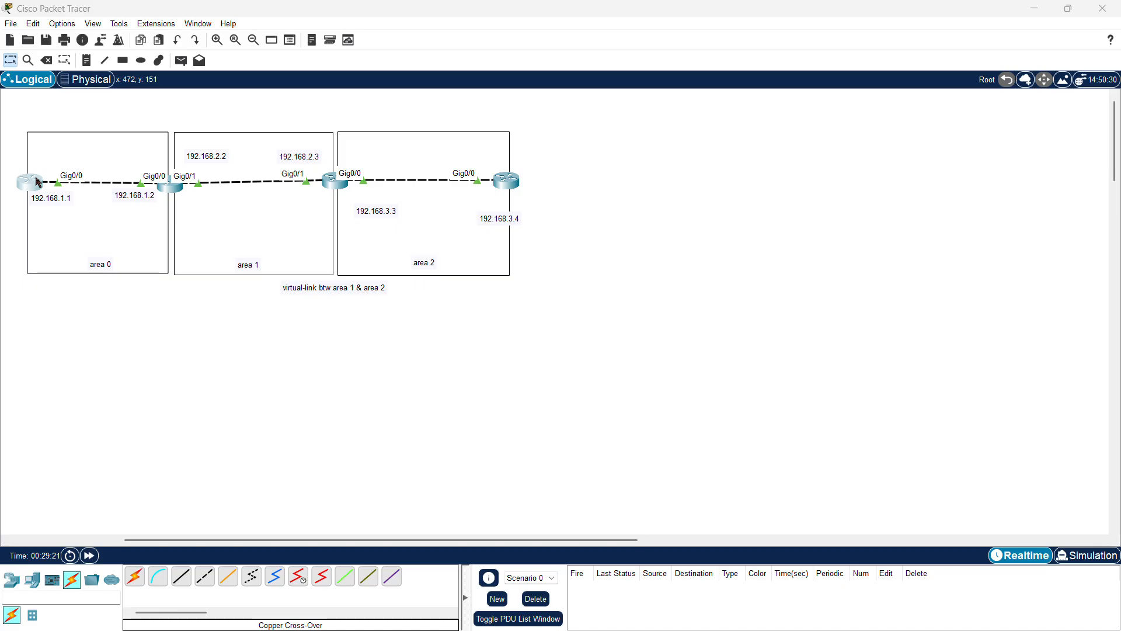
Step: Repeat the ping to 192.168.3.3 from the first router and close its console
{"action": "left_click", "coordinate": [38, 182]}
{"action": "key", "text": "Up"}
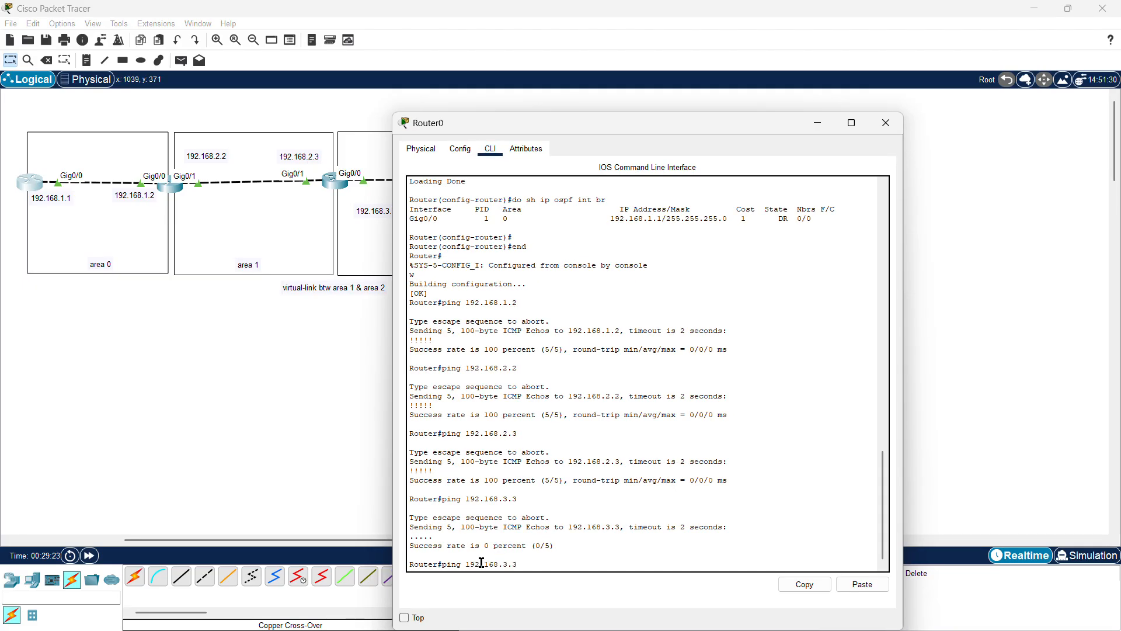
{"action": "key", "text": "Return"}
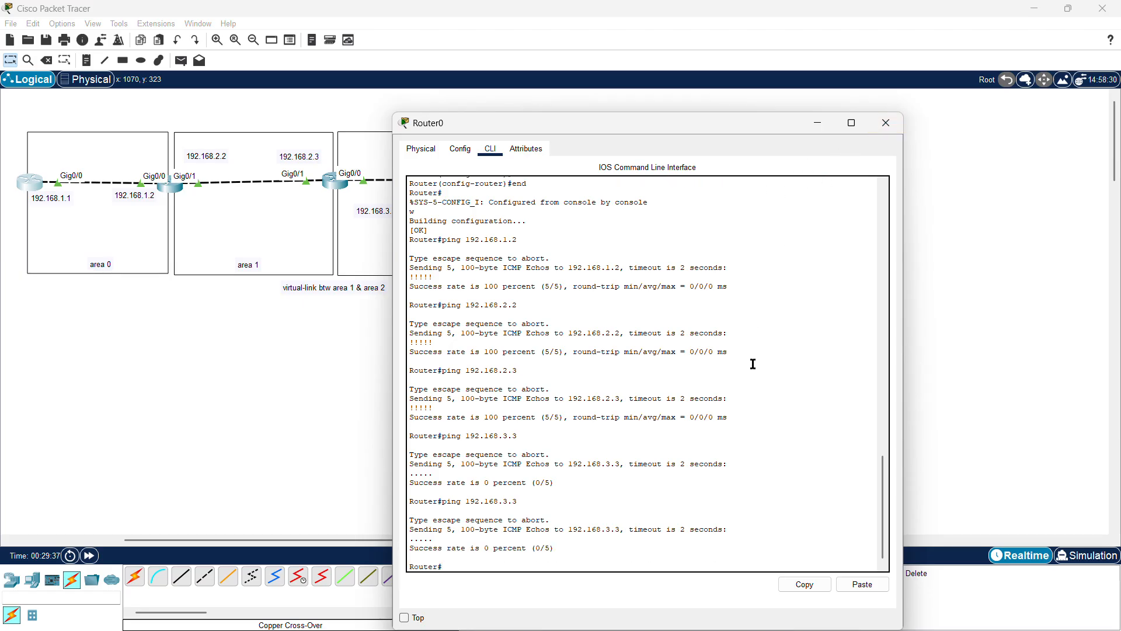
{"action": "key", "text": "Up"}
{"action": "left_click", "coordinate": [885, 122]}
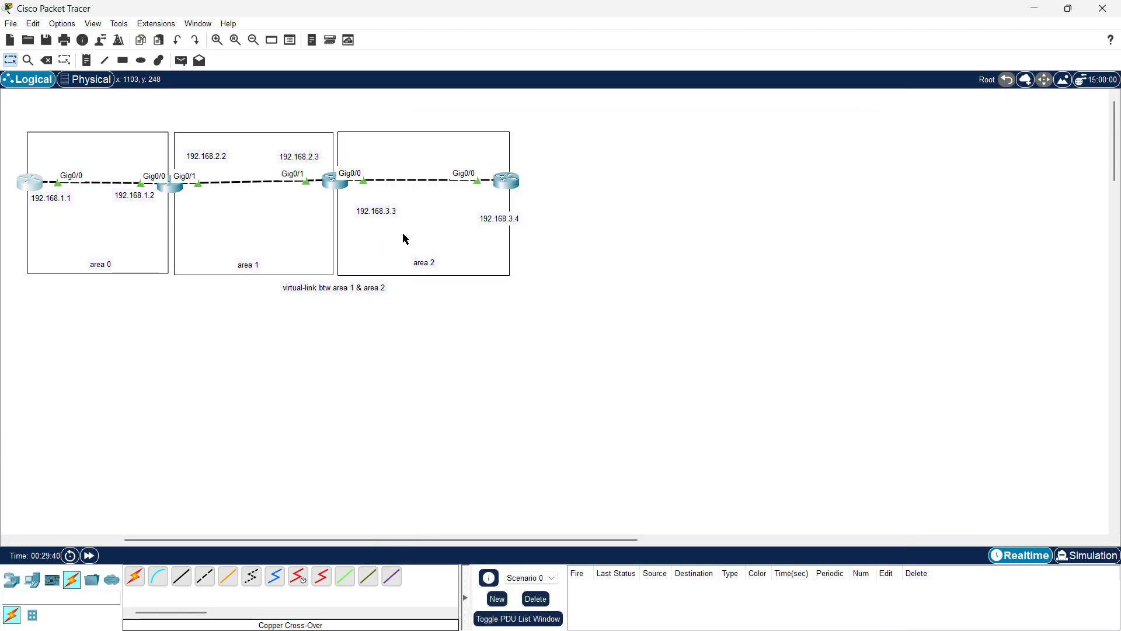
Step: Try pinging 192.168.3.3 from the third router's OSPF mode, then exit configuration mode
{"action": "left_click", "coordinate": [336, 182]}
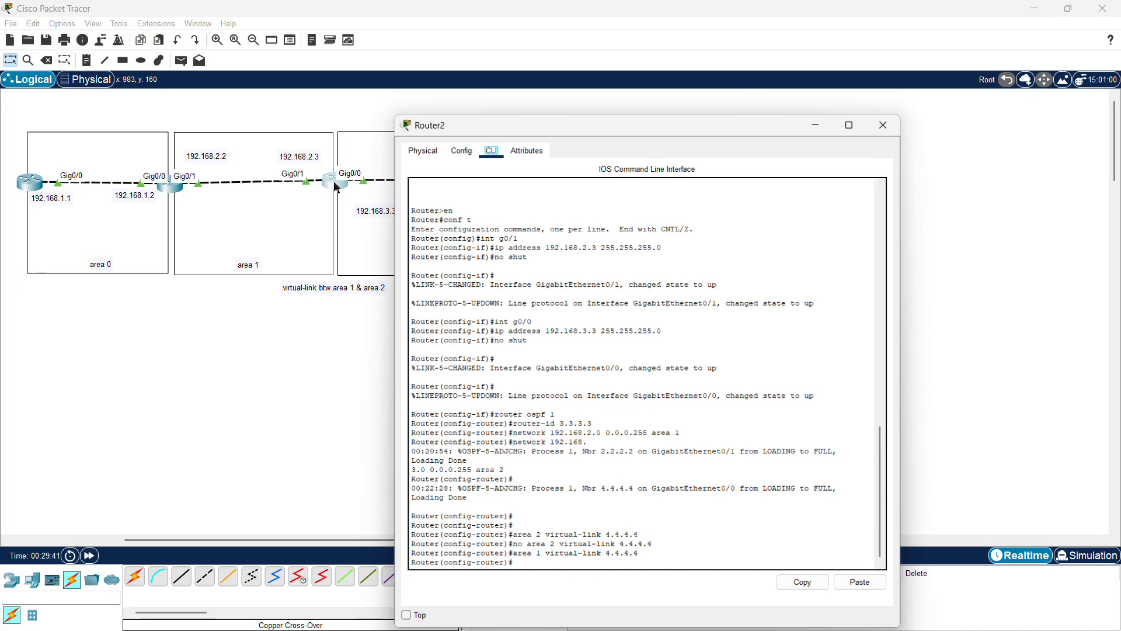
{"action": "left_click", "coordinate": [517, 564]}
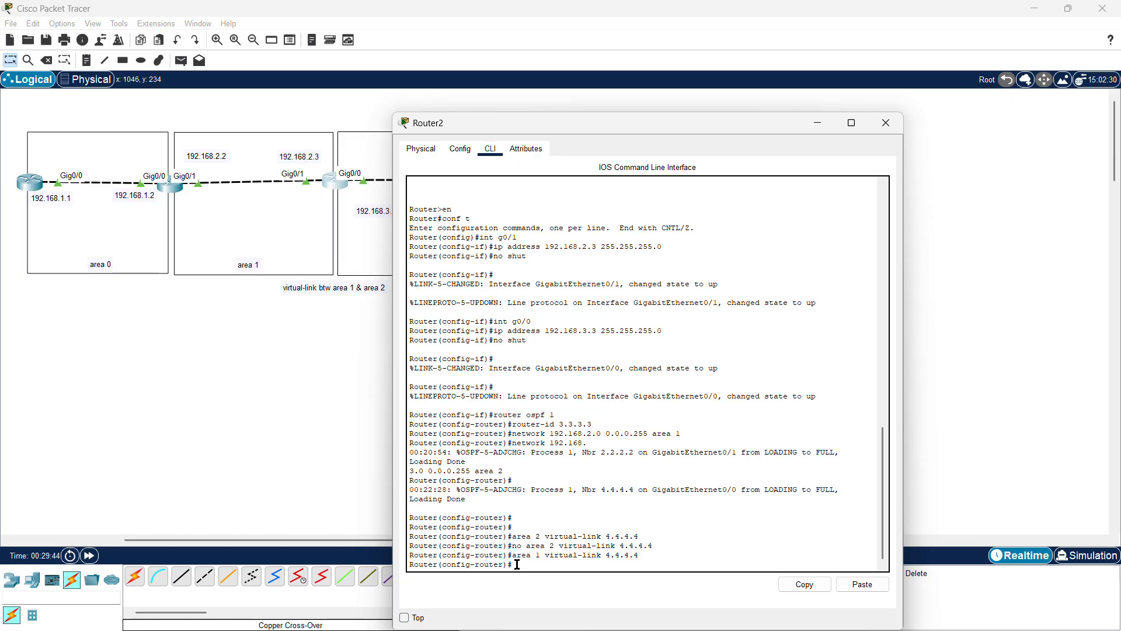
{"action": "type", "text": "ping 192.168.3.3"}
{"action": "key", "text": "Return"}
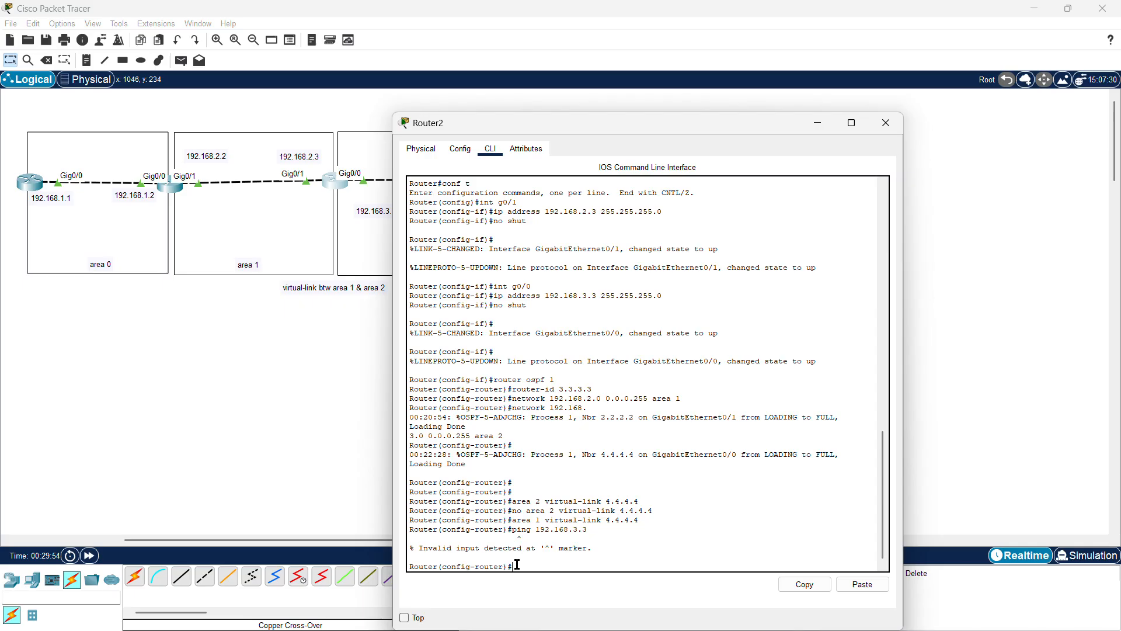
{"action": "type", "text": "end"}
{"action": "key", "text": "Return"}
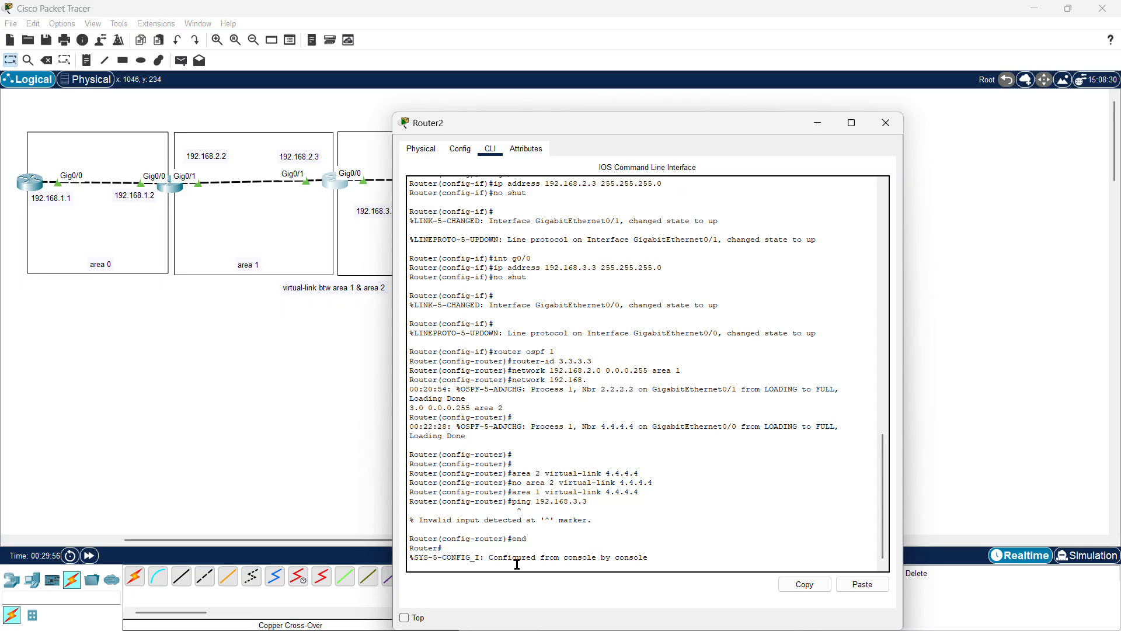
Step: Ping 192.168.3.3 and 192.168.3.4 from the third router and close its console
{"action": "type", "text": "ping "}
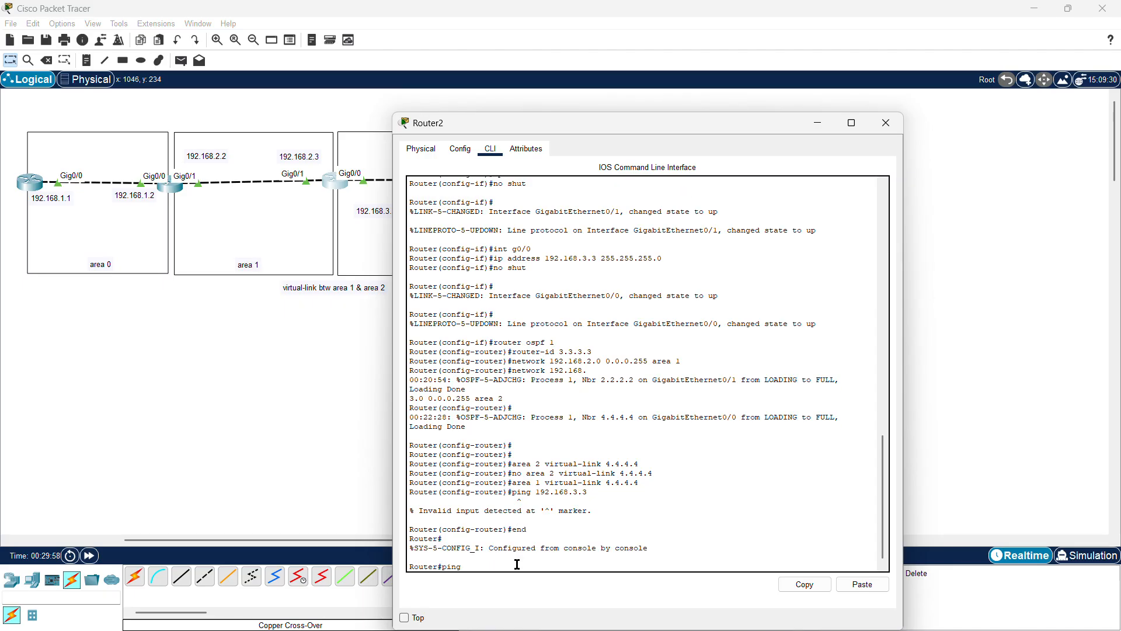
{"action": "type", "text": "192.168."}
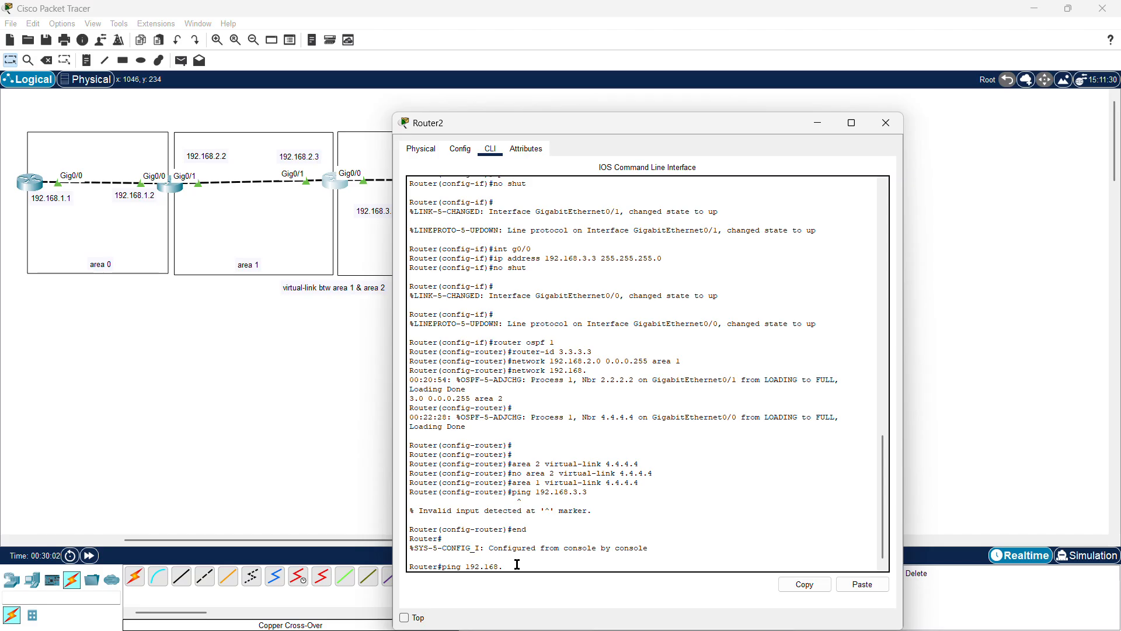
{"action": "type", "text": "3.3"}
{"action": "key", "text": "Return"}
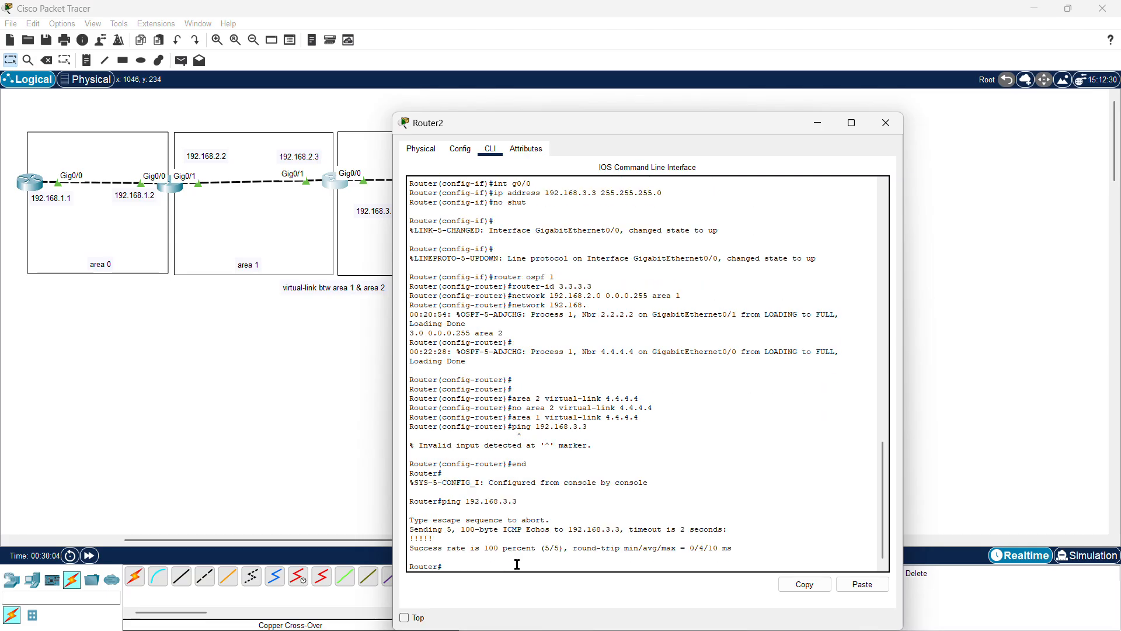
{"action": "key", "text": "Up"}
{"action": "type", "text": "4"}
{"action": "key", "text": "Return"}
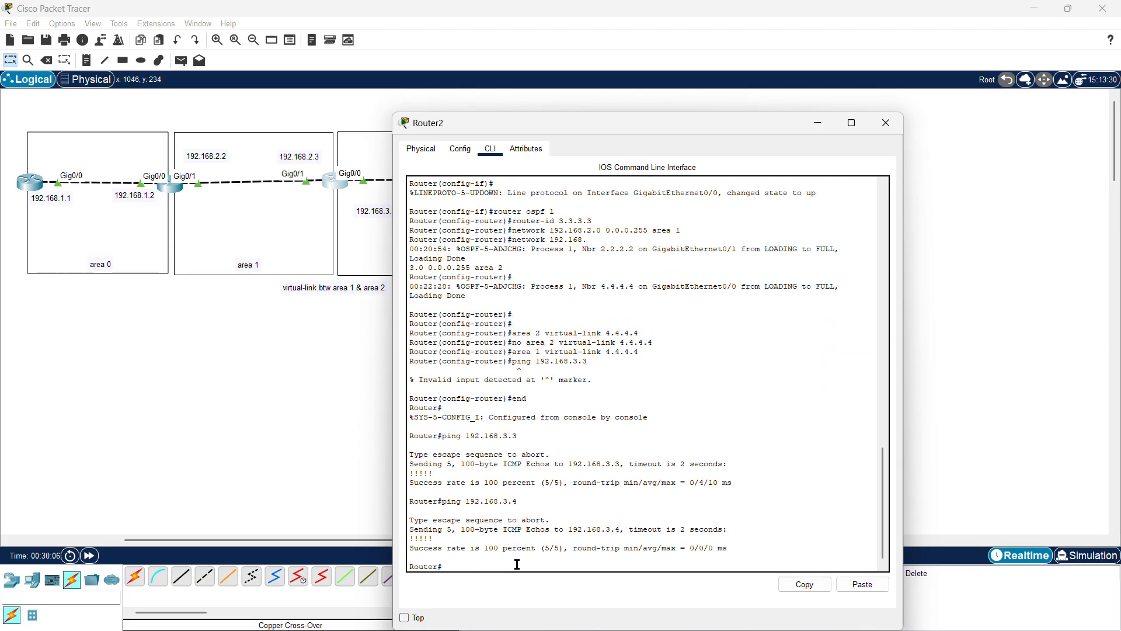
{"action": "left_click", "coordinate": [885, 123]}
Step: Ping 192.168.3.3 once more from the first router and close its console
{"action": "left_click", "coordinate": [34, 191]}
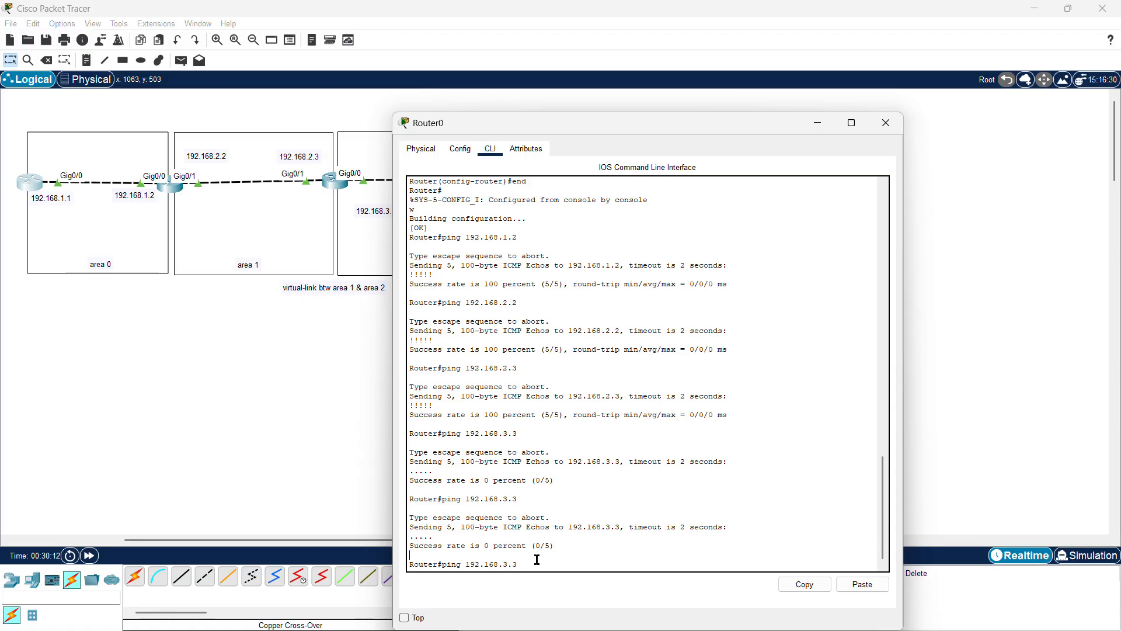
{"action": "key", "text": "Return"}
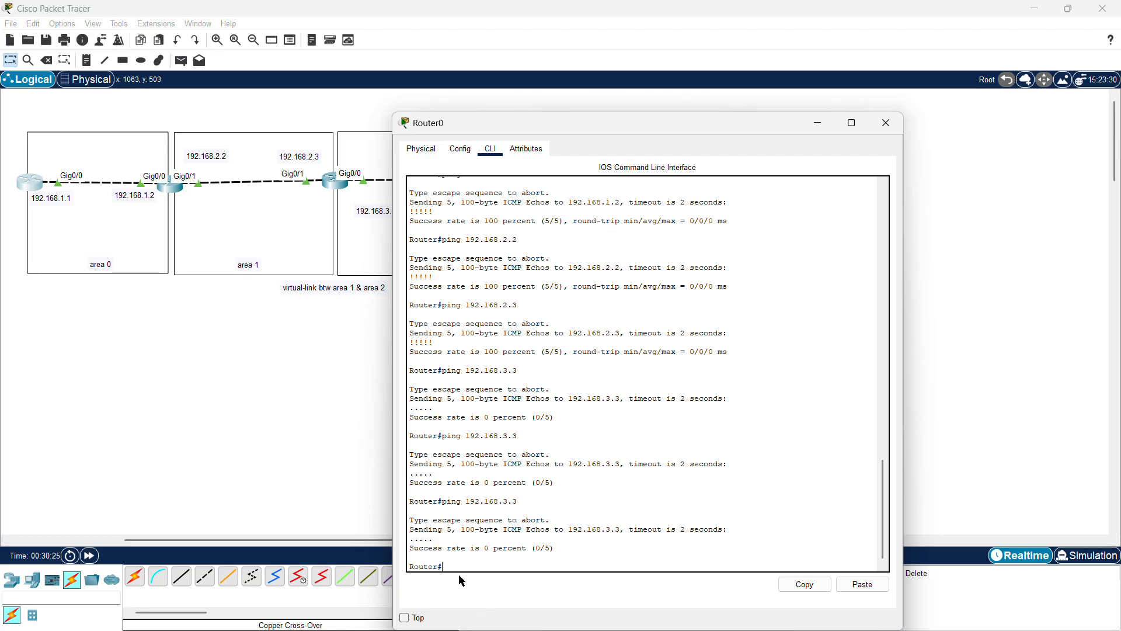
{"action": "left_click", "coordinate": [886, 123]}
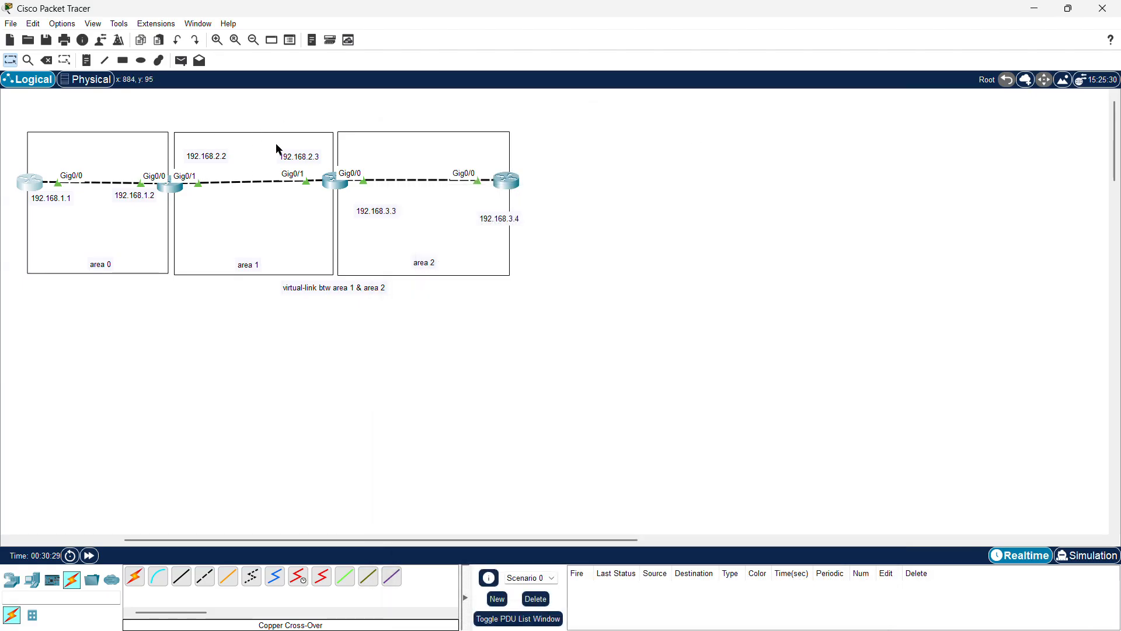
Step: Configure an area 1 virtual link to router-id 3.3.3.3 on the second router
{"action": "left_click", "coordinate": [170, 185]}
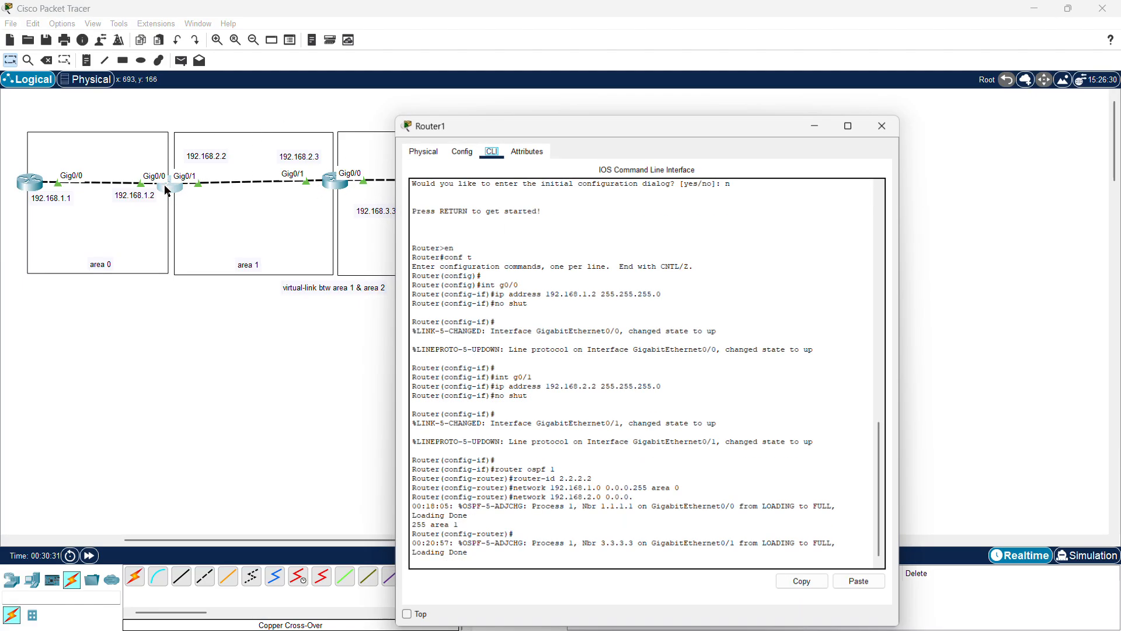
{"action": "key", "text": "Return"}
{"action": "key", "text": "Return"}
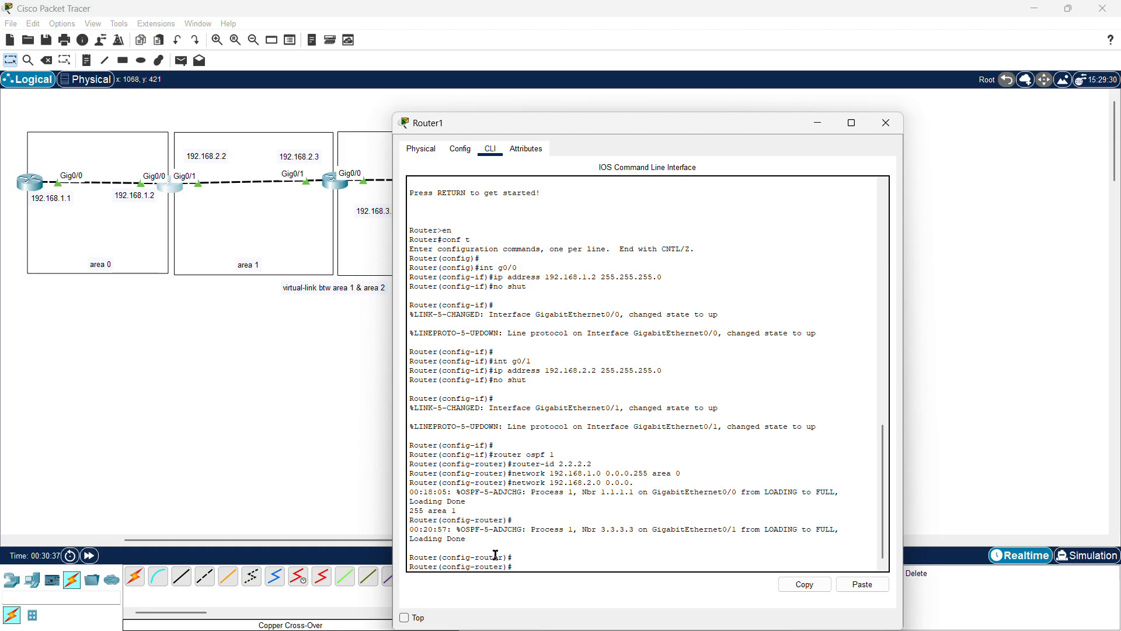
{"action": "type", "text": "area 1 virtual-link 3.3.3.3"}
{"action": "key", "text": "Return"}
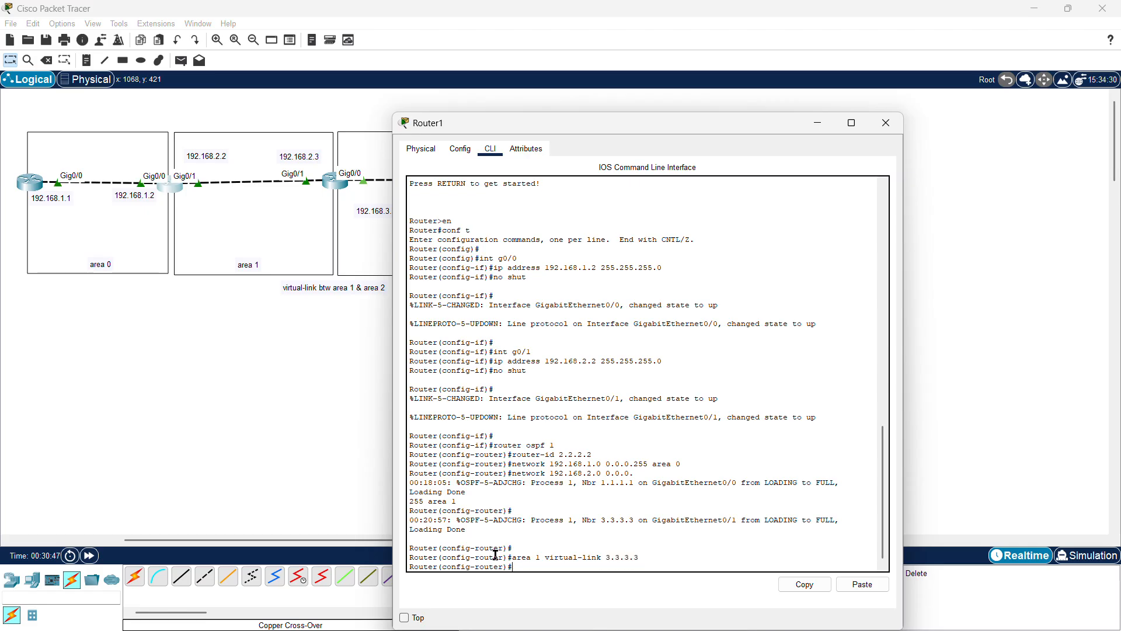
{"action": "left_click", "coordinate": [886, 122]}
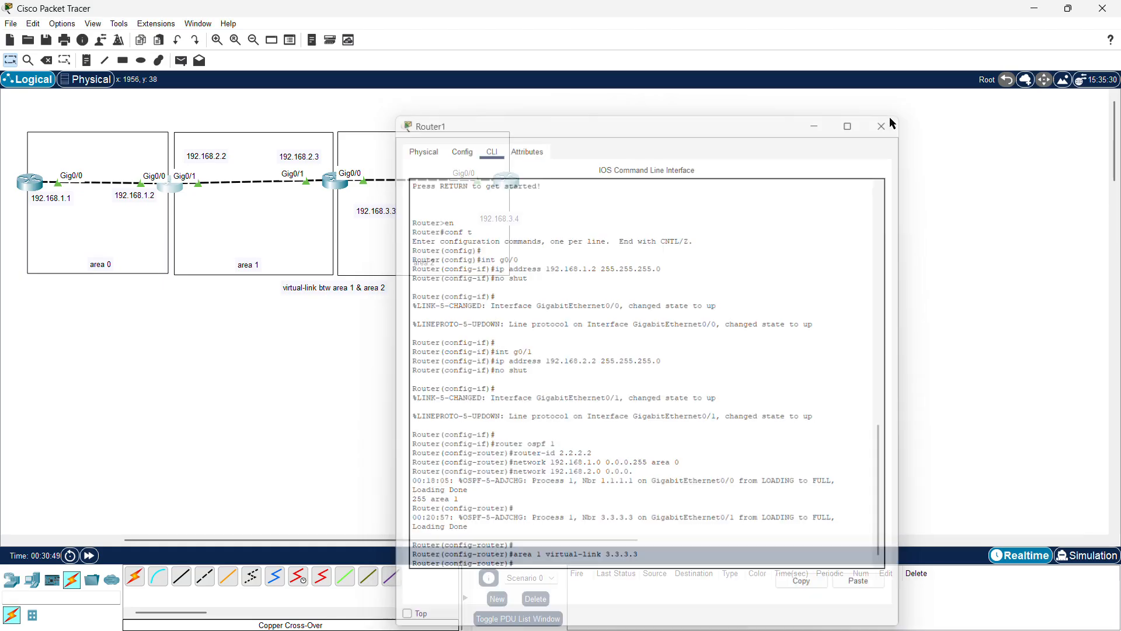
Step: On the third router, configure an area 1 virtual link to router-id 2.2.2.2 under OSPF process 1 and close its console
{"action": "left_click", "coordinate": [338, 186]}
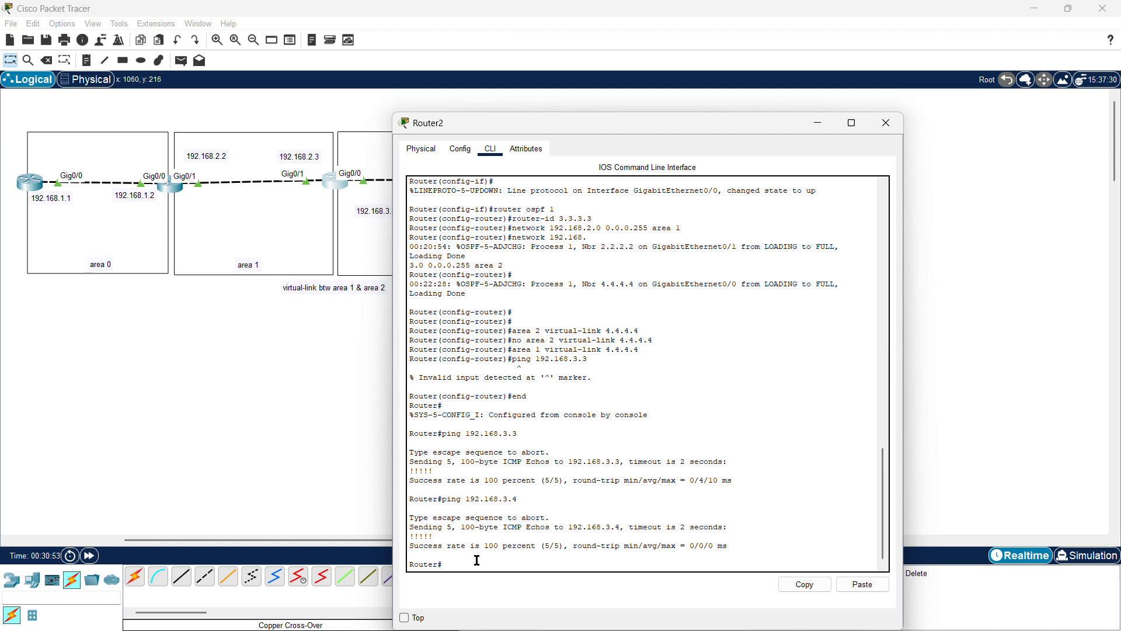
{"action": "type", "text": "conf t"}
{"action": "key", "text": "Return"}
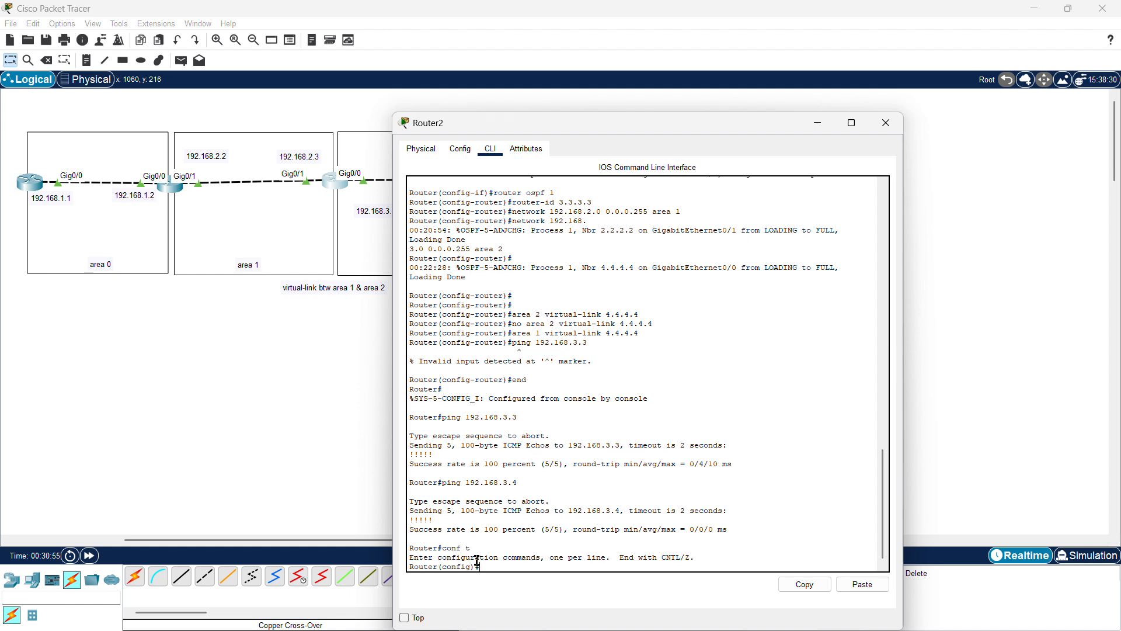
{"action": "type", "text": "router ospf 1"}
{"action": "key", "text": "Return"}
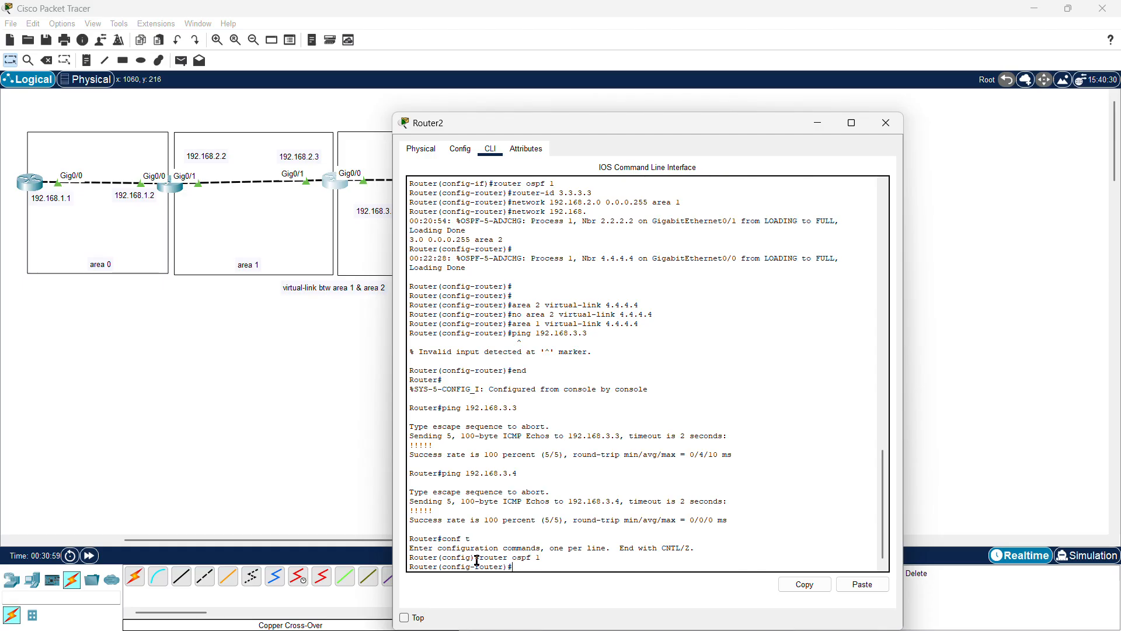
{"action": "type", "text": "area 1 virtua"}
{"action": "key", "text": "Tab"}
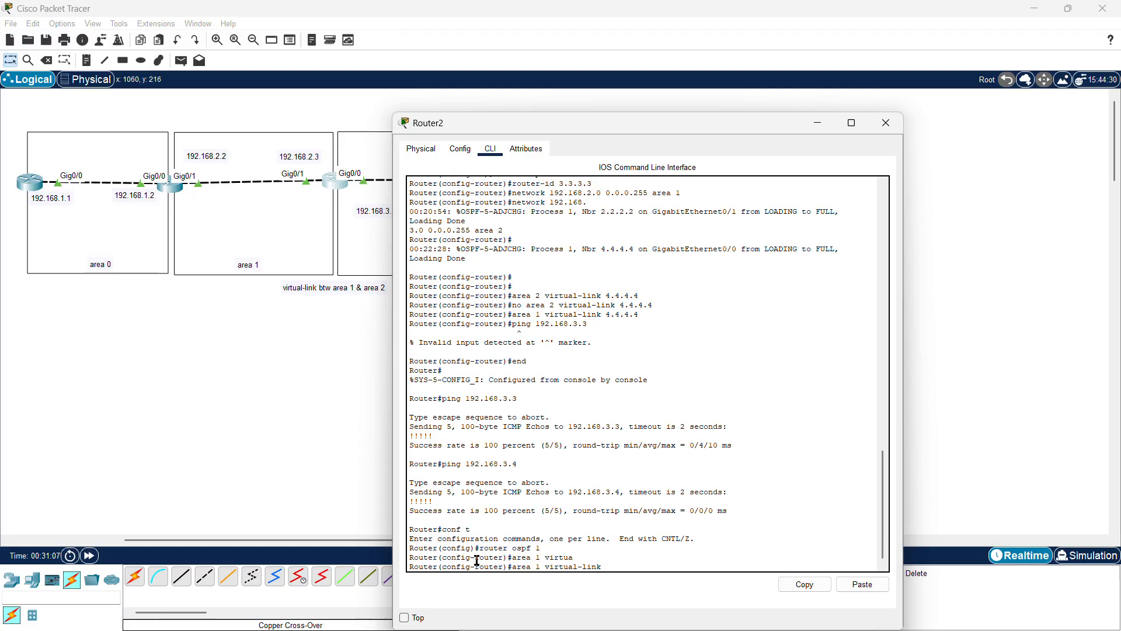
{"action": "type", "text": "2.2.2.2"}
{"action": "key", "text": "Return"}
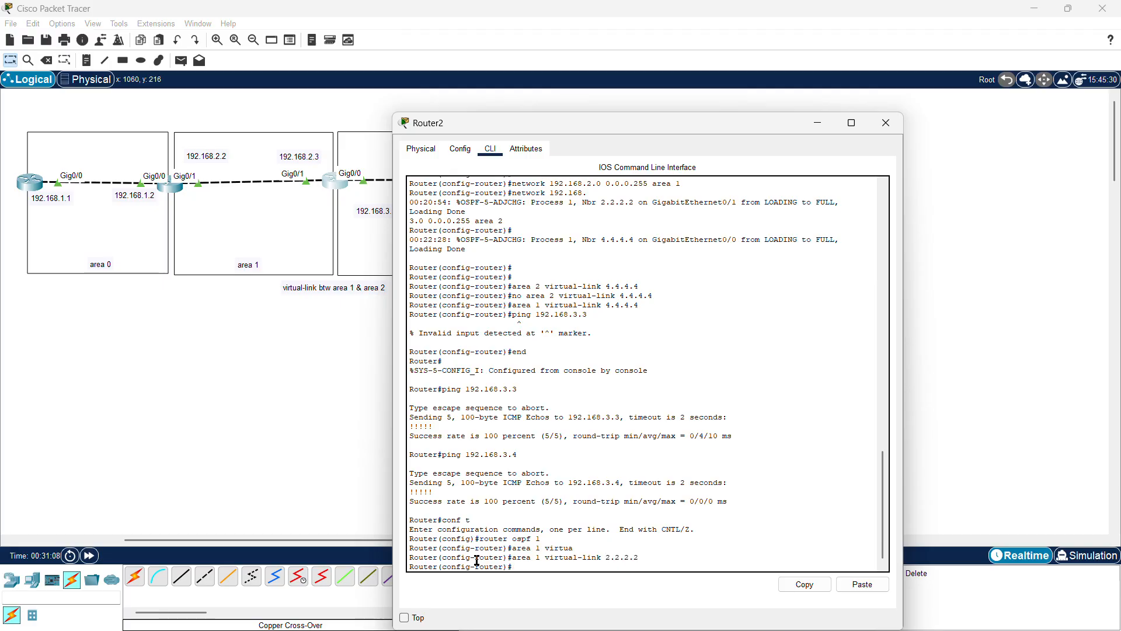
{"action": "left_click", "coordinate": [885, 126]}
Step: From the first router's console, ping 192.168.3.3 and 192.168.2.2
{"action": "left_click", "coordinate": [26, 184]}
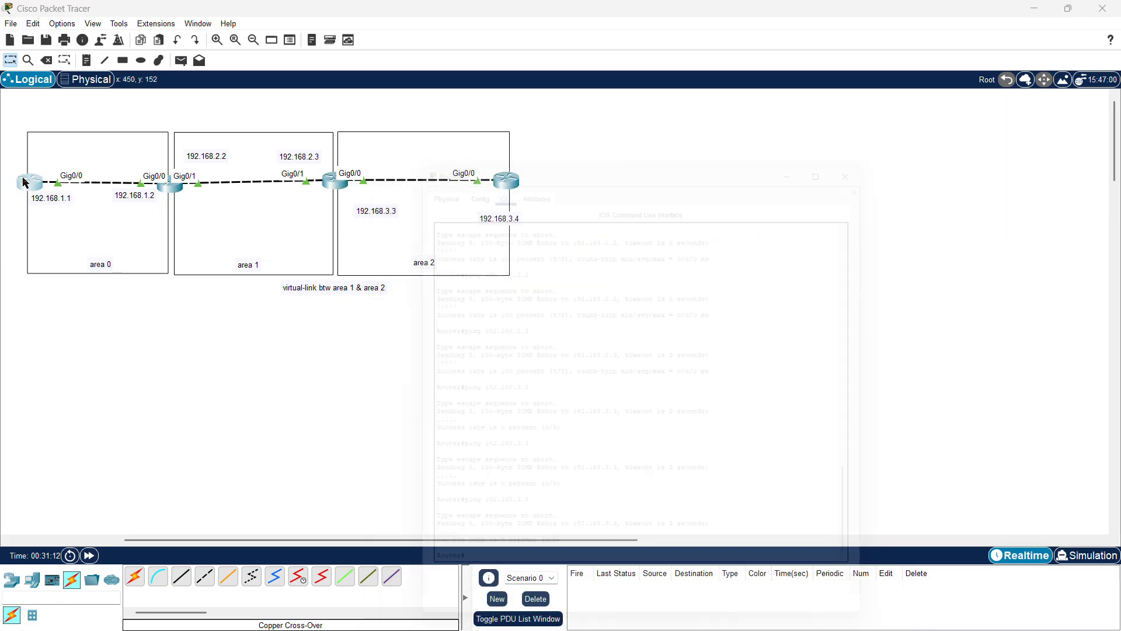
{"action": "left_click", "coordinate": [449, 569]}
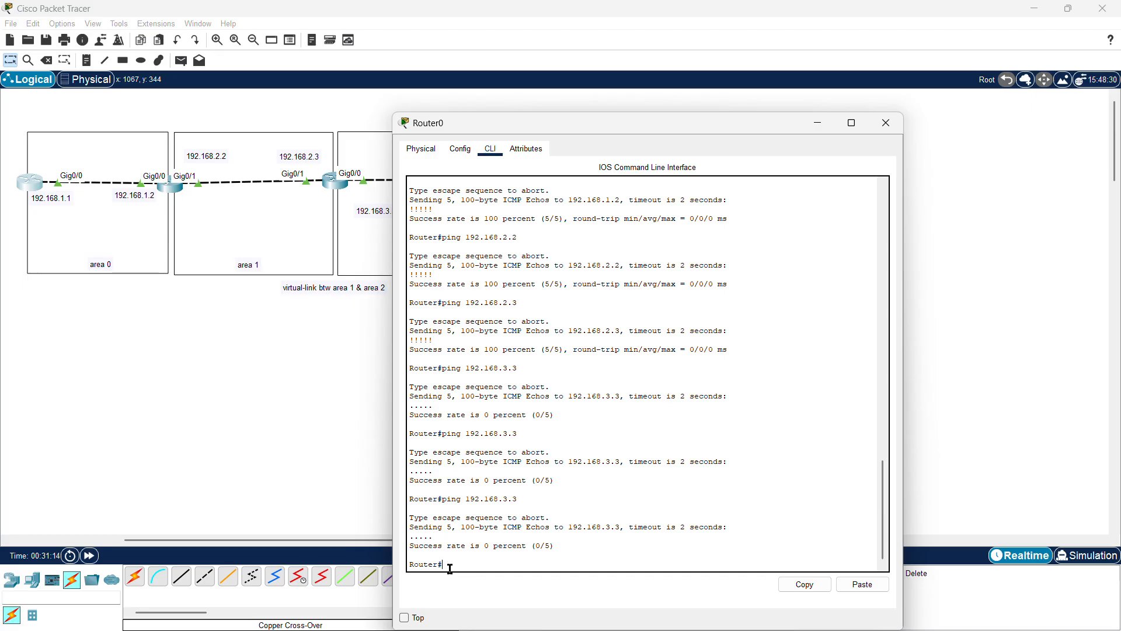
{"action": "key", "text": "Up"}
{"action": "key", "text": "Return"}
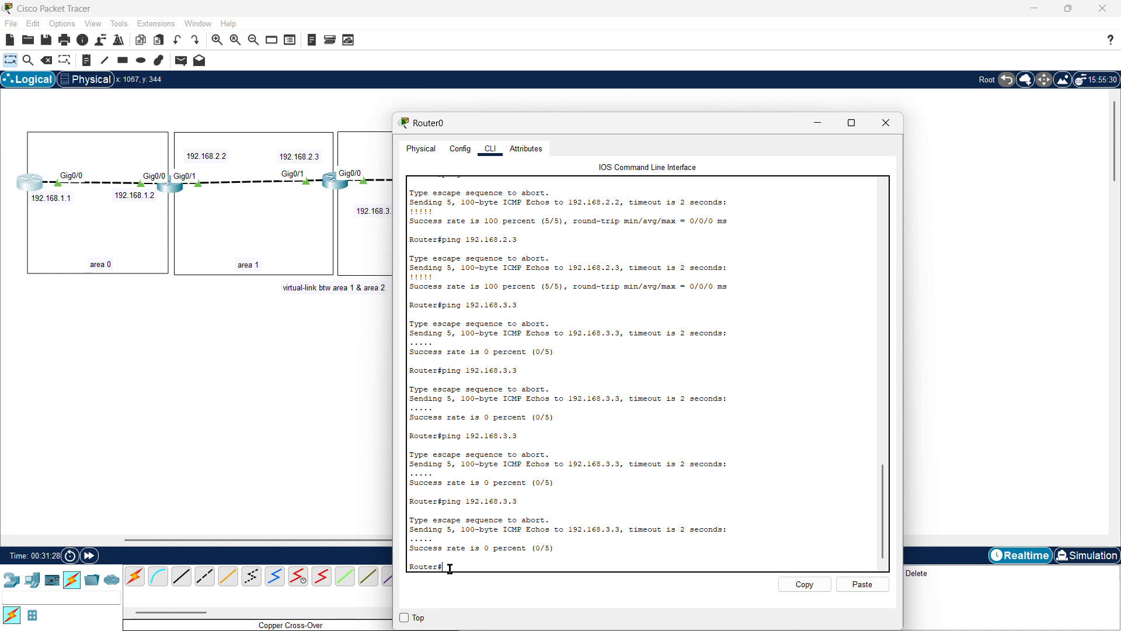
{"action": "key", "text": "Up"}
{"action": "key", "text": "BackSpace"}
{"action": "key", "text": "BackSpace"}
{"action": "key", "text": "BackSpace"}
{"action": "type", "text": "2.2"}
{"action": "key", "text": "Return"}
{"action": "key", "text": "Up"}
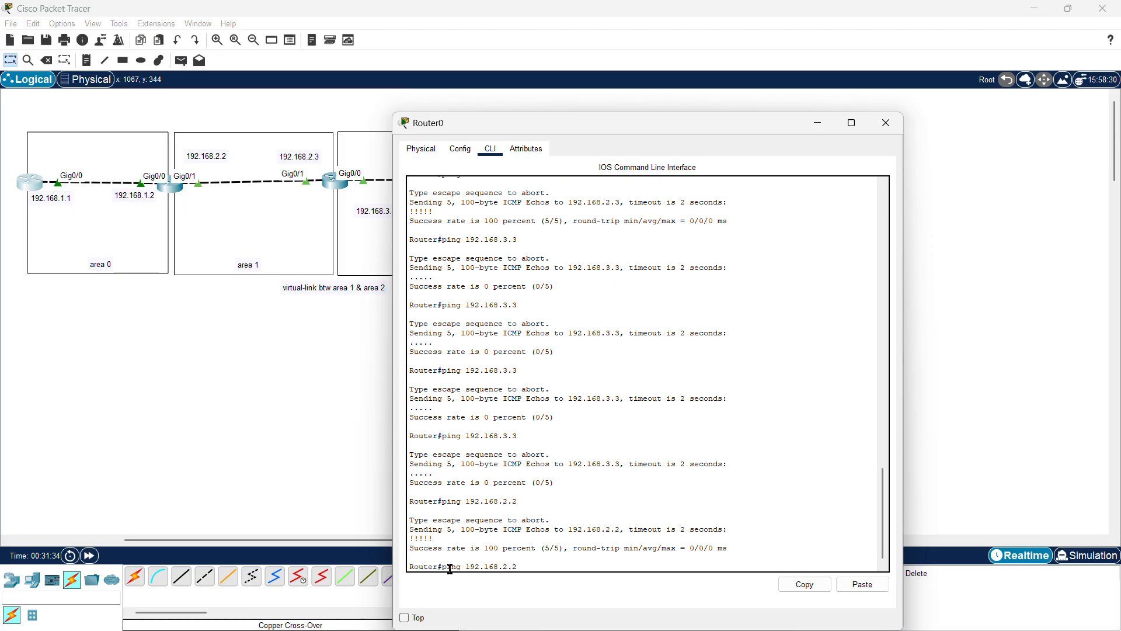
Step: Ping 192.168.3.3 and then 192.168.3.4 twice from the first router and close its console
{"action": "key", "text": "BackSpace"}
{"action": "key", "text": "BackSpace"}
{"action": "key", "text": "BackSpace"}
{"action": "type", "text": "3.3"}
{"action": "key", "text": "Return"}
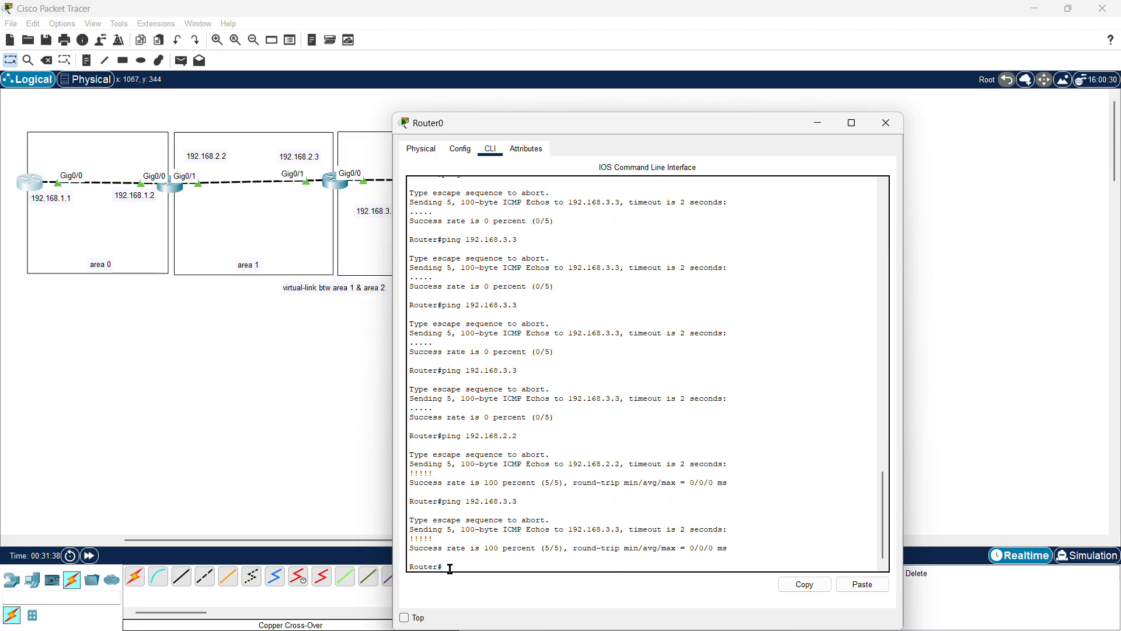
{"action": "key", "text": "Up"}
{"action": "type", "text": "4"}
{"action": "key", "text": "Return"}
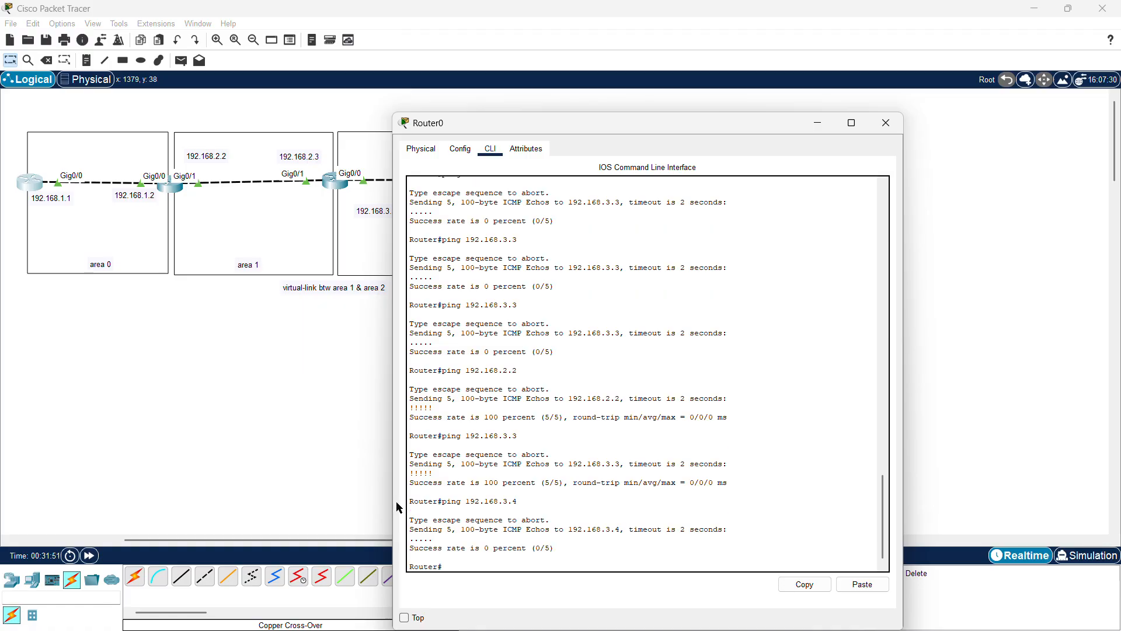
{"action": "type", "text": "ping 192.168.3.4"}
{"action": "key", "text": "Return"}
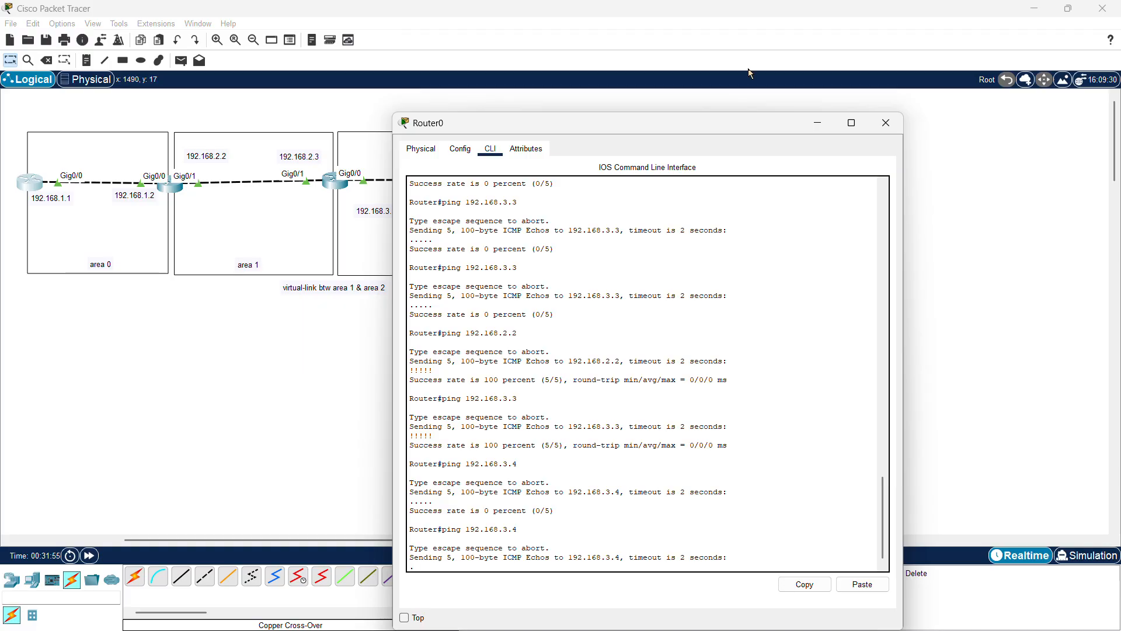
{"action": "left_click", "coordinate": [885, 123]}
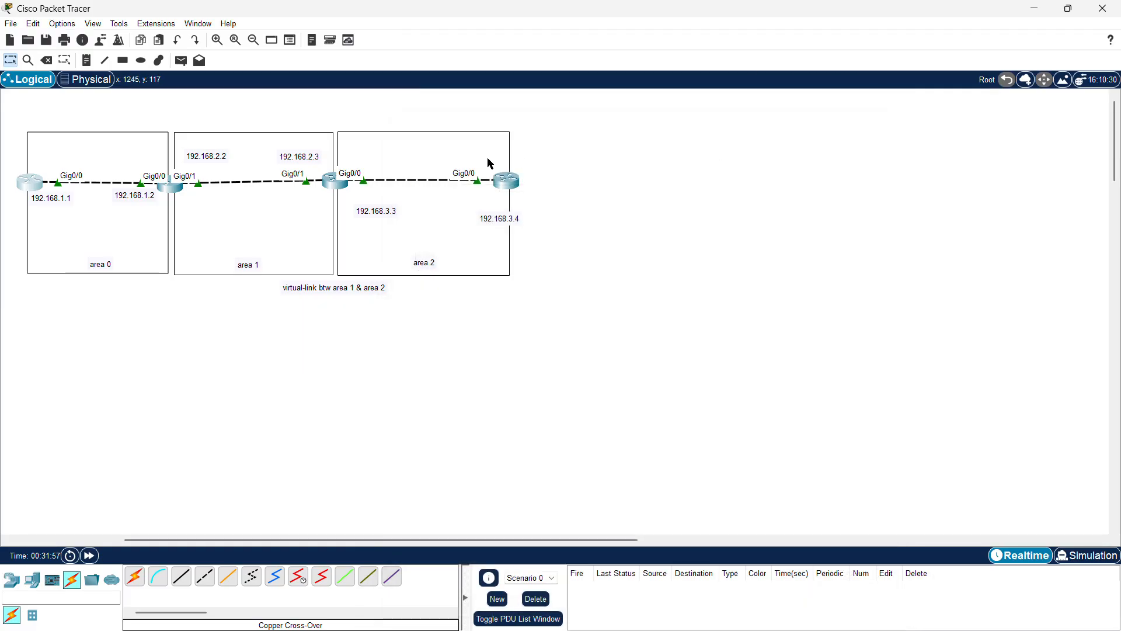
Step: Exit configuration mode on the fourth router, ping 192.168.1.1 and 192.168.2.2, and close its console
{"action": "left_click", "coordinate": [504, 179]}
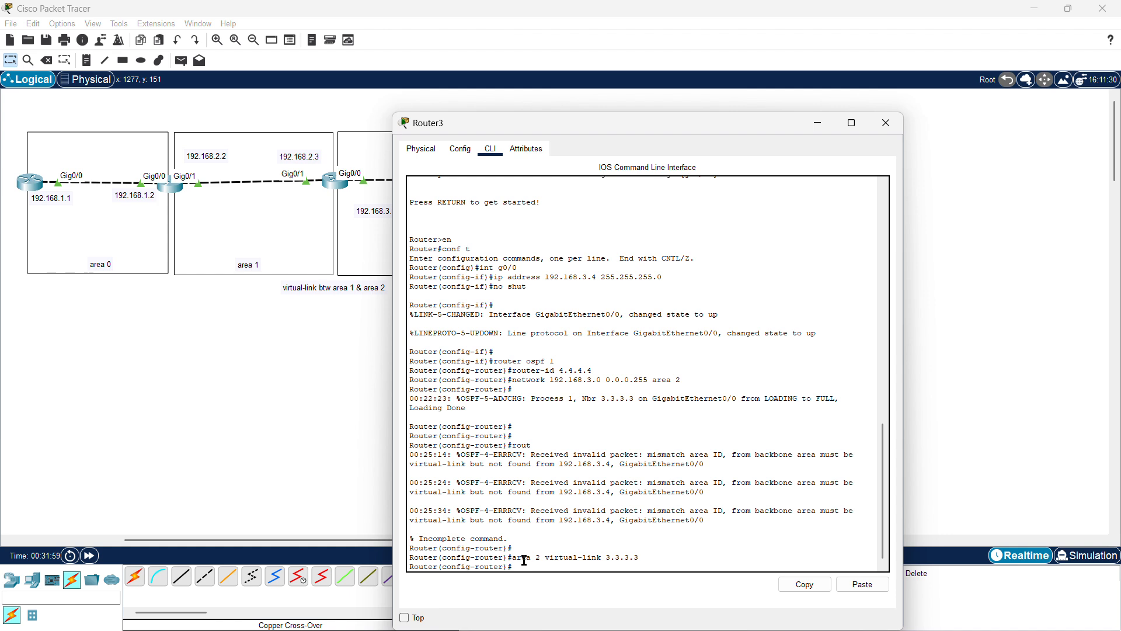
{"action": "type", "text": "end"}
{"action": "key", "text": "Return"}
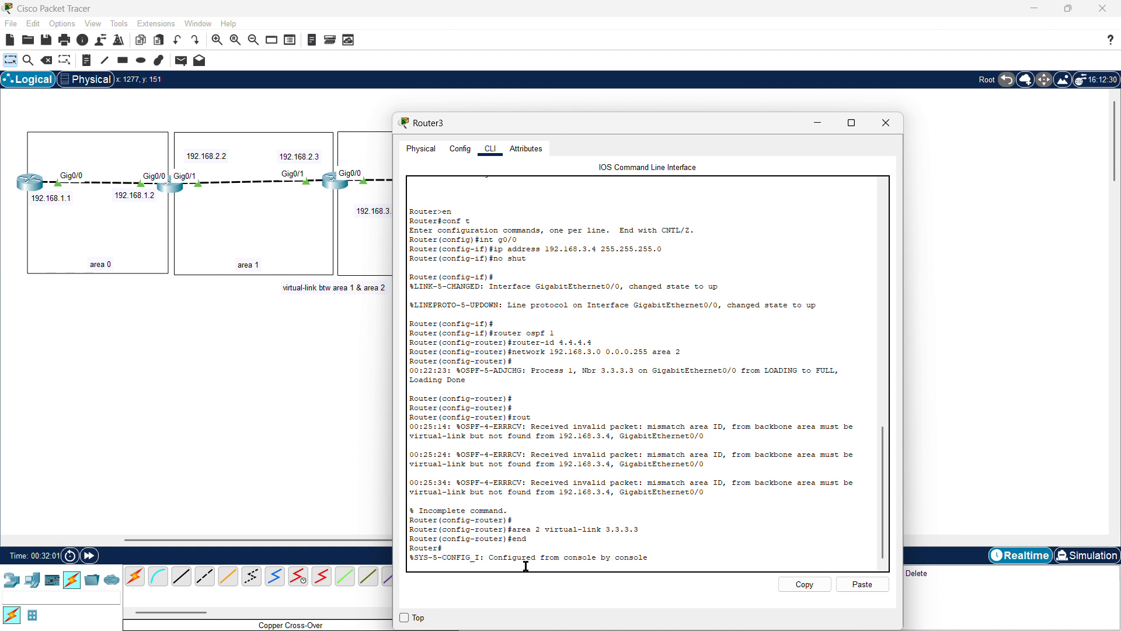
{"action": "key", "text": "Return"}
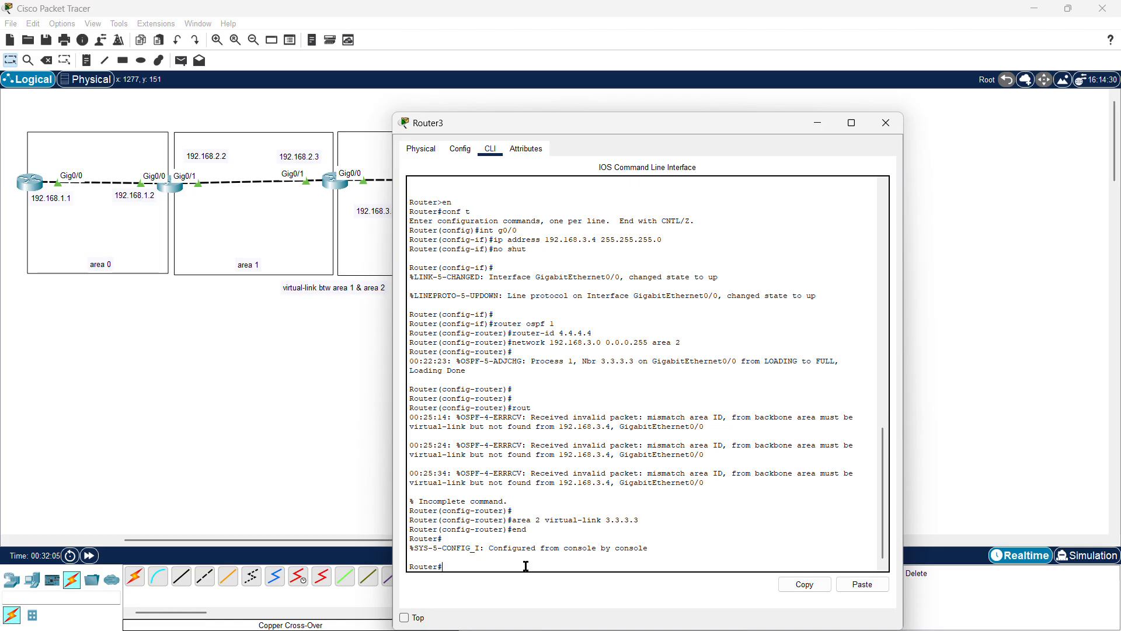
{"action": "type", "text": "ping 192.168.1."}
{"action": "type", "text": "1.1"}
{"action": "key", "text": "Return"}
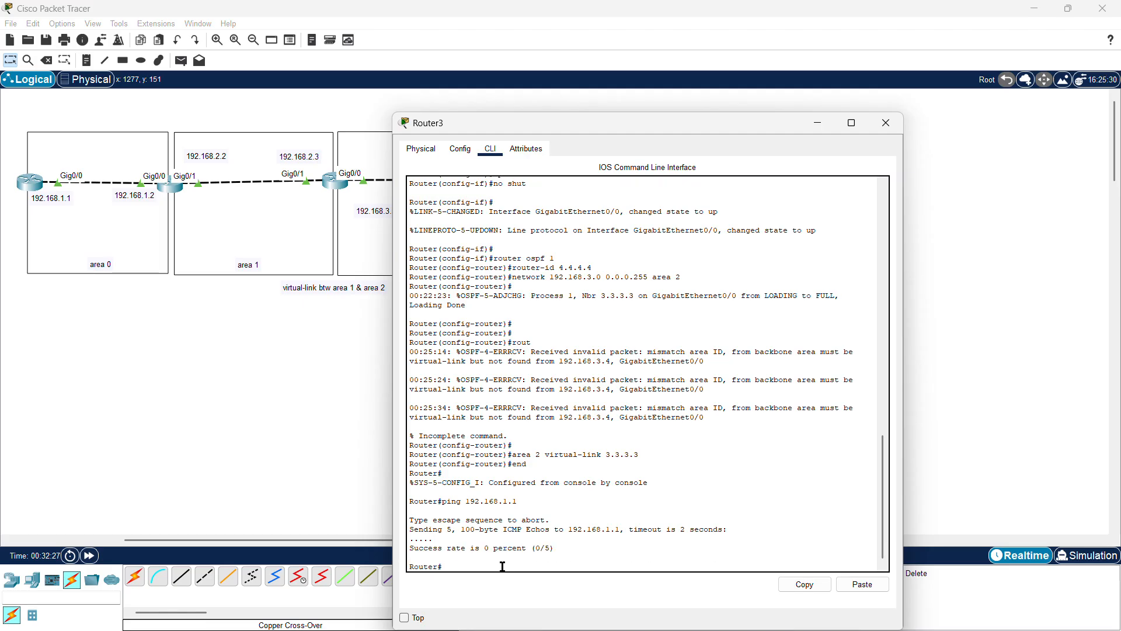
{"action": "key", "text": "Up"}
{"action": "type", "text": ".2"}
{"action": "key", "text": "Return"}
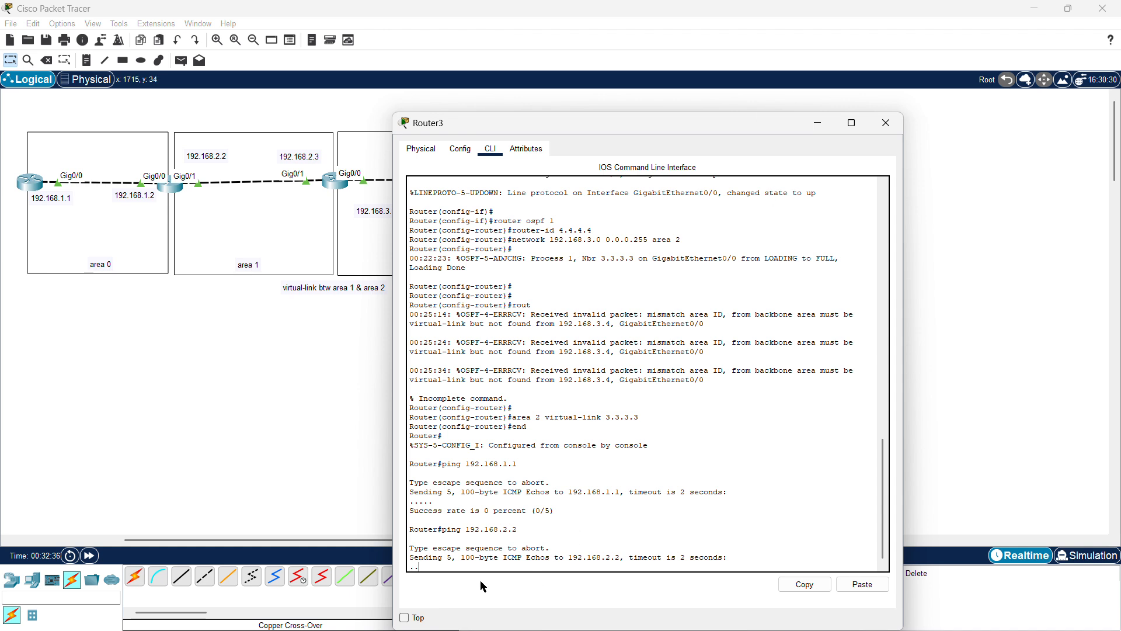
{"action": "left_click", "coordinate": [895, 123]}
Step: On the third router's OSPF process, remove the area 1 virtual link to 4.4.4.4
{"action": "left_click", "coordinate": [336, 180]}
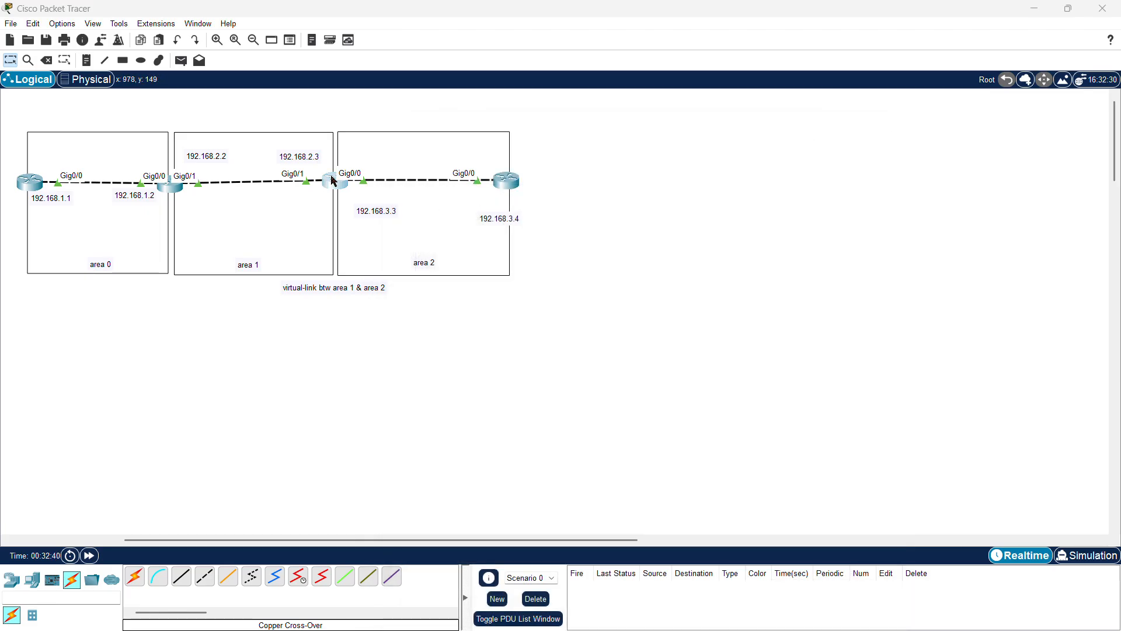
{"action": "left_click", "coordinate": [544, 542]}
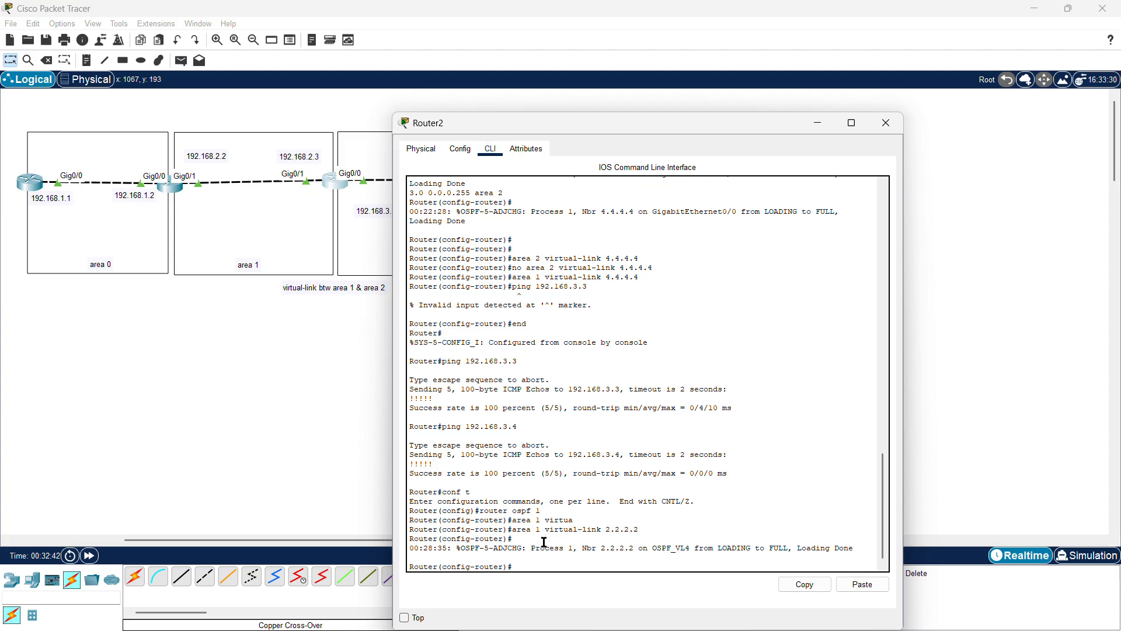
{"action": "key", "text": "Return"}
{"action": "key", "text": "Return"}
{"action": "key", "text": "Return"}
{"action": "key", "text": "Up"}
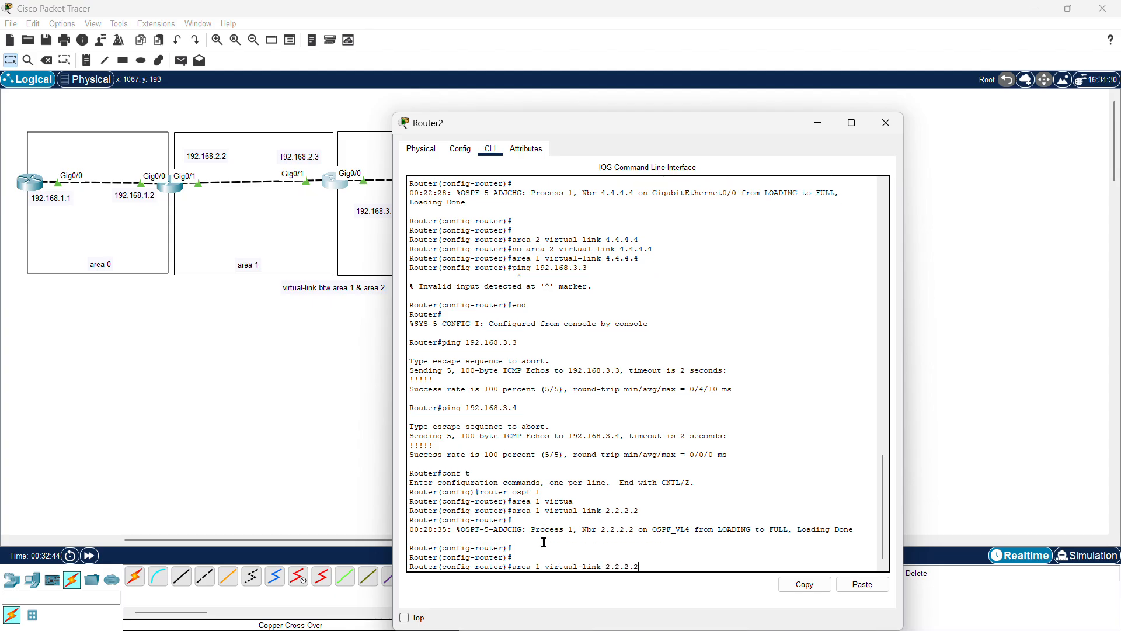
{"action": "key", "text": "Up"}
{"action": "key", "text": "Up"}
{"action": "key", "text": "Up"}
{"action": "key", "text": "Up"}
{"action": "key", "text": "ctrl+a"}
{"action": "type", "text": "no"}
{"action": "key", "text": "Return"}
Step: Configure an area 2 virtual link to router-id 4.4.4.4 on the third router and close its console
{"action": "key", "text": "Up"}
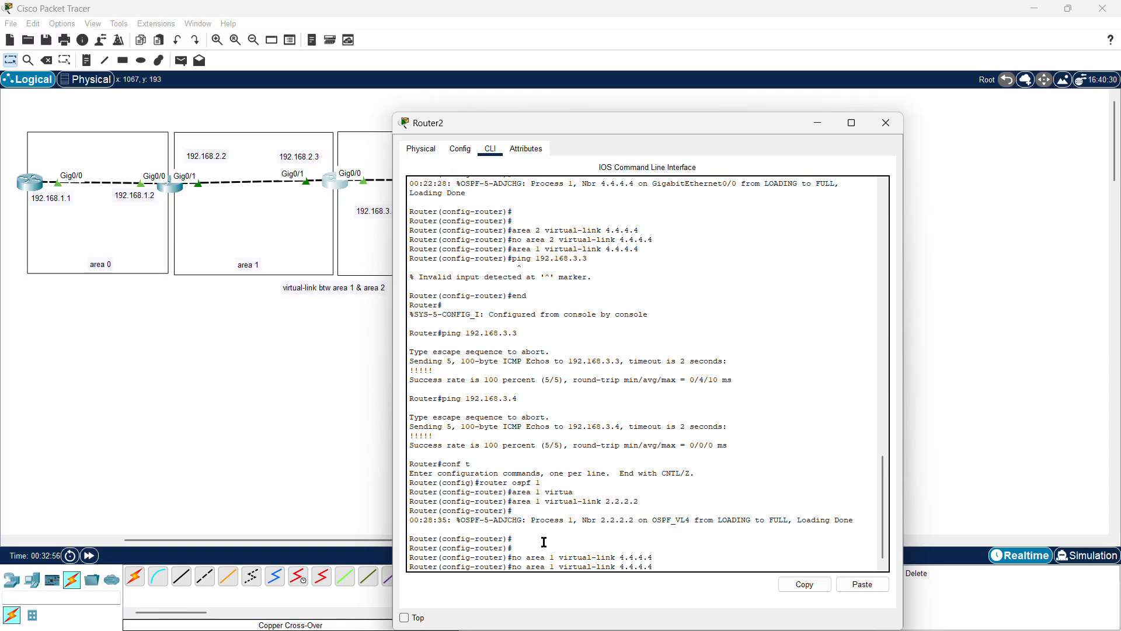
{"action": "key", "text": "BackSpace"}
{"action": "key", "text": "BackSpace"}
{"action": "key", "text": "BackSpace"}
{"action": "key", "text": "Right"}
{"action": "key", "text": "Right"}
{"action": "key", "text": "Right"}
{"action": "key", "text": "Right"}
{"action": "key", "text": "Right"}
{"action": "key", "text": "Right"}
{"action": "key", "text": "BackSpace"}
{"action": "type", "text": "2"}
{"action": "key", "text": "Return"}
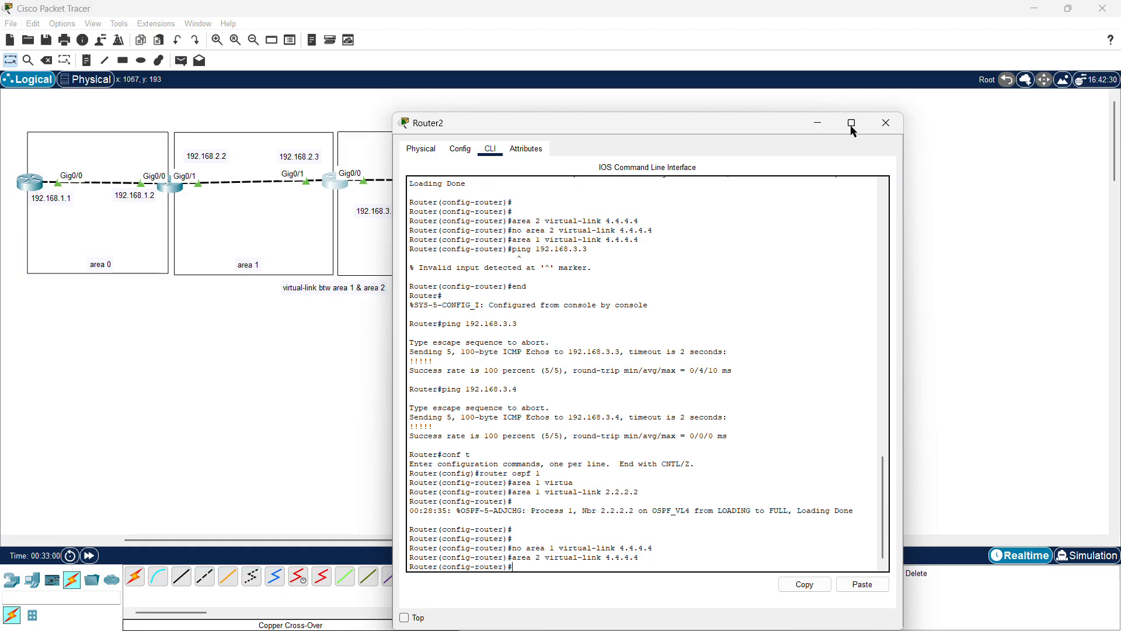
{"action": "left_click", "coordinate": [886, 123]}
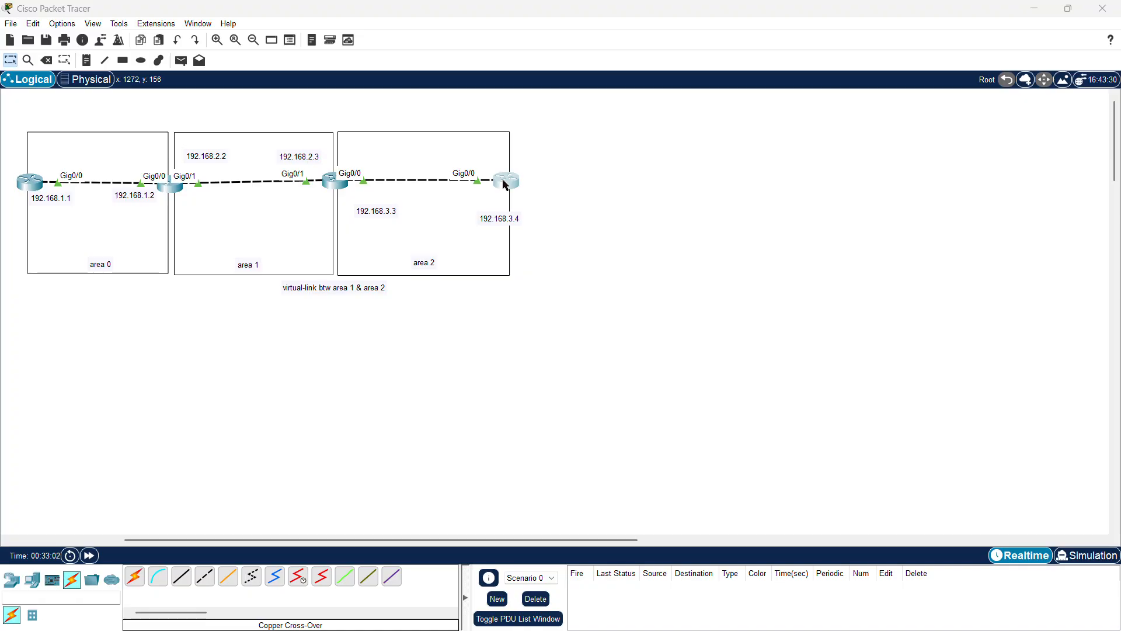
Step: From the fourth router's console, ping 192.168.2.2 and 192.168.1.1 again
{"action": "left_click", "coordinate": [505, 181]}
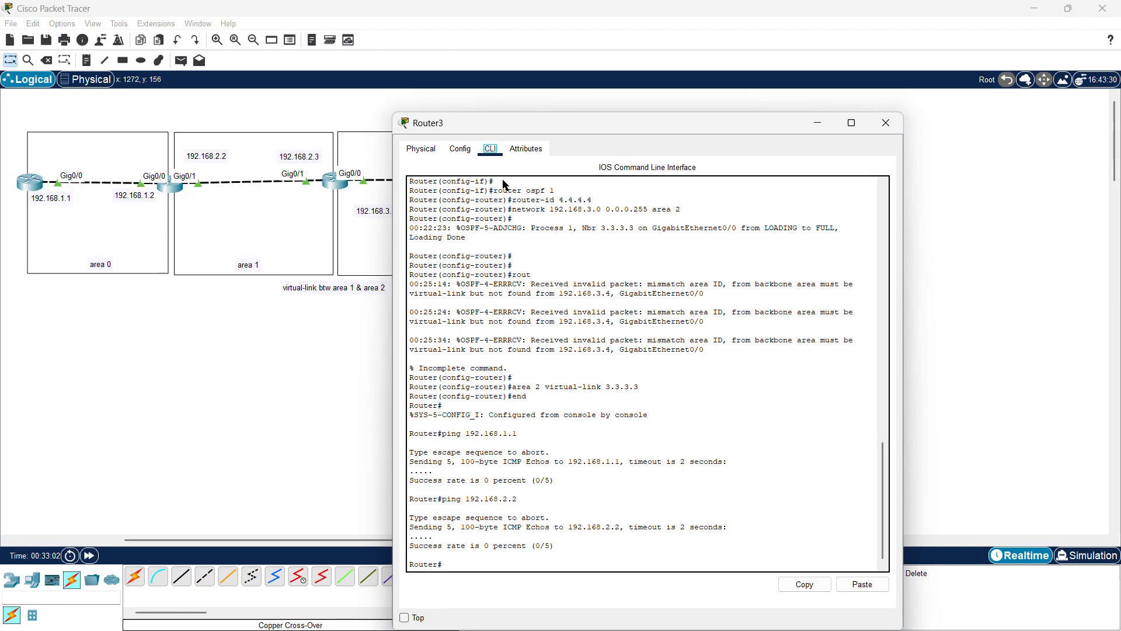
{"action": "left_click", "coordinate": [466, 562]}
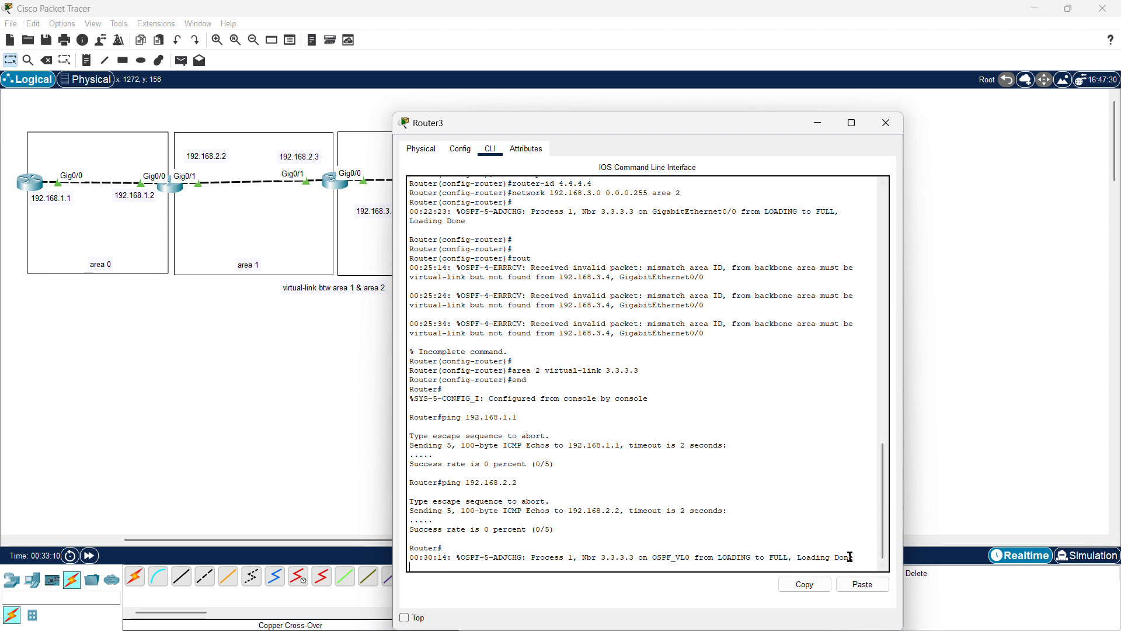
{"action": "left_click_drag", "start_coordinate": [854, 557], "coordinate": [522, 559]}
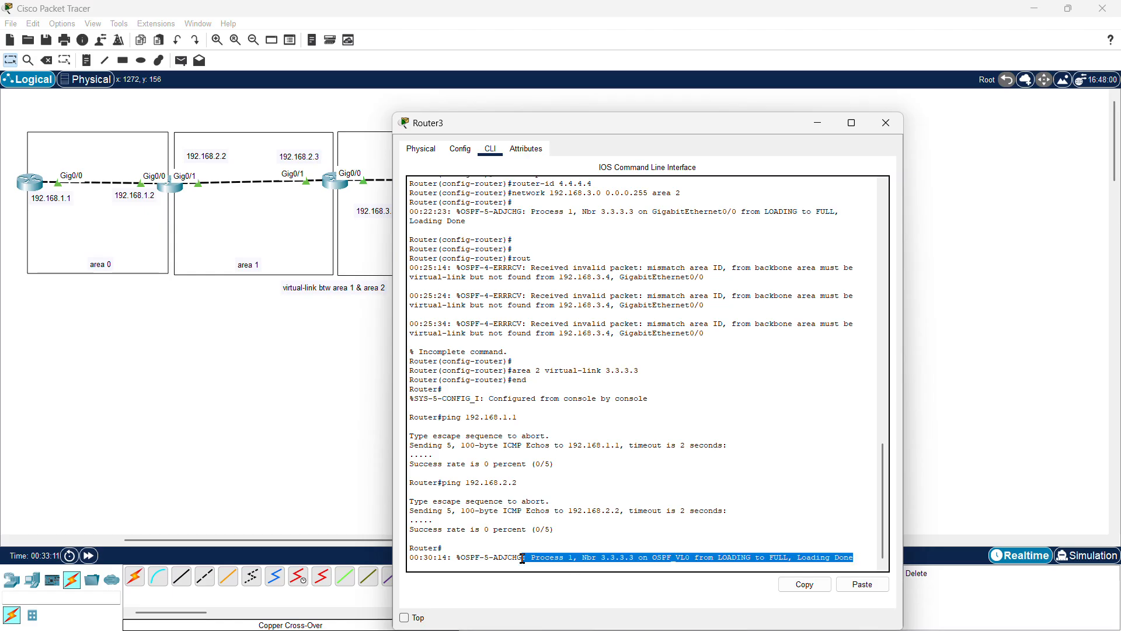
{"action": "left_click", "coordinate": [484, 536]}
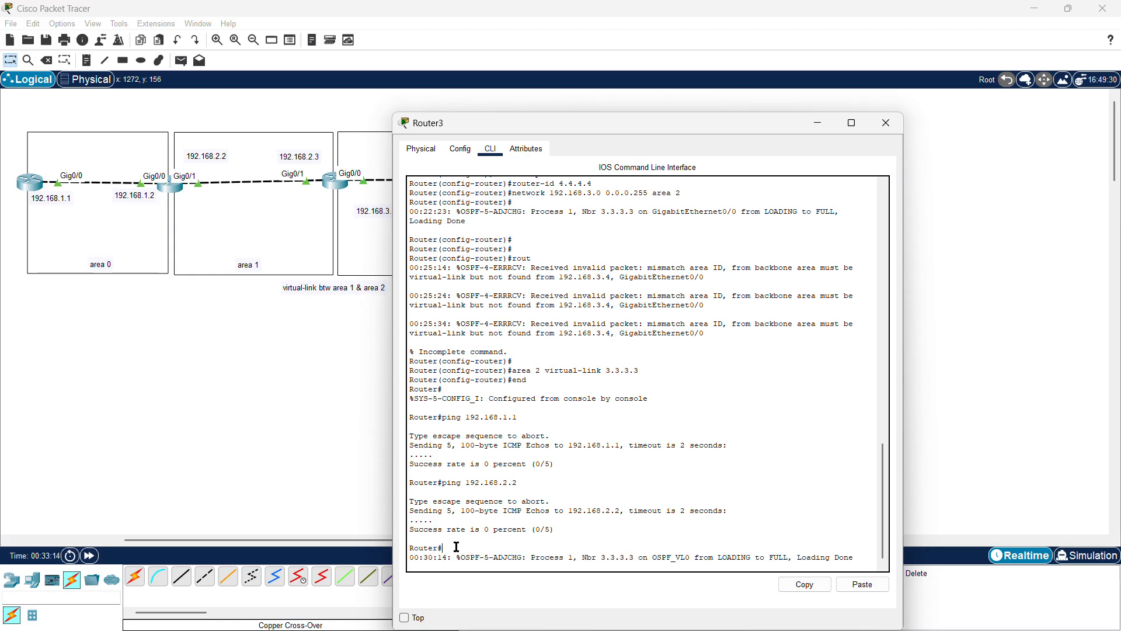
{"action": "key", "text": "Return"}
{"action": "key", "text": "Up"}
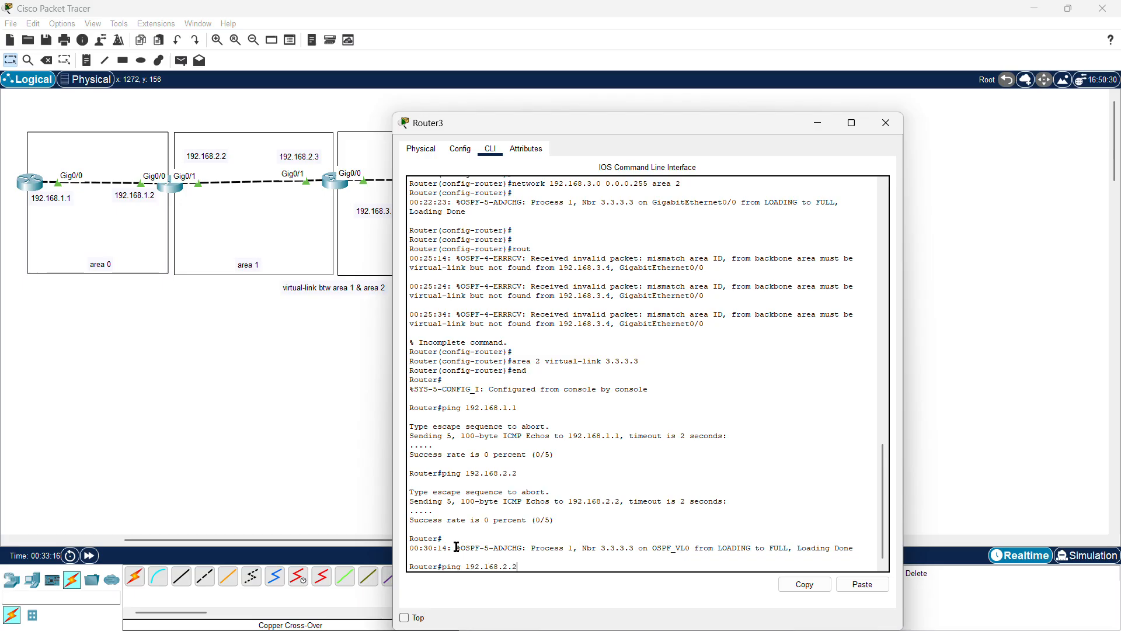
{"action": "key", "text": "Return"}
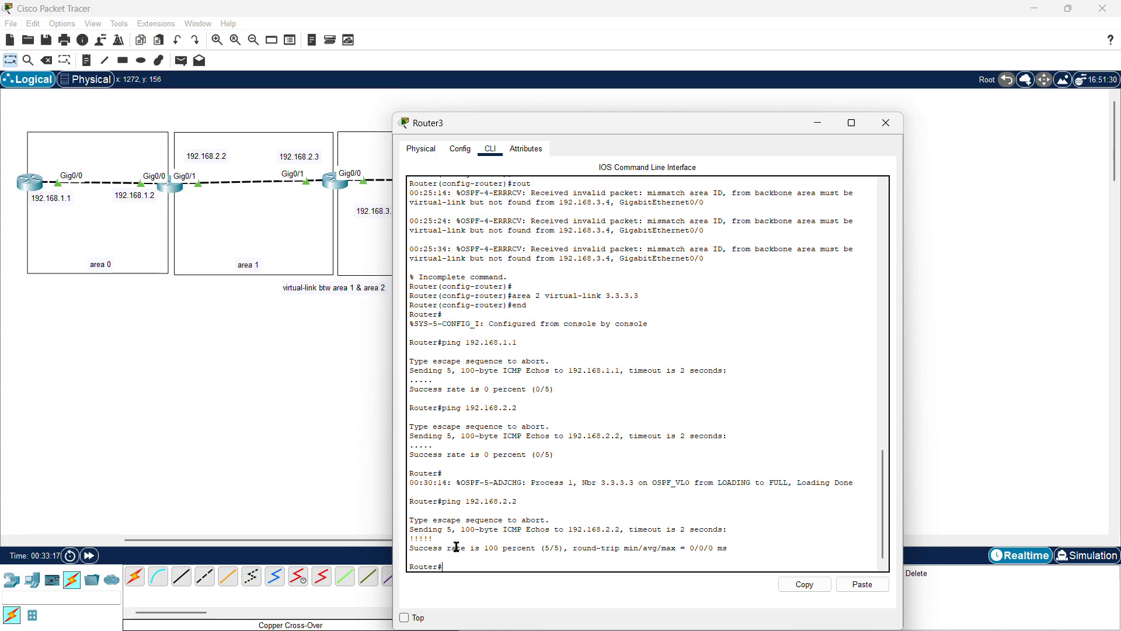
{"action": "key", "text": "Up"}
{"action": "key", "text": "Return"}
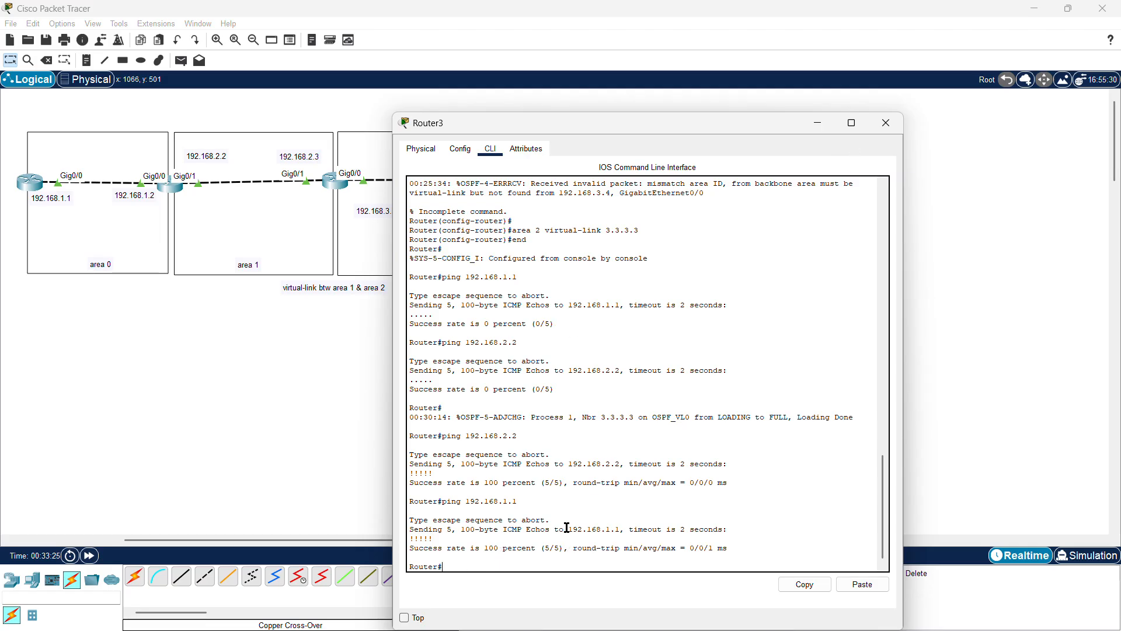
Step: Display the OSPF neighbor table on the fourth router and highlight its entries
{"action": "type", "text": "sh ip ospf neigh"}
{"action": "key", "text": "Return"}
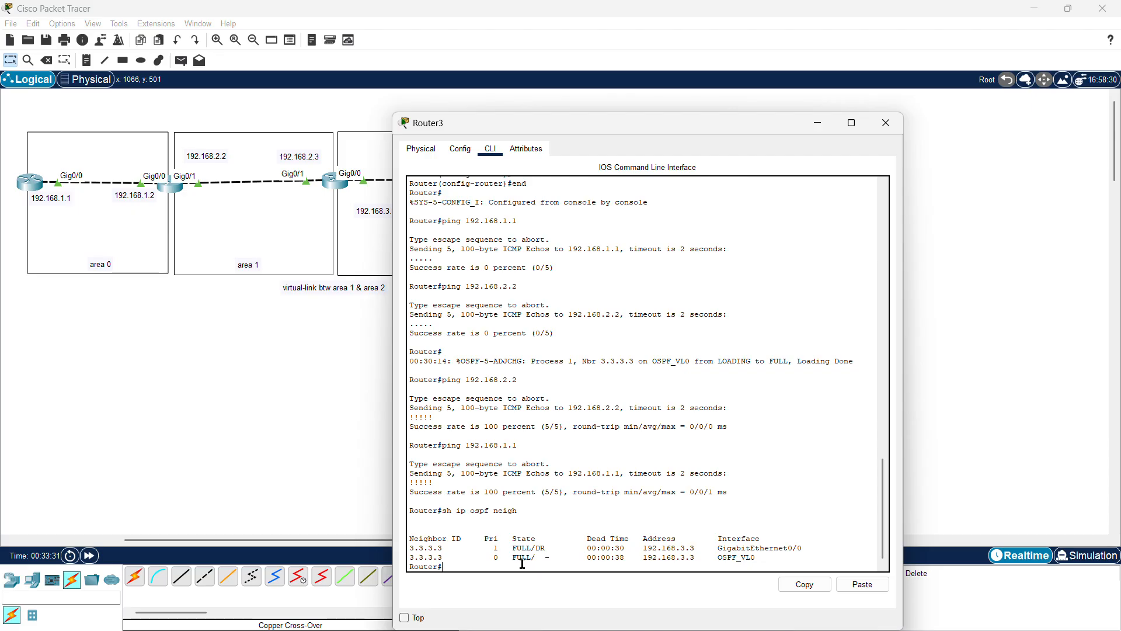
{"action": "left_click_drag", "start_coordinate": [548, 558], "coordinate": [408, 553]}
{"action": "left_click", "coordinate": [448, 503]}
{"action": "left_click_drag", "start_coordinate": [757, 558], "coordinate": [804, 549]}
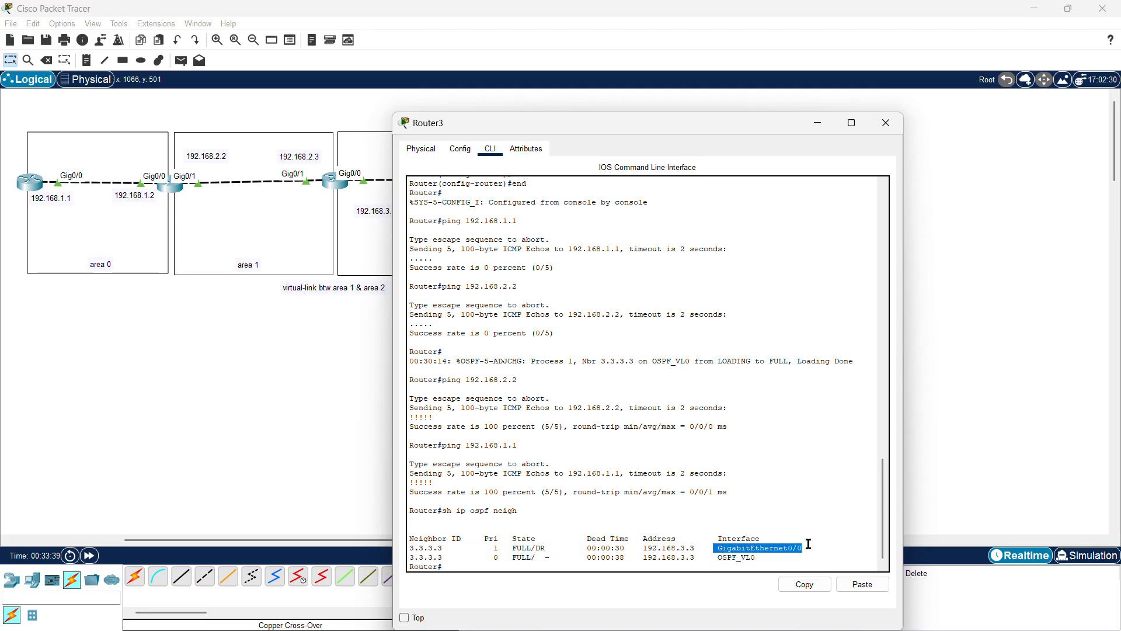
{"action": "left_click", "coordinate": [464, 567]}
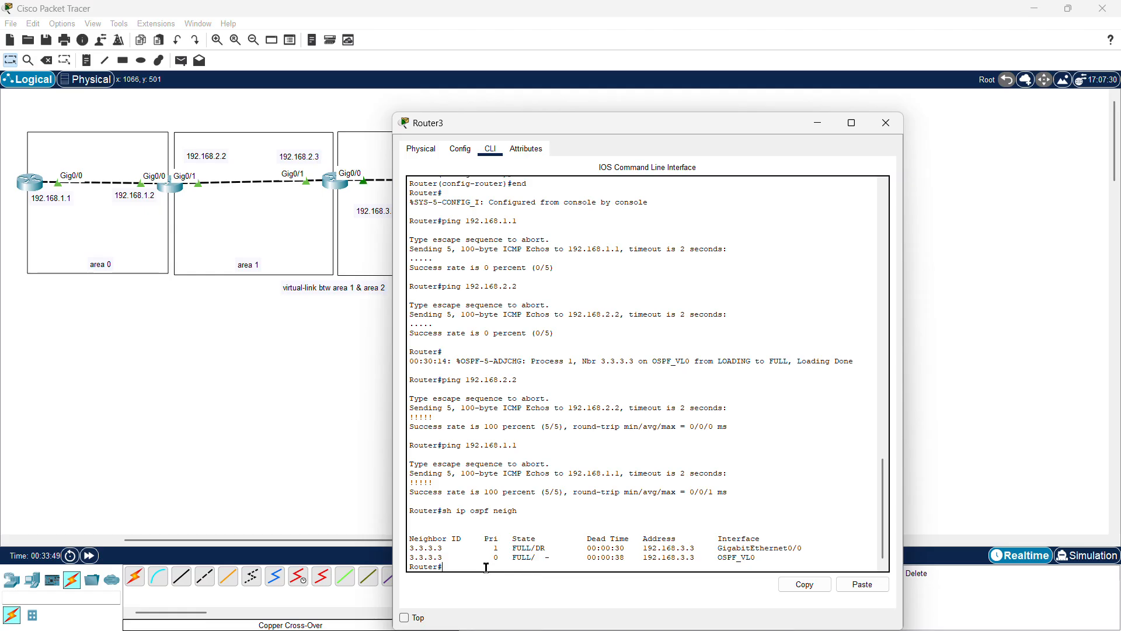
Step: Show the brief OSPF interface summary on the fourth router, highlight its details, and close the console
{"action": "type", "text": "p"}
{"action": "type", "text": "s"}
{"action": "type", "text": "ospf"}
{"action": "type", "text": " int br"}
{"action": "key", "text": "Return"}
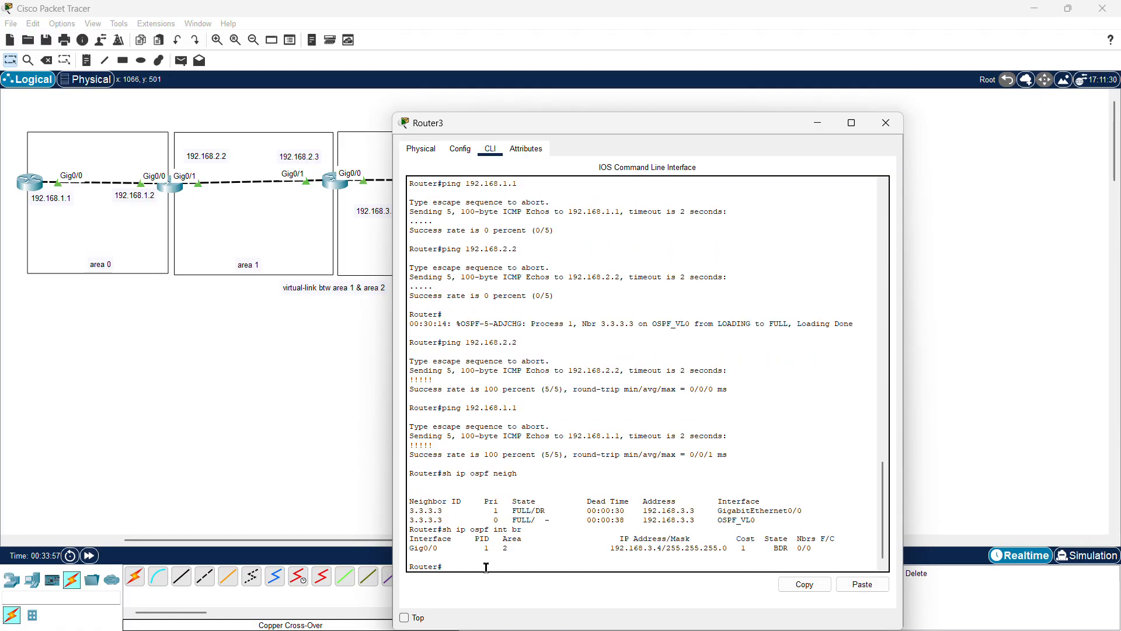
{"action": "left_click_drag", "start_coordinate": [466, 548], "coordinate": [414, 546]}
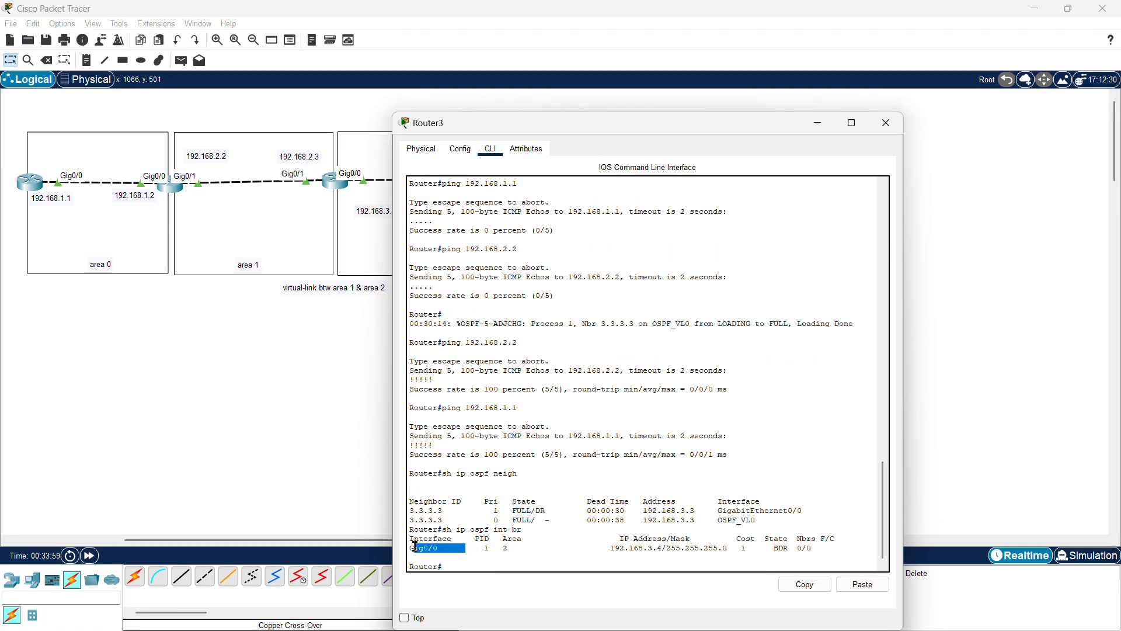
{"action": "left_click", "coordinate": [790, 547]}
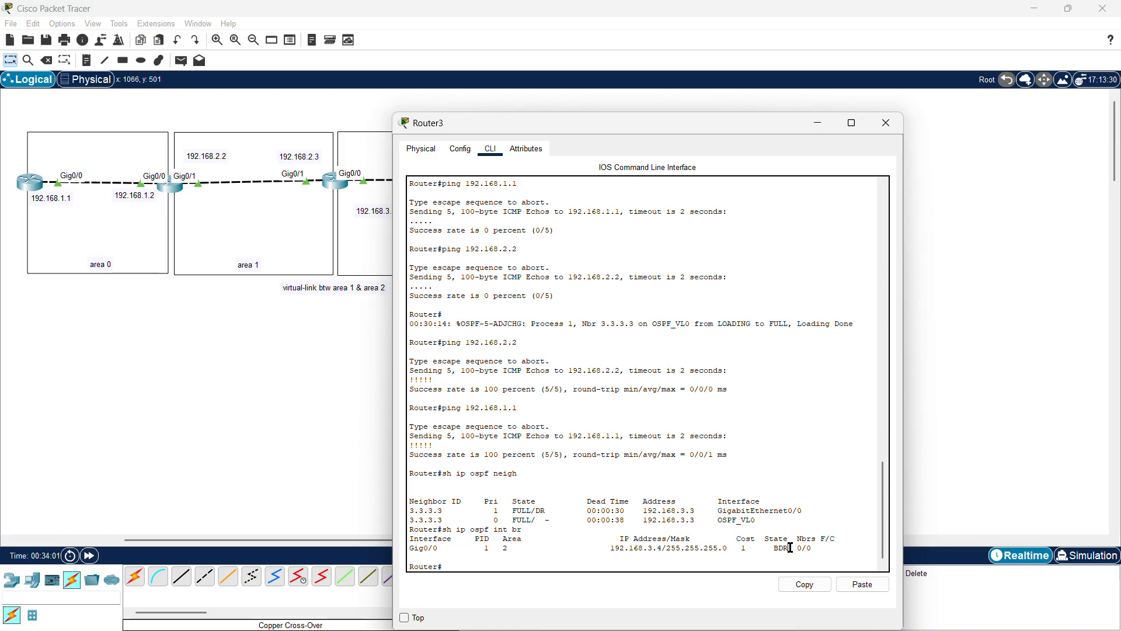
{"action": "left_click_drag", "start_coordinate": [790, 547], "coordinate": [759, 548]}
{"action": "left_click_drag", "start_coordinate": [494, 565], "coordinate": [417, 291]}
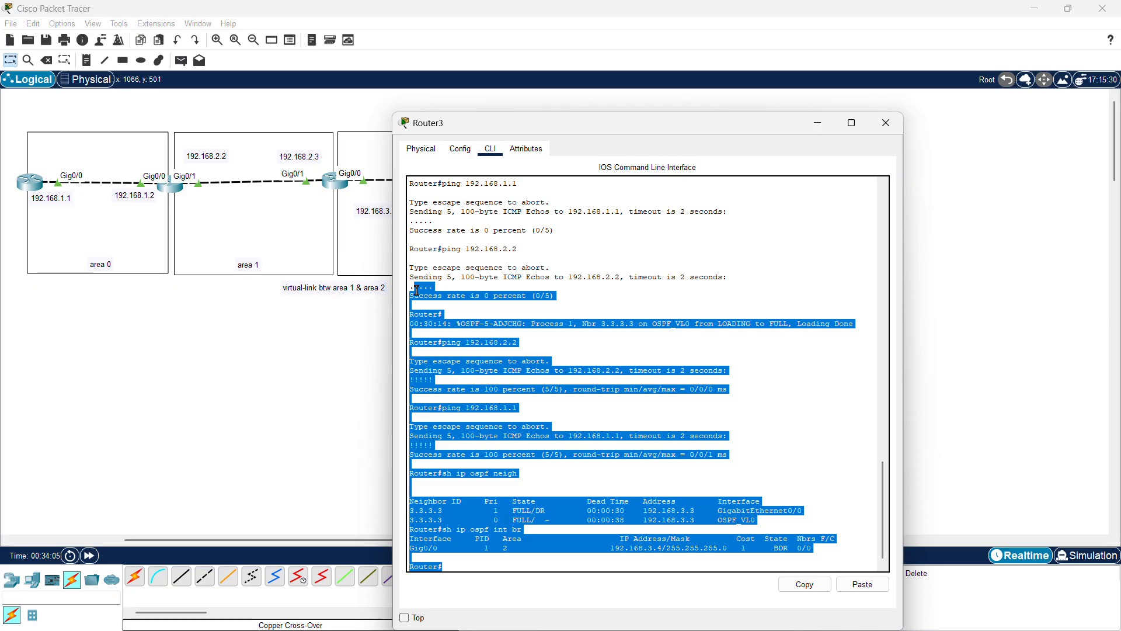
{"action": "left_click", "coordinate": [315, 349]}
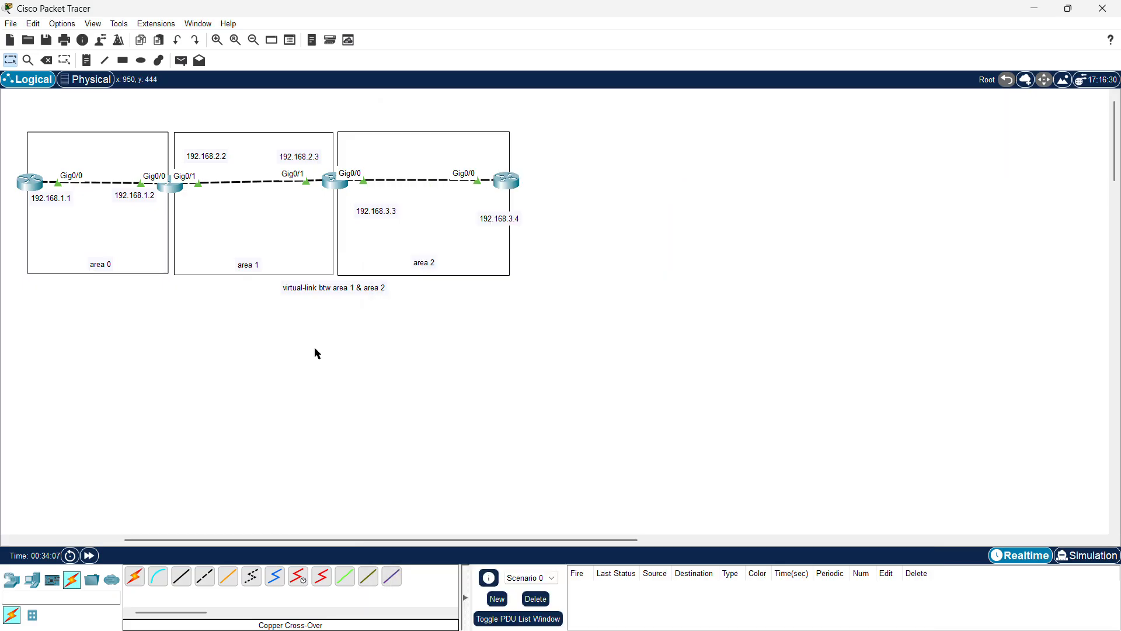
{"action": "scroll", "coordinate": [314, 353], "scroll_direction": "left", "scroll_amount": 5}
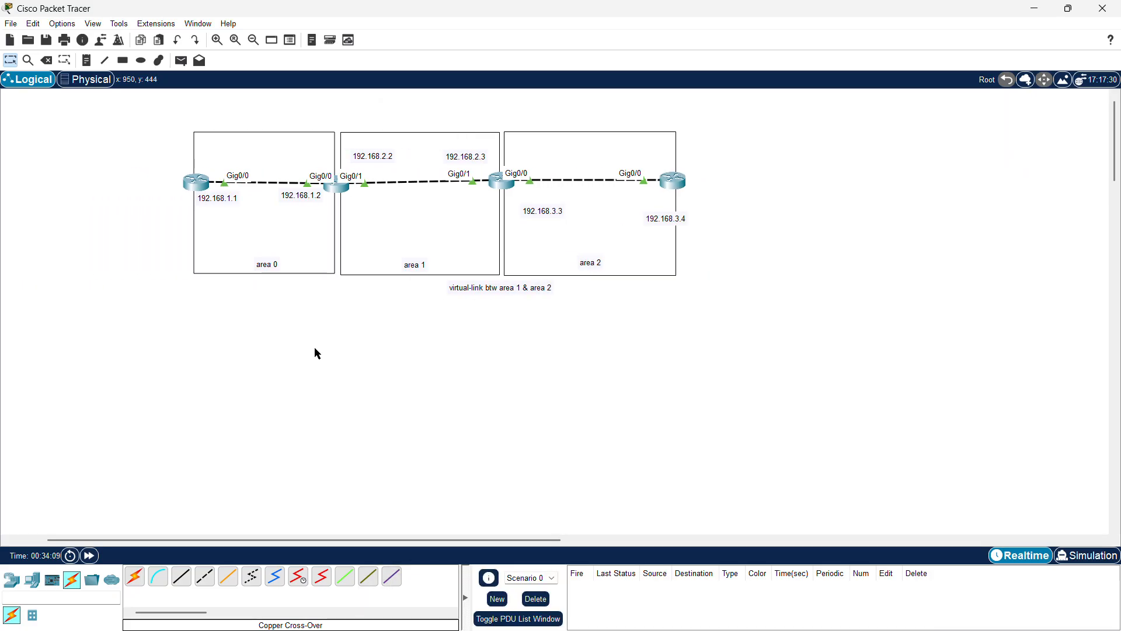